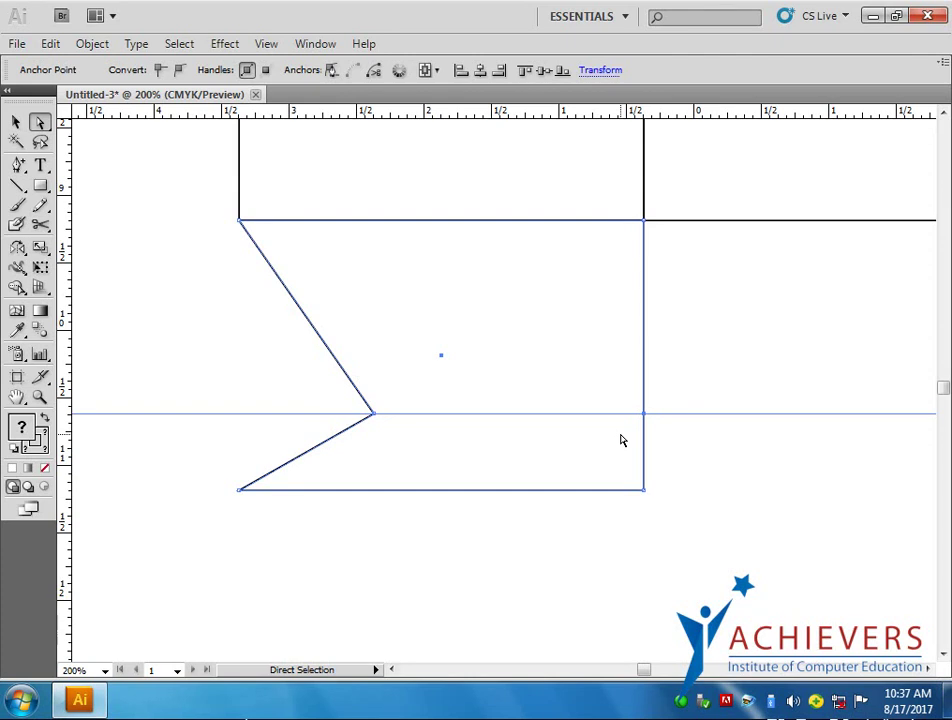
key(Left)
key(Left)
key(Left)
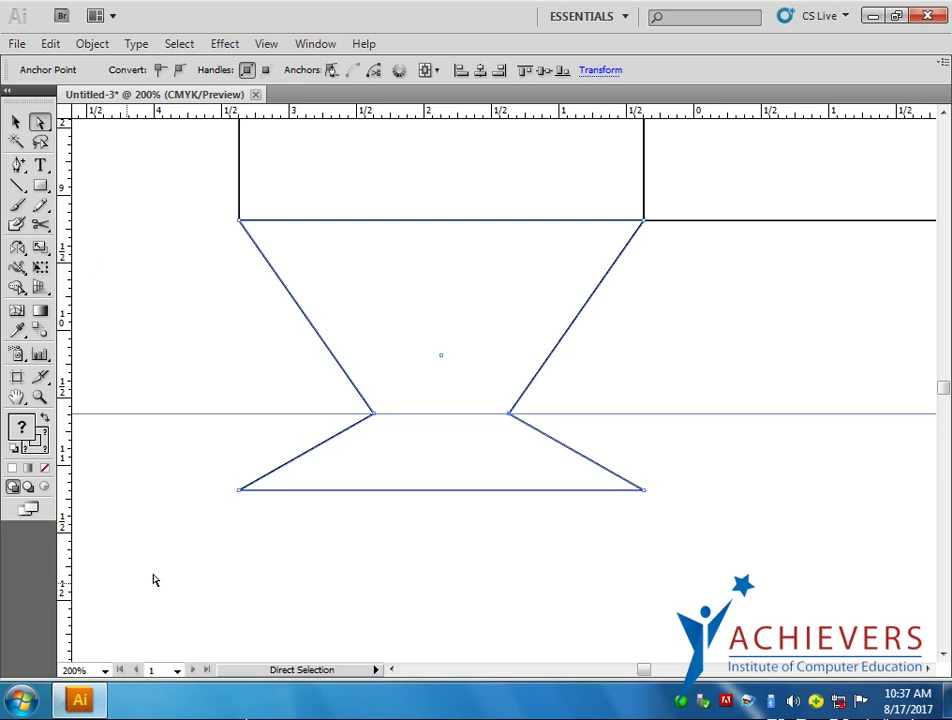
Step: Taper the bottom flap by moving its right and bottom corner anchors inward into a narrow tab
mouse_move(149, 576)
mouse_down()
mouse_move(266, 482)
mouse_move(373, 489)
mouse_up()
drag(724, 560, 623, 446)
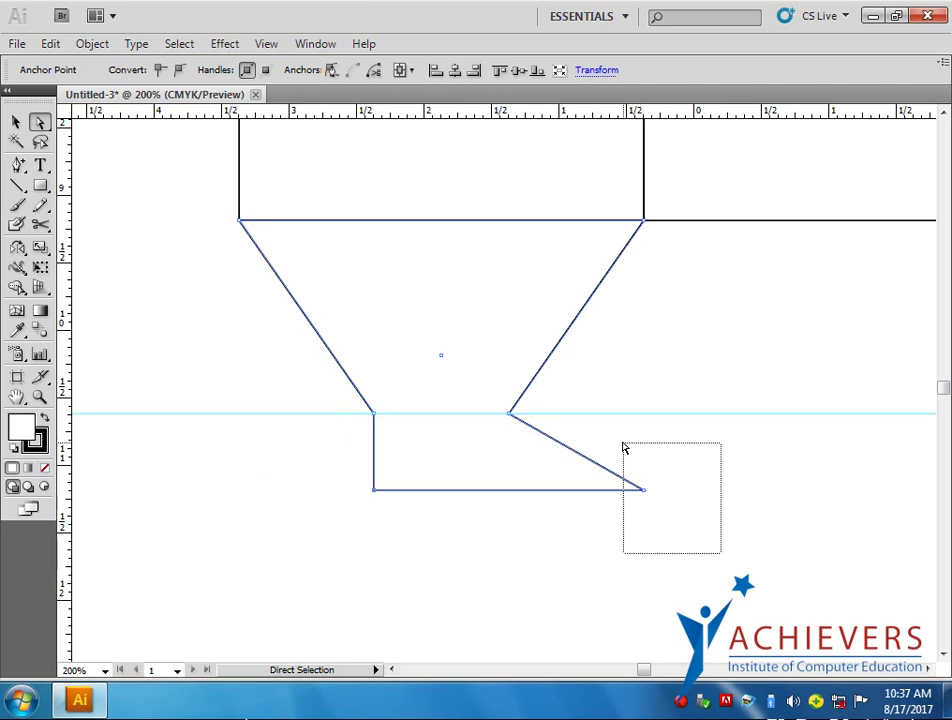
key(Left)
key(Left)
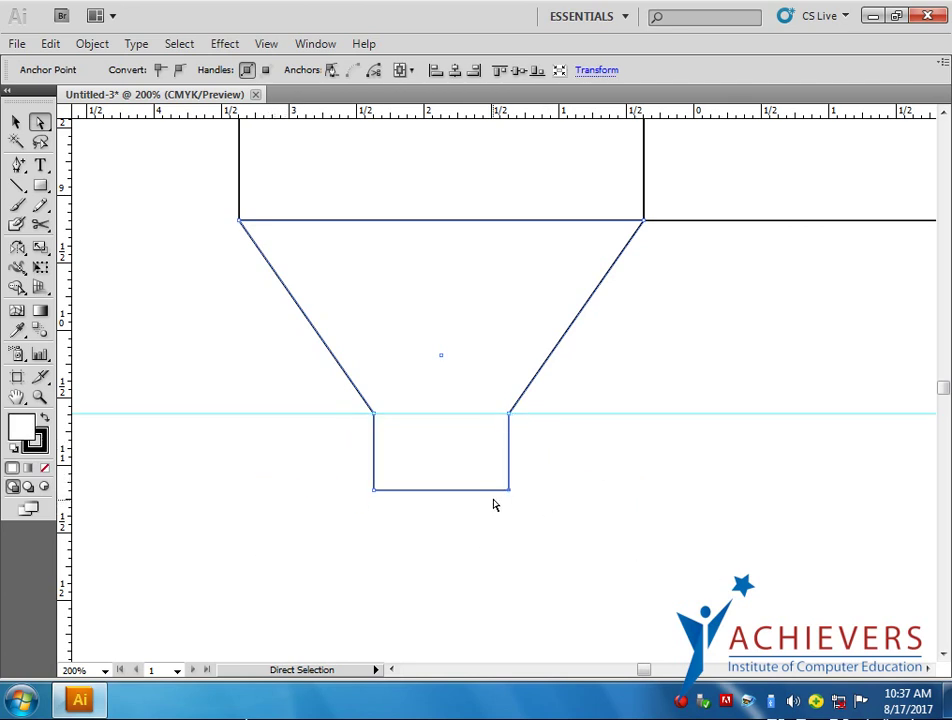
drag(338, 403, 531, 431)
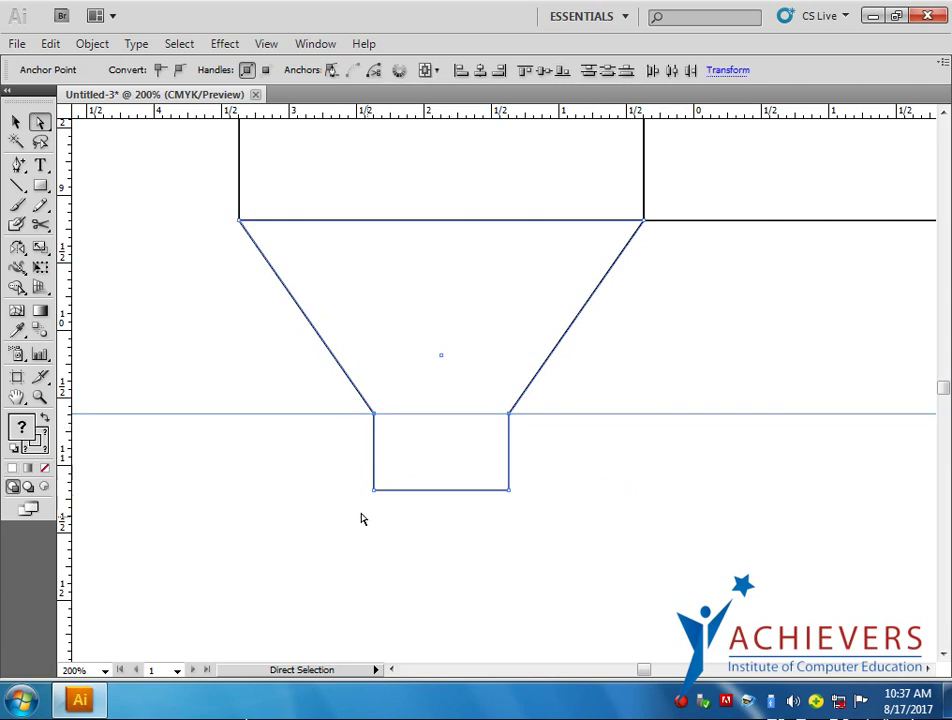
key(Down)
key(ctrl+z)
Step: Set Keyboard Increment to 0.25 in, then nudge the tab's bottom edge up to shorten it
click(48, 43)
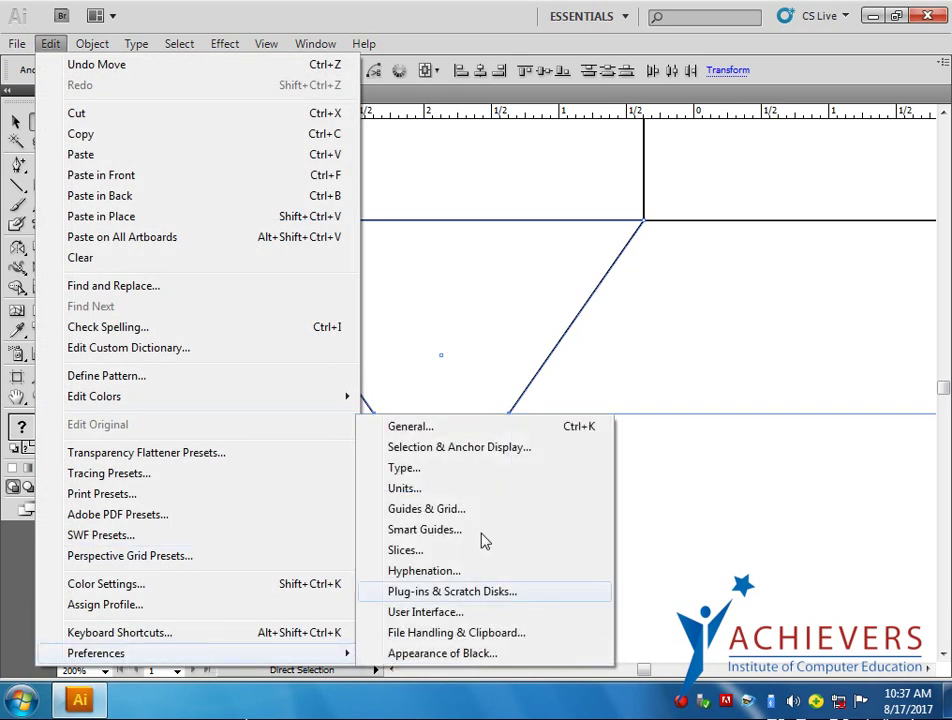
click(437, 425)
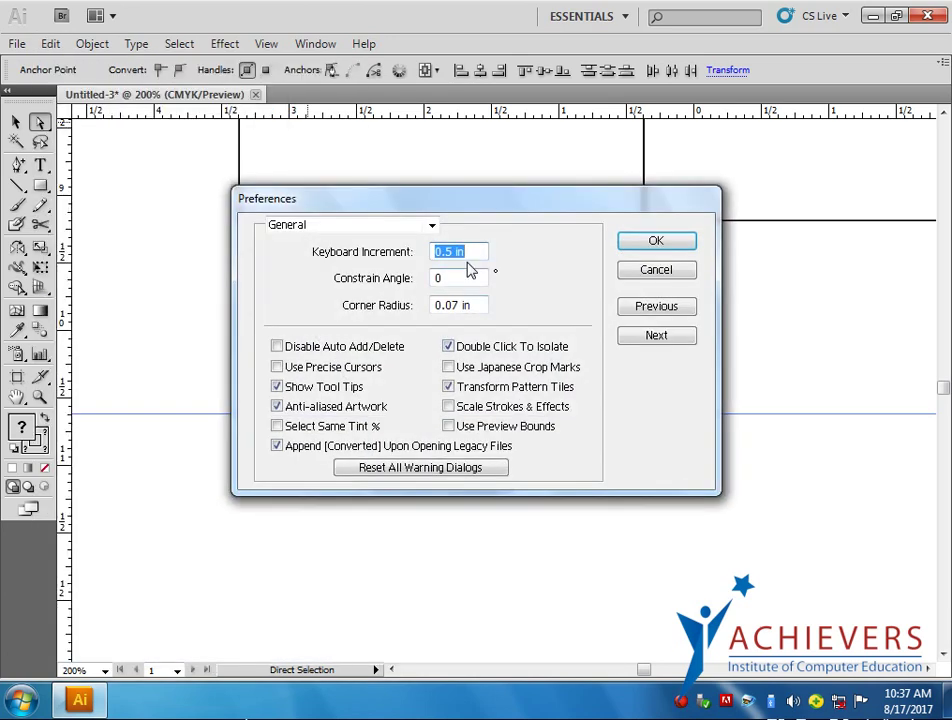
click(446, 253)
click(678, 246)
drag(315, 392, 522, 430)
key(Up)
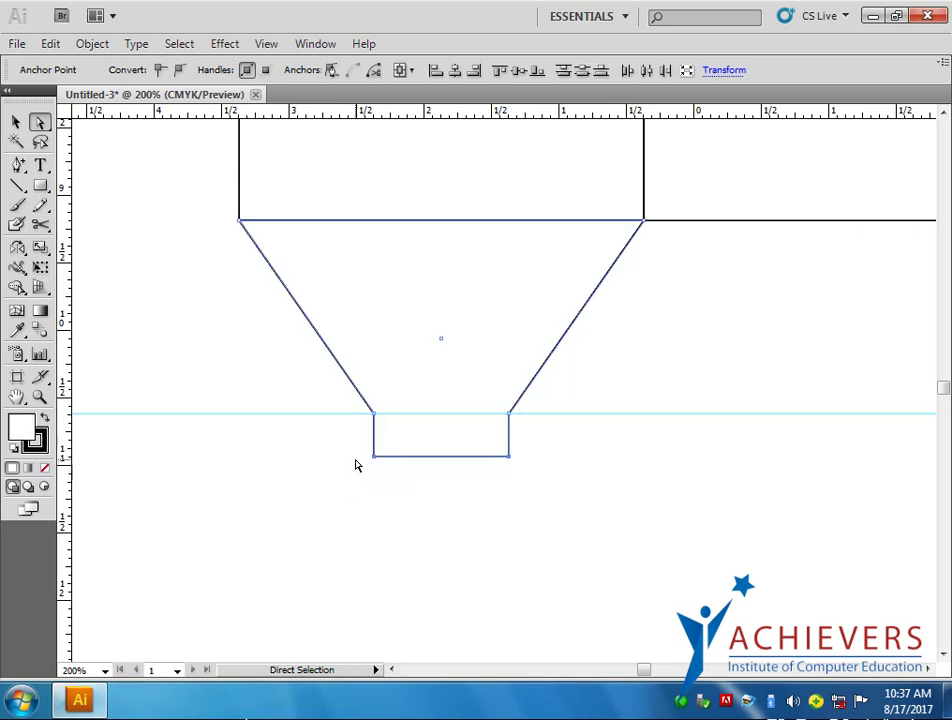
Step: Delete the old horizontal guide and centre the view on the tab
click(547, 582)
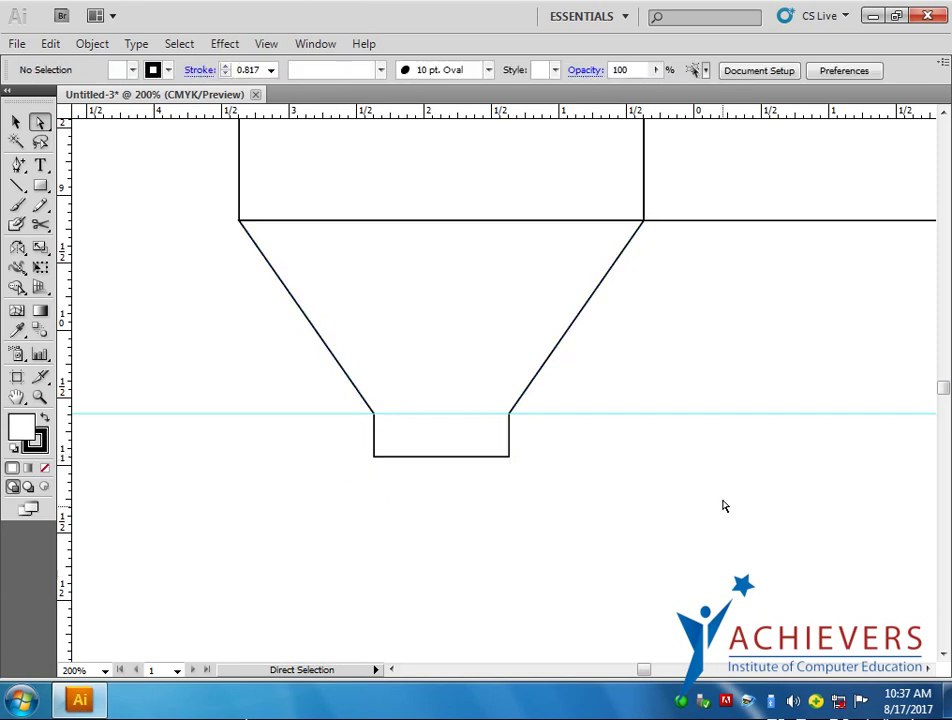
click(676, 414)
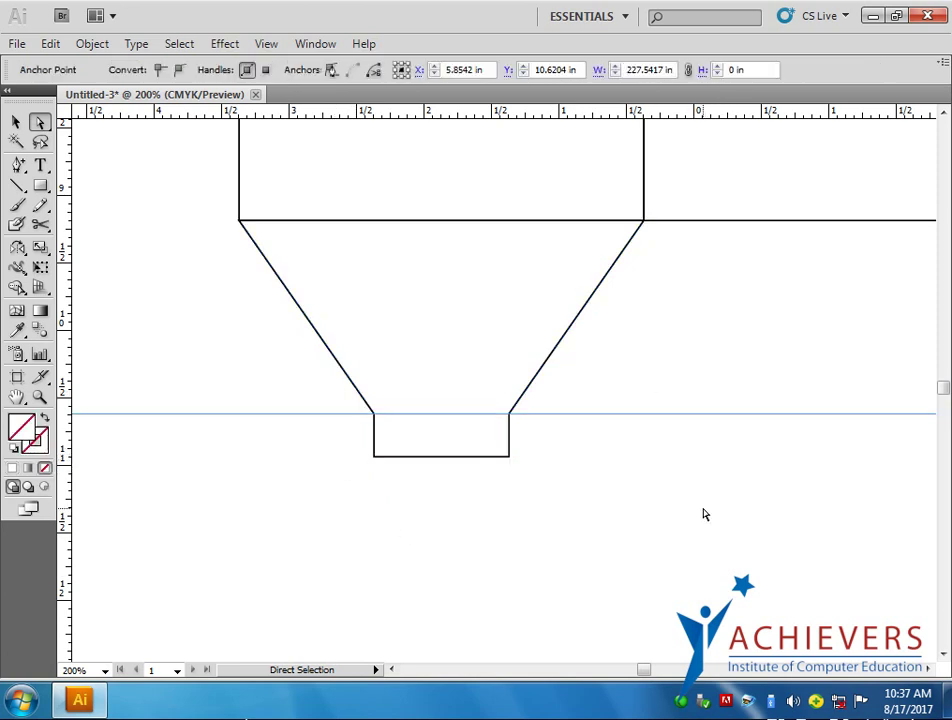
key(Delete)
scroll(470, 515, up, 2)
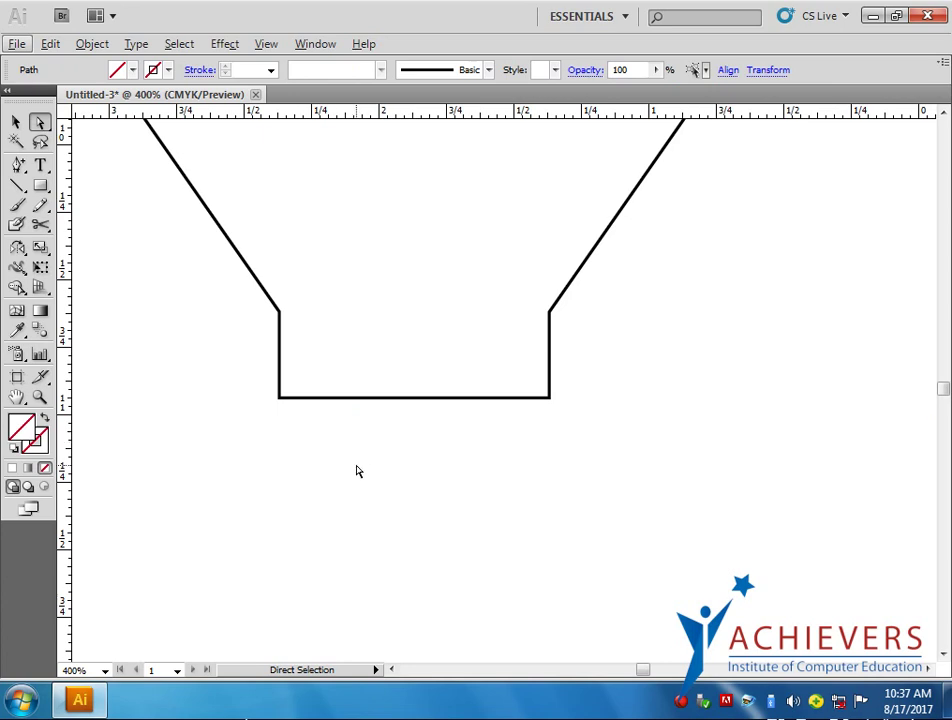
drag(405, 405, 416, 433)
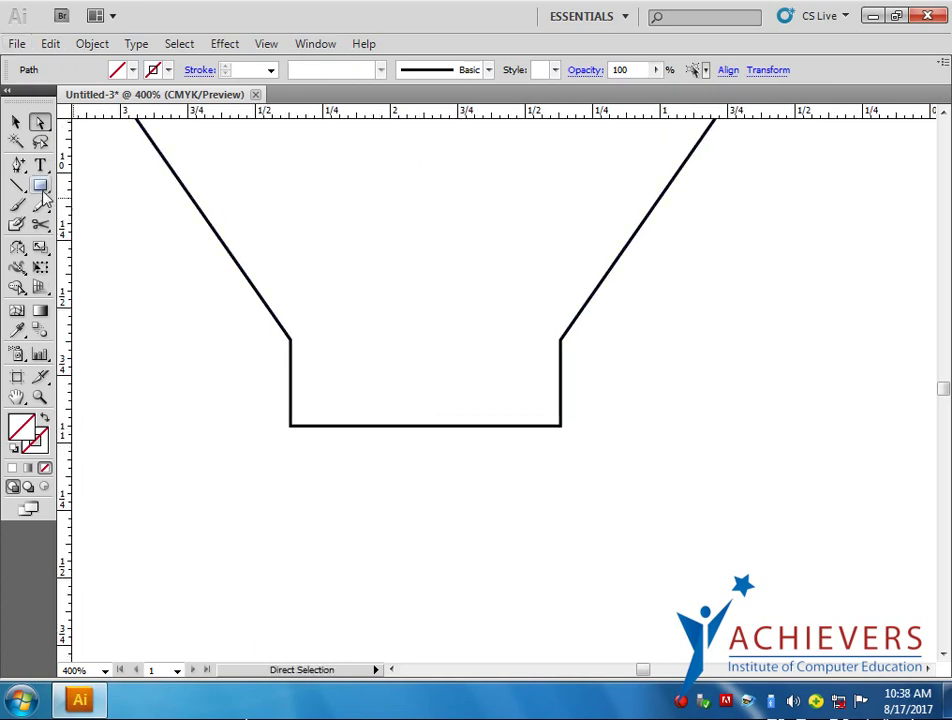
Step: Add anchor points on the tab's left and right edges, aligned with a horizontal guide
drag(18, 163, 52, 198)
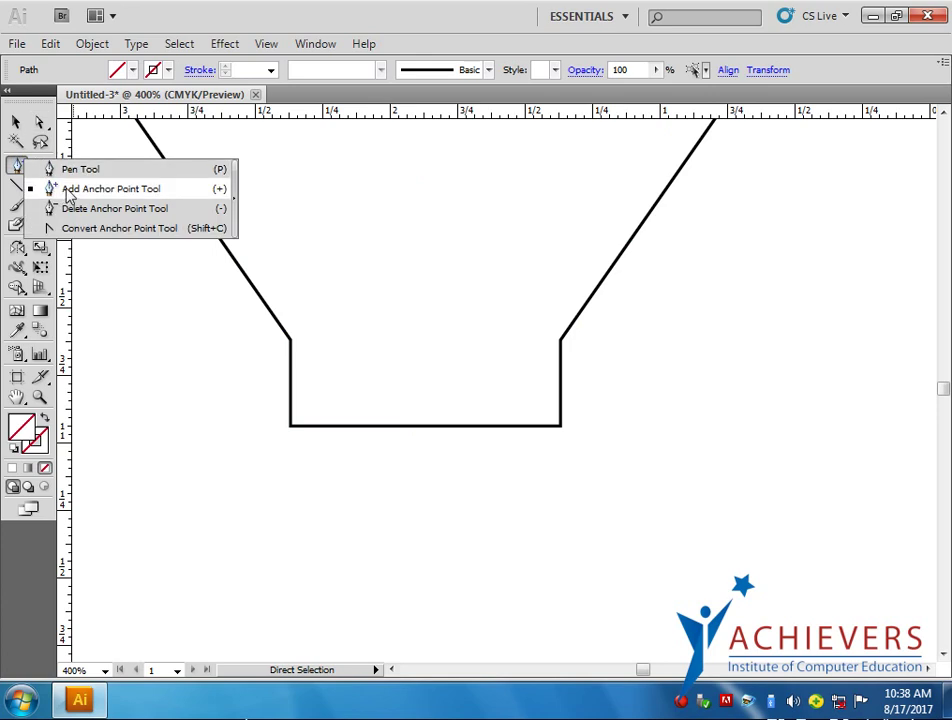
click(68, 190)
scroll(283, 425, up, 2)
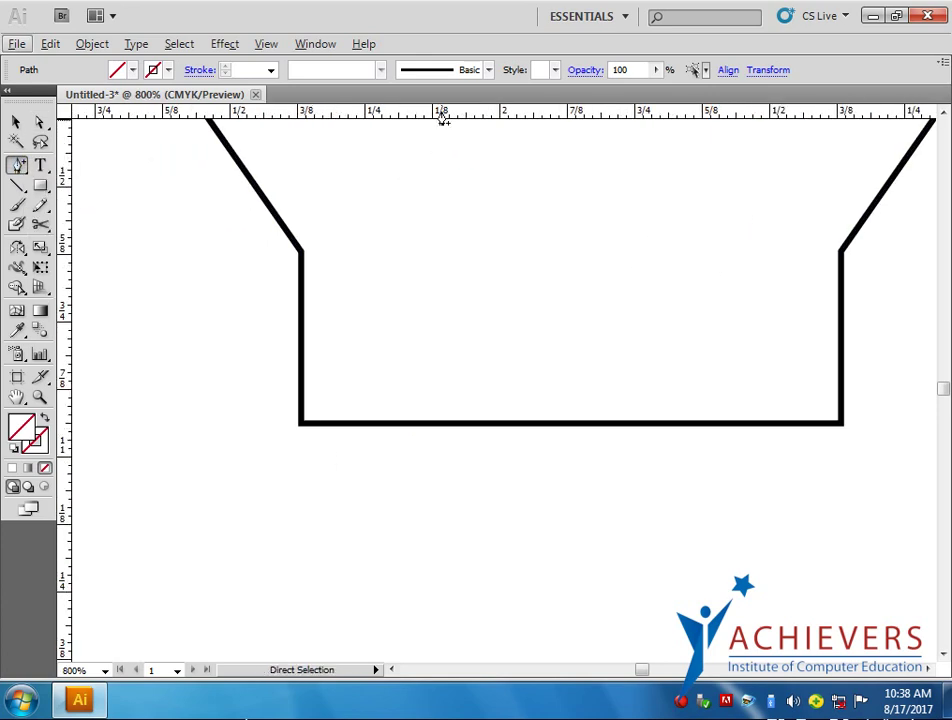
click(300, 391)
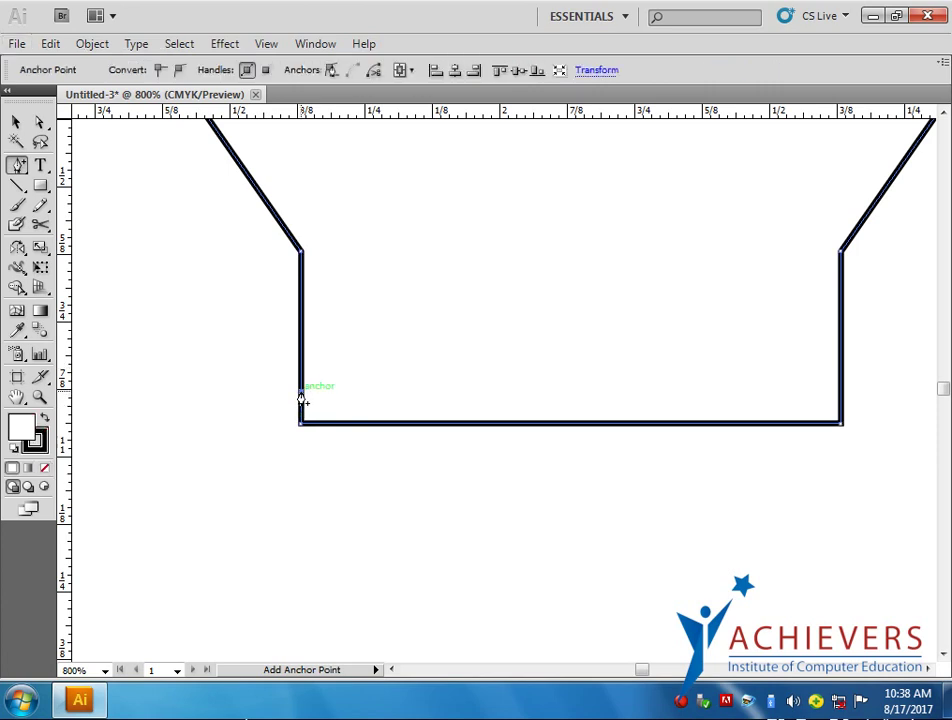
drag(580, 113, 305, 386)
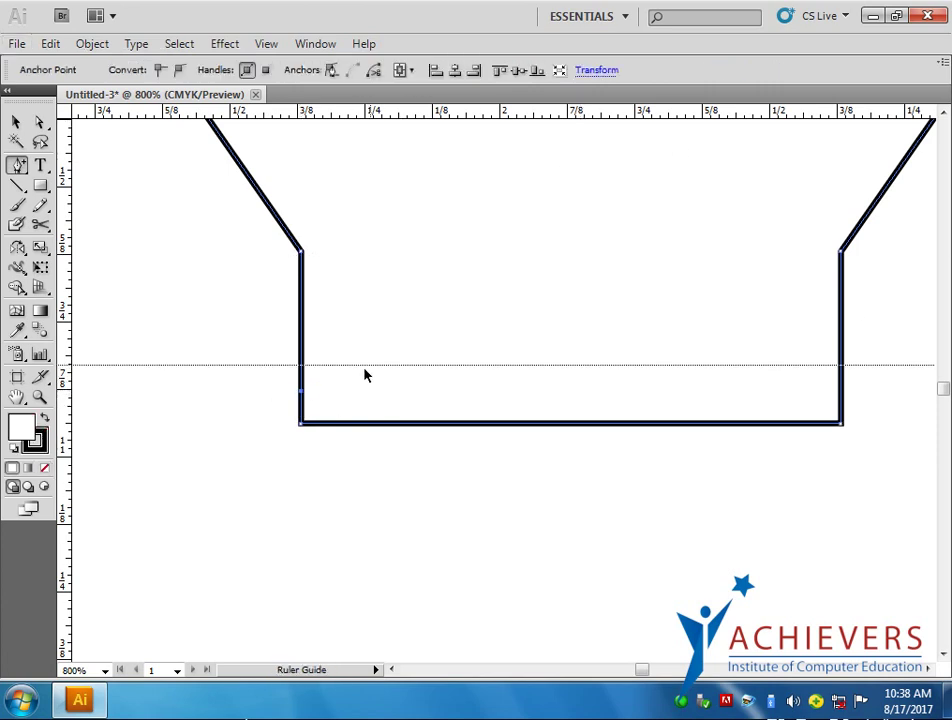
key(ctrl+shift+a)
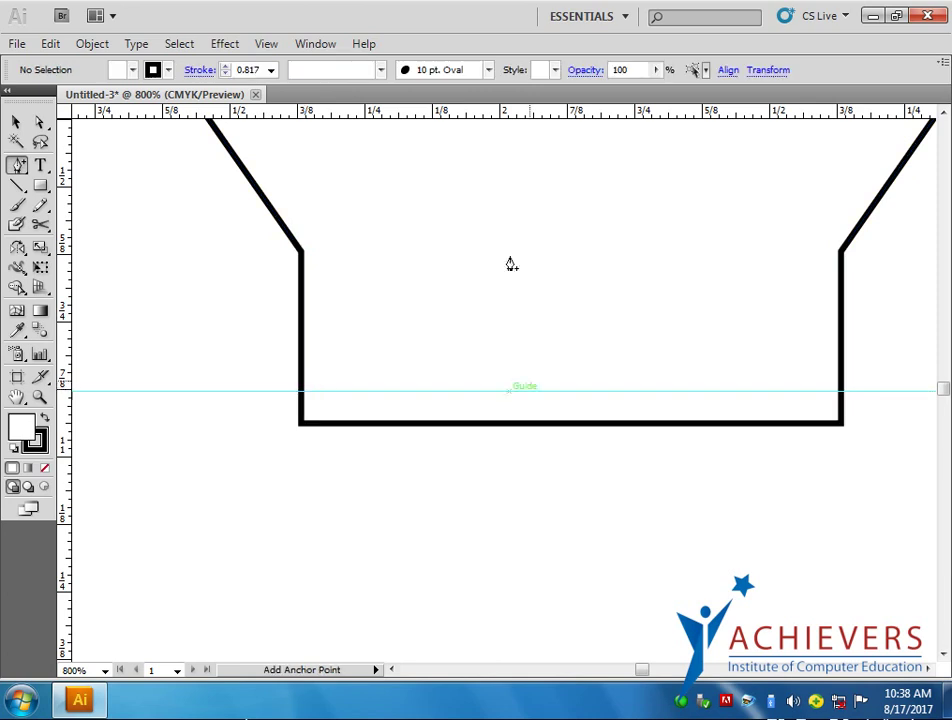
click(16, 121)
drag(624, 443, 704, 412)
click(19, 166)
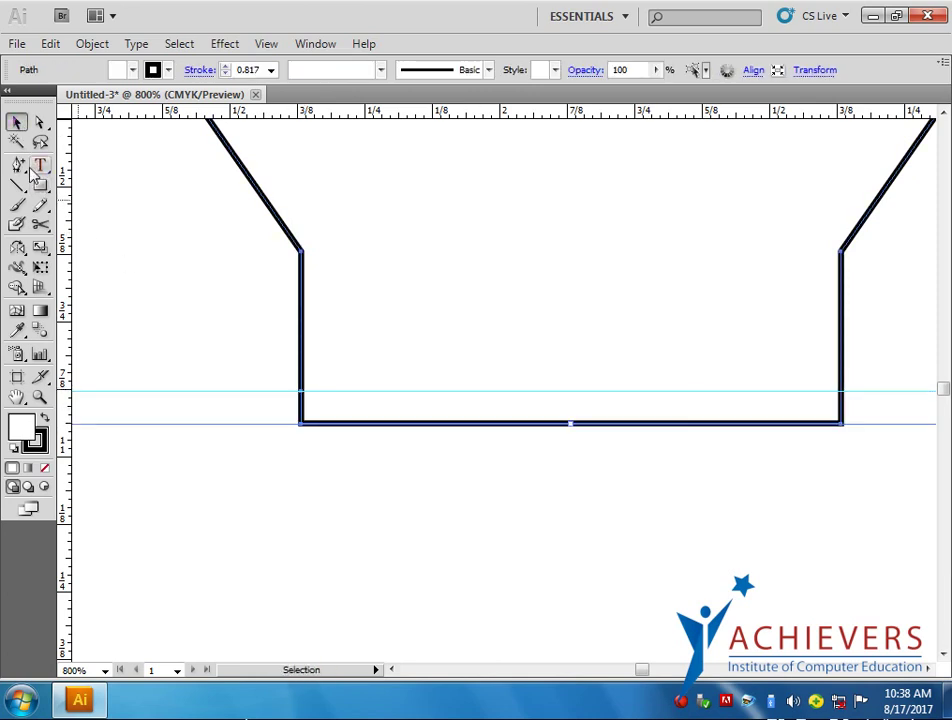
click(840, 391)
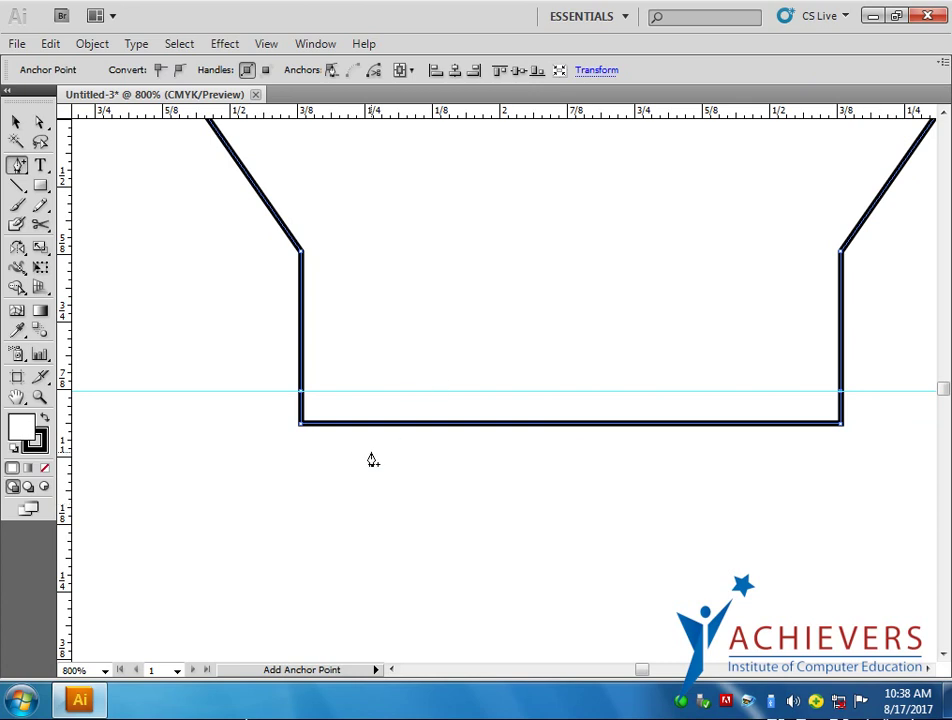
Step: Place two vertical guides just inside the tab's left and right bottom corners
drag(66, 442, 303, 427)
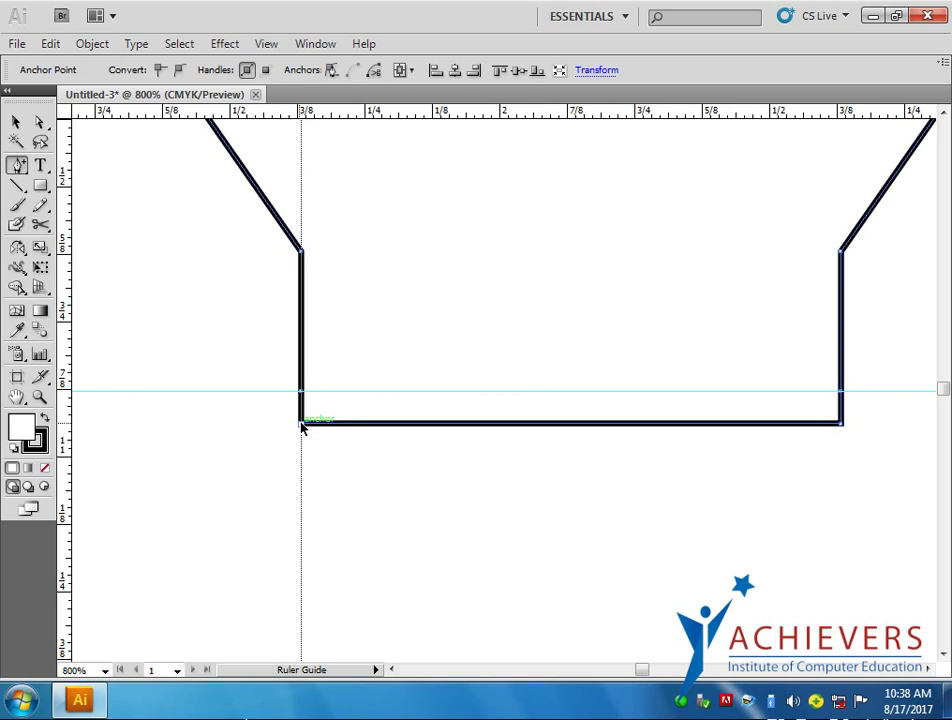
drag(303, 427, 332, 428)
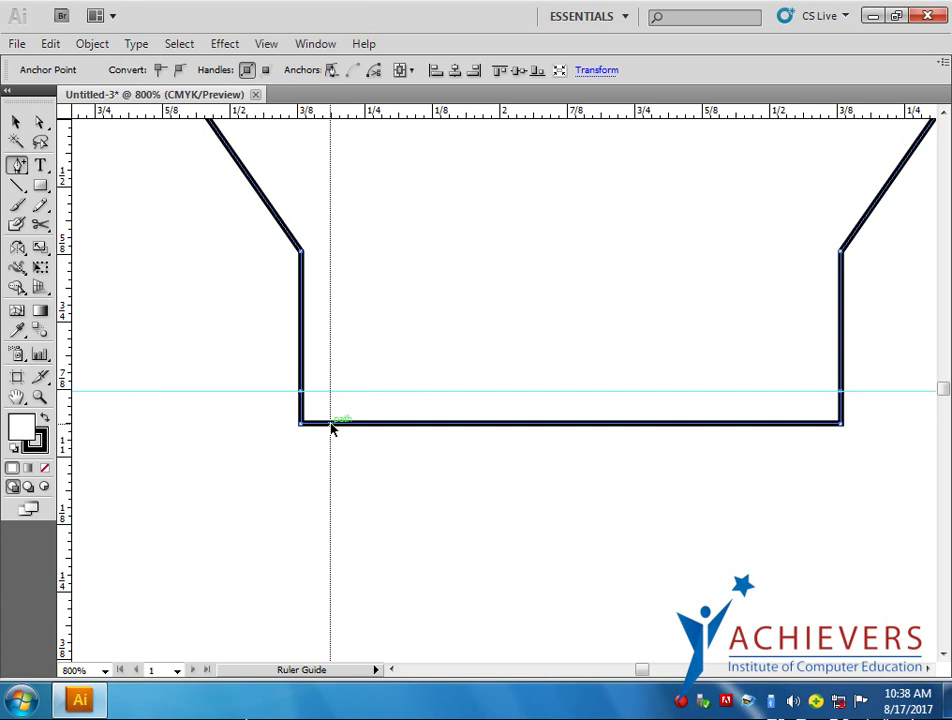
drag(331, 424, 340, 429)
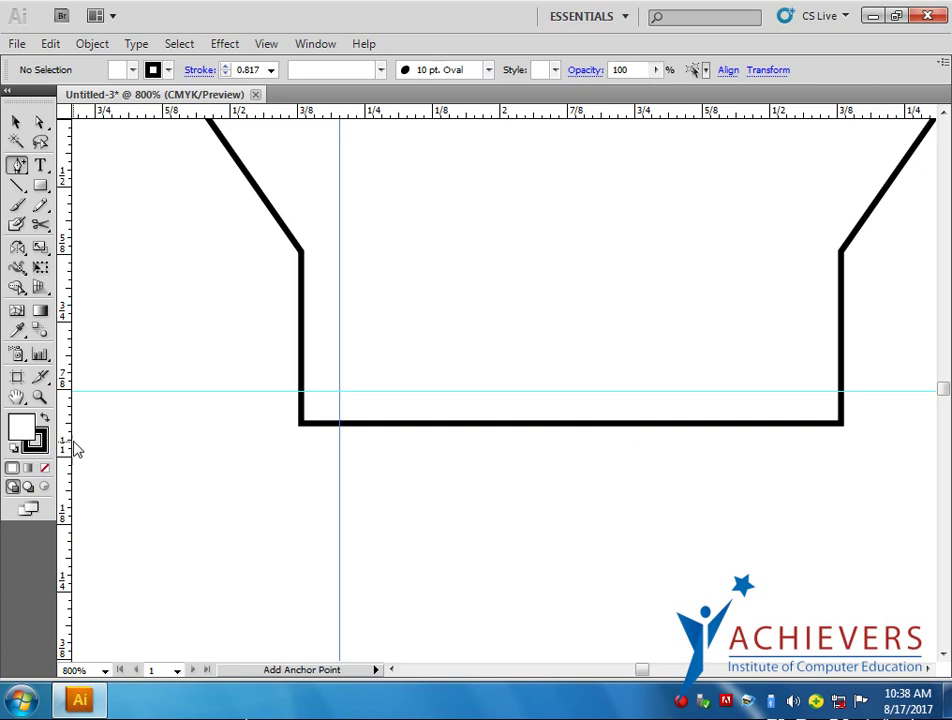
mouse_move(65, 435)
mouse_down()
mouse_move(829, 448)
mouse_move(840, 437)
mouse_move(796, 404)
mouse_up()
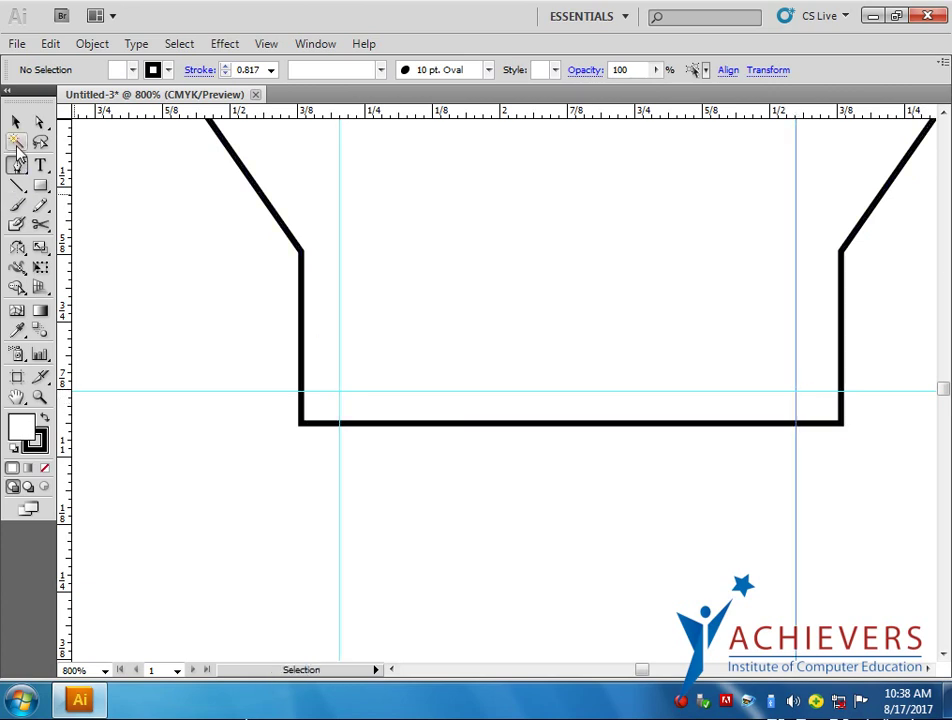
click(16, 121)
click(501, 424)
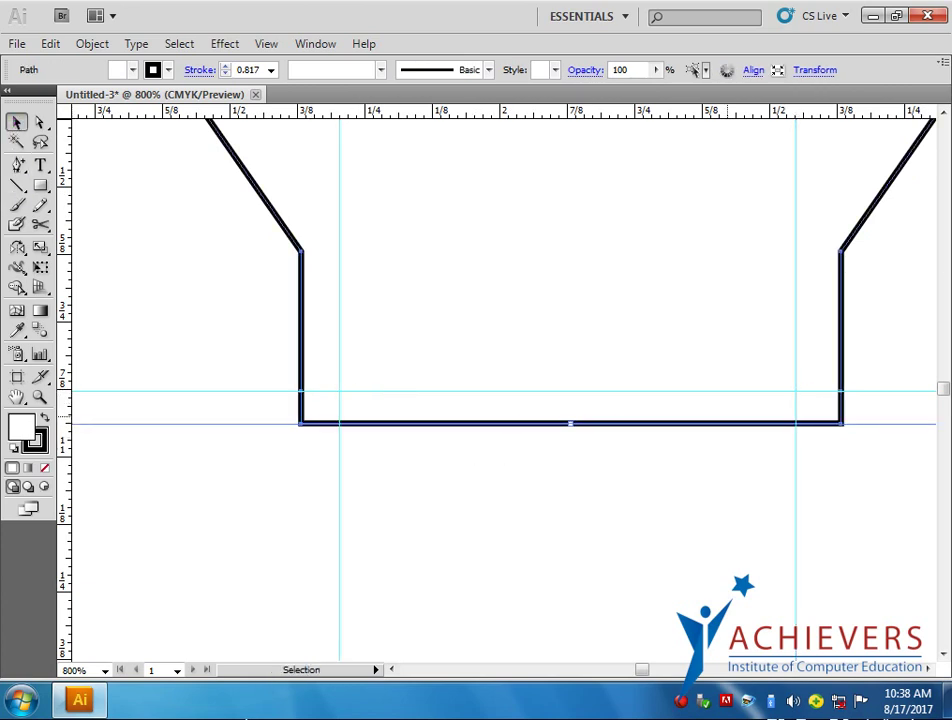
click(471, 530)
click(425, 424)
key(plus)
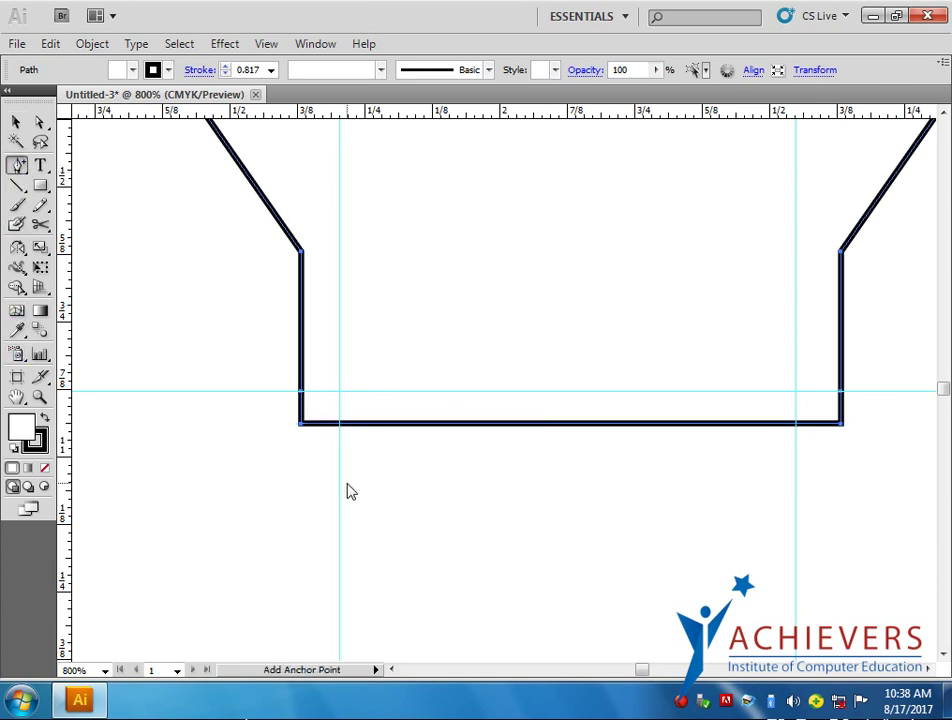
click(340, 423)
click(795, 423)
click(40, 121)
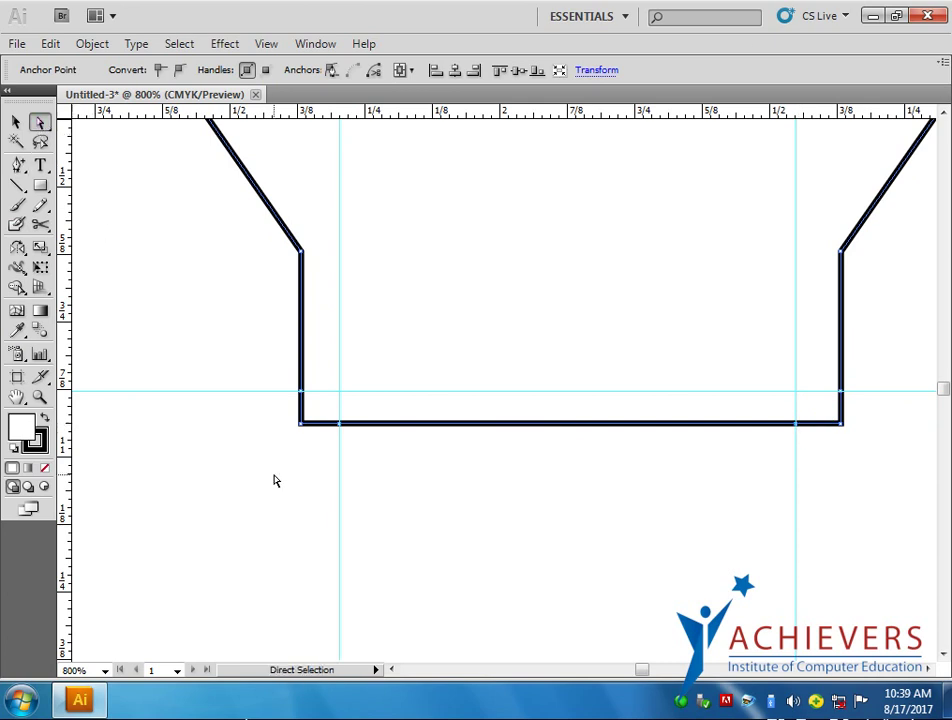
click(241, 450)
drag(215, 525, 837, 610)
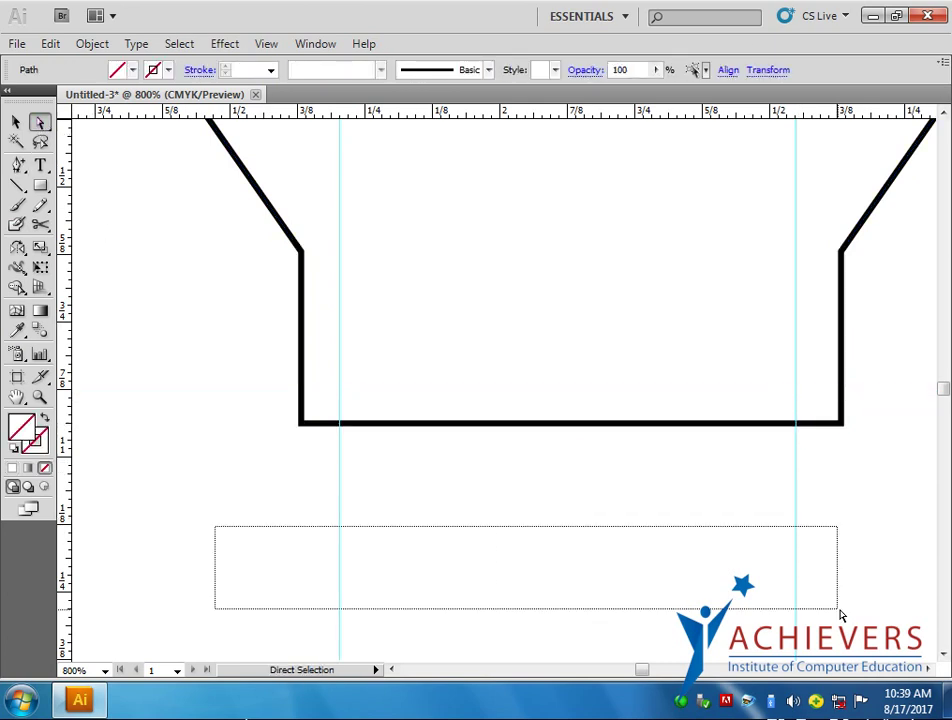
key(Delete)
click(352, 425)
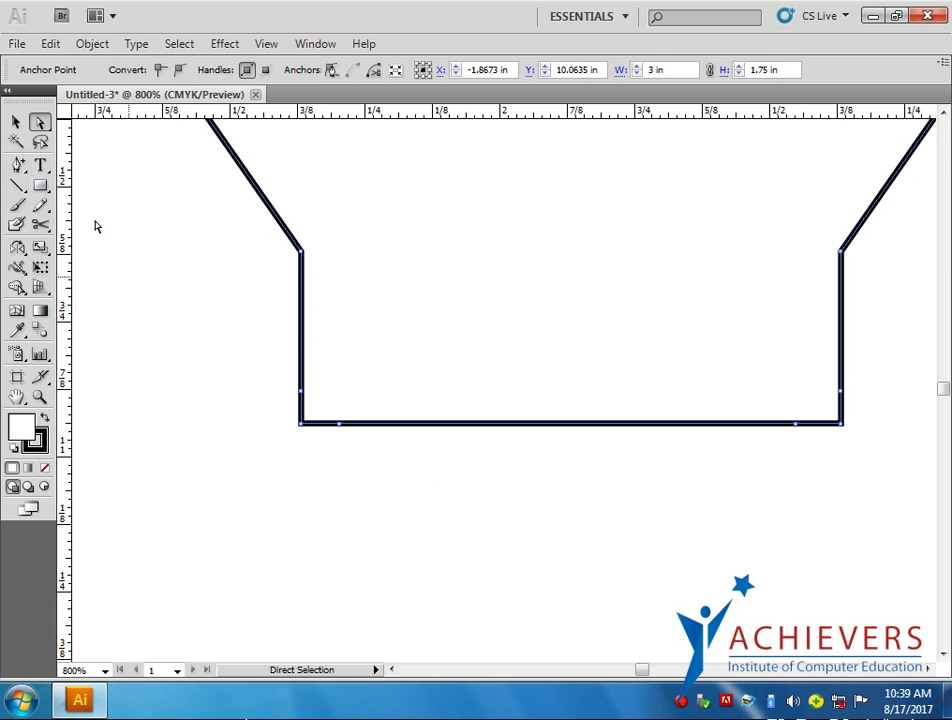
drag(17, 164, 85, 232)
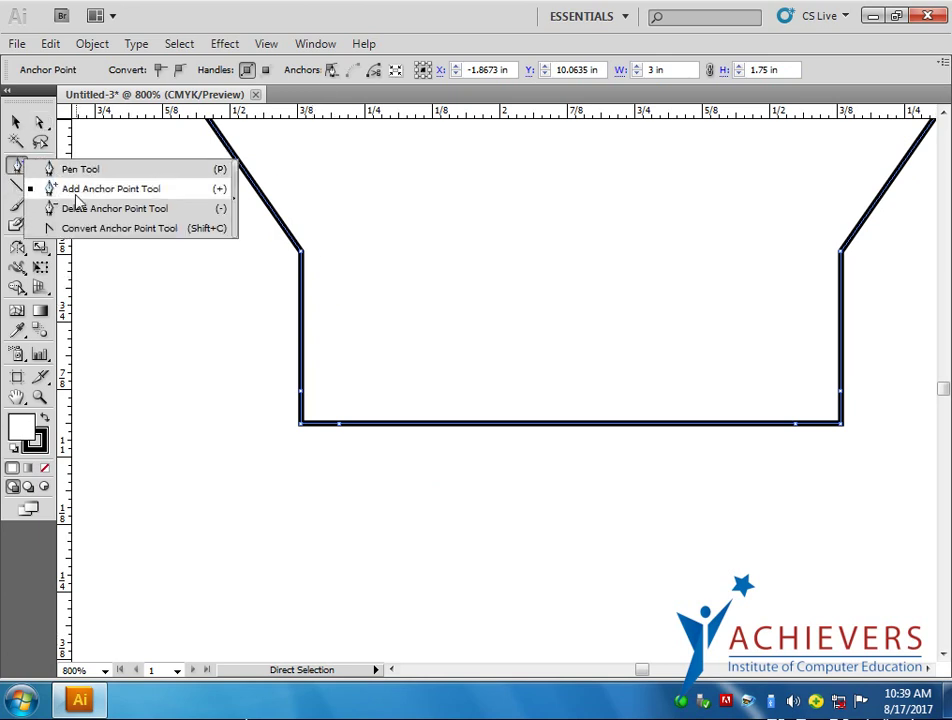
click(85, 232)
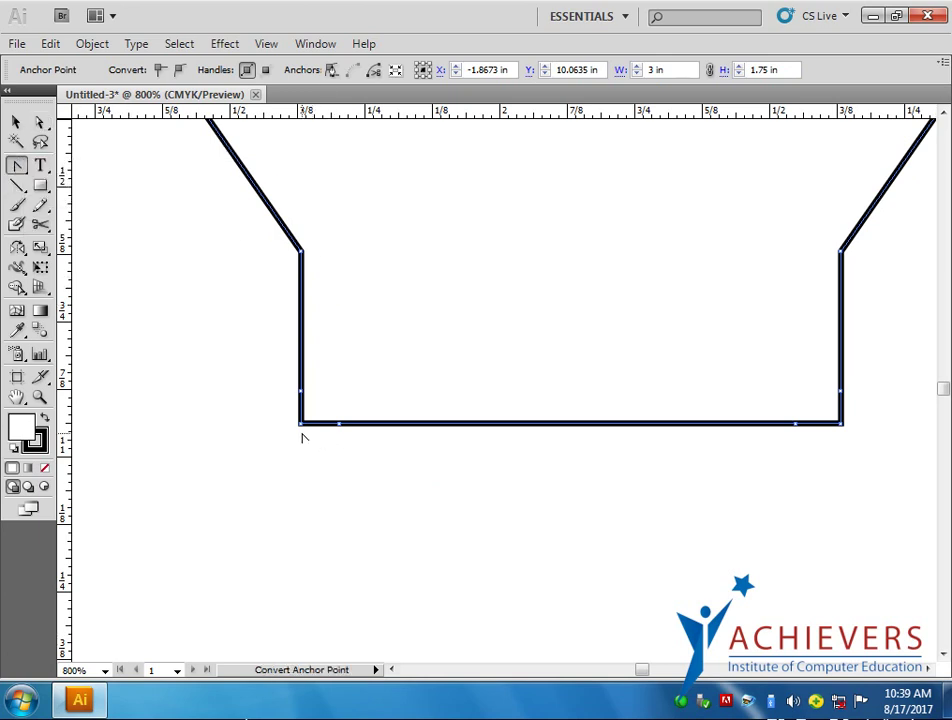
click(38, 122)
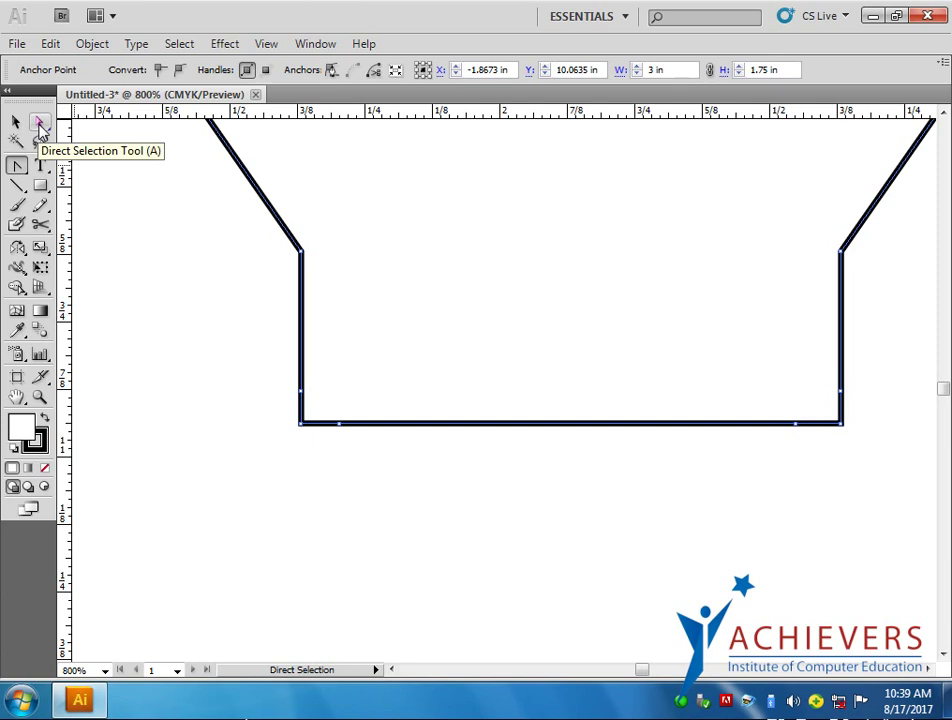
drag(17, 166, 70, 207)
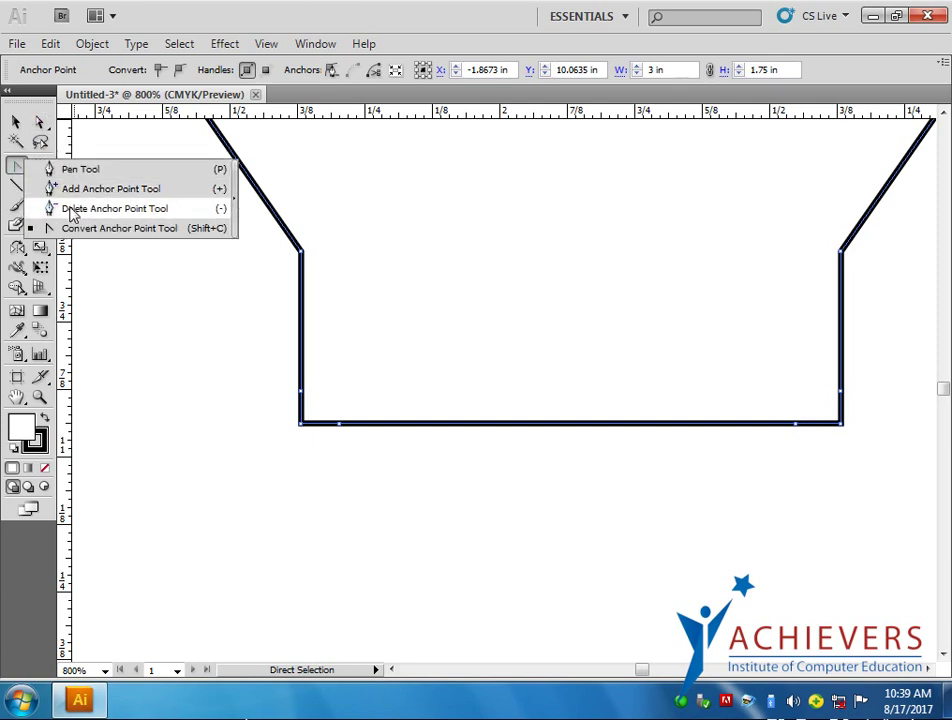
click(72, 208)
click(300, 422)
click(841, 425)
key(a)
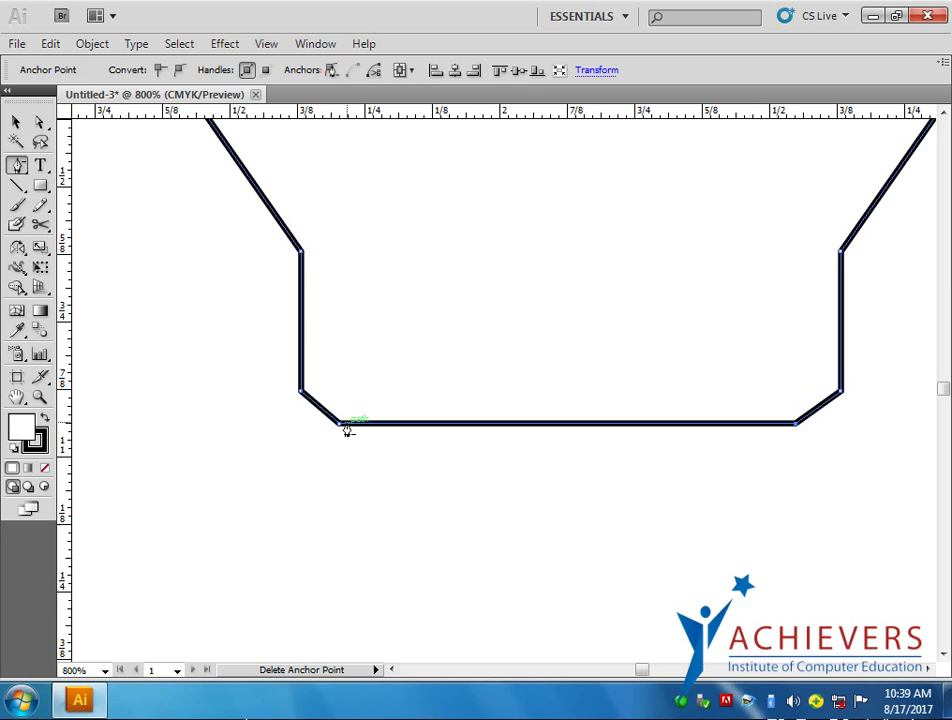
key(ctrl+z)
key(ctrl+z)
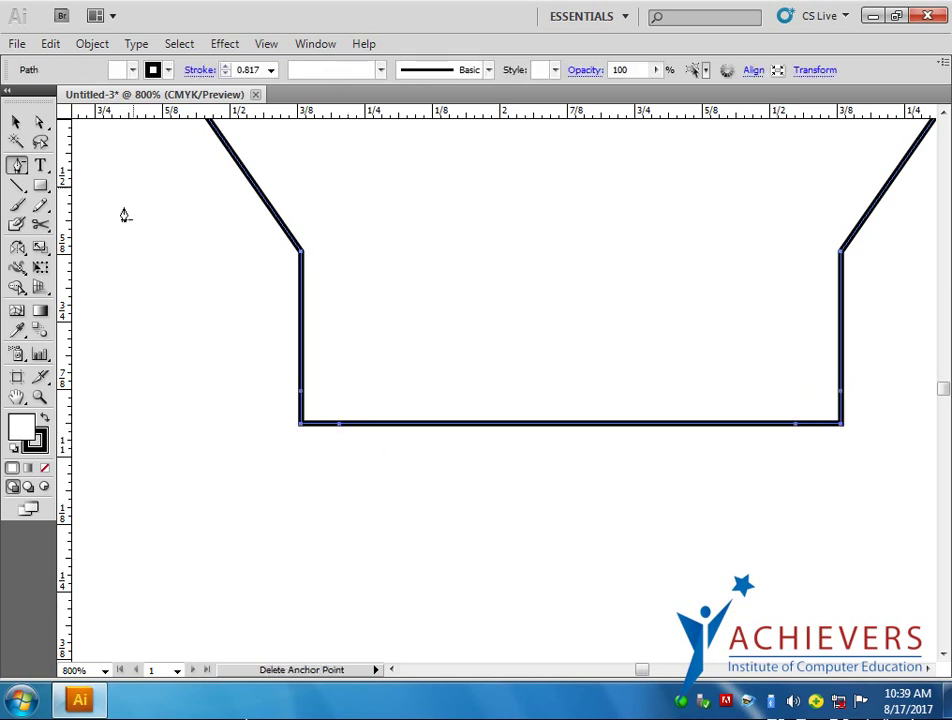
Step: Convert the flap's bottom-left corner anchor into a smooth point
click(40, 121)
drag(276, 442, 306, 416)
click(180, 70)
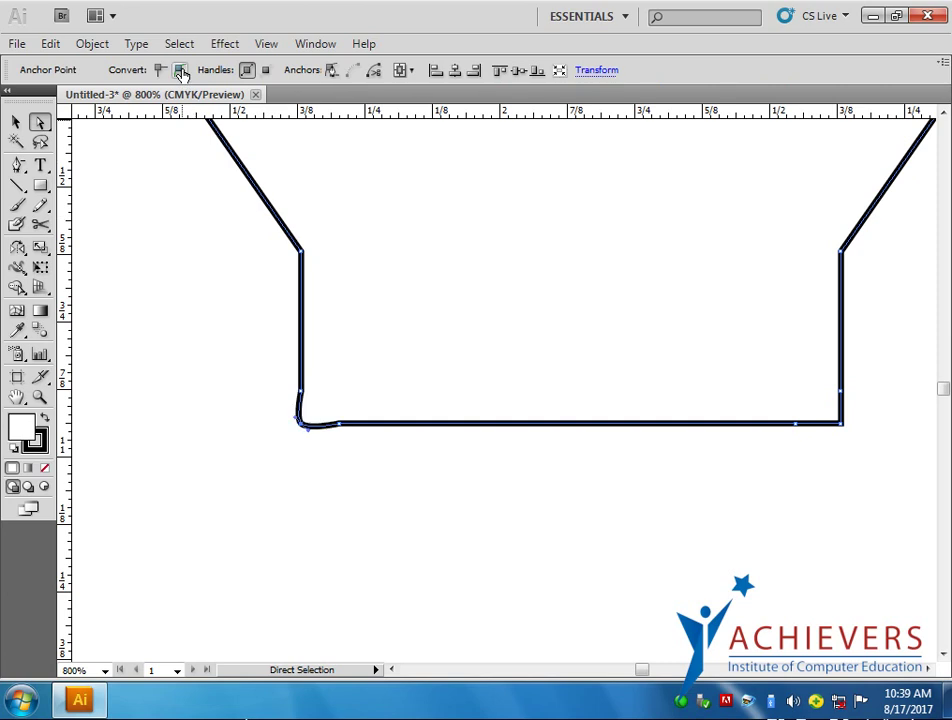
scroll(320, 442, up, 2)
scroll(300, 420, up, 1)
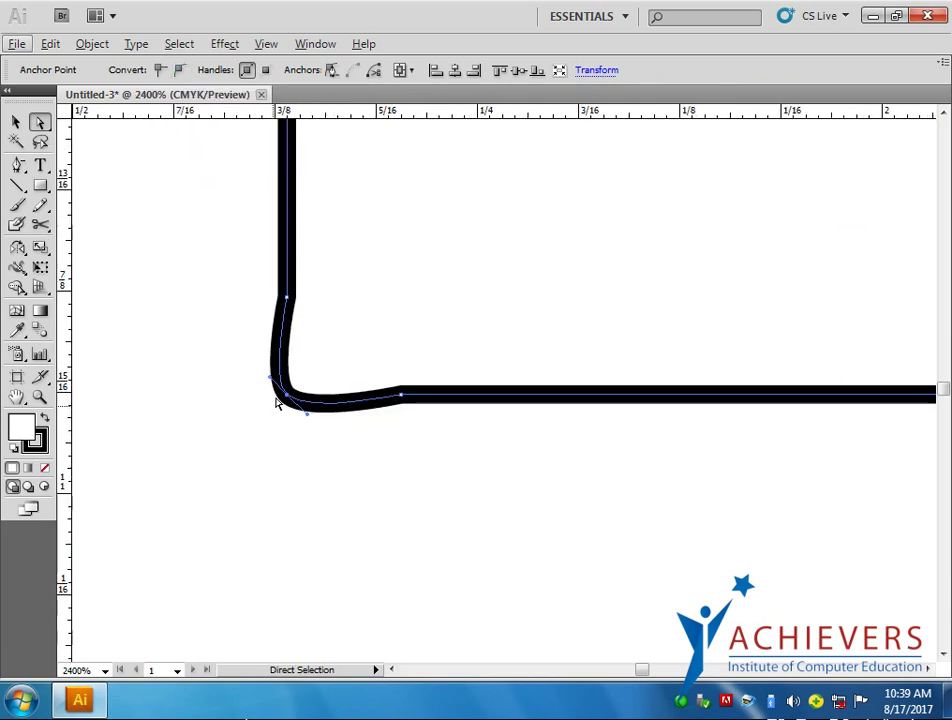
drag(289, 395, 301, 376)
Step: Add vertical and horizontal guides along the flap's left and bottom edges
drag(64, 310, 288, 277)
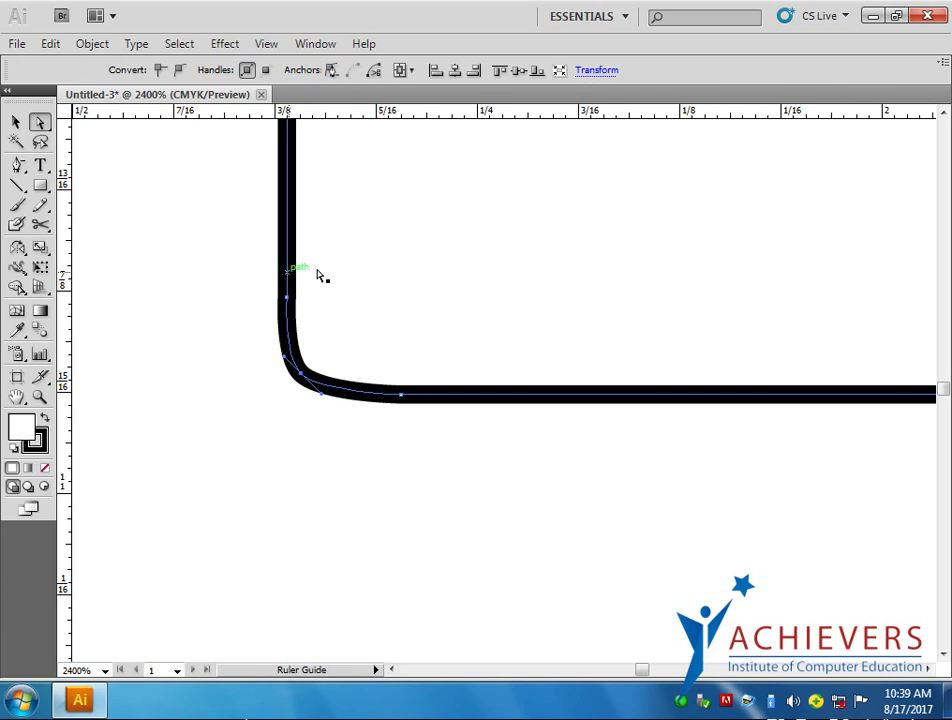
click(487, 127)
drag(487, 114, 467, 393)
Step: Adjust the corner anchor and its handles to refine the rounded bottom-left curve against the guides
click(333, 392)
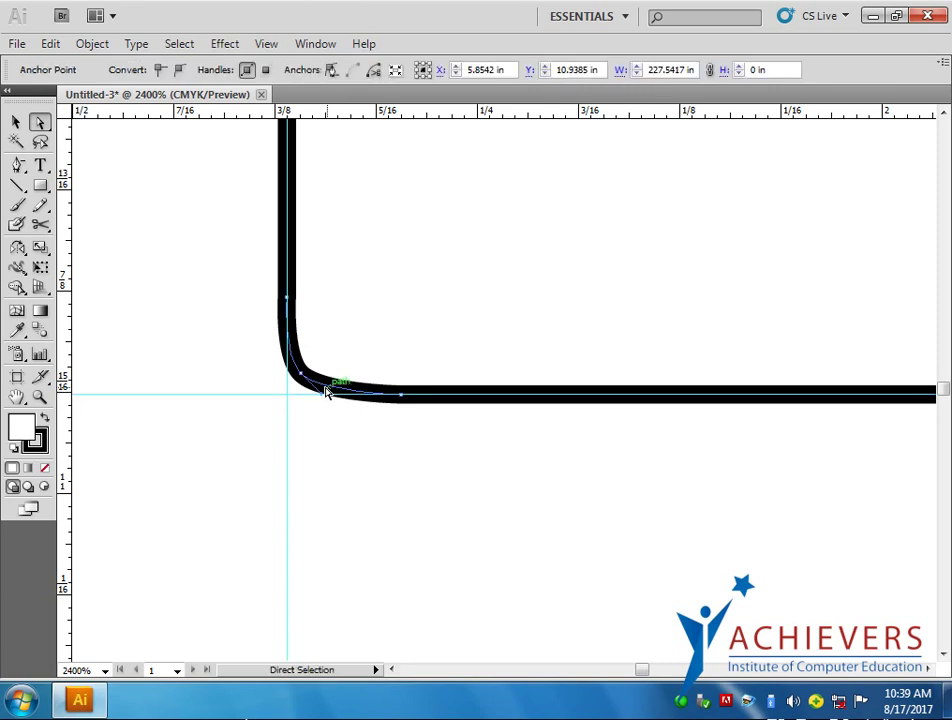
scroll(330, 392, up, 3)
drag(277, 345, 290, 330)
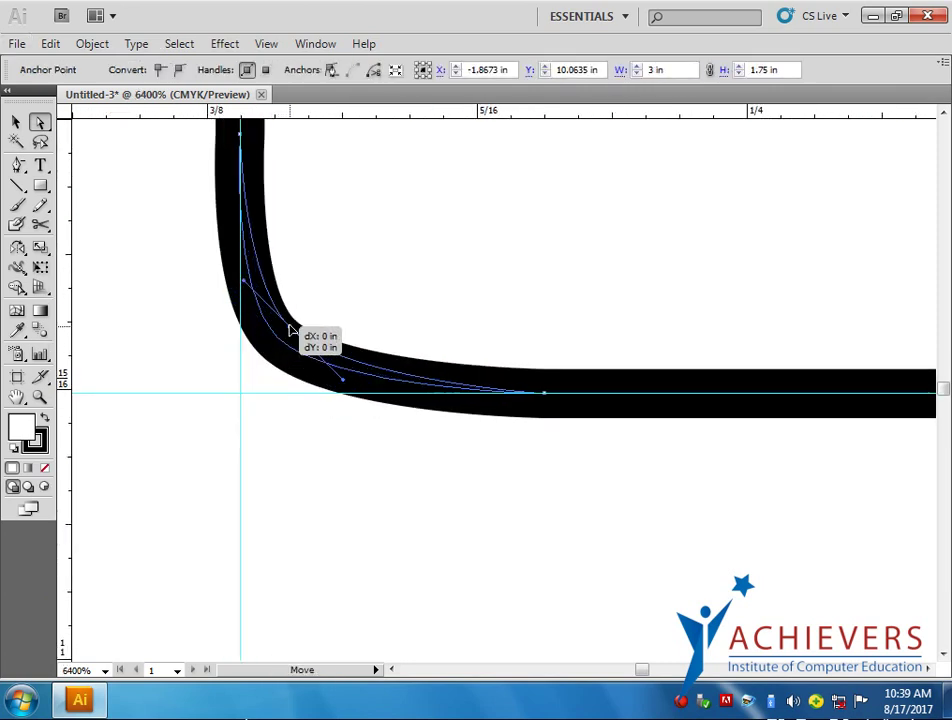
mouse_move(343, 385)
mouse_down()
mouse_move(388, 378)
mouse_move(372, 382)
mouse_up()
scroll(376, 387, down, 2)
scroll(333, 368, down, 1)
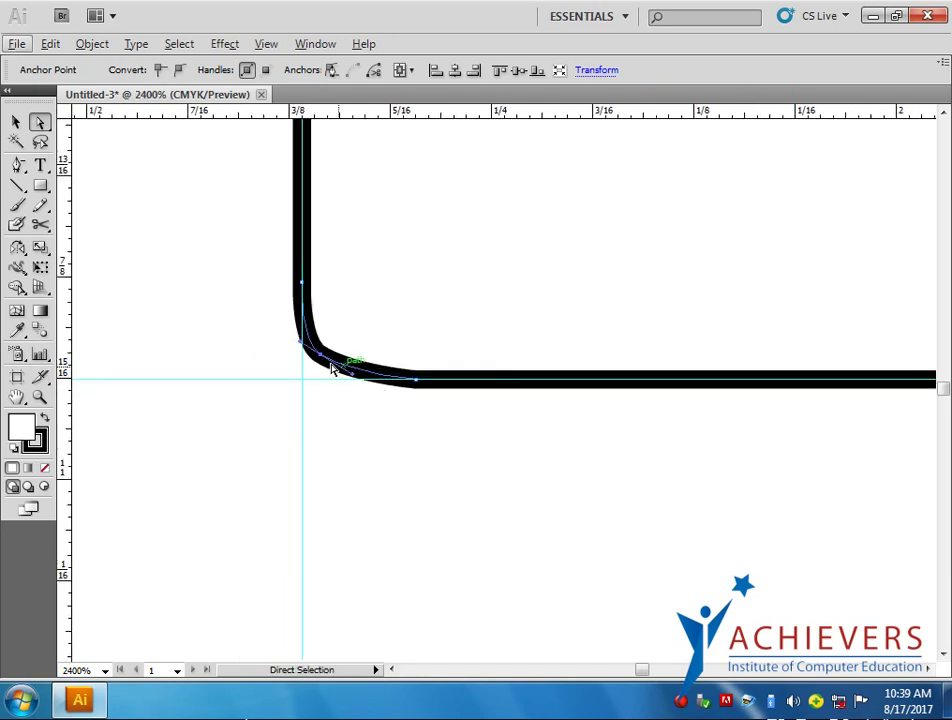
drag(333, 368, 330, 366)
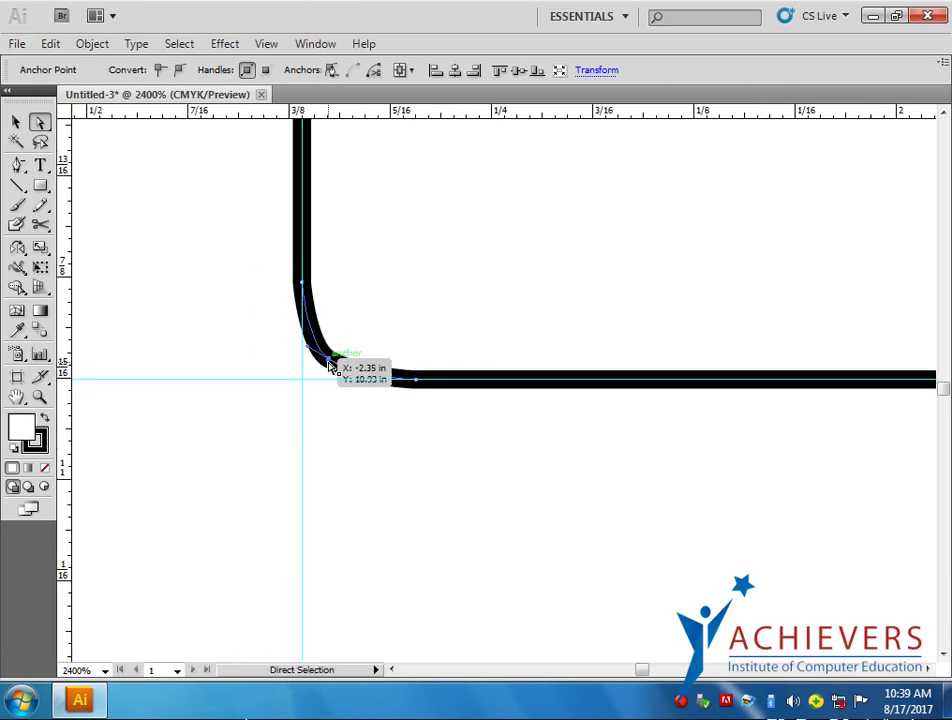
scroll(347, 410, down, 2)
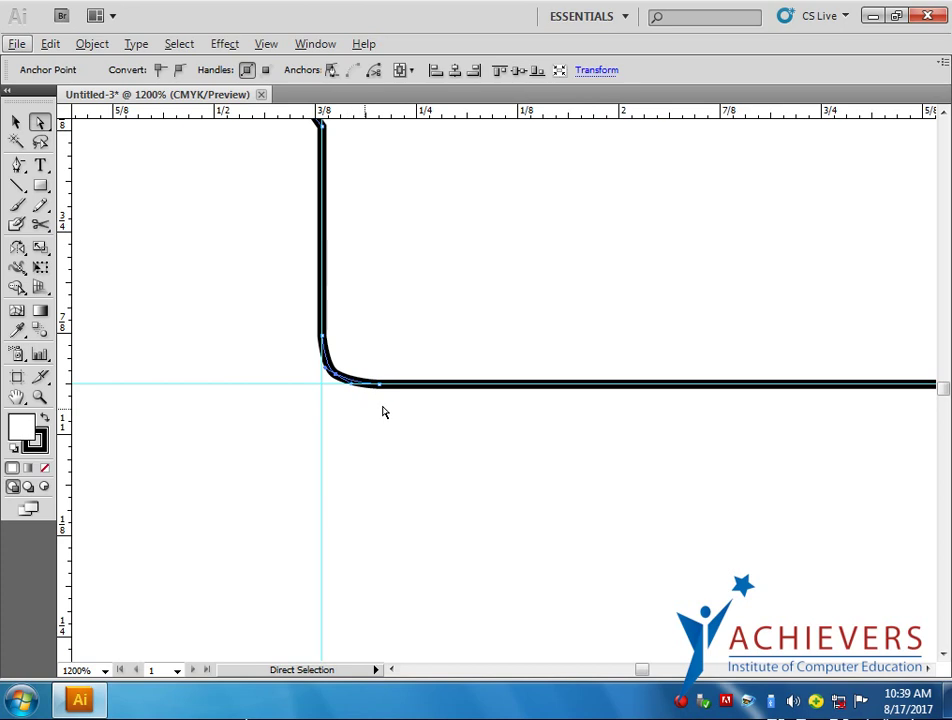
scroll(340, 400, down, 1)
click(472, 436)
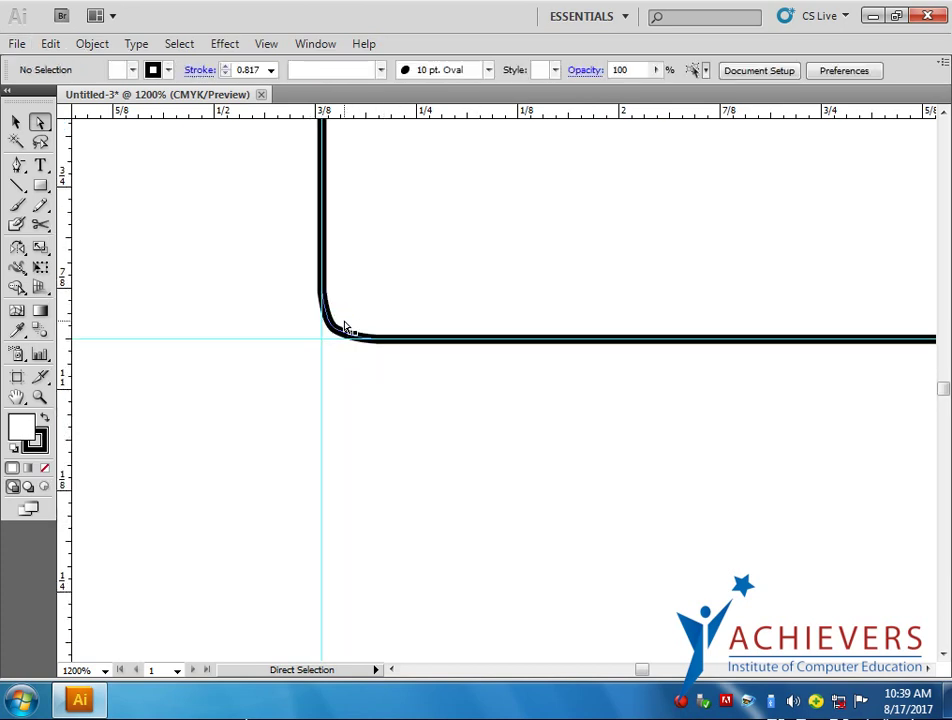
drag(336, 333, 334, 333)
scroll(334, 333, up, 2)
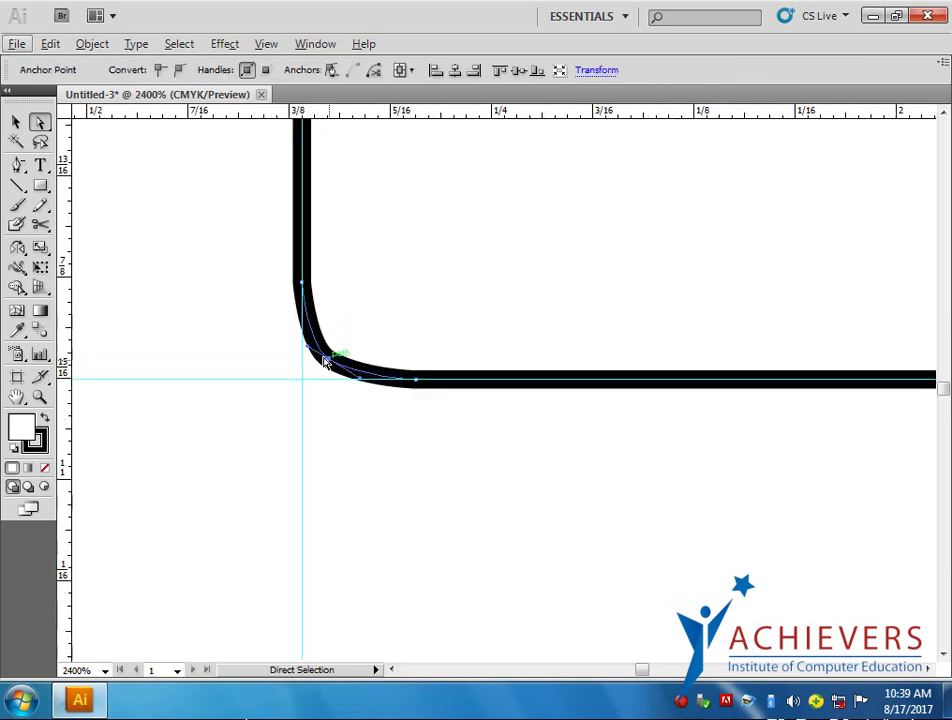
drag(312, 350, 296, 349)
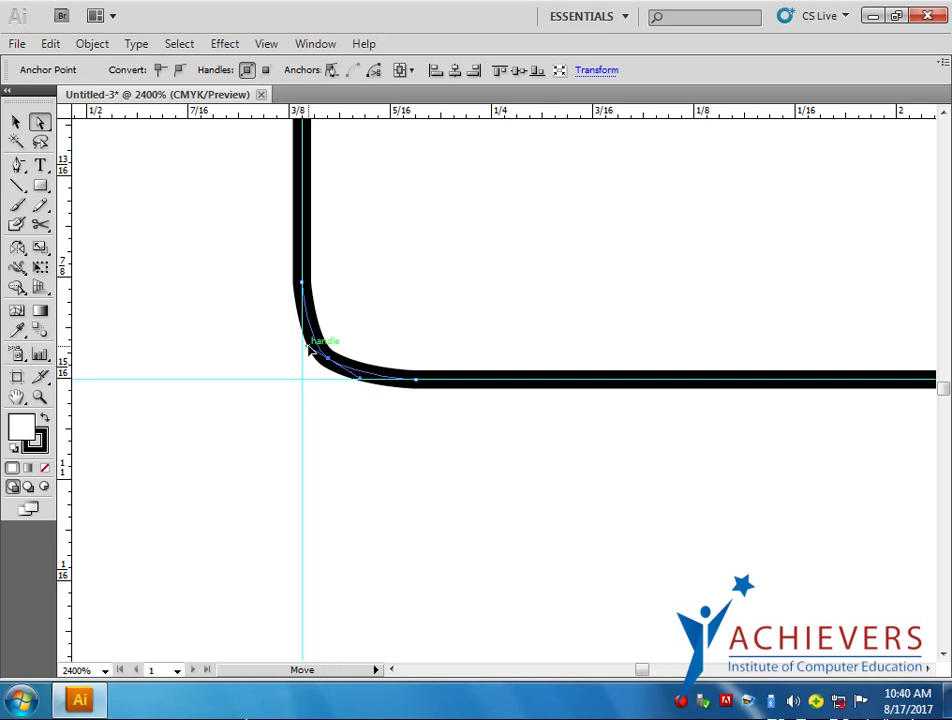
scroll(361, 374, down, 1)
scroll(361, 374, down, 3)
scroll(361, 374, down, 1)
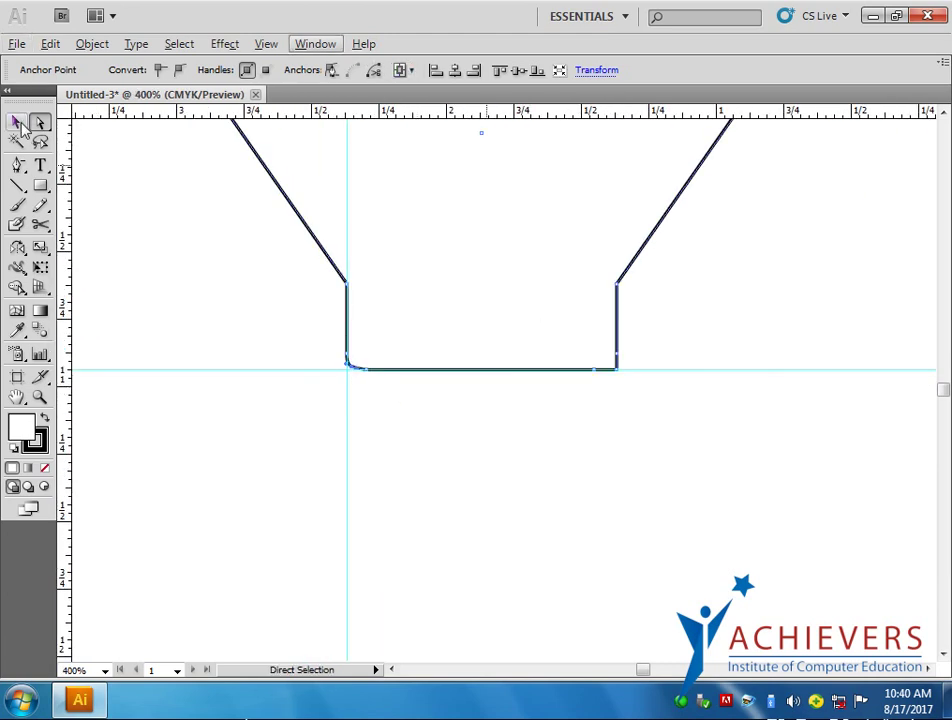
click(438, 455)
Step: Delete the corner guides and select the flap outline
click(695, 369)
key(Delete)
drag(440, 470, 300, 476)
key(Delete)
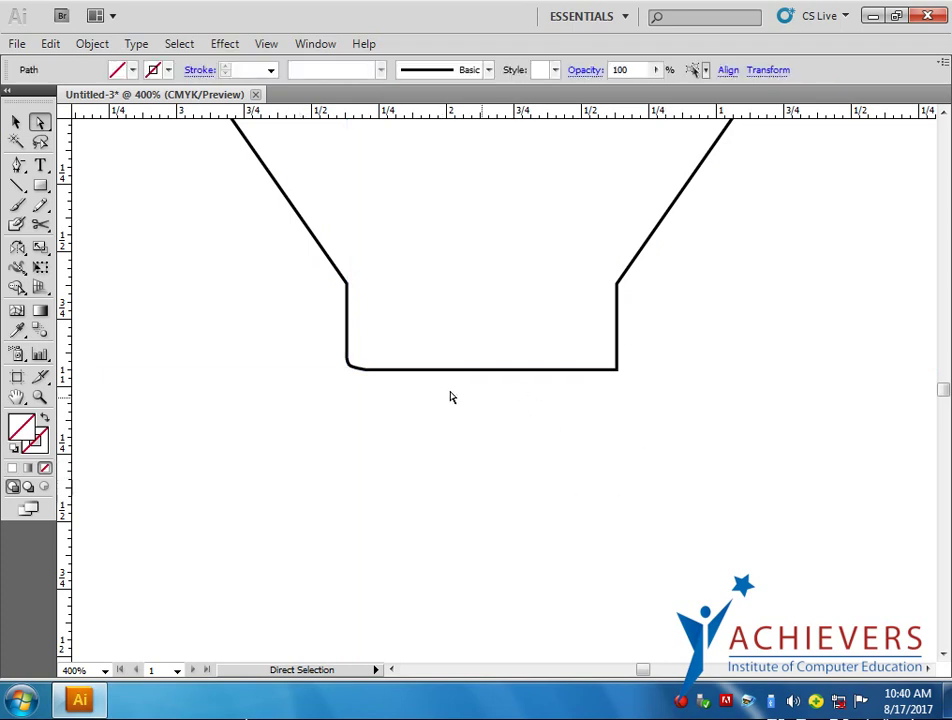
click(437, 369)
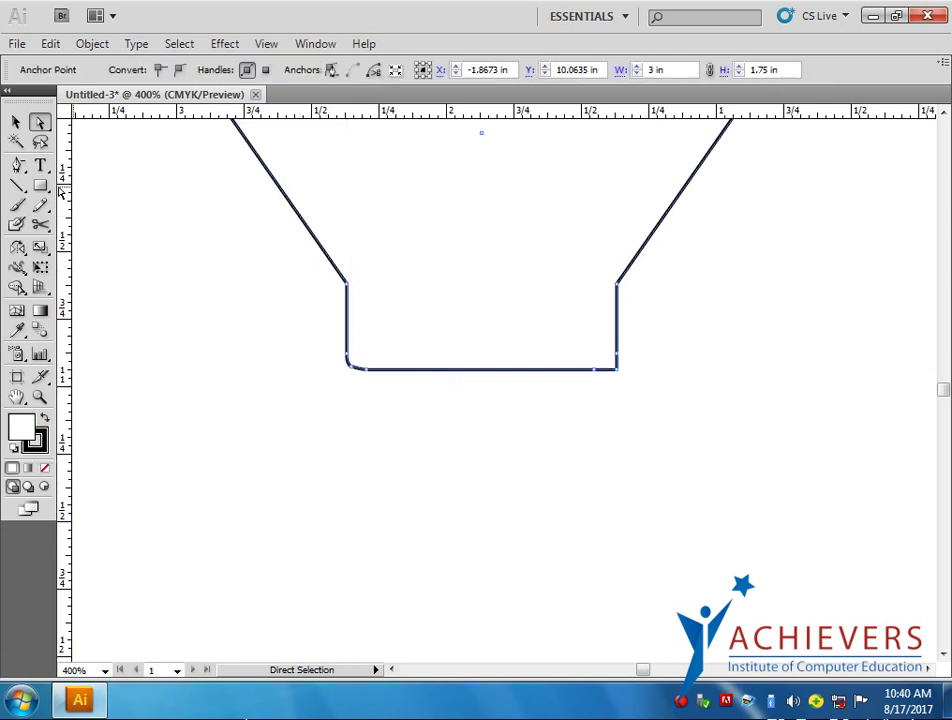
Step: Draw a rounded rectangle matching the width of the flap's bottom panel
drag(40, 186, 101, 238)
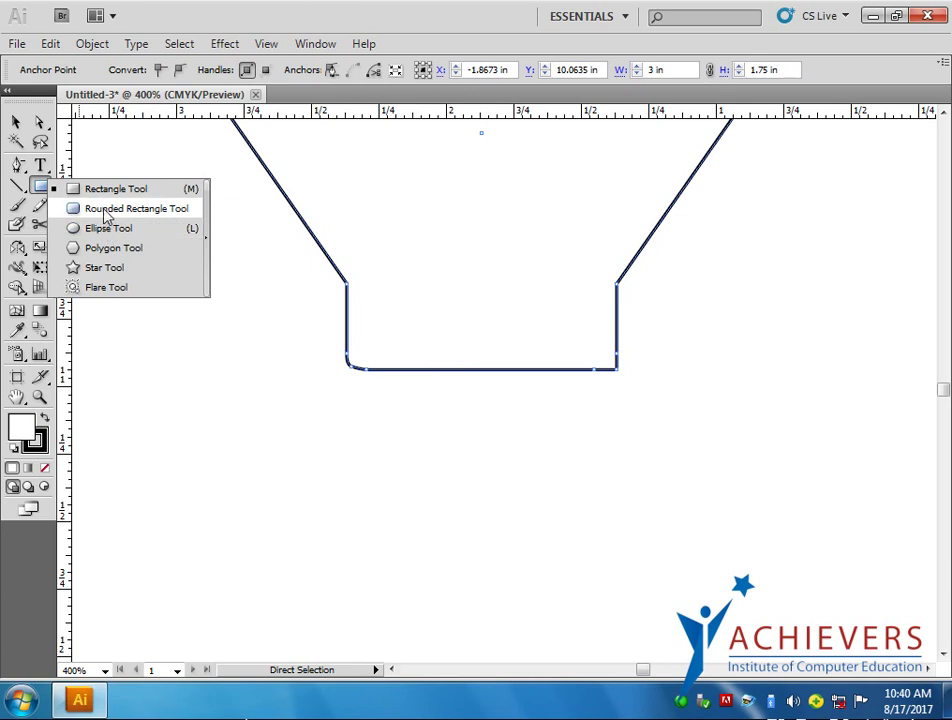
click(106, 209)
drag(355, 452, 610, 516)
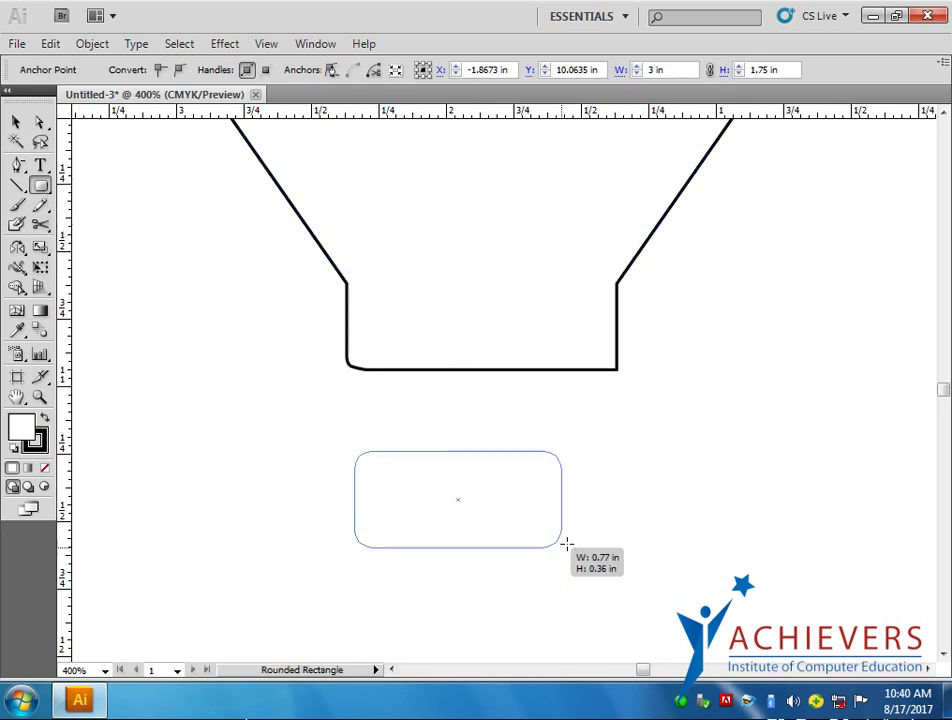
key(Delete)
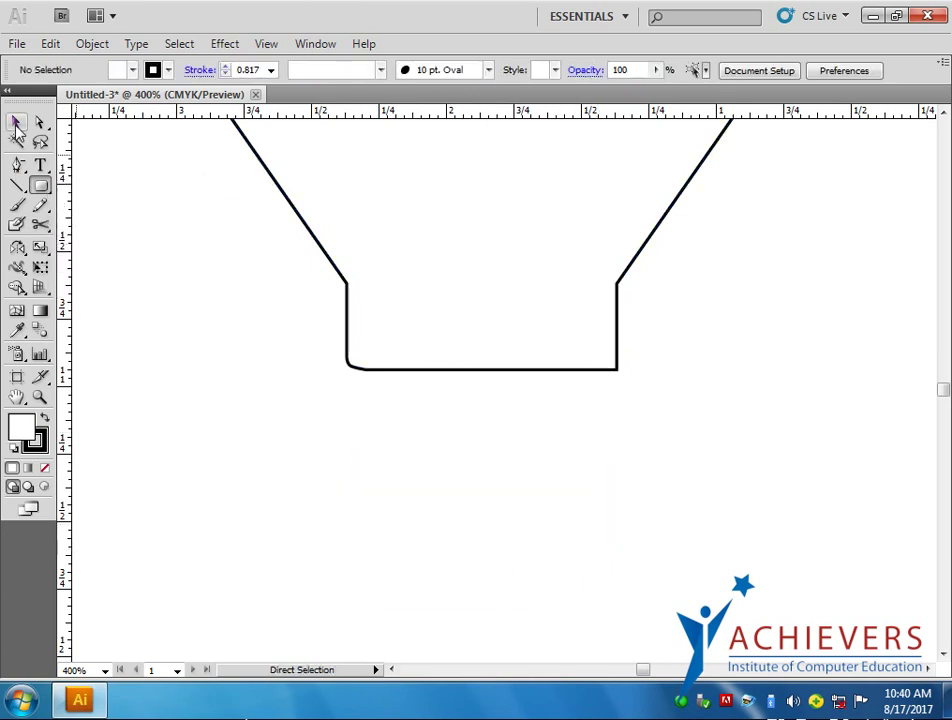
key(v)
click(416, 359)
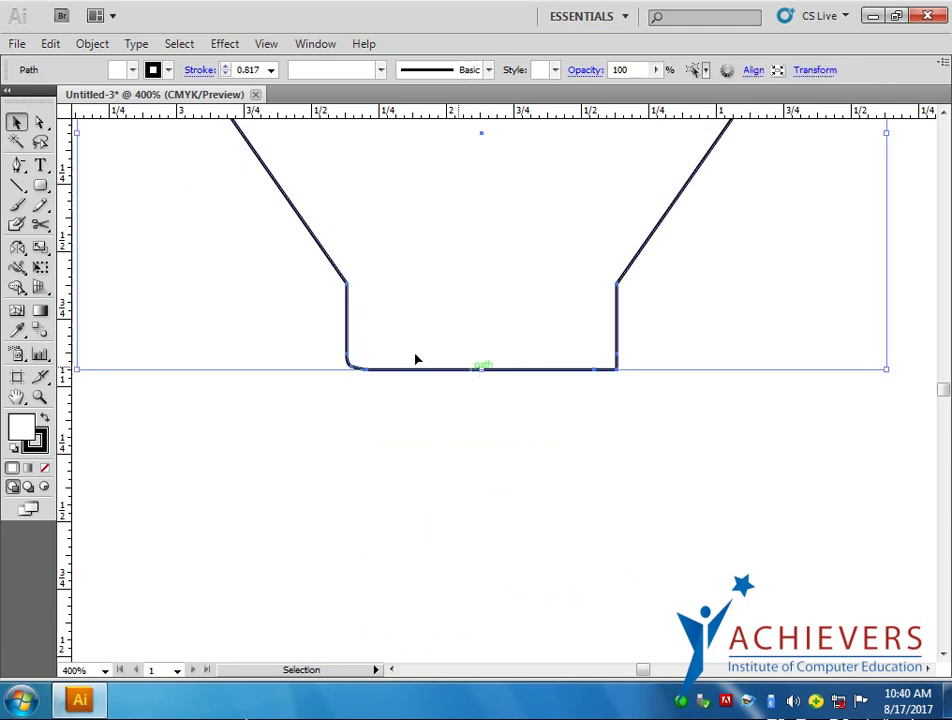
click(40, 185)
scroll(548, 315, up, 2)
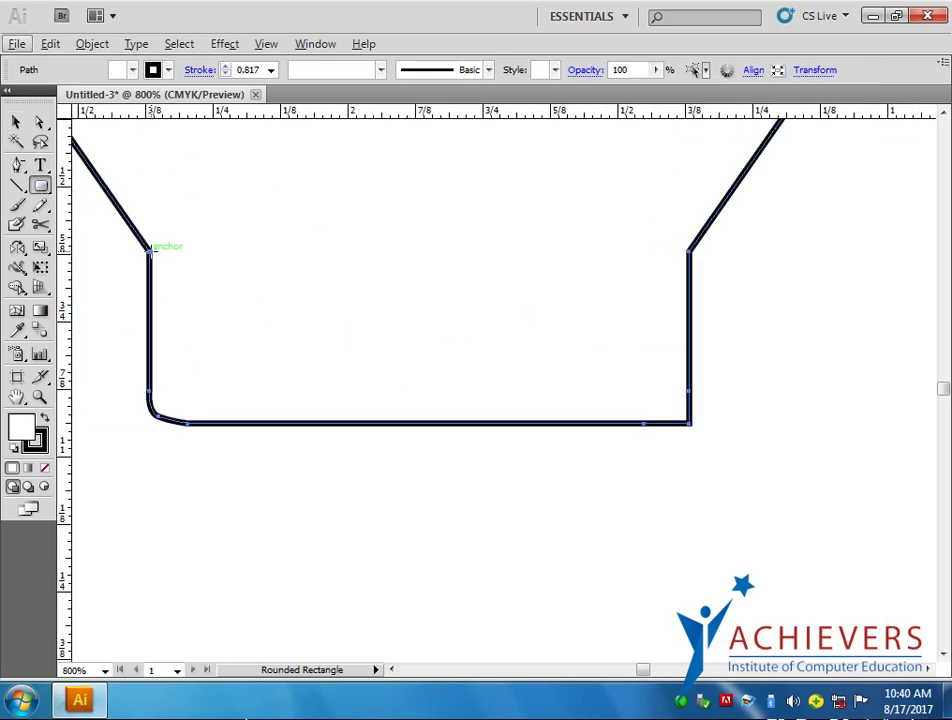
mouse_move(152, 251)
mouse_down()
mouse_move(694, 425)
mouse_move(686, 424)
mouse_up()
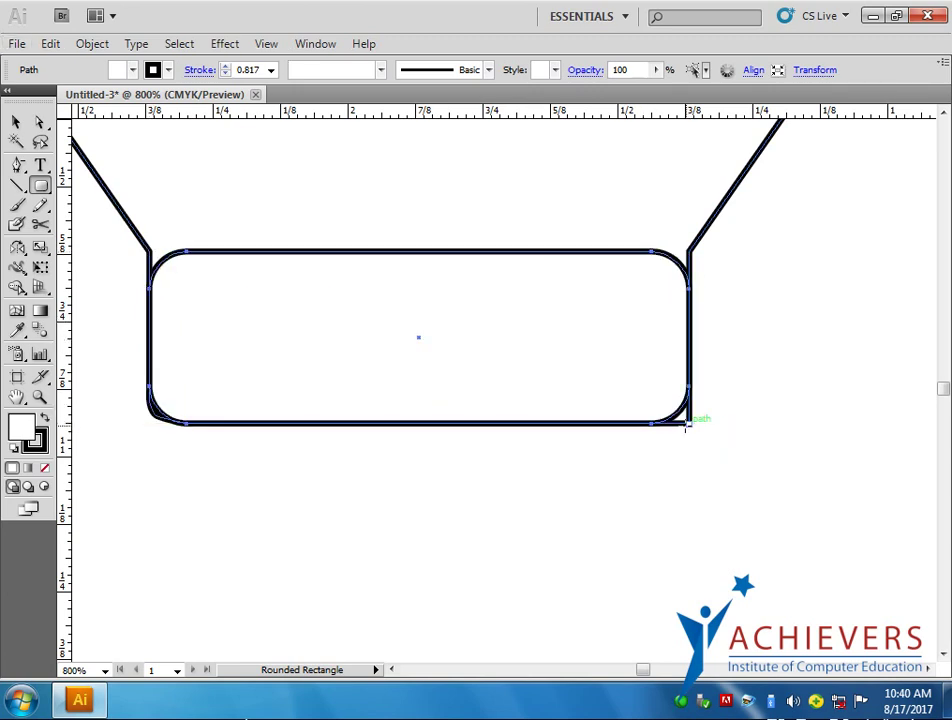
Step: Move the rounded rectangle straight down so it sits just below the flap
click(16, 121)
drag(372, 317, 434, 295)
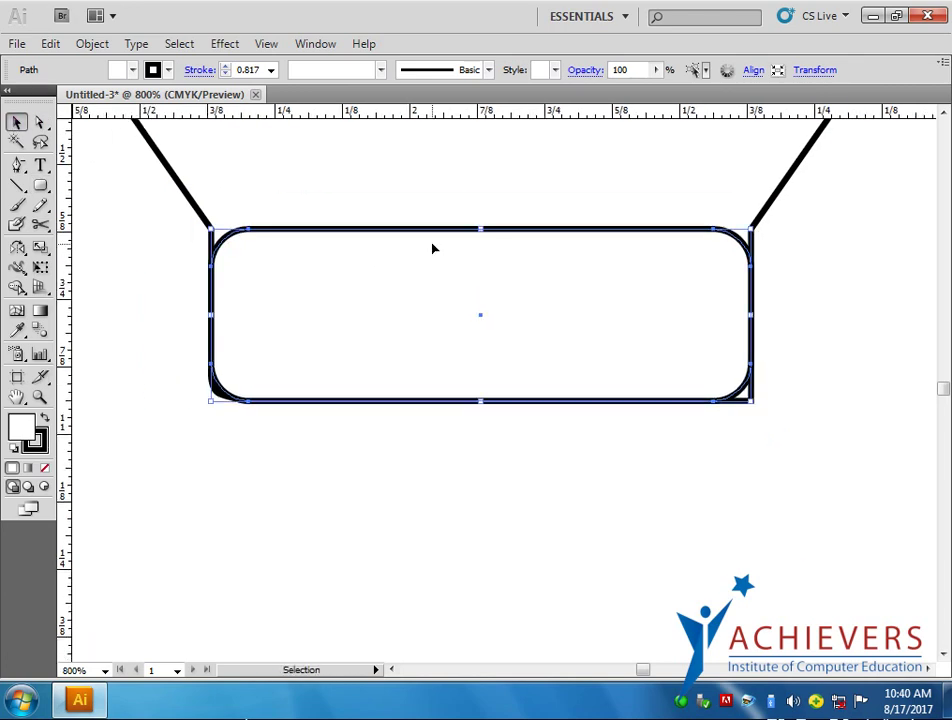
drag(433, 234, 433, 434)
drag(431, 458, 385, 488)
key(ctrl+minus)
Step: Draw a 1 in × 0.1 in rectangle across the rounded rectangle's top and select both shapes
click(40, 186)
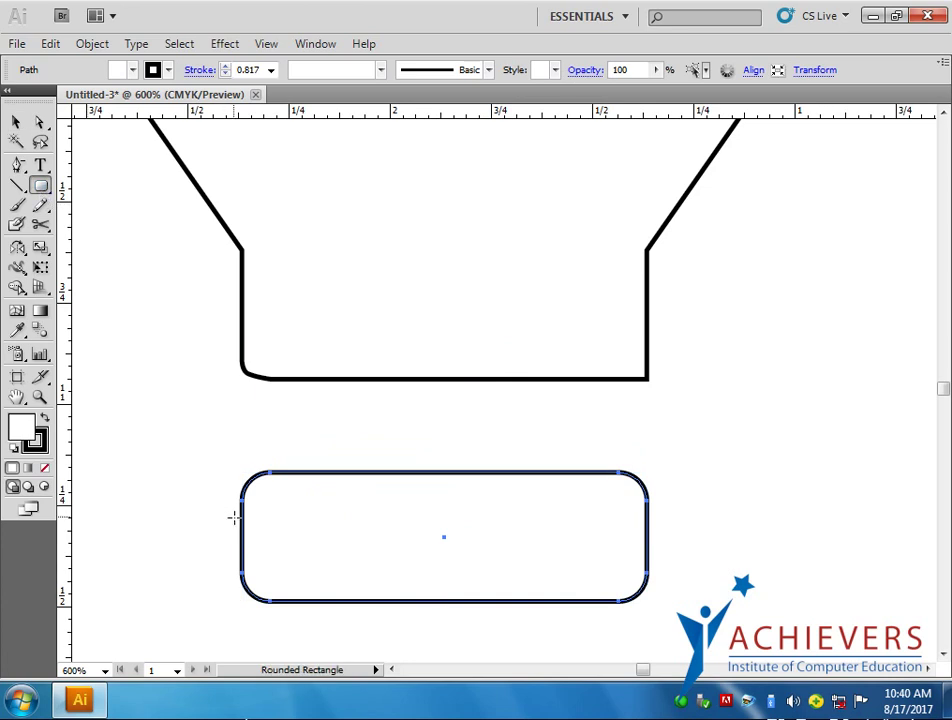
drag(241, 515, 395, 514)
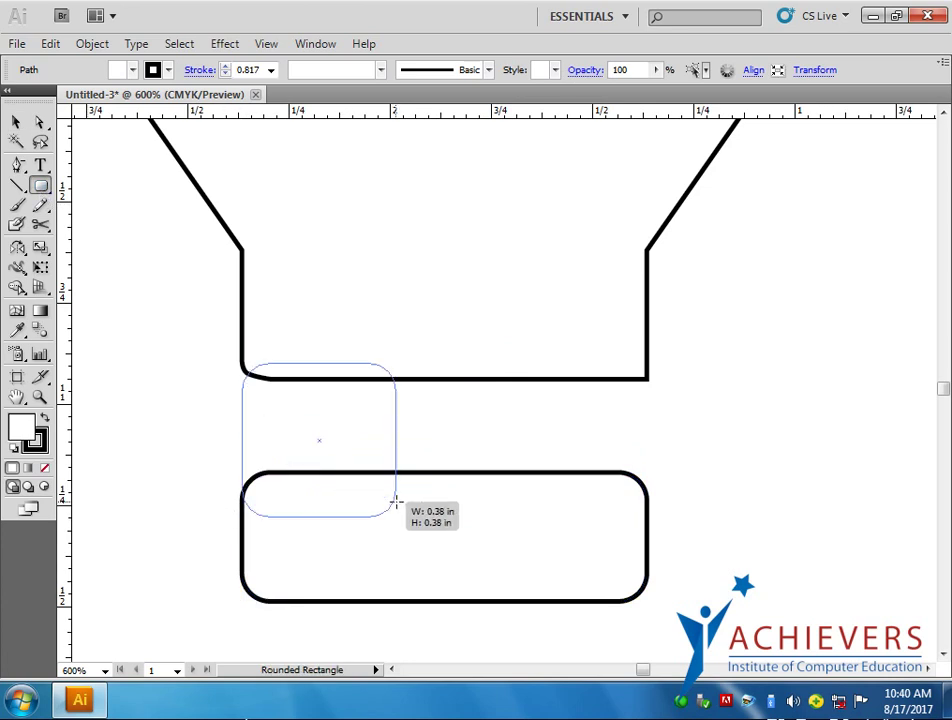
key(ctrl+z)
drag(40, 186, 100, 187)
drag(251, 512, 636, 472)
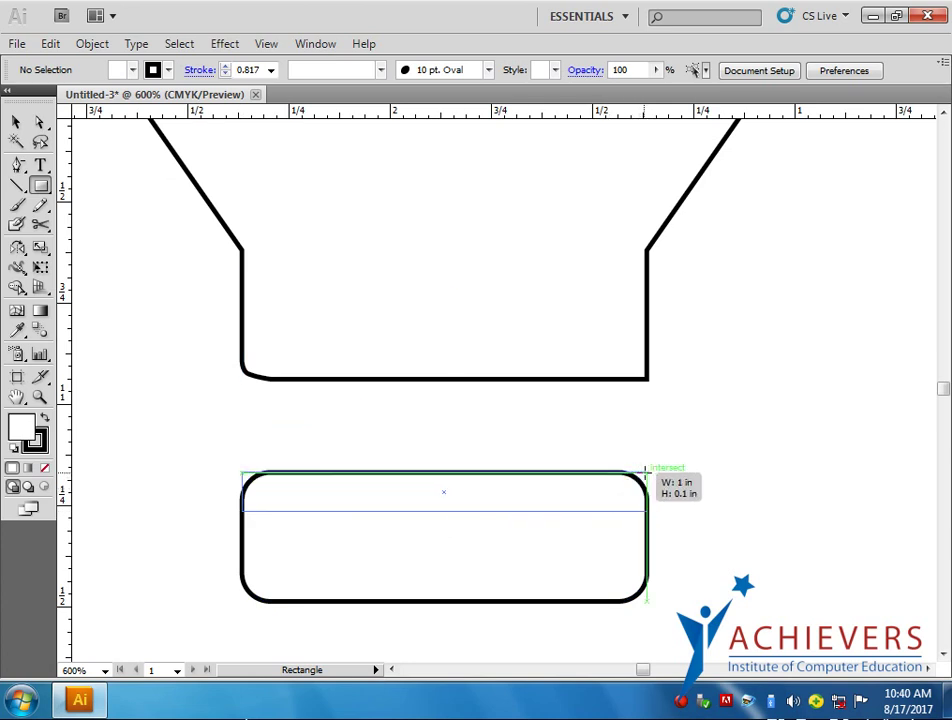
drag(636, 472, 645, 470)
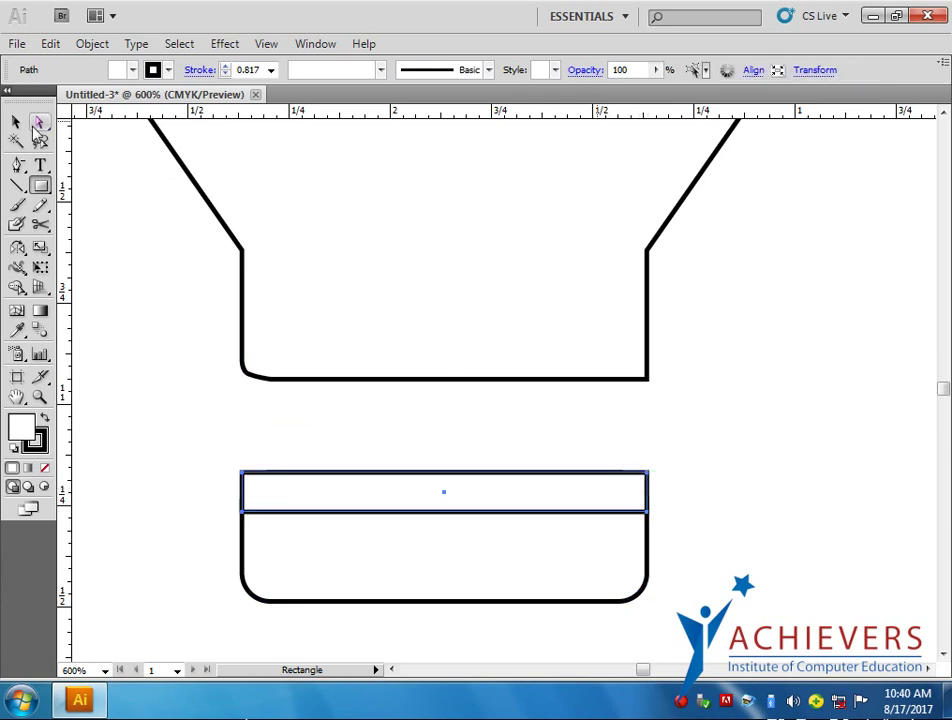
click(16, 121)
shift+click(307, 575)
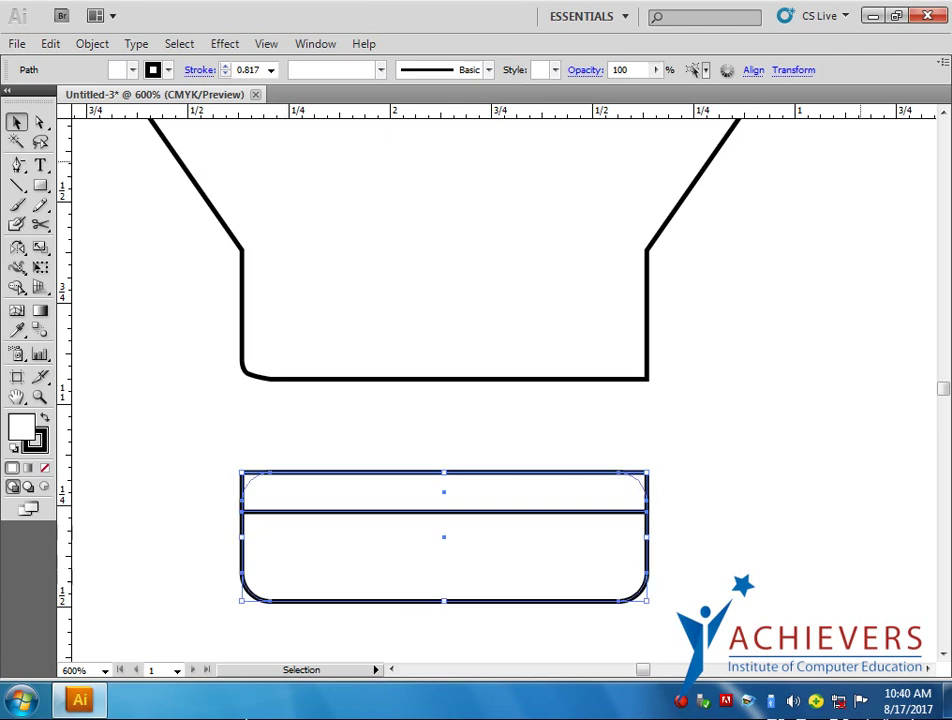
Step: Unite the thin strip and rounded rectangle into one shape with Pathfinder
click(315, 44)
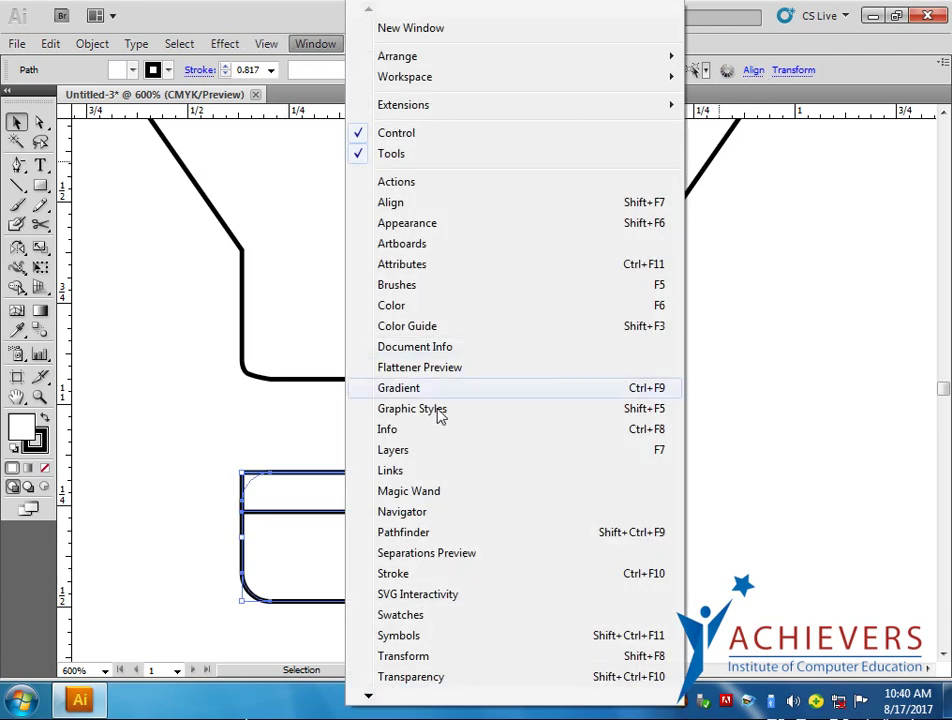
click(410, 534)
click(766, 257)
click(893, 527)
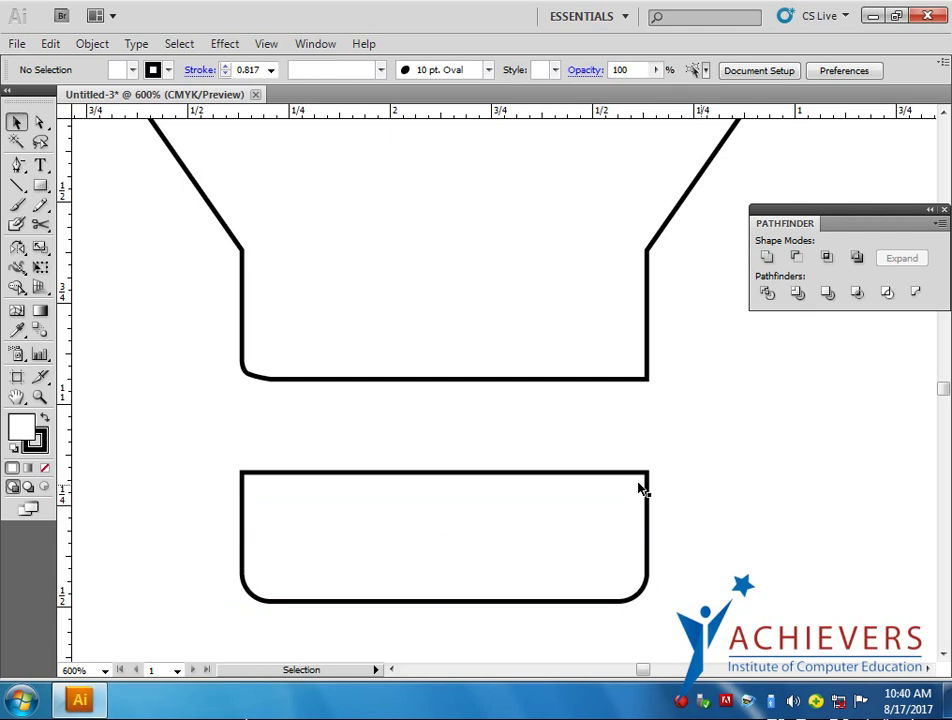
click(501, 474)
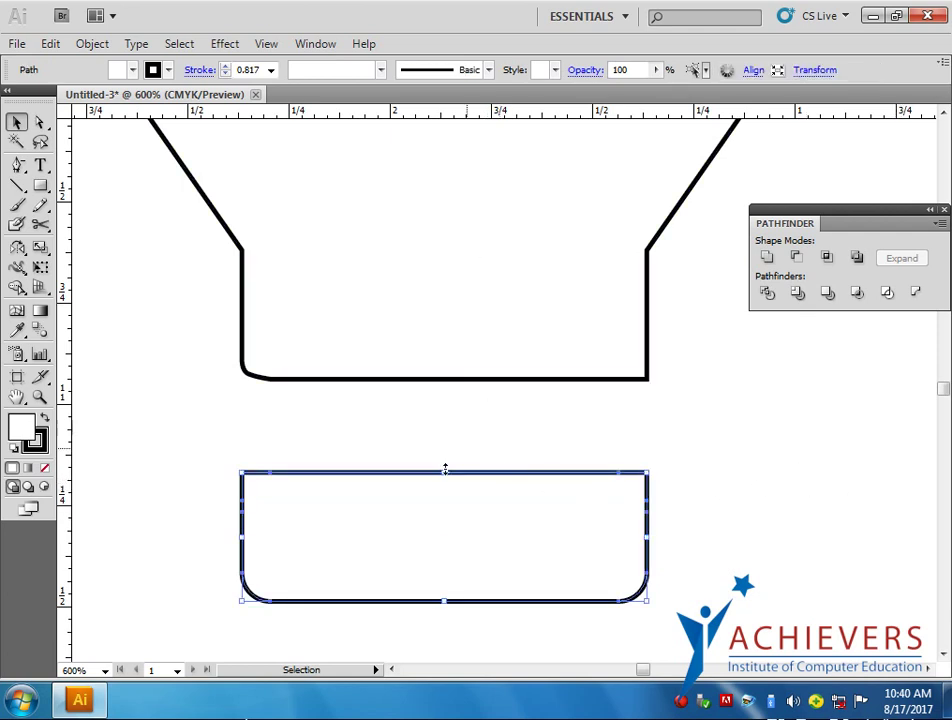
Step: Remove the extra anchor points from the merged shape's right and top edges
click(865, 498)
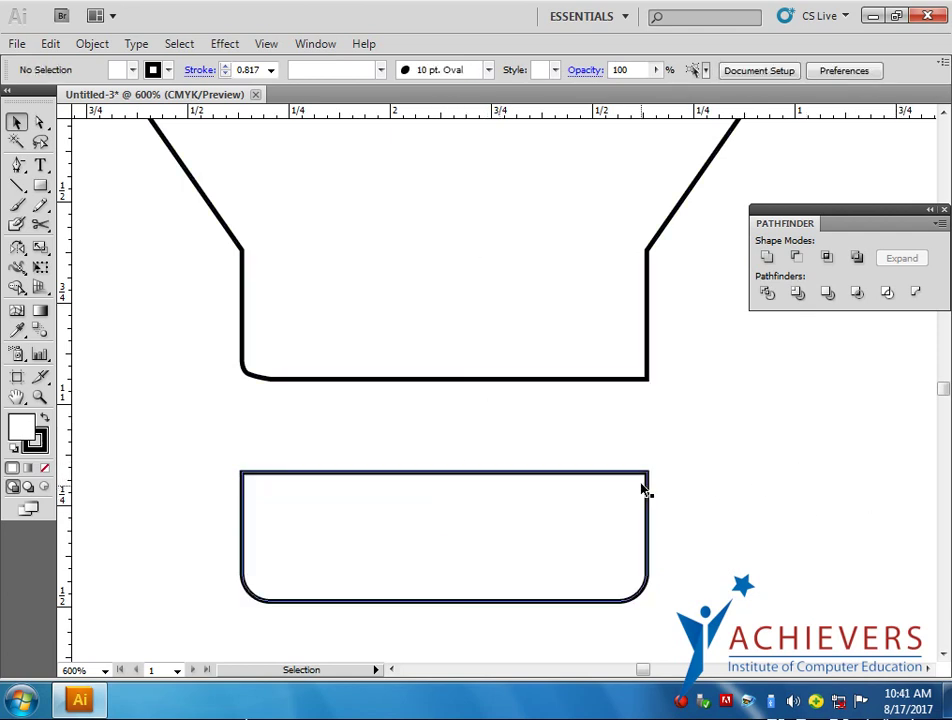
click(593, 480)
drag(17, 165, 75, 165)
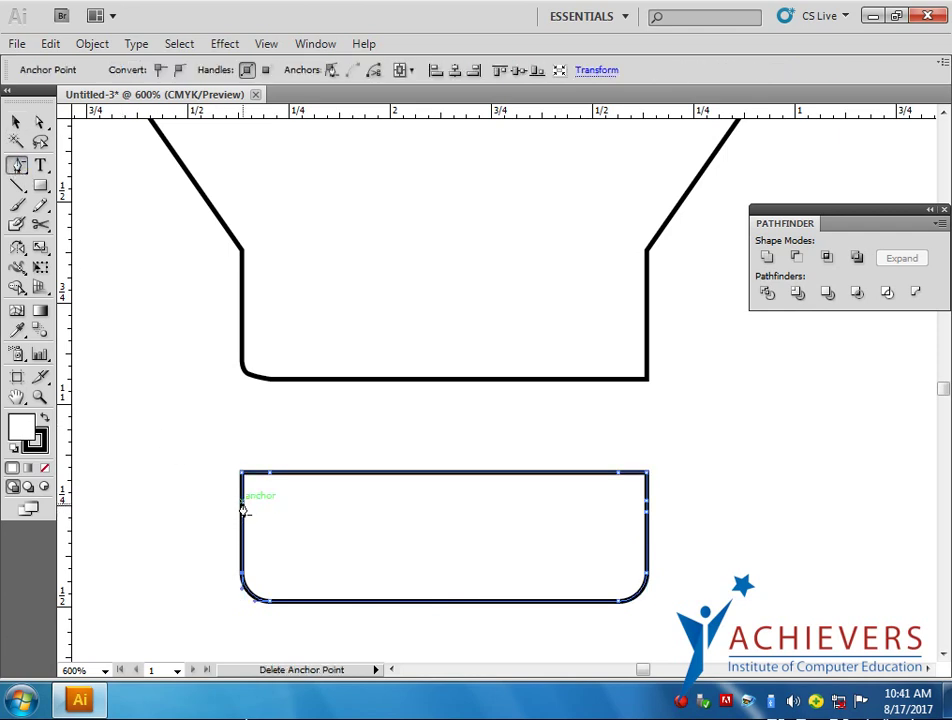
click(647, 500)
click(617, 473)
click(16, 121)
Step: Lower the shape's top anchors, then drag them back to the original height
click(40, 121)
drag(200, 440, 665, 495)
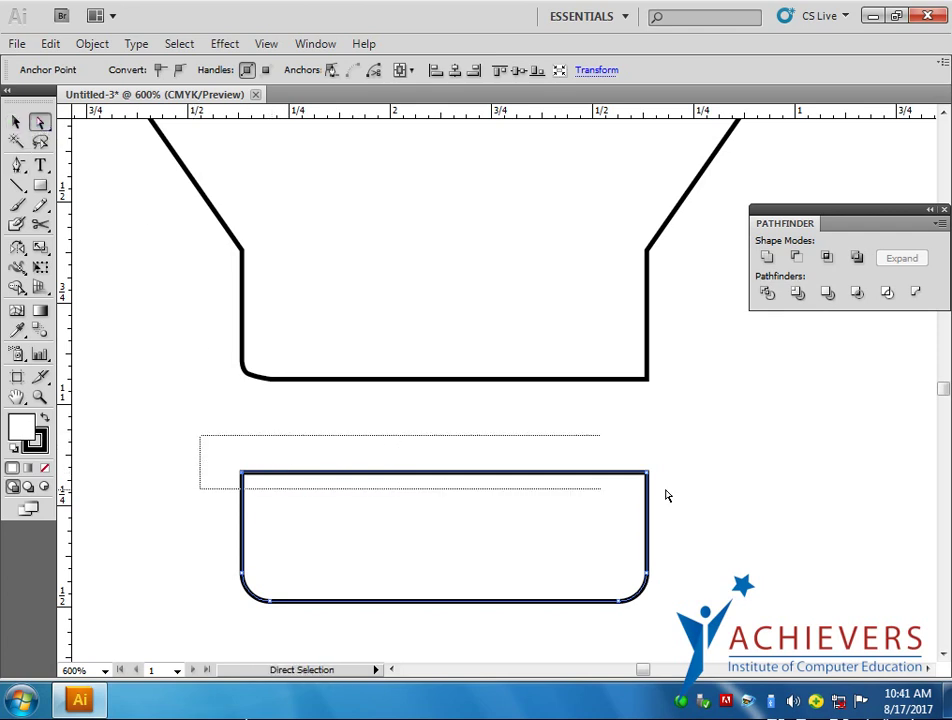
key(Down)
key(Down)
key(Down)
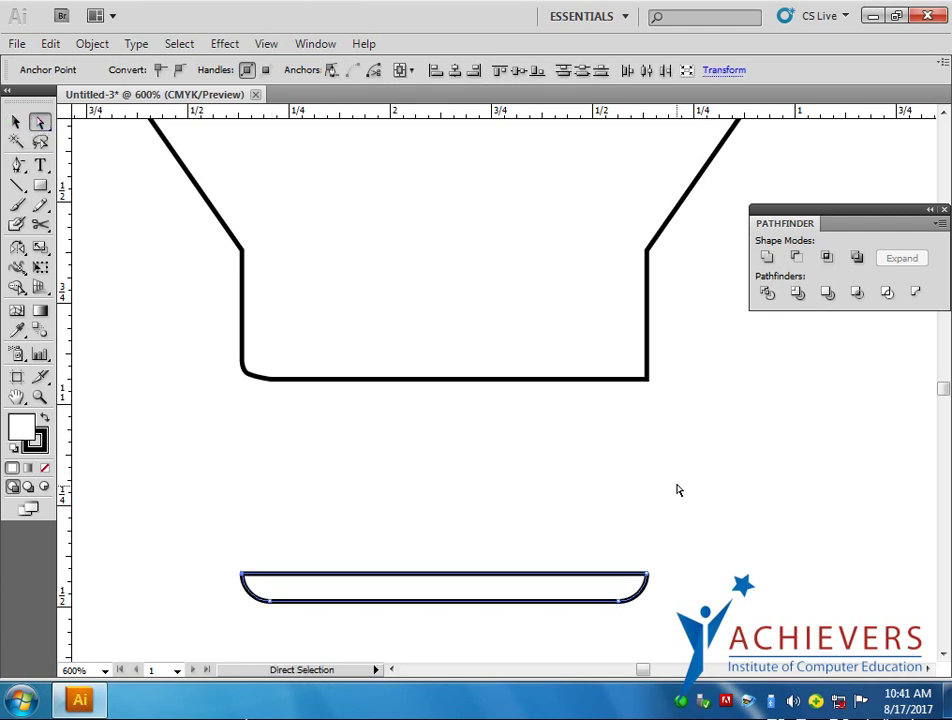
drag(647, 574, 647, 472)
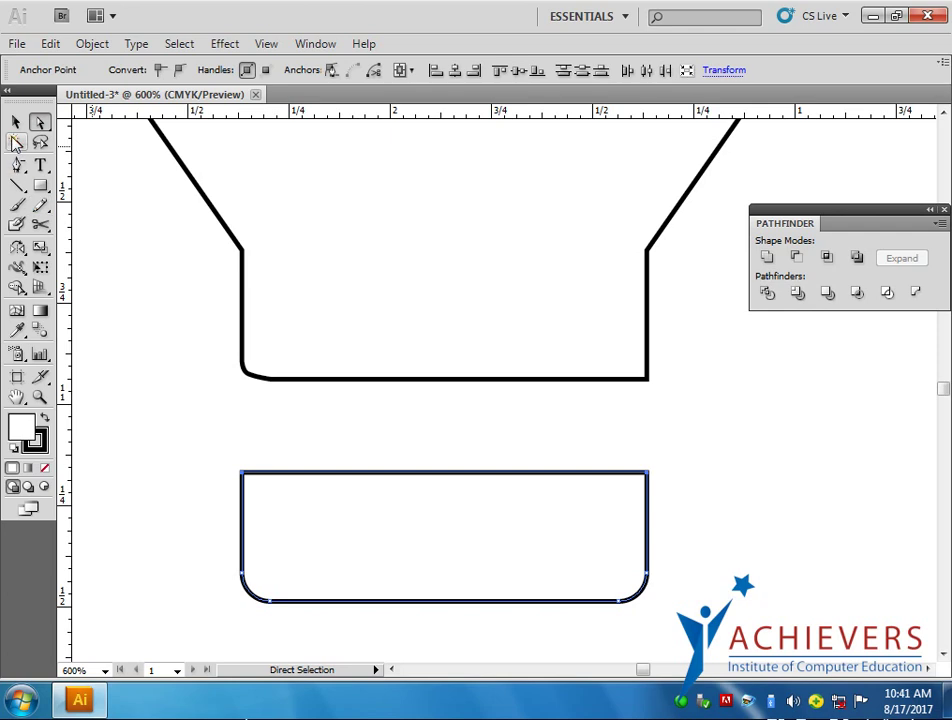
click(16, 121)
Step: Draw a narrow test rectangle along the left side, then undo it
click(246, 316)
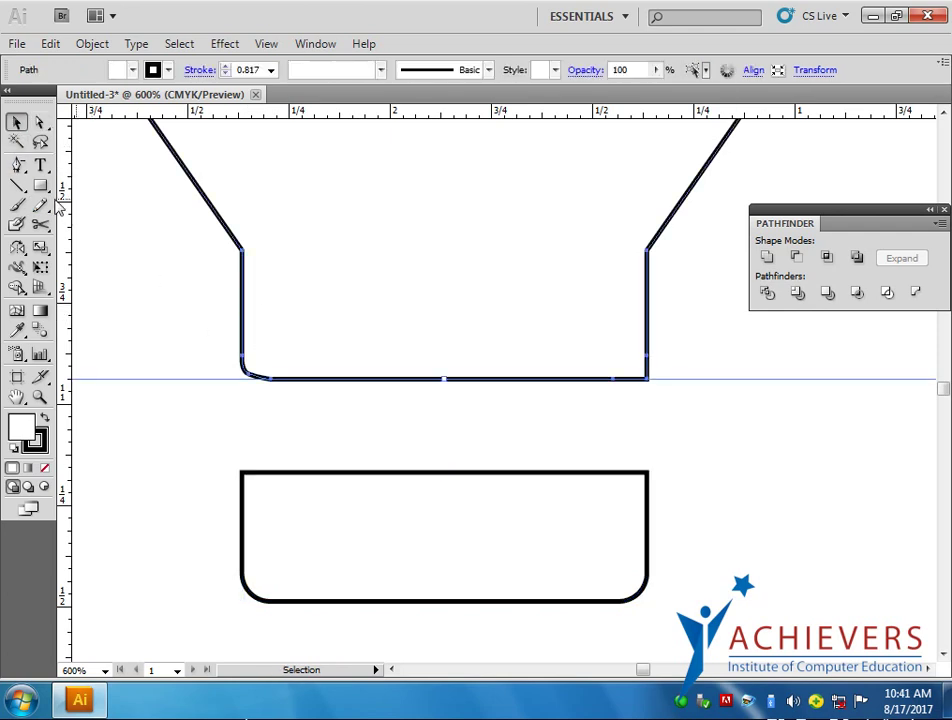
key(m)
drag(284, 379, 239, 249)
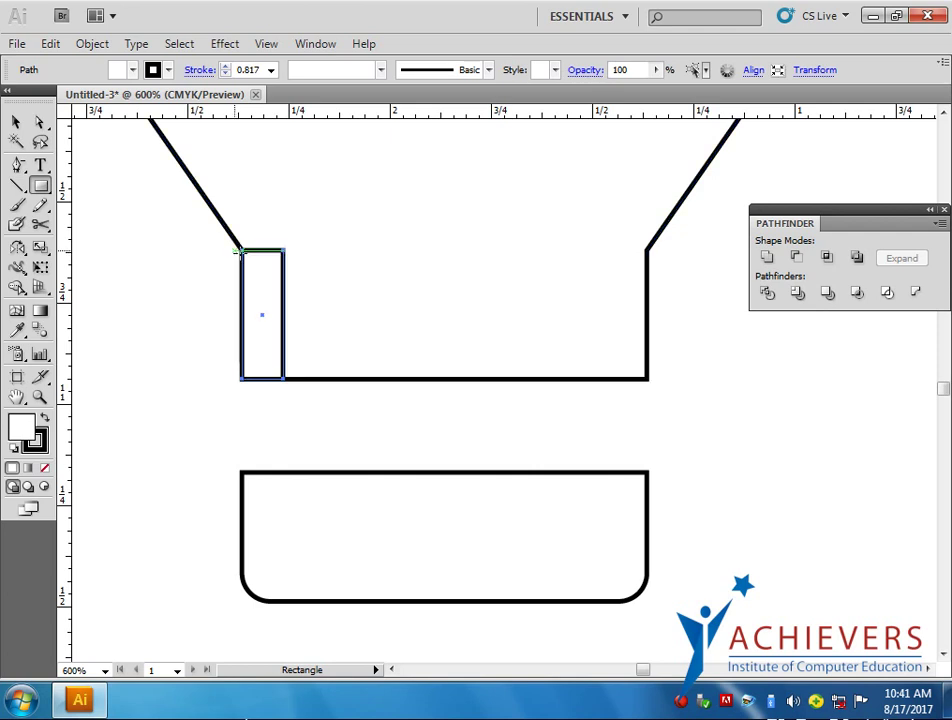
key(ctrl+shift+a)
click(16, 121)
Step: Enter a height of 1 for the lower rounded shape in the Transform panel
drag(395, 432, 453, 518)
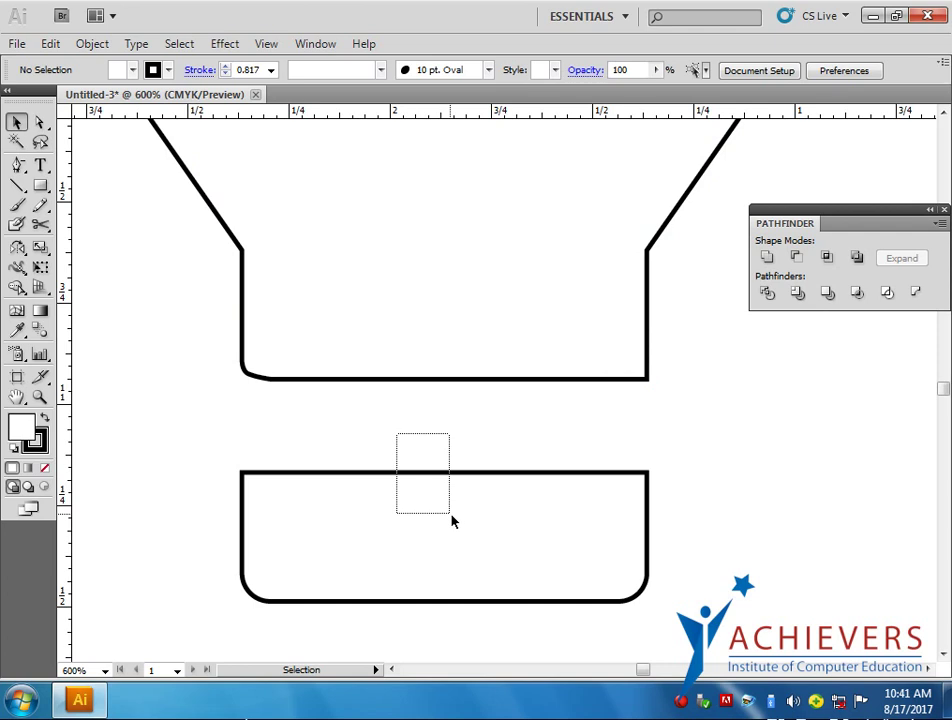
click(815, 70)
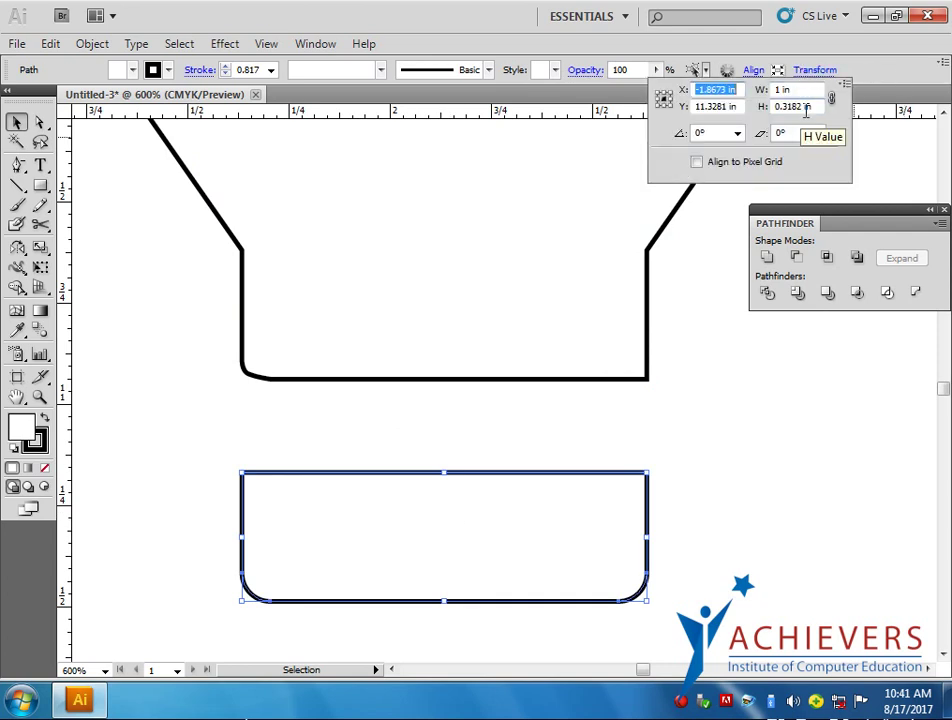
click(805, 107)
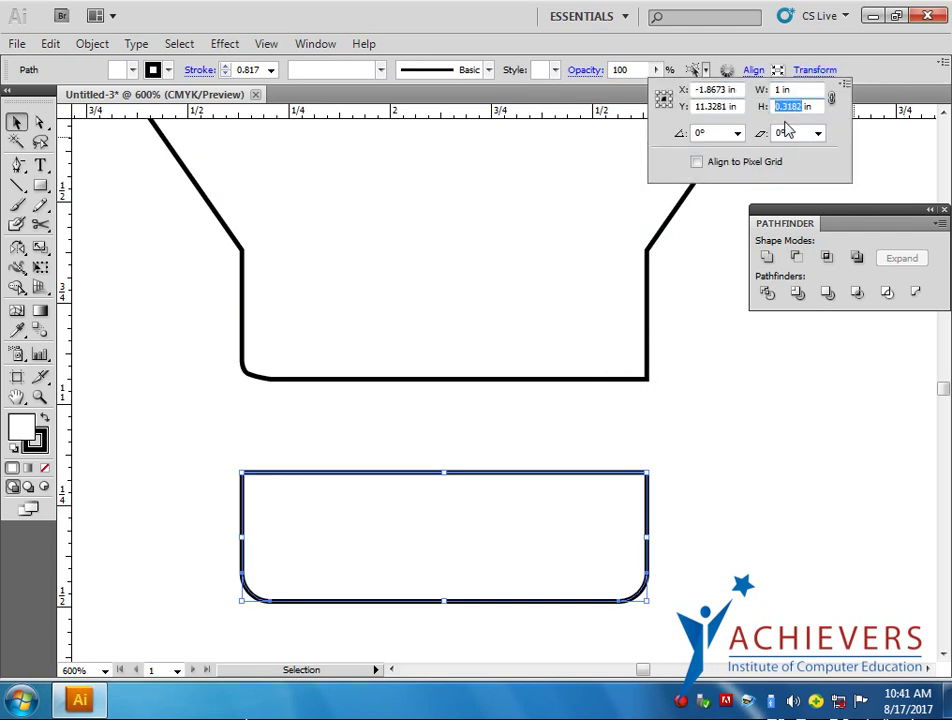
text(1)
key(Return)
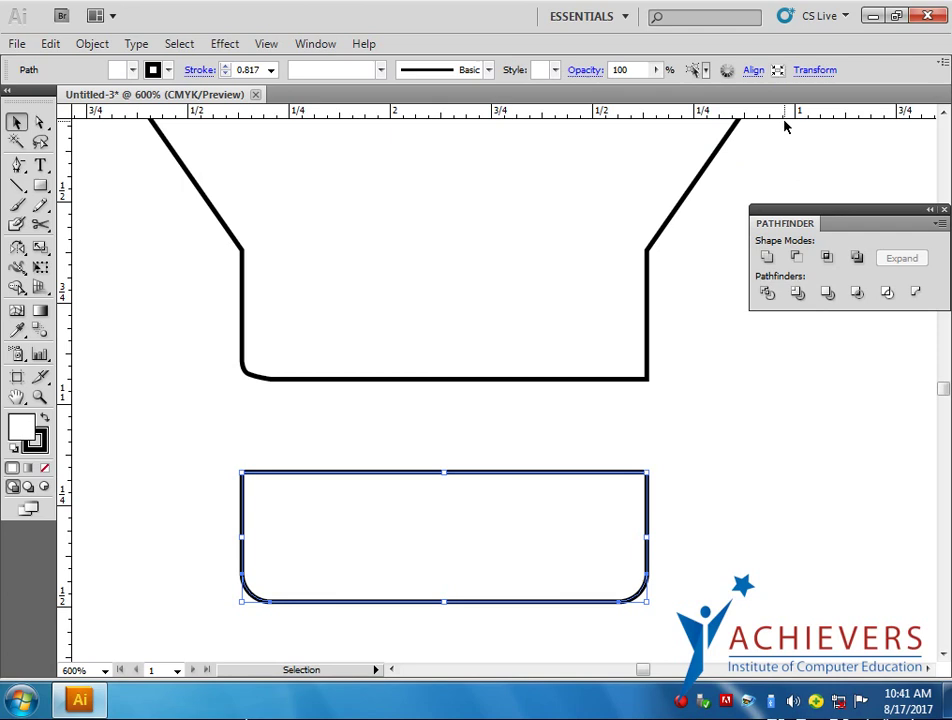
Step: Move the lower shape slightly up and right beneath the flap
click(746, 501)
drag(578, 472, 592, 461)
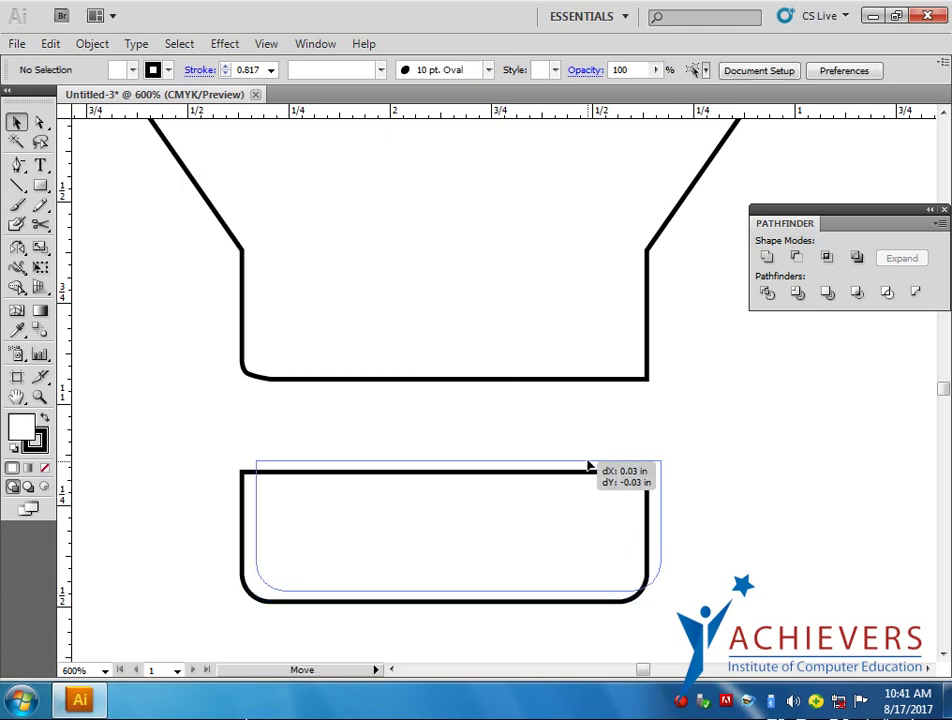
click(476, 380)
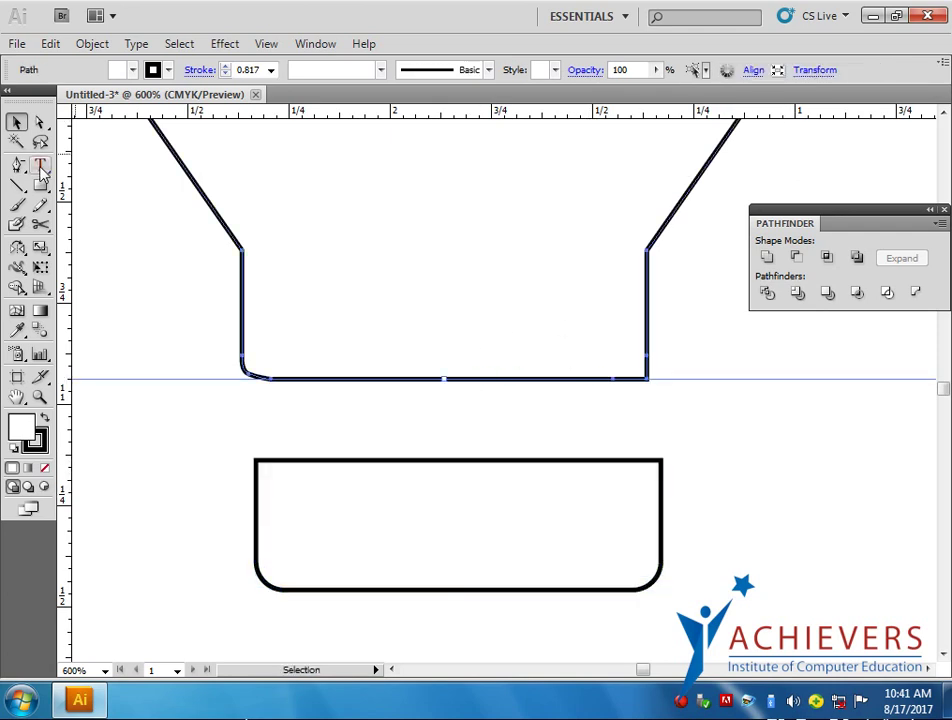
Step: Delete the upper shape's lower anchors, leaving only its two slanted flap lines
click(40, 122)
drag(200, 390, 701, 350)
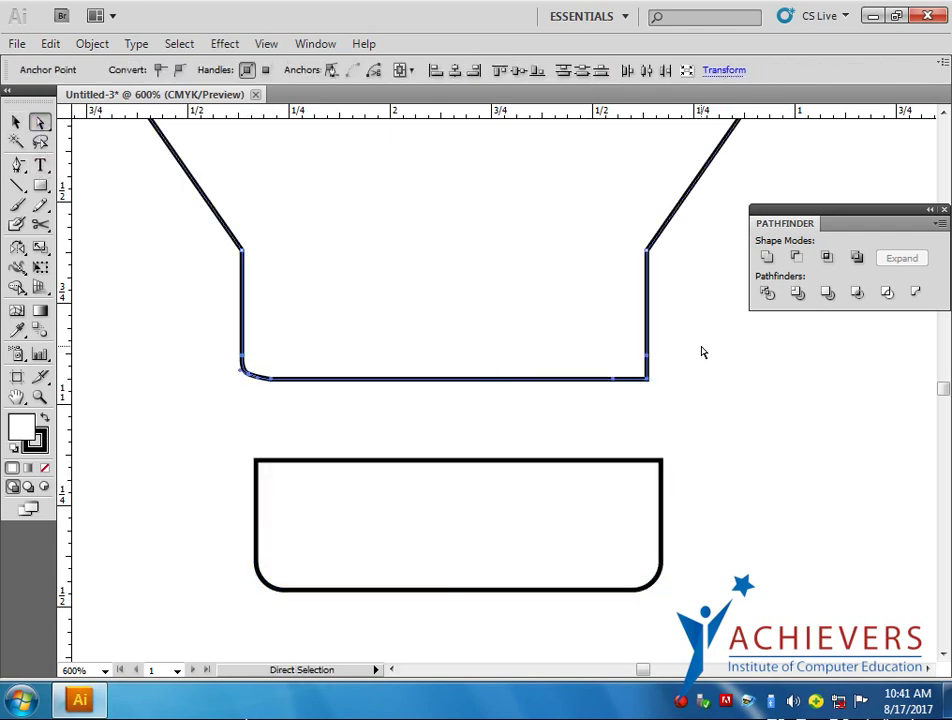
key(Delete)
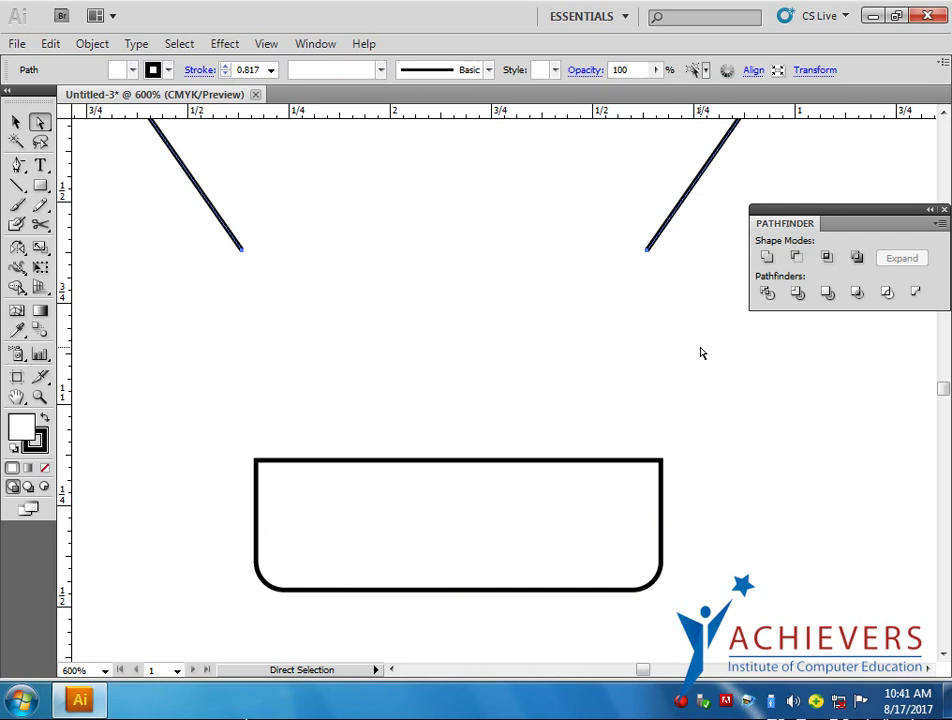
Step: Try moving the rounded shape's top-left anchor, then undo the move
click(334, 461)
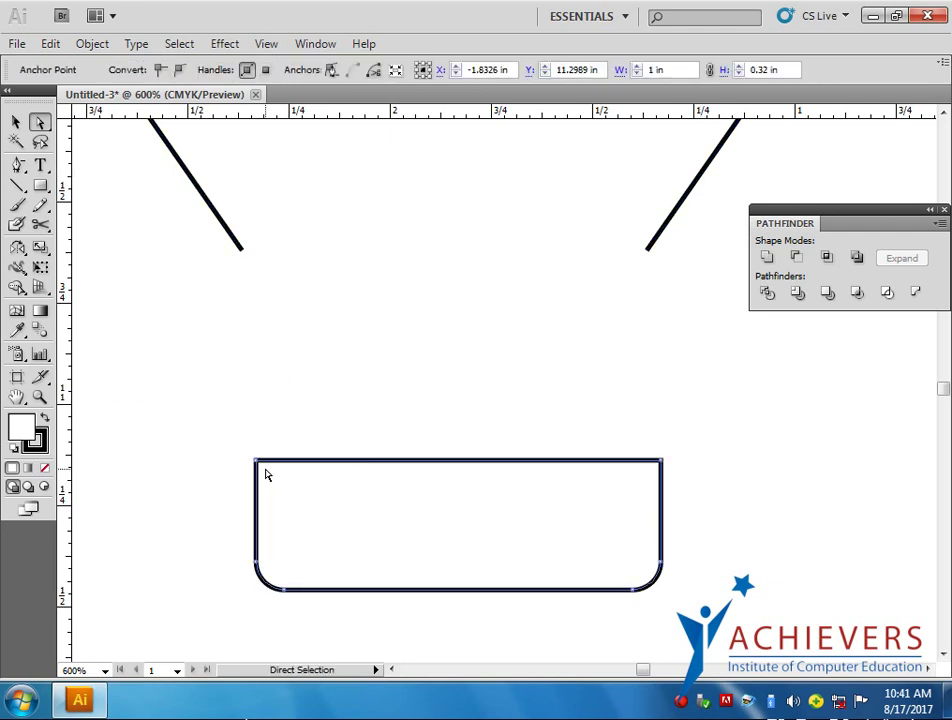
click(263, 465)
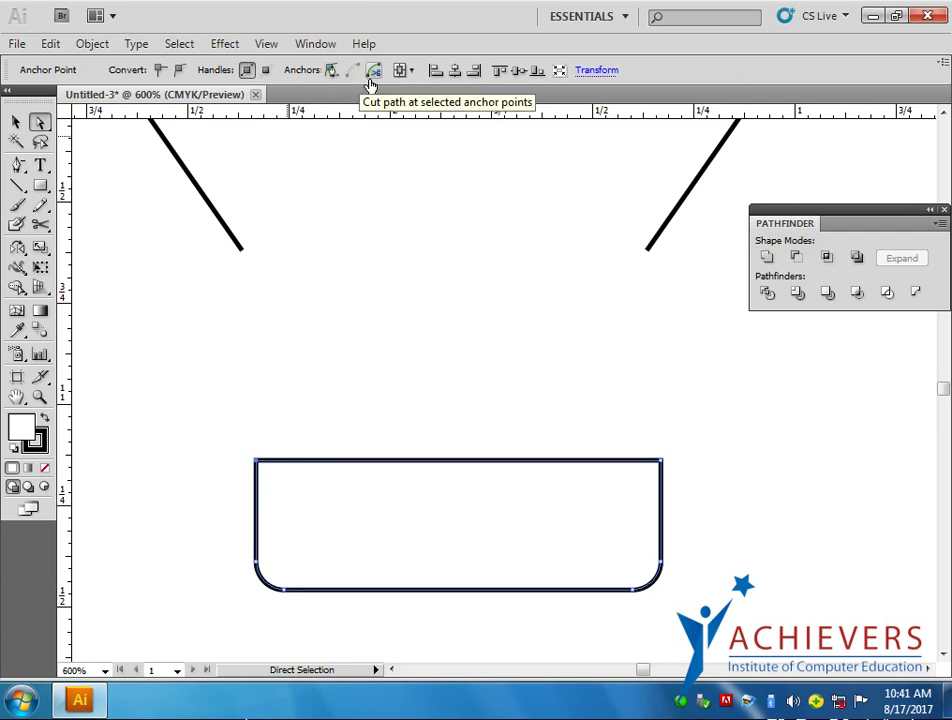
drag(257, 461, 278, 440)
key(ctrl+z)
Step: Cut the rounded shape's outline at its top corners and select the top segment alone
click(658, 462)
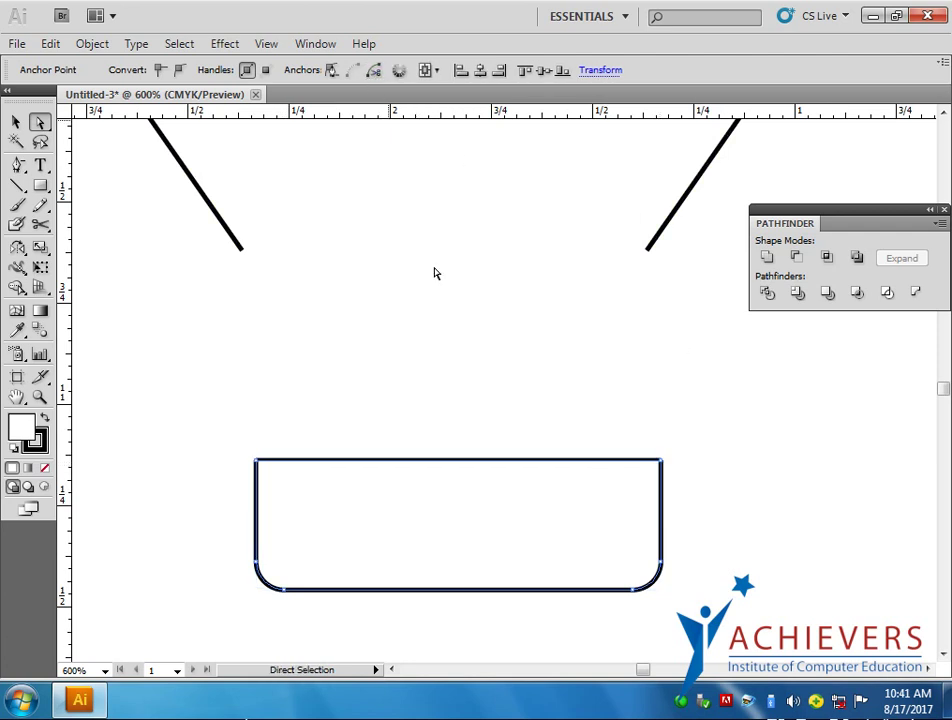
drag(430, 405, 475, 495)
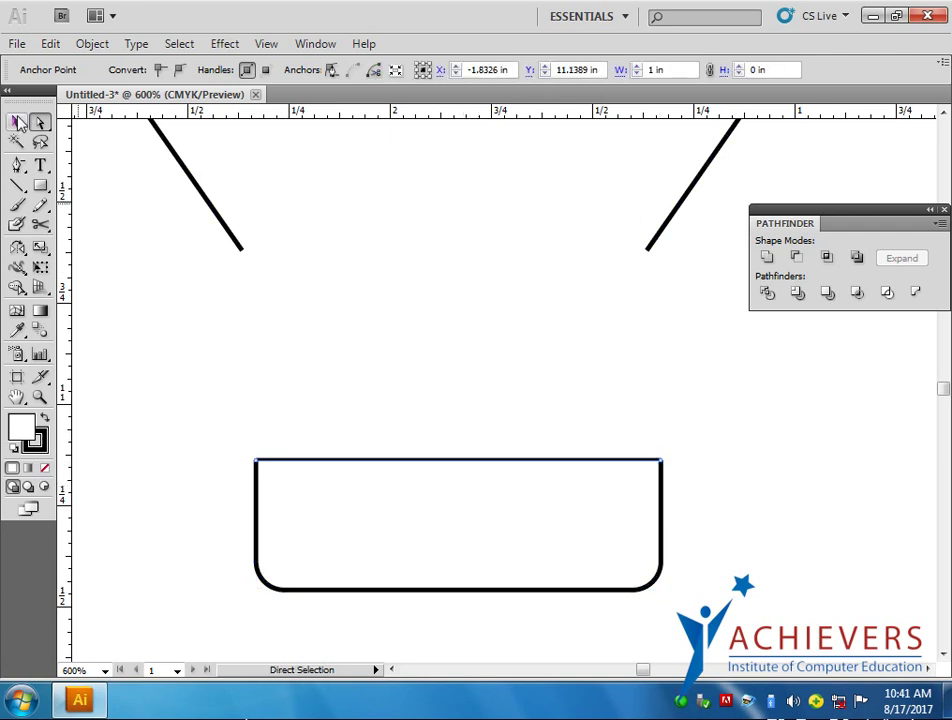
click(20, 122)
click(406, 470)
click(406, 461)
click(407, 462)
key(ctrl+z)
key(ctrl+shift+z)
click(460, 461)
Step: Delete the rounded shape's top segment and move the open U up under the slanted lines
key(Delete)
drag(378, 596, 383, 389)
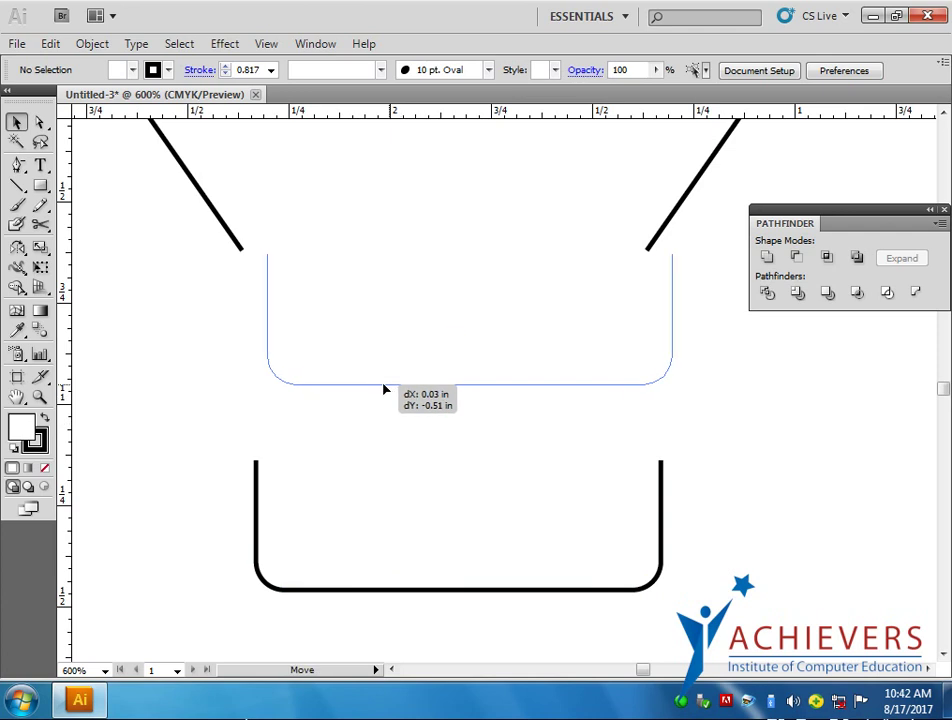
key(ctrl+minus)
mouse_move(383, 389)
mouse_down()
mouse_move(368, 389)
mouse_move(399, 519)
mouse_up()
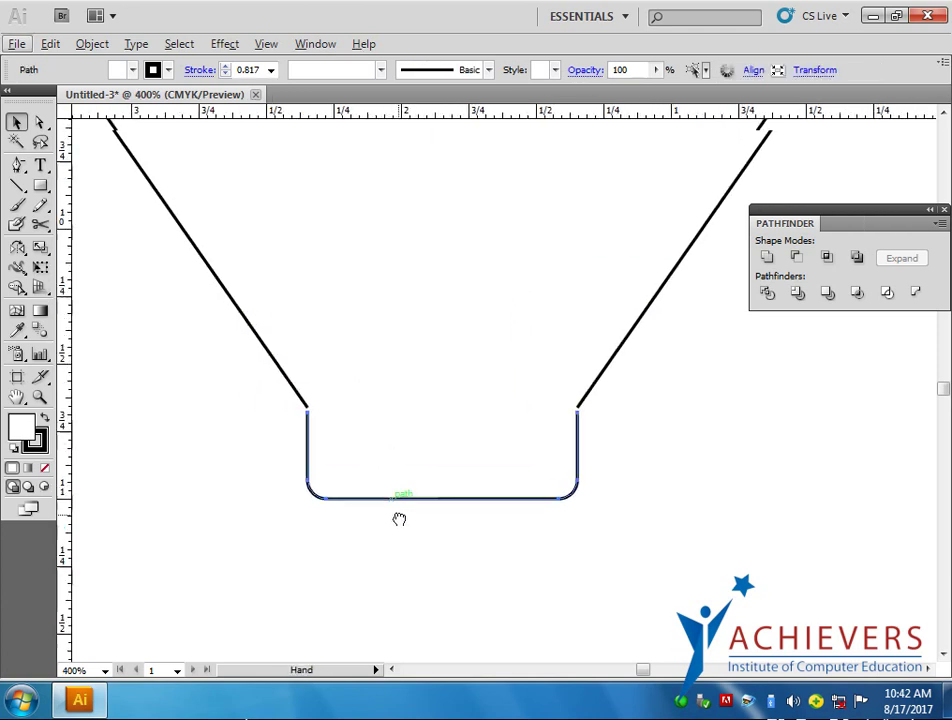
Step: Centre the U horizontally between the slanted lines with Horizontal Align Center
shift+click(298, 397)
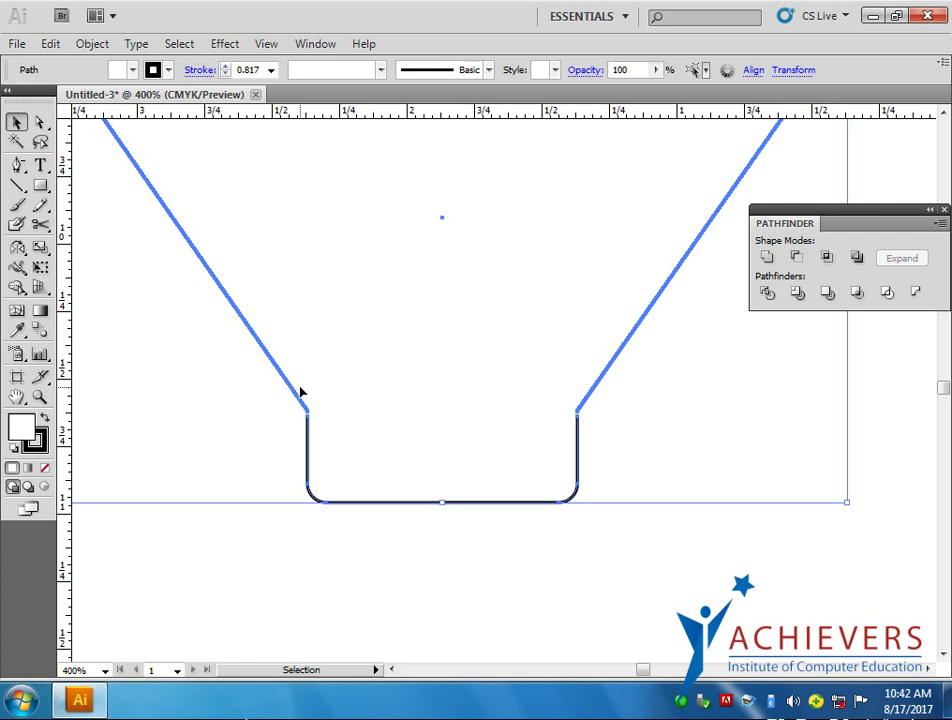
click(756, 72)
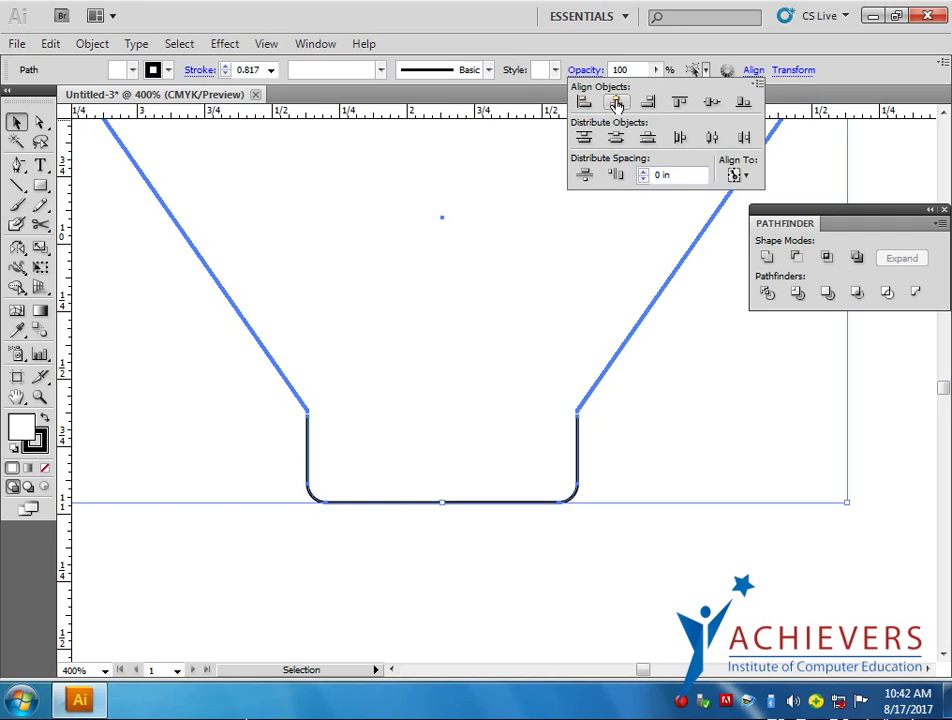
click(737, 175)
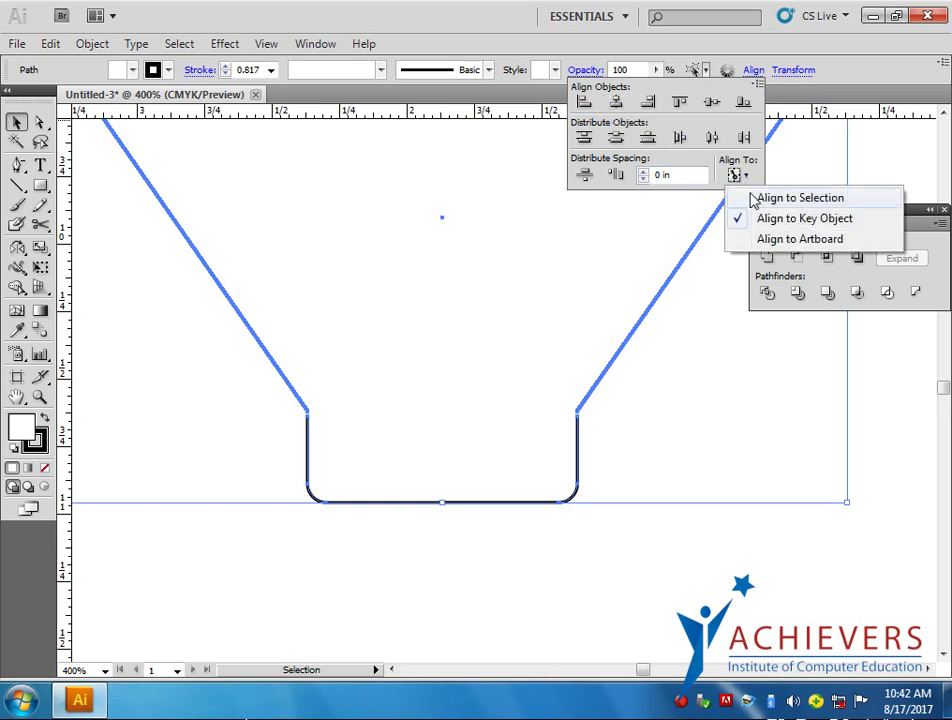
click(614, 102)
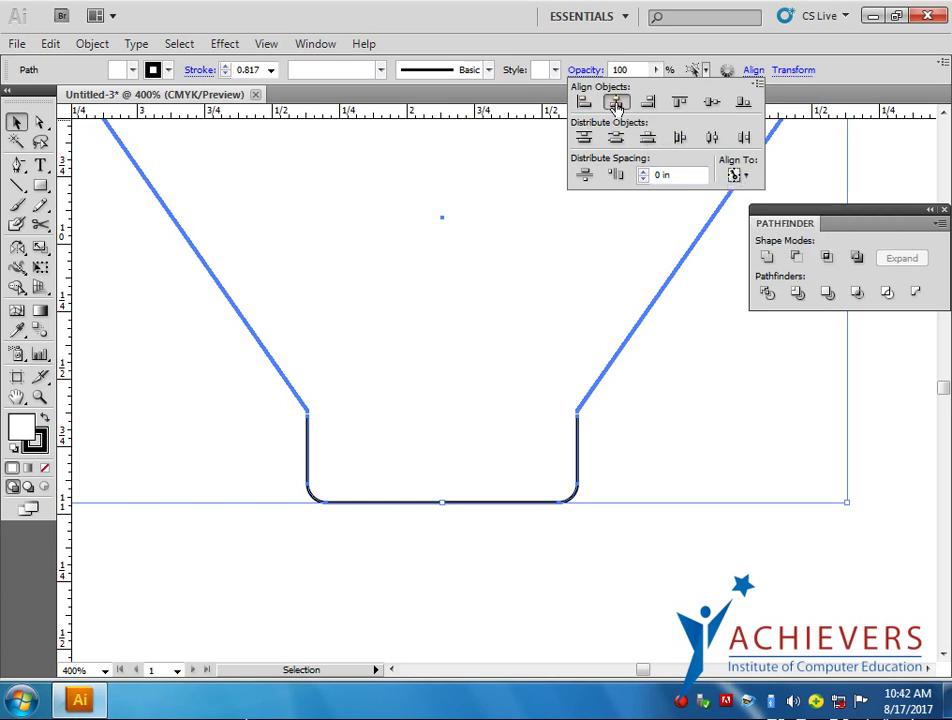
click(601, 565)
scroll(357, 442, up, 1)
scroll(340, 425, up, 1)
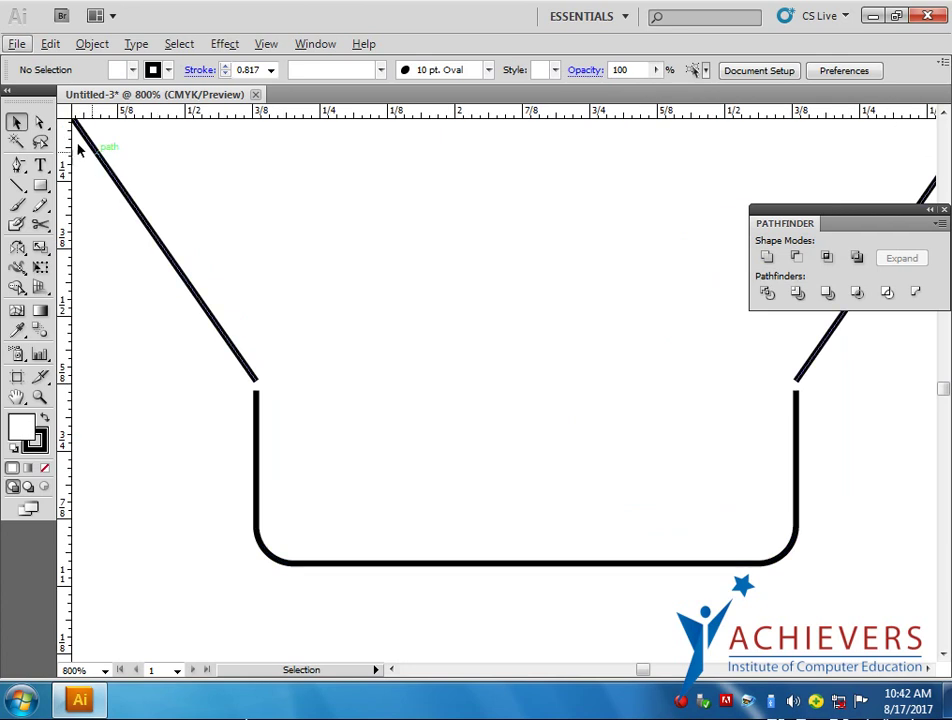
Step: Nudge the U-shaped path up to meet the slanted lines
click(255, 393)
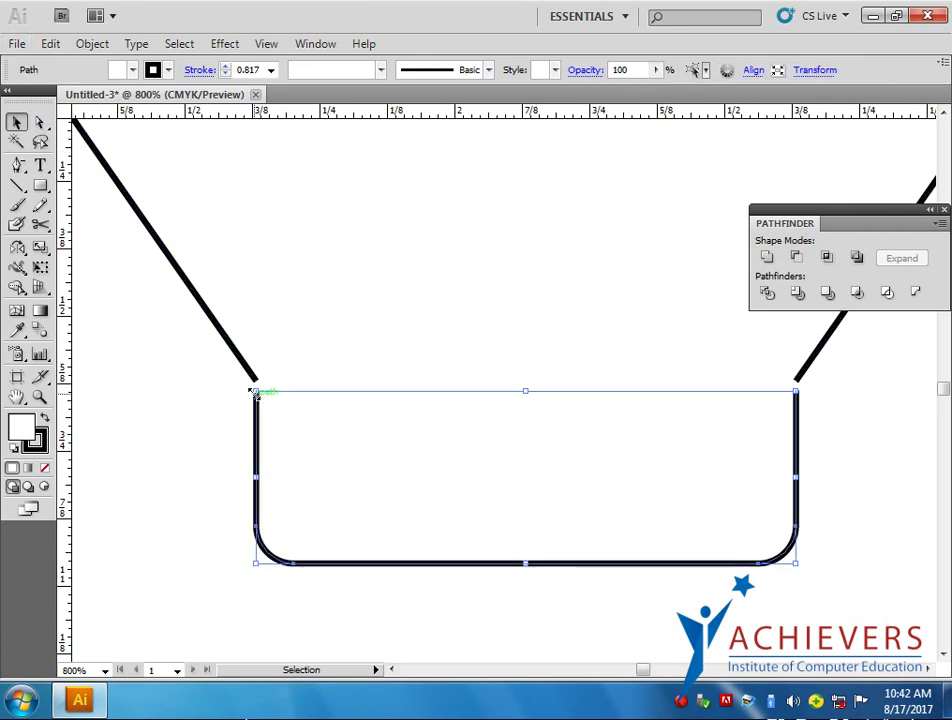
scroll(255, 393, up, 3)
scroll(259, 389, up, 2)
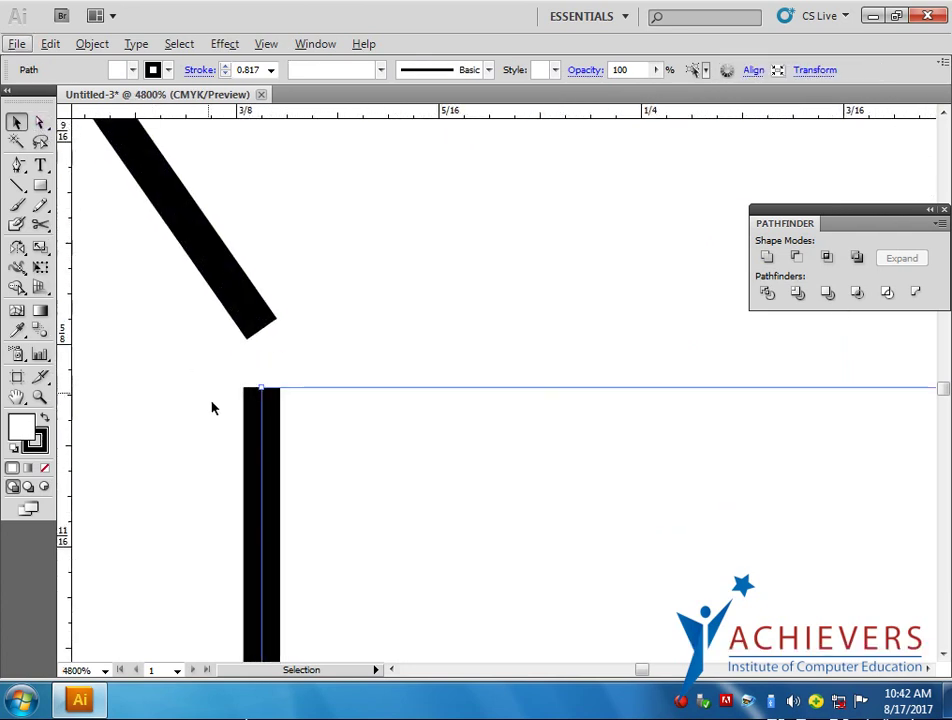
drag(261, 410, 273, 354)
Step: Join the left slanted line's end to the U's left top end with Ctrl+J
click(40, 121)
drag(217, 365, 362, 292)
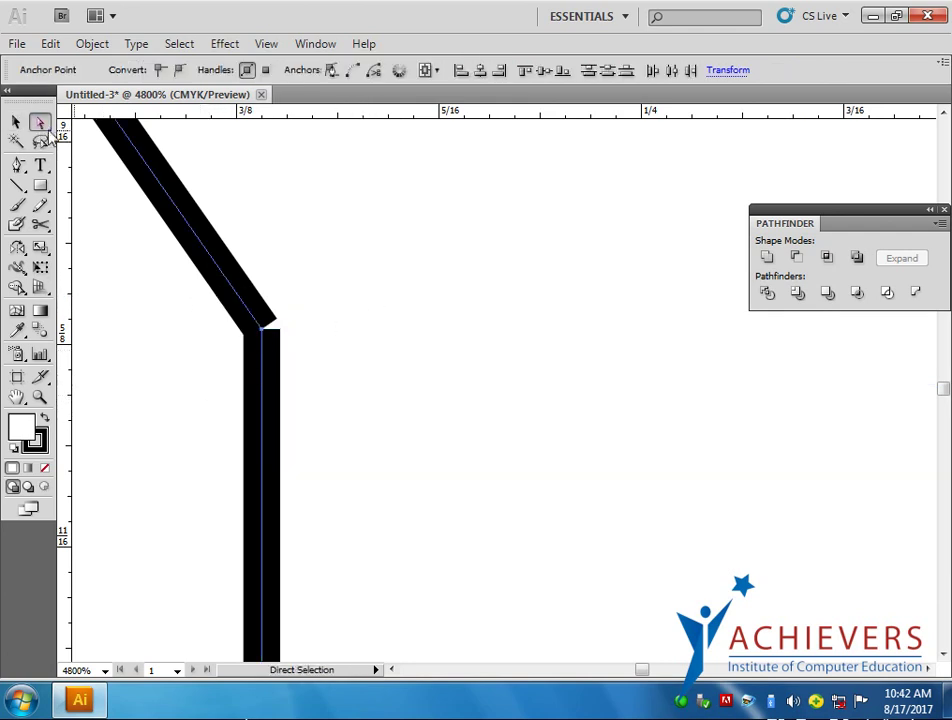
drag(213, 371, 306, 295)
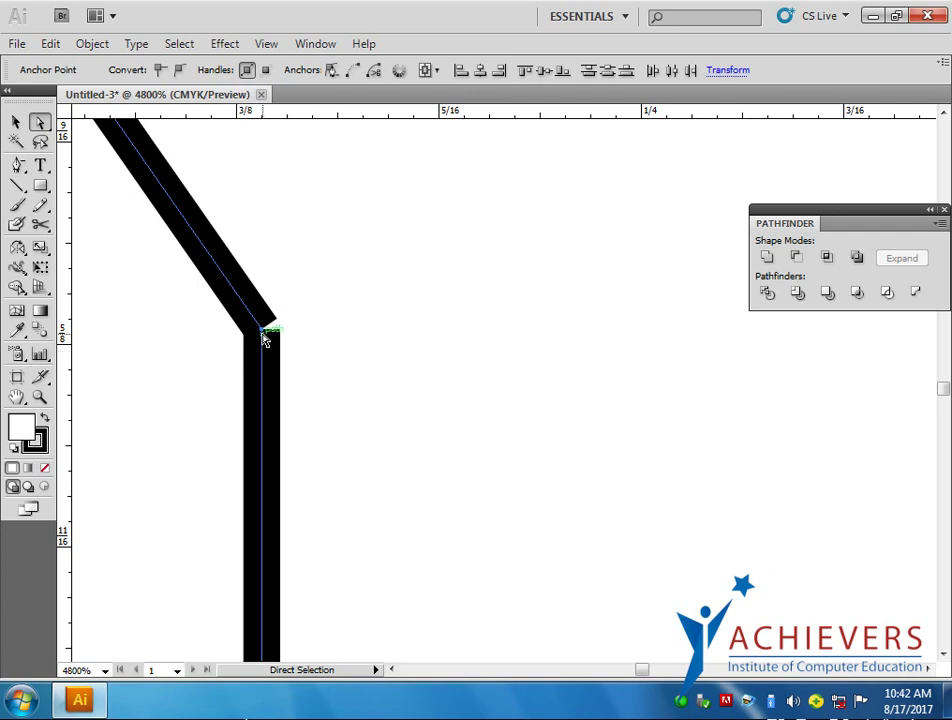
drag(264, 340, 266, 336)
click(352, 79)
Step: Select the right corner endpoints of the slanted line and U to connect them
scroll(185, 482, down, 3)
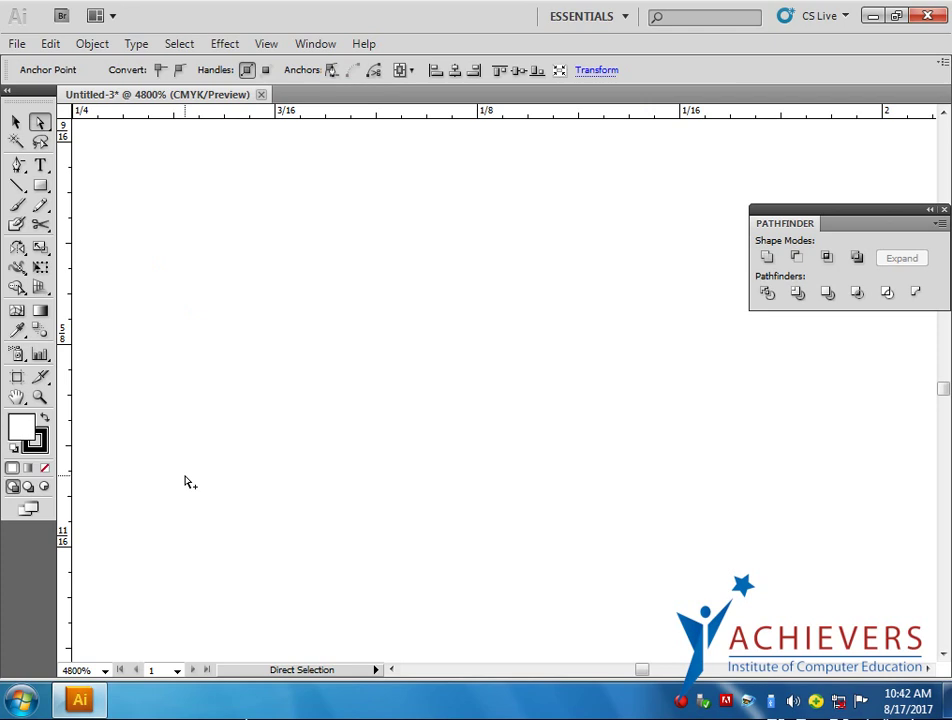
scroll(185, 482, down, 3)
drag(495, 482, 461, 435)
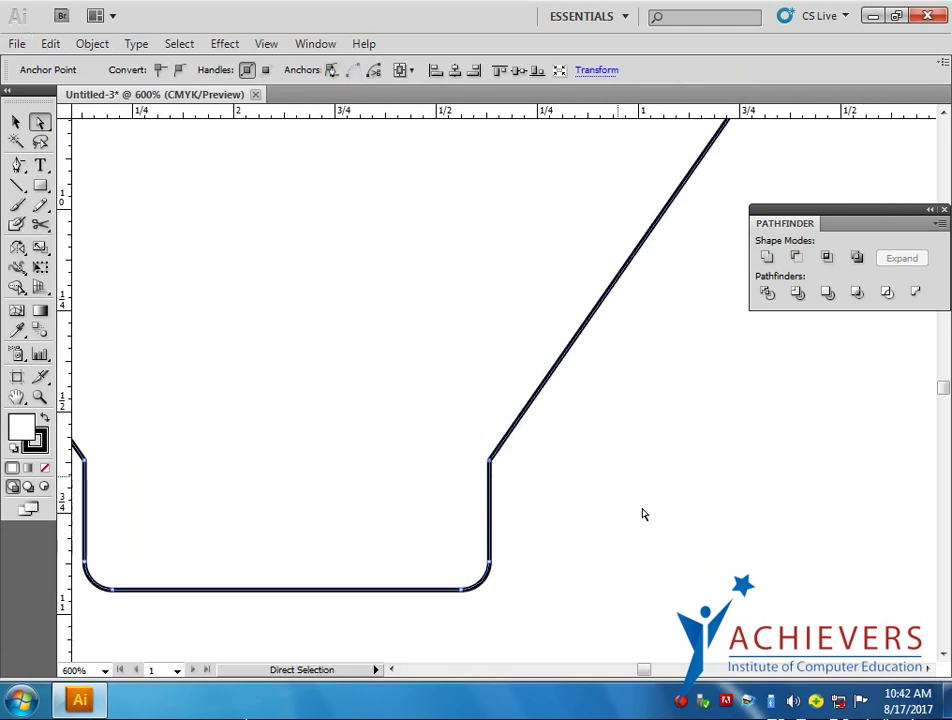
click(490, 548)
scroll(490, 548, down, 3)
scroll(472, 552, down, 2)
mouse_move(578, 603)
mouse_down()
mouse_move(521, 557)
mouse_move(504, 522)
mouse_up()
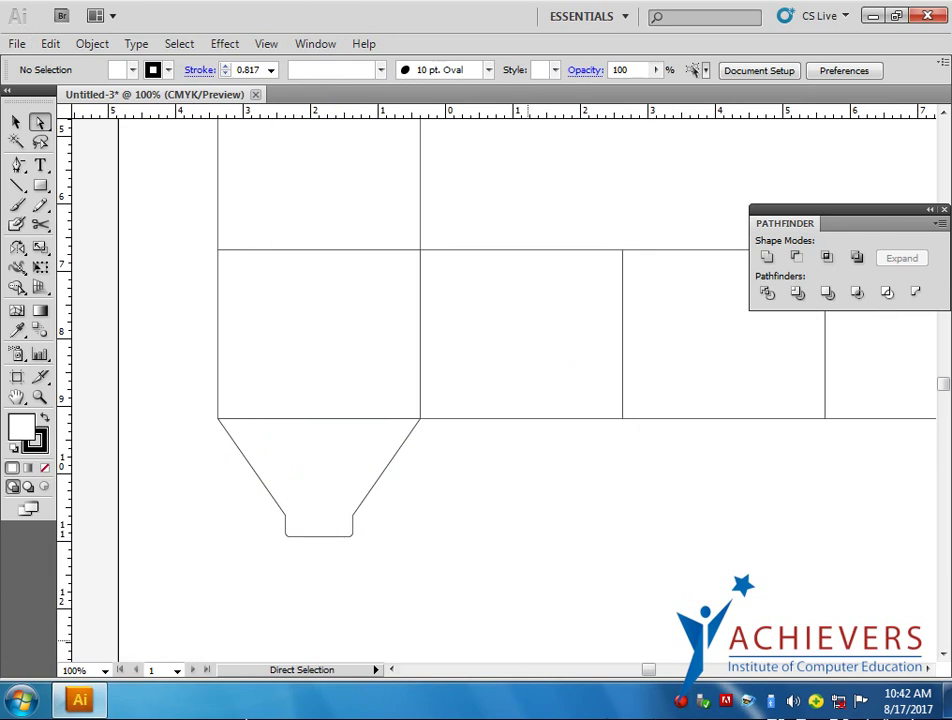
drag(581, 543, 477, 594)
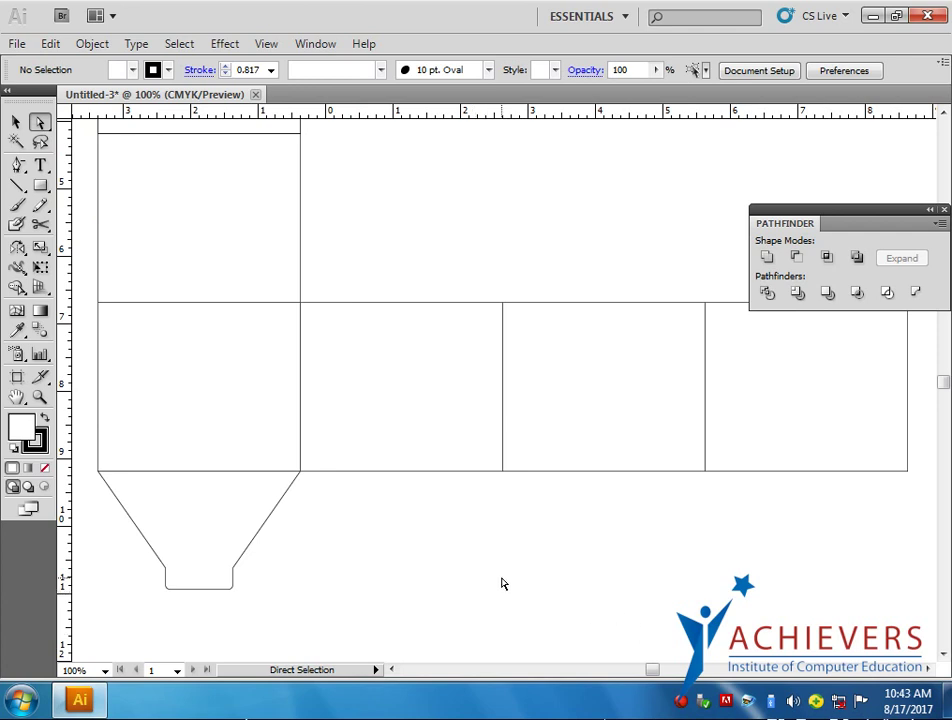
click(415, 352)
click(694, 282)
alt+click(385, 301)
scroll(389, 295, up, 1)
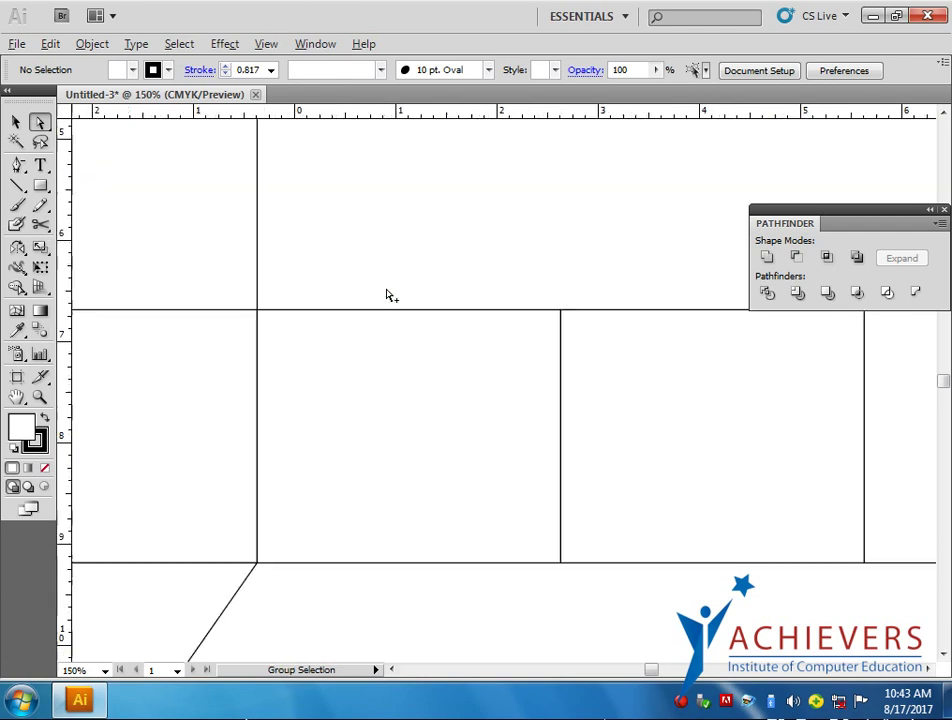
mouse_move(461, 355)
mouse_down()
mouse_move(482, 435)
mouse_move(542, 440)
mouse_up()
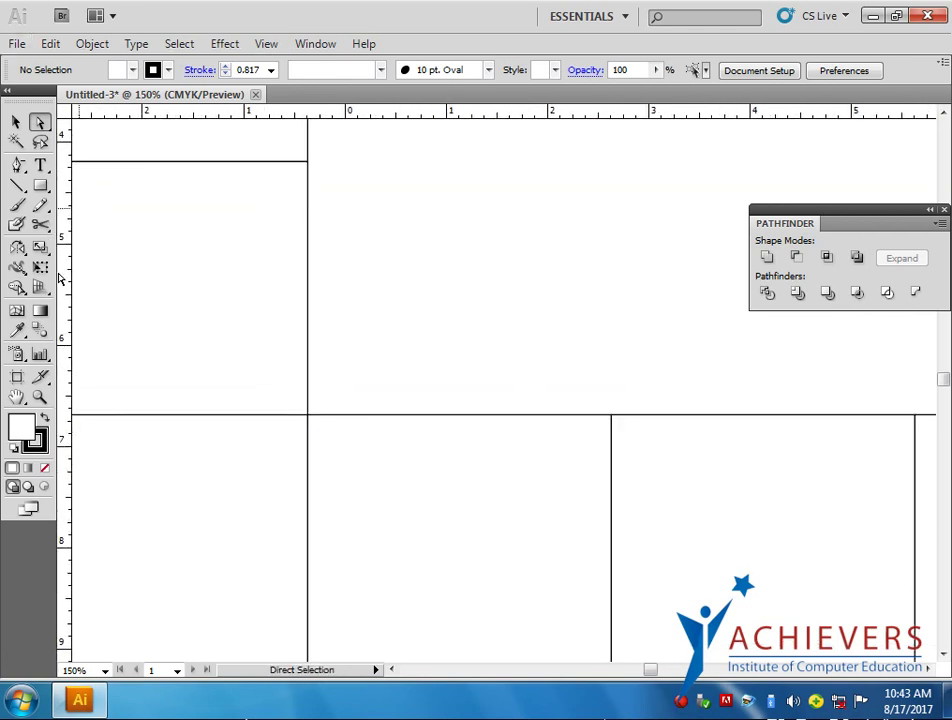
click(16, 123)
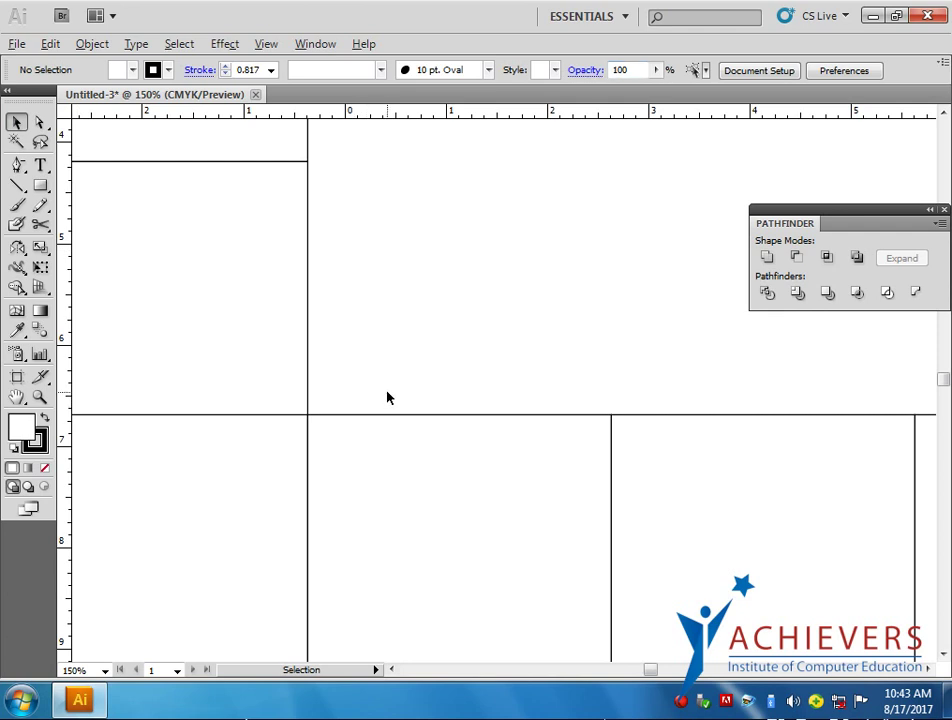
alt+scroll(387, 395, down, 2)
Step: Duplicate the second panel straight upward with an Alt+Shift drag
drag(426, 363, 448, 486)
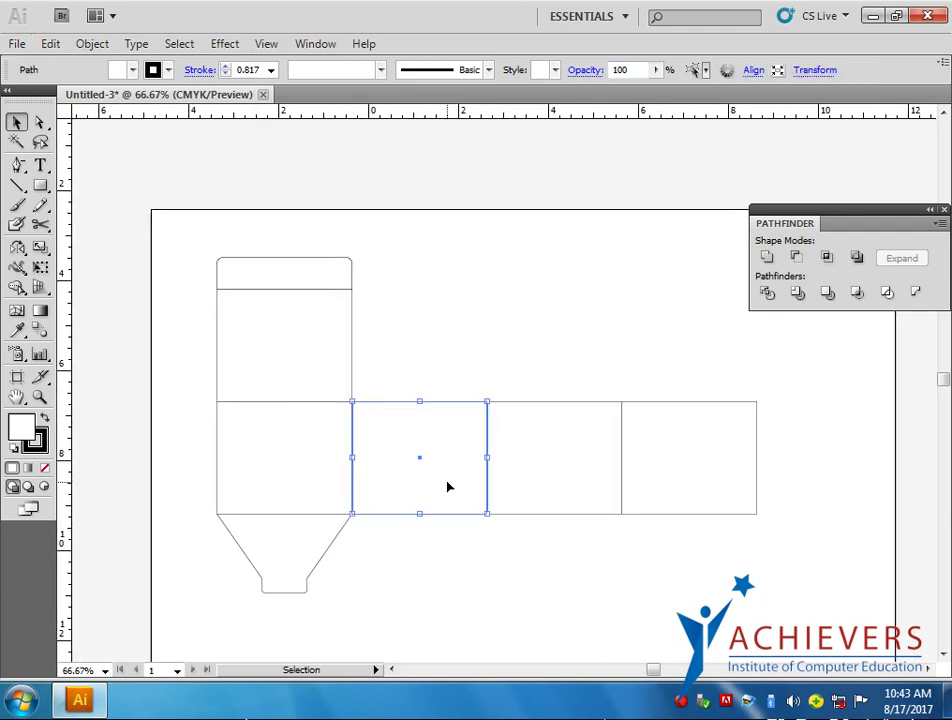
key(a)
key(v)
drag(391, 519, 386, 414)
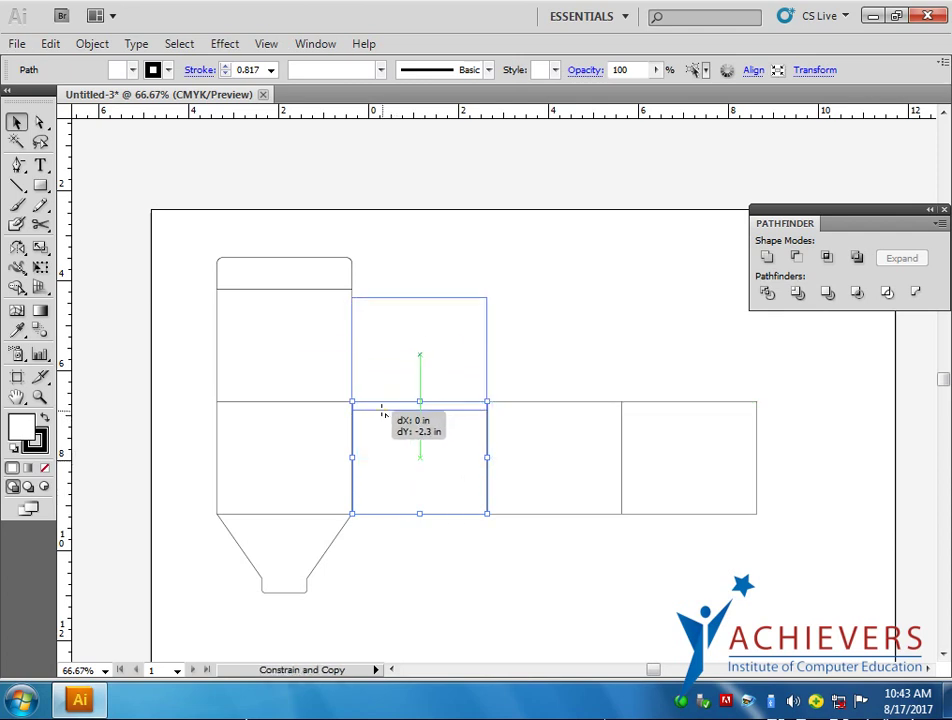
drag(386, 414, 383, 400)
click(457, 595)
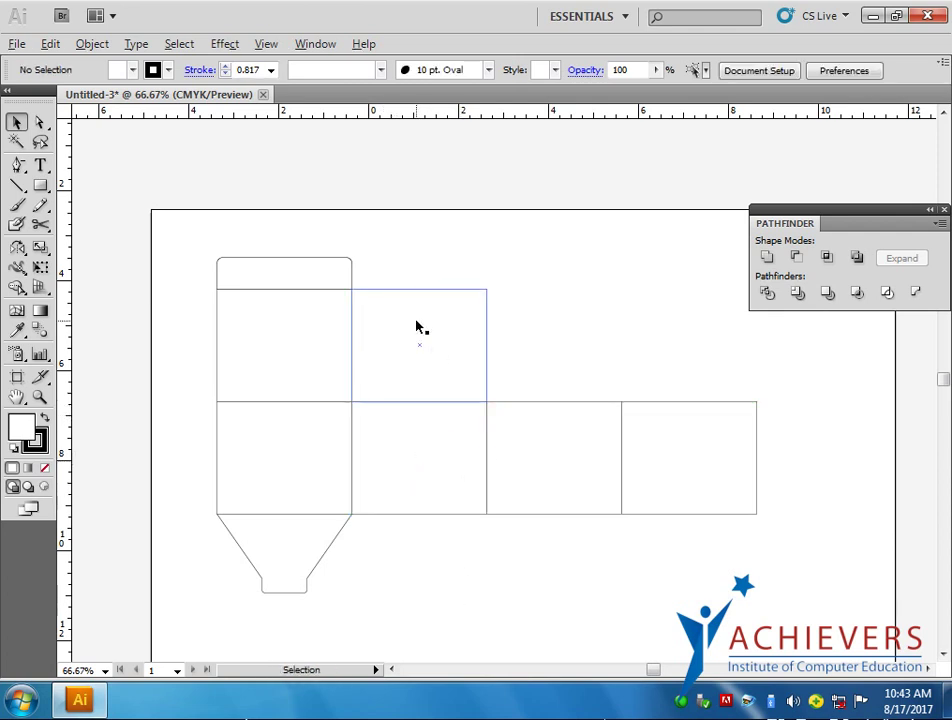
scroll(419, 327, up, 1)
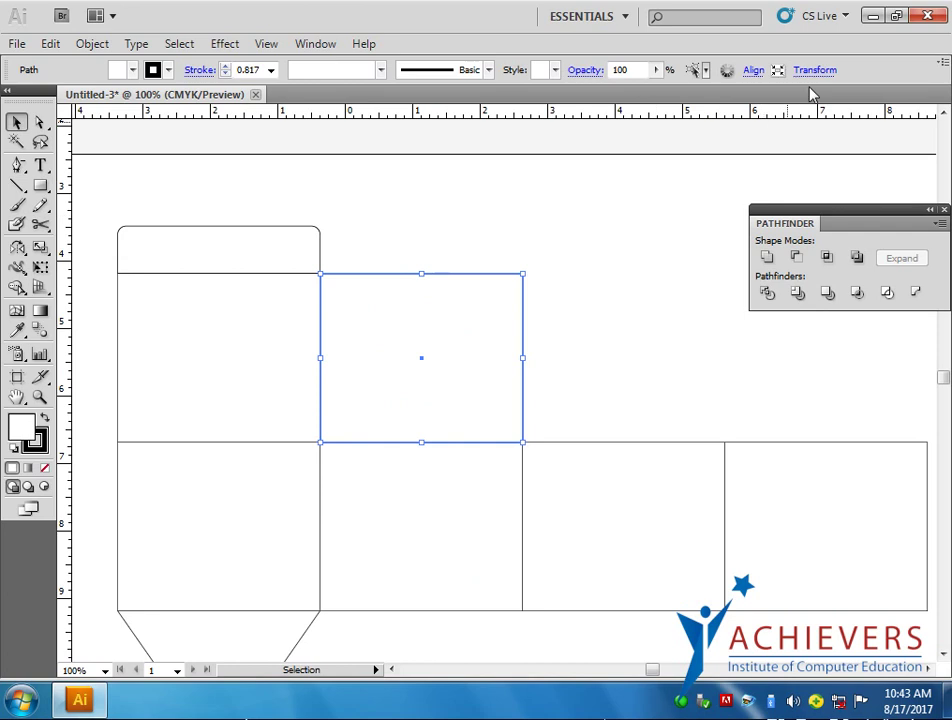
Step: Set the copy's height to 1.5 in and seat it on top of the second panel
click(805, 71)
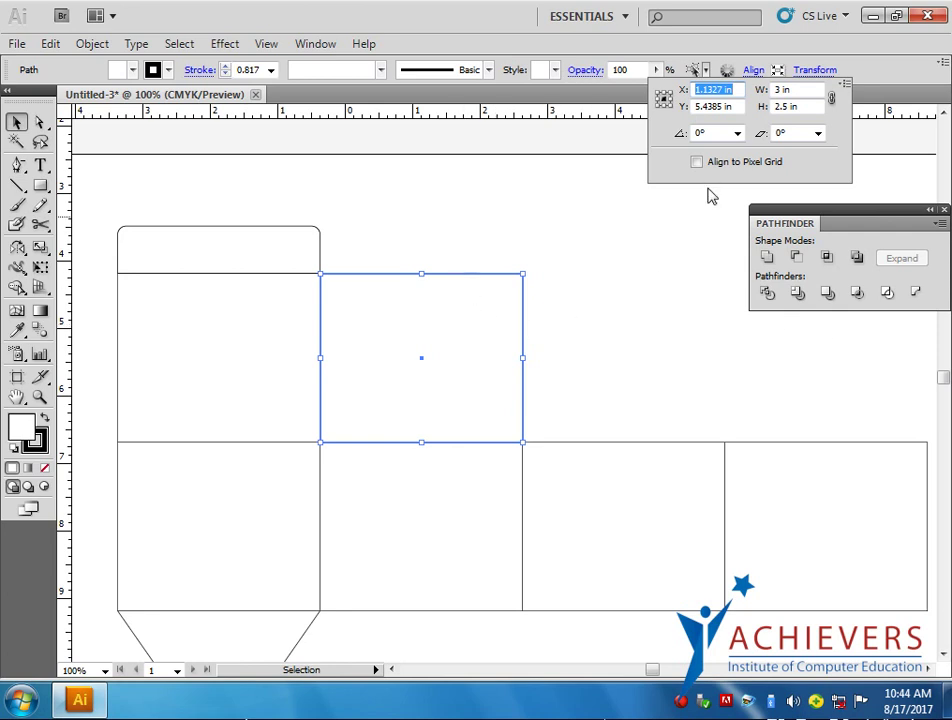
click(803, 106)
text(1..5)
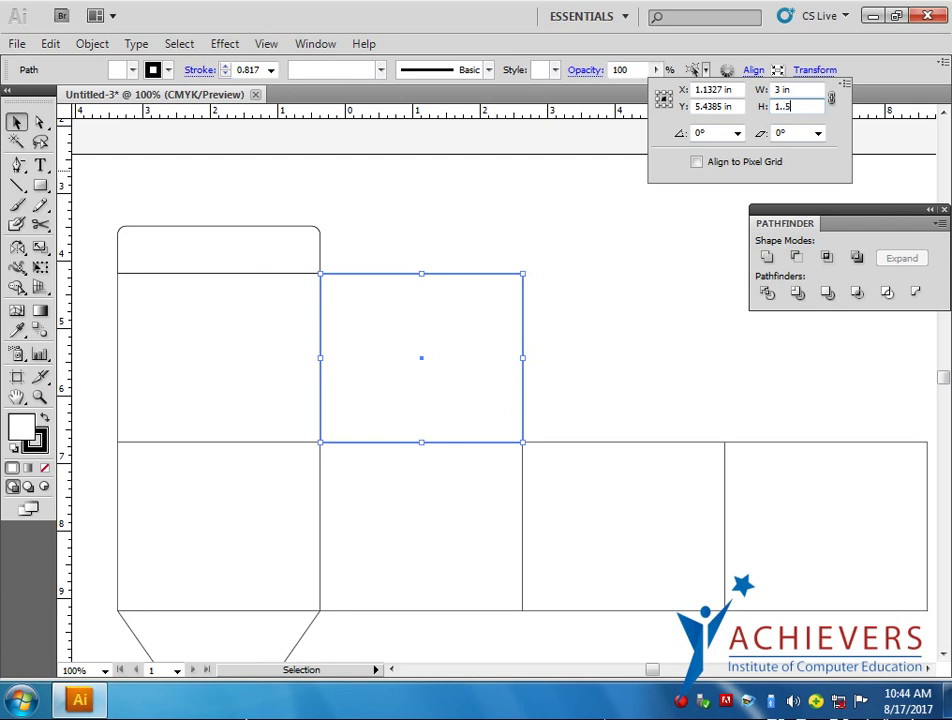
key(BackSpace)
key(BackSpace)
key(Return)
drag(361, 411, 355, 445)
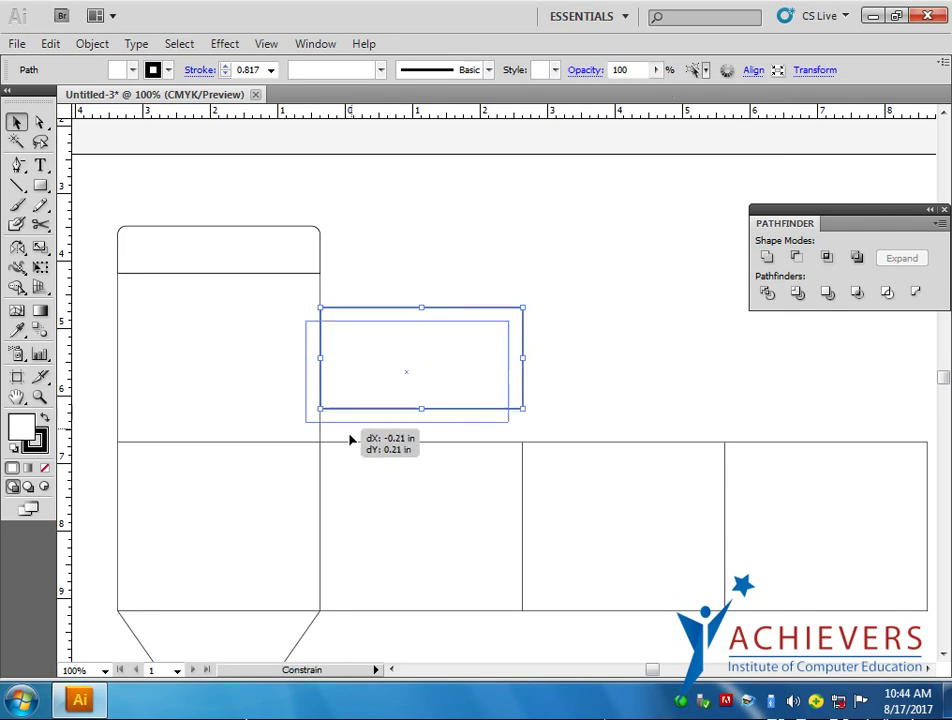
click(660, 395)
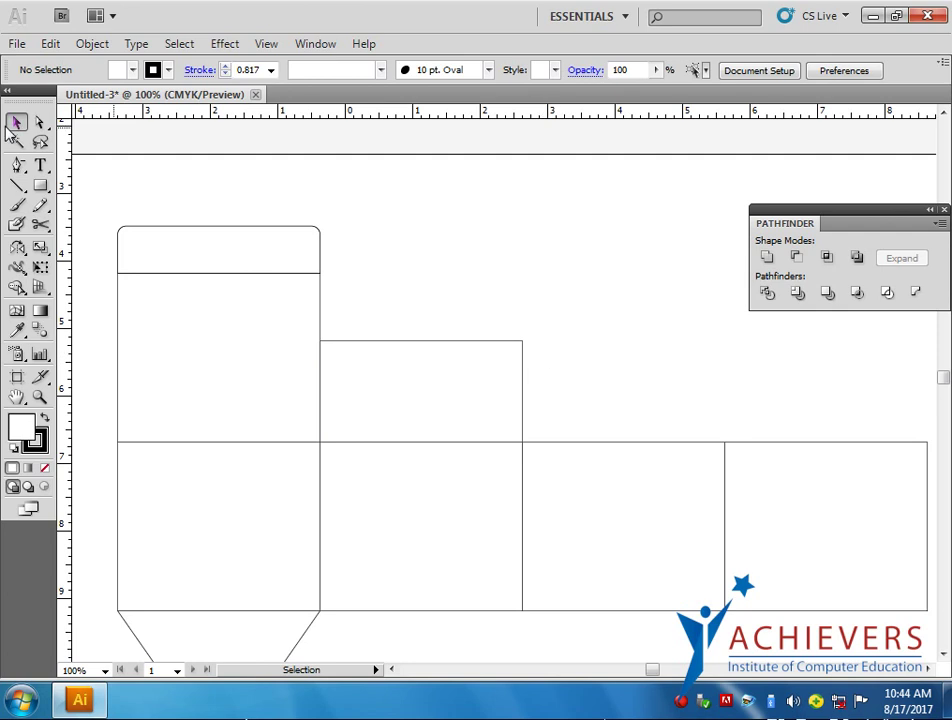
click(40, 122)
drag(599, 310, 518, 376)
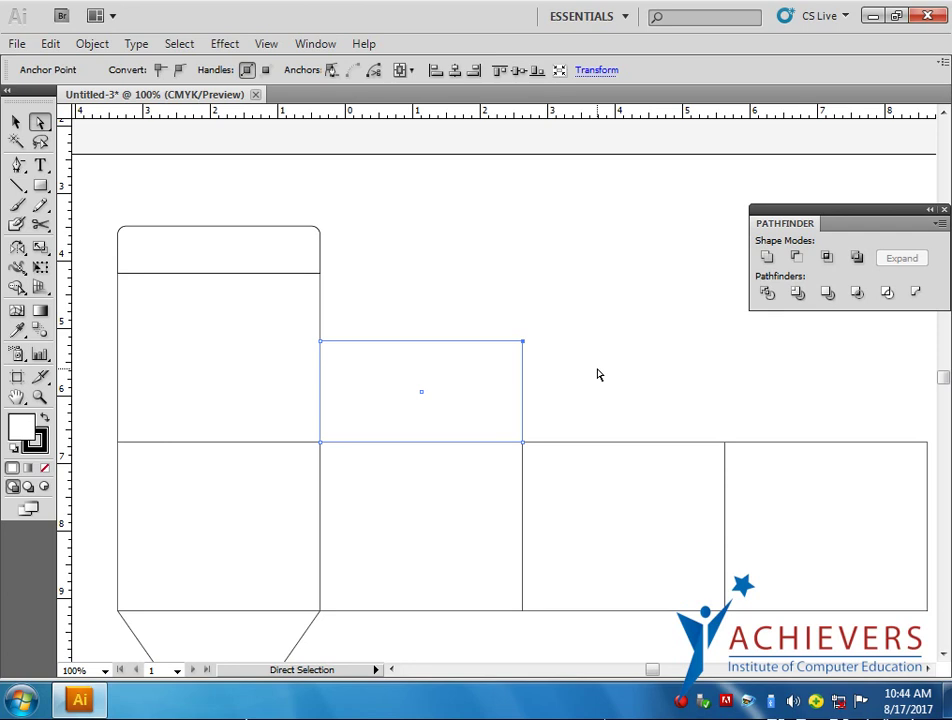
click(136, 320)
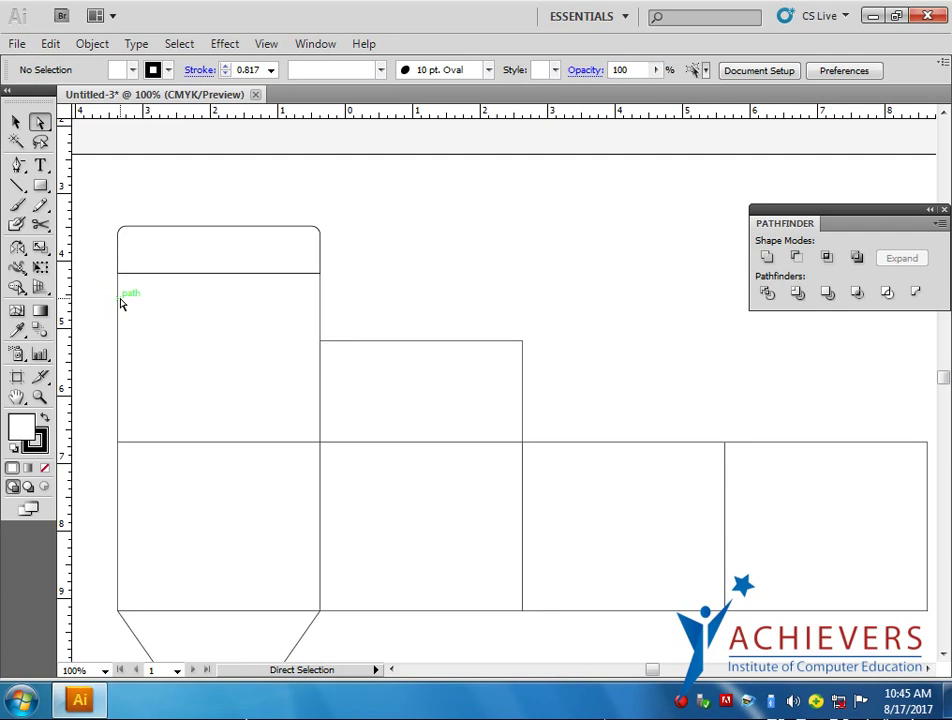
Step: Move the rounded top flap upward and check the first side panel's size
click(681, 701)
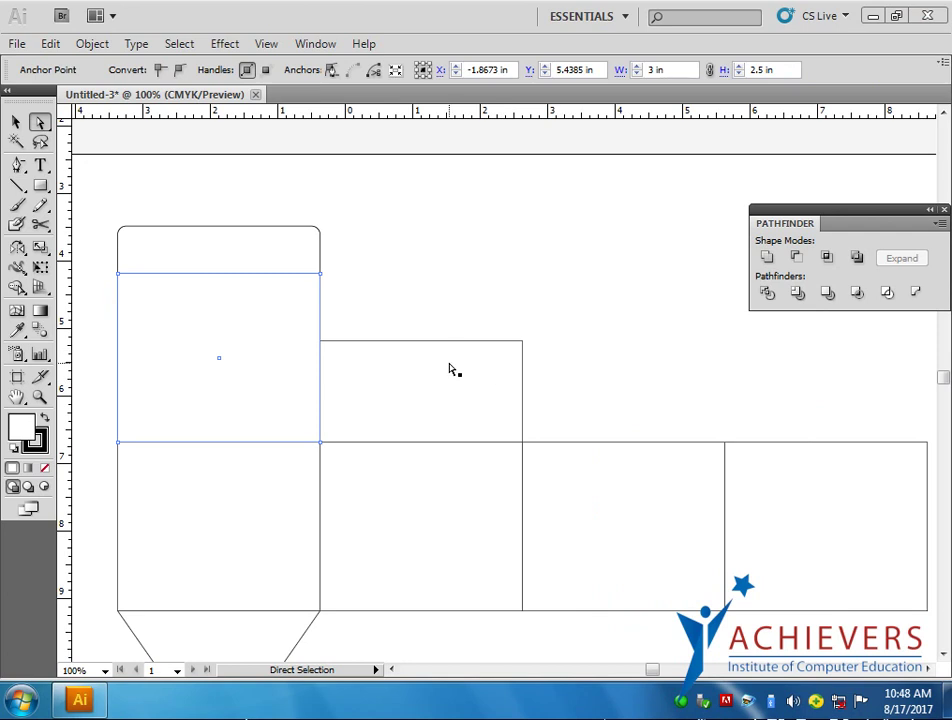
drag(451, 368, 591, 420)
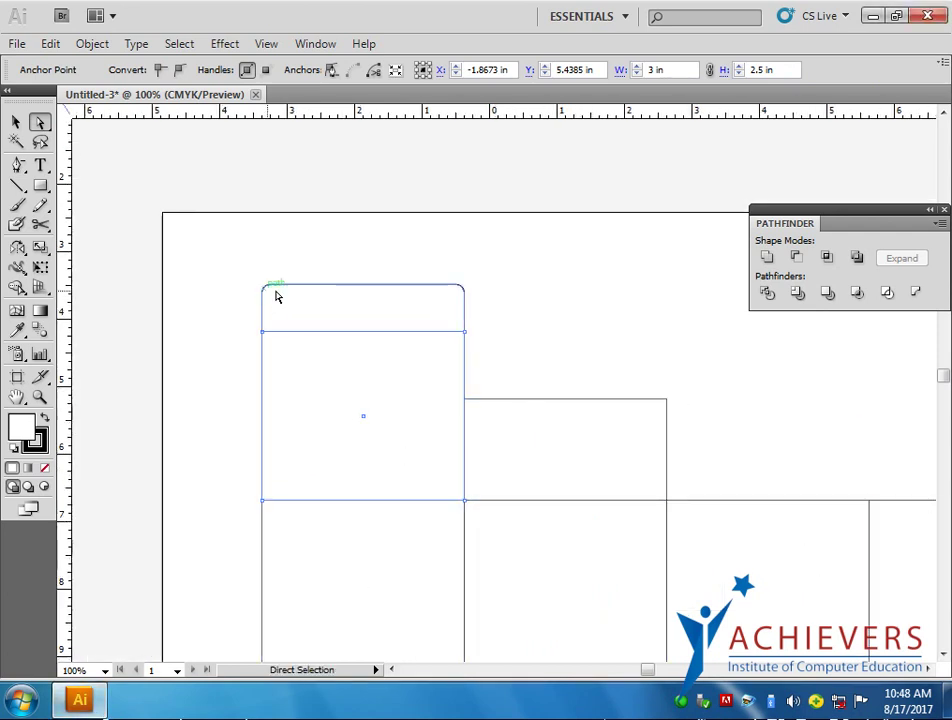
key(v)
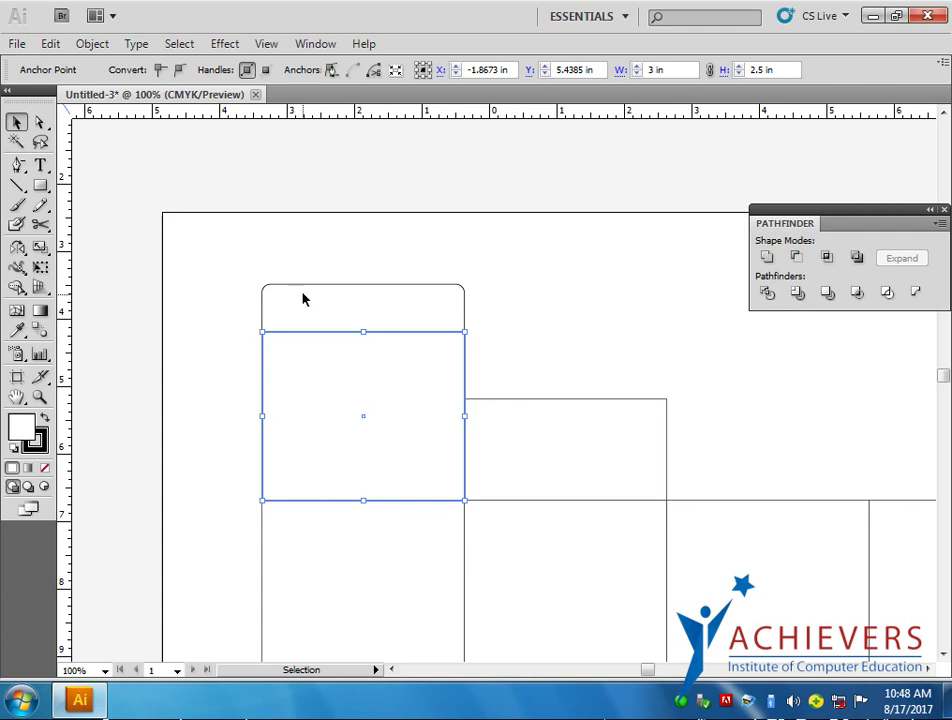
drag(307, 283, 307, 230)
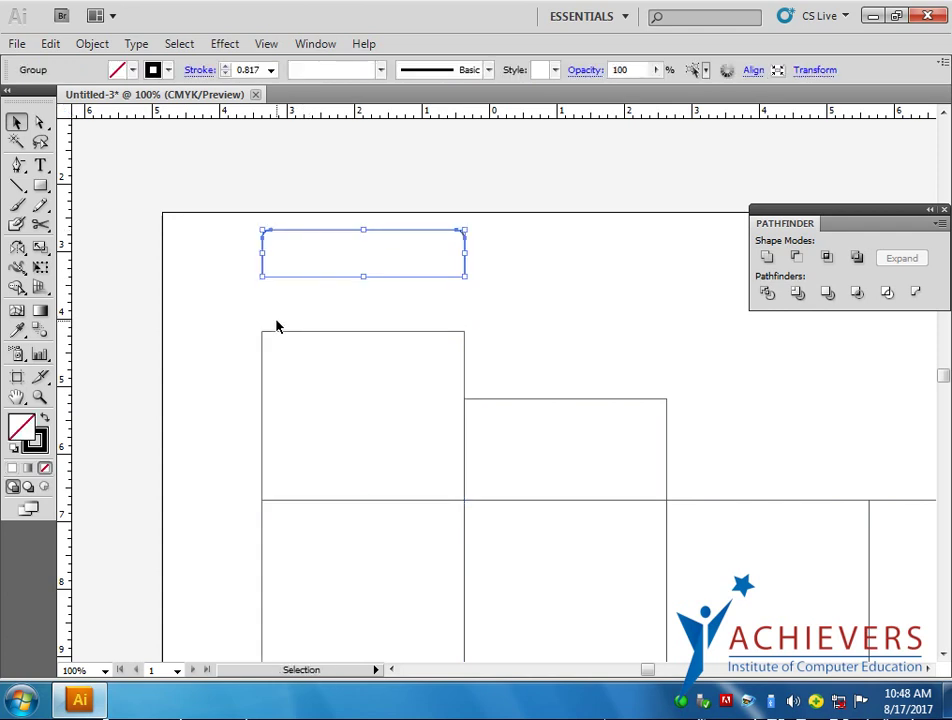
click(285, 333)
drag(361, 420, 249, 271)
drag(114, 385, 189, 427)
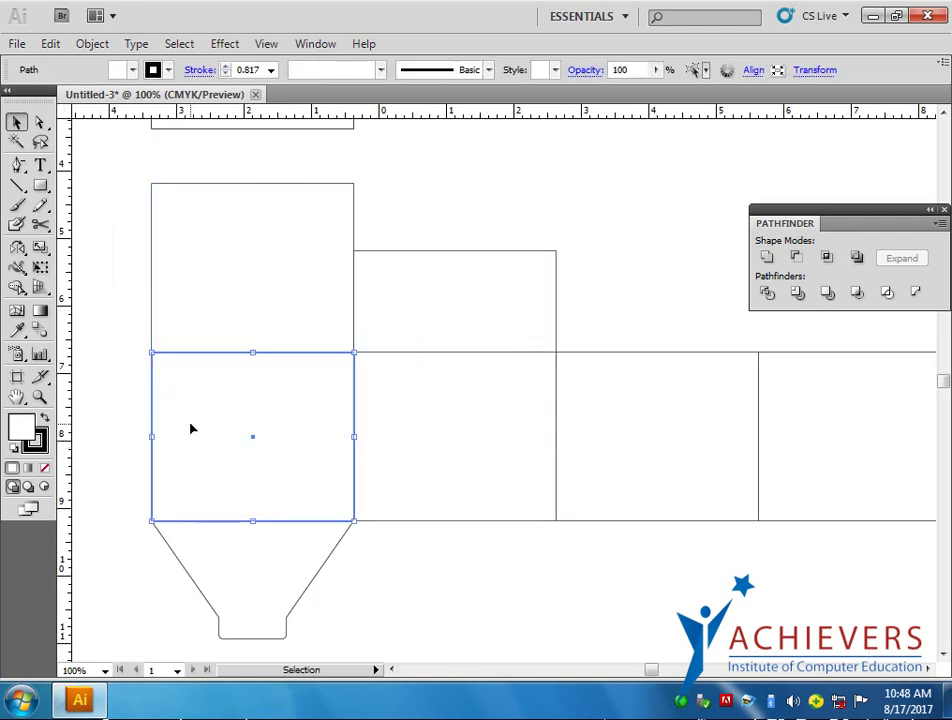
click(808, 72)
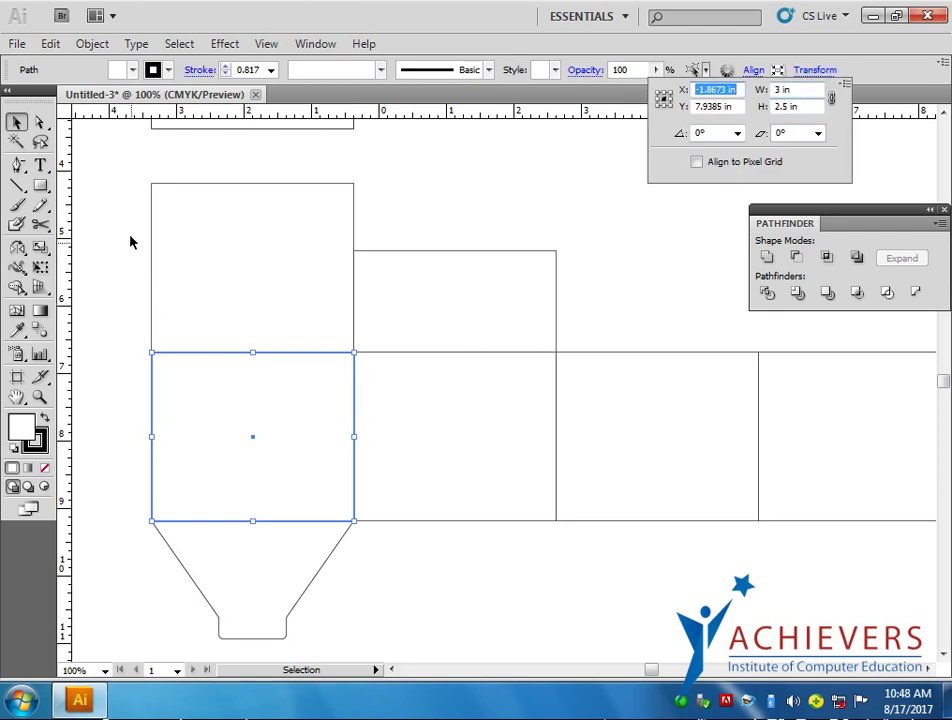
click(182, 291)
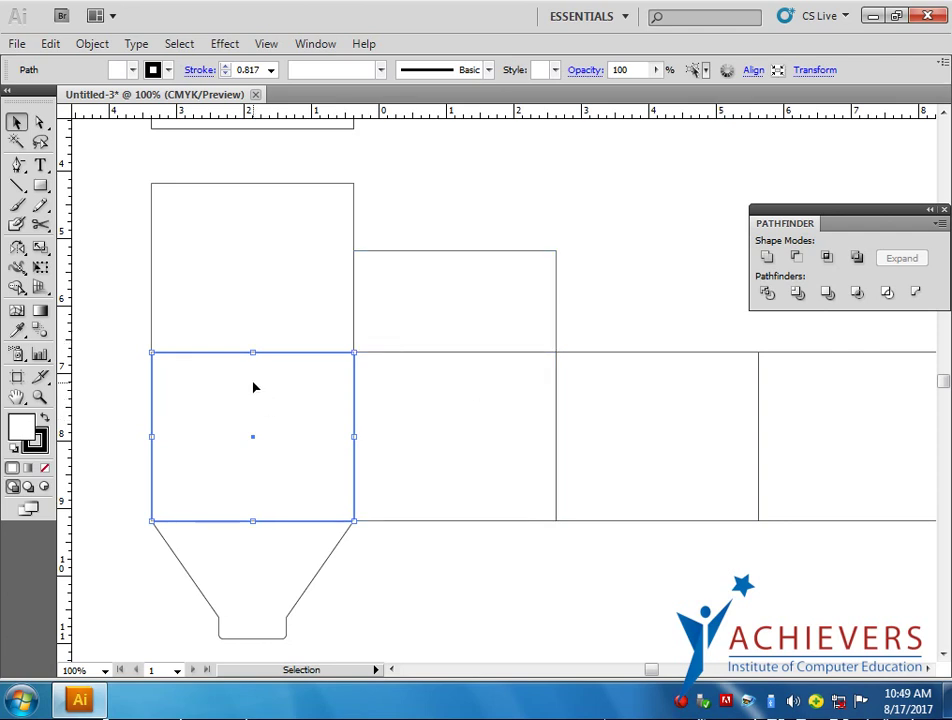
Step: Set the panel above the first side to 3.2 in tall and sit it on the side panel
click(161, 257)
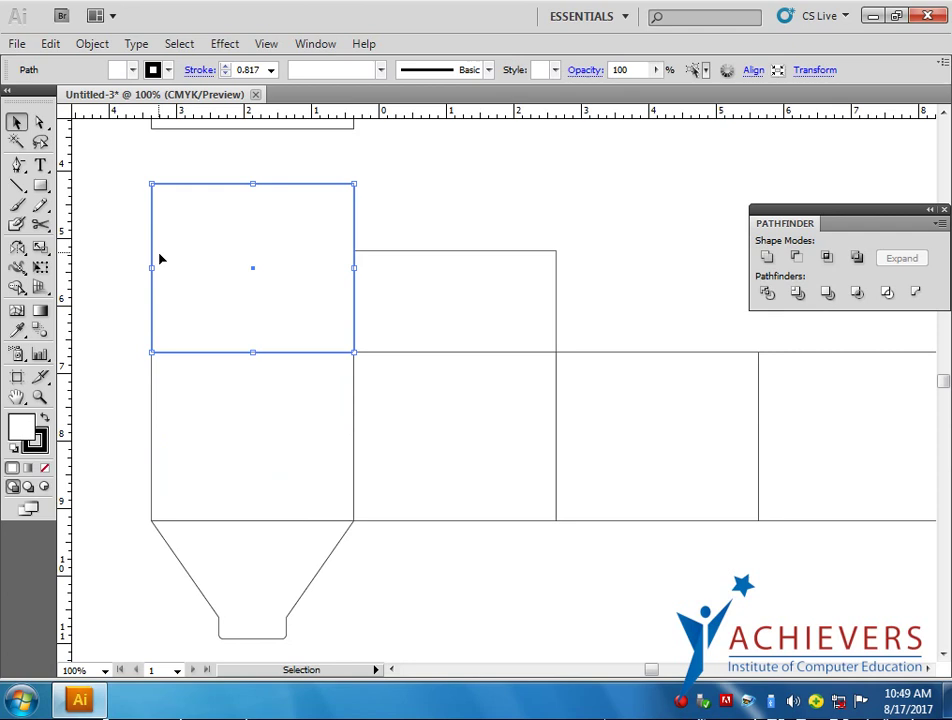
click(810, 72)
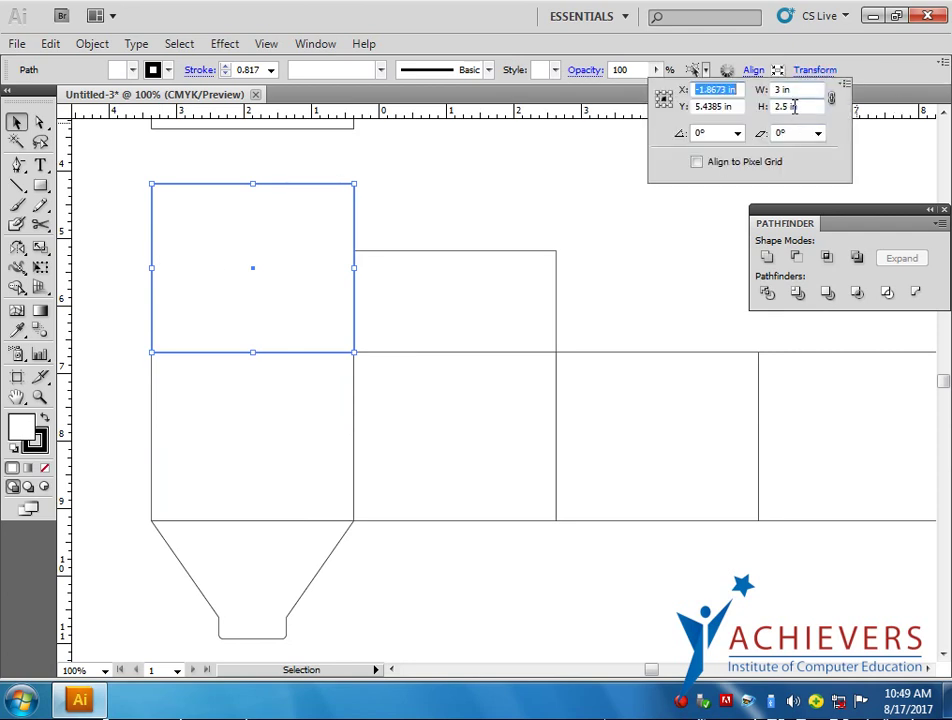
double_click(781, 106)
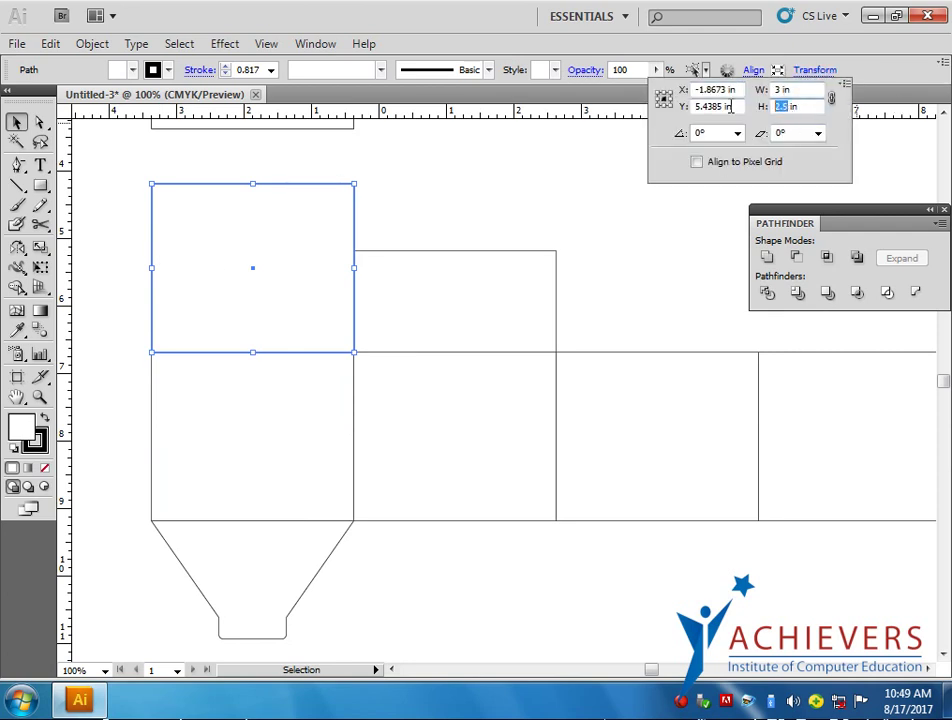
text(3.2)
key(Return)
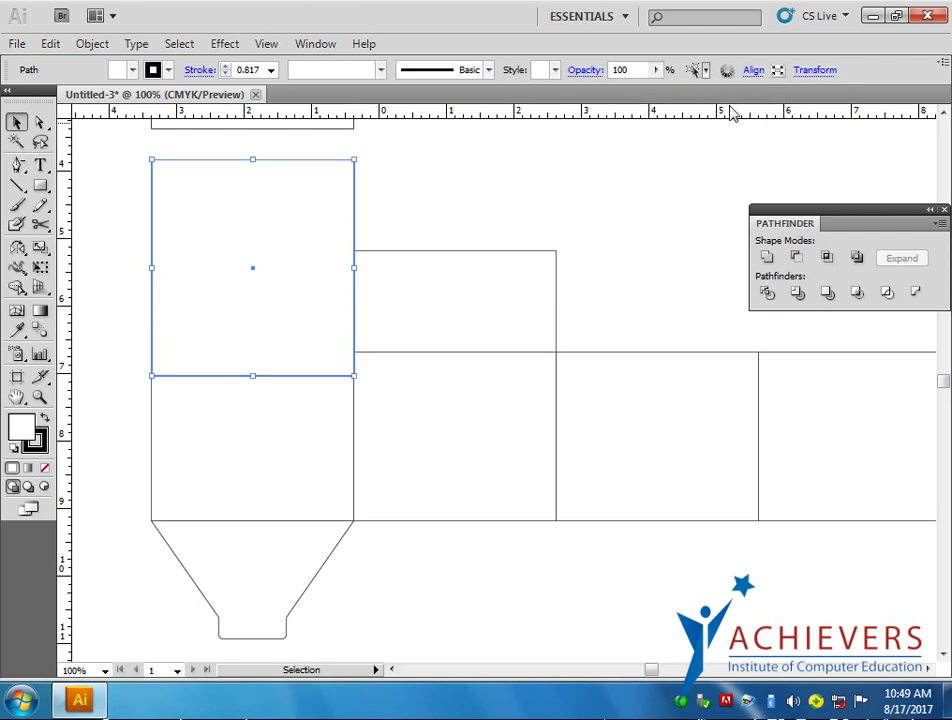
click(289, 383)
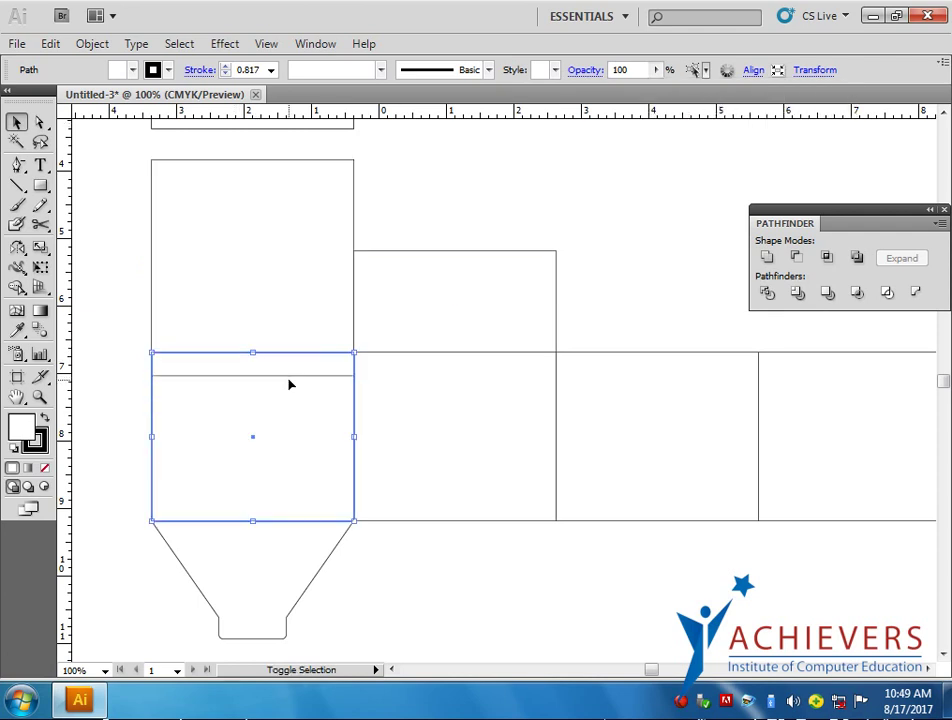
drag(289, 383, 292, 356)
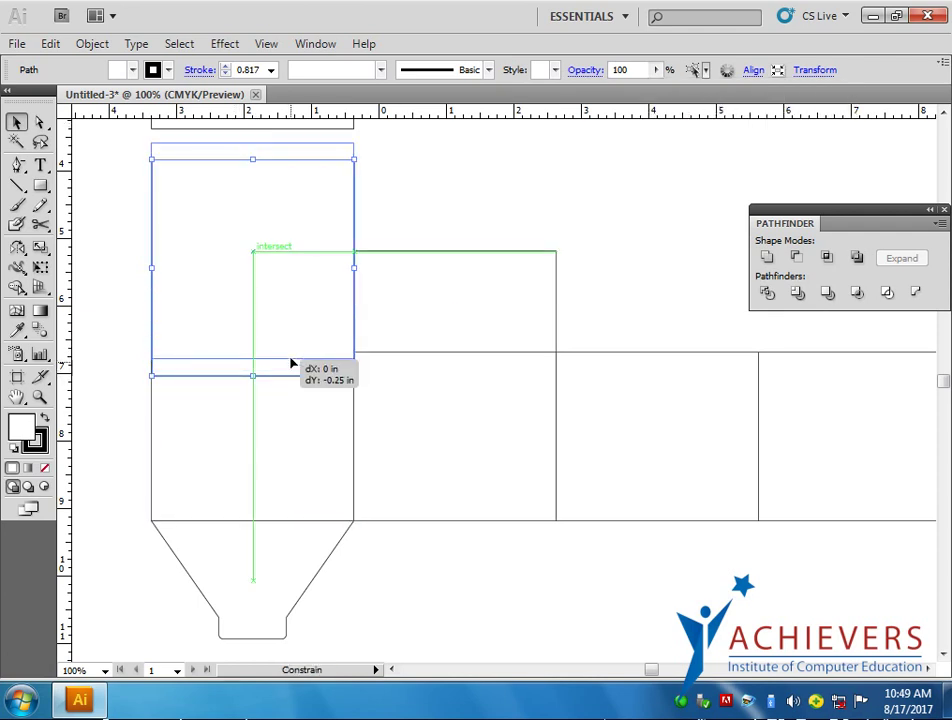
click(102, 304)
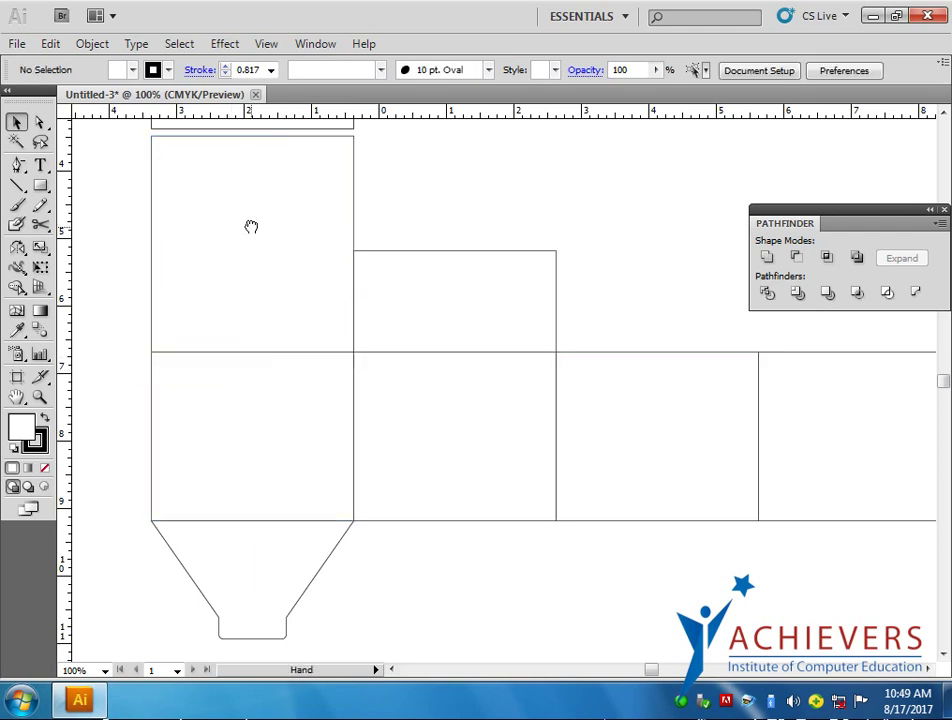
Step: Drag the rounded top flap down flush onto the taller panel's top edge
drag(251, 225, 281, 408)
drag(300, 351, 317, 362)
drag(523, 393, 463, 293)
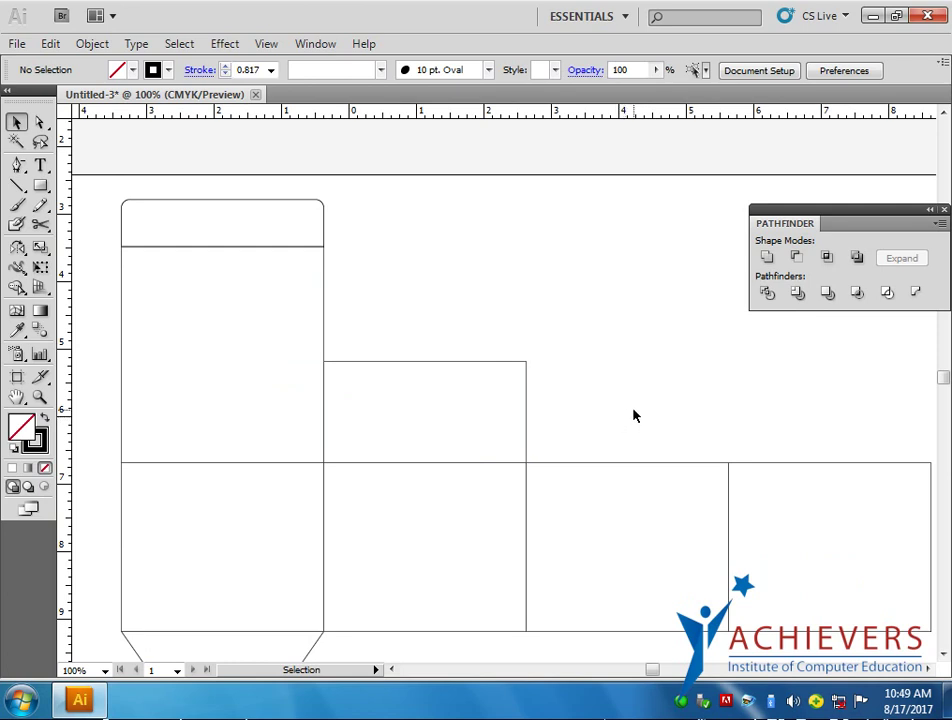
drag(613, 426, 598, 381)
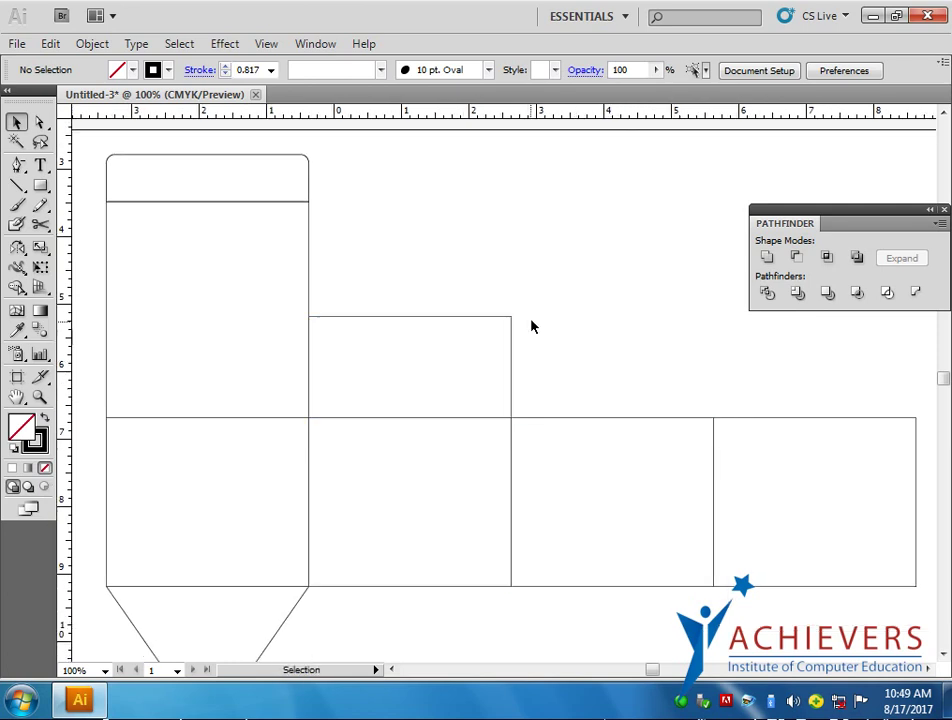
Step: Set the keyboard increment in Preferences > General for nudging the flap's corner
click(40, 121)
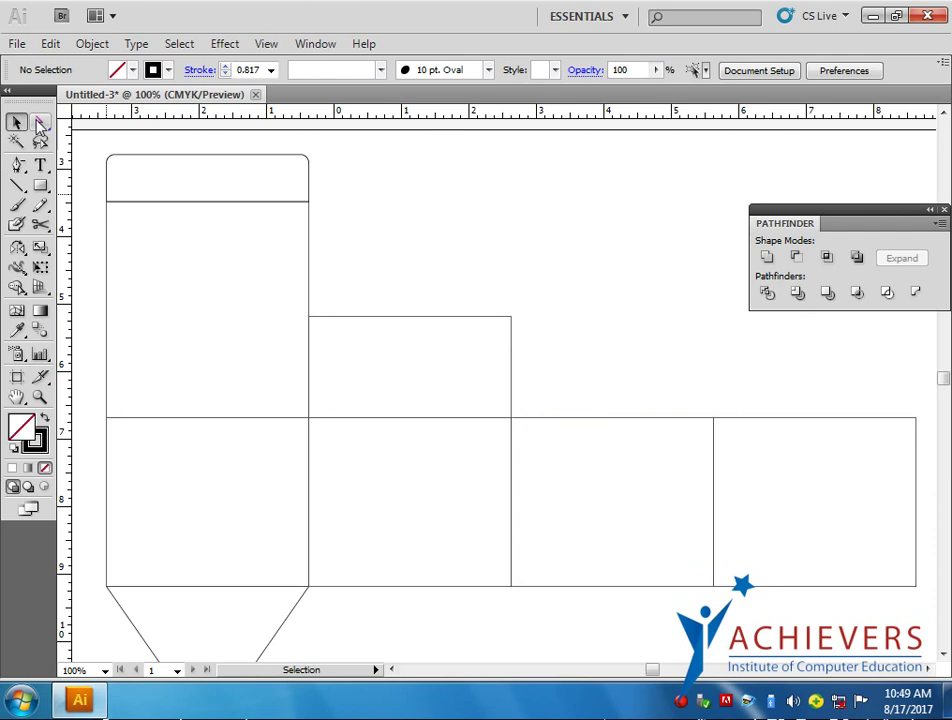
click(498, 338)
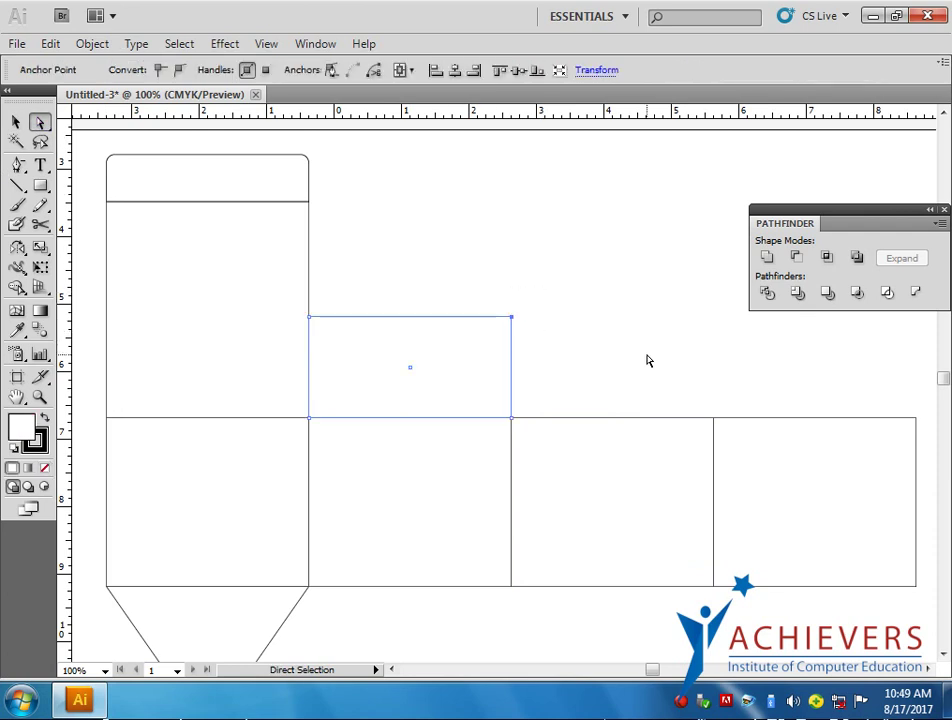
key(shift+Left)
key(shift+Left)
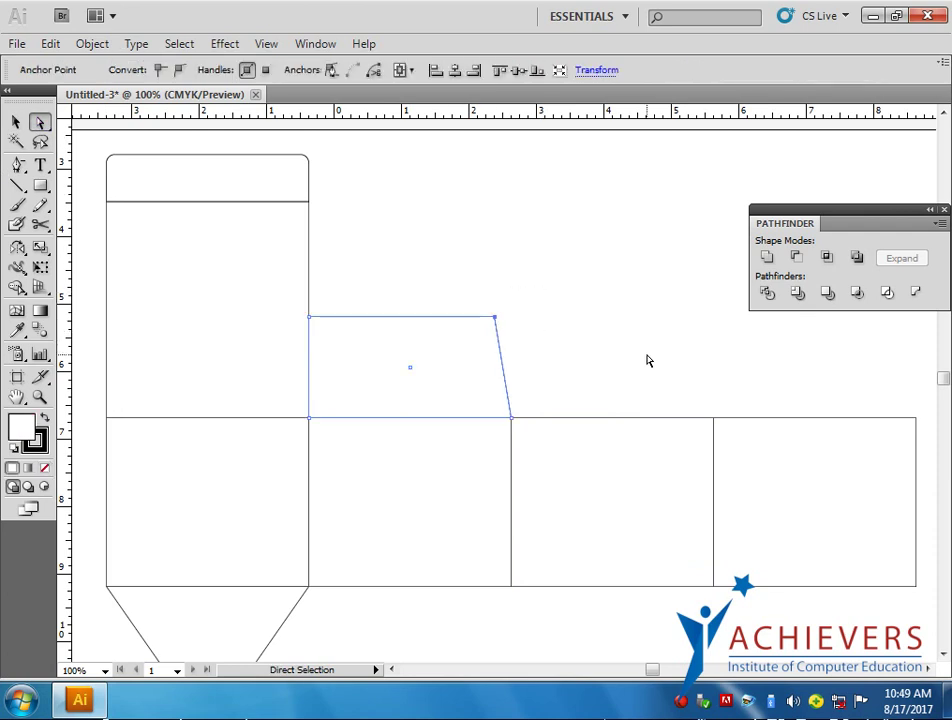
key(ctrl+z)
key(ctrl+z)
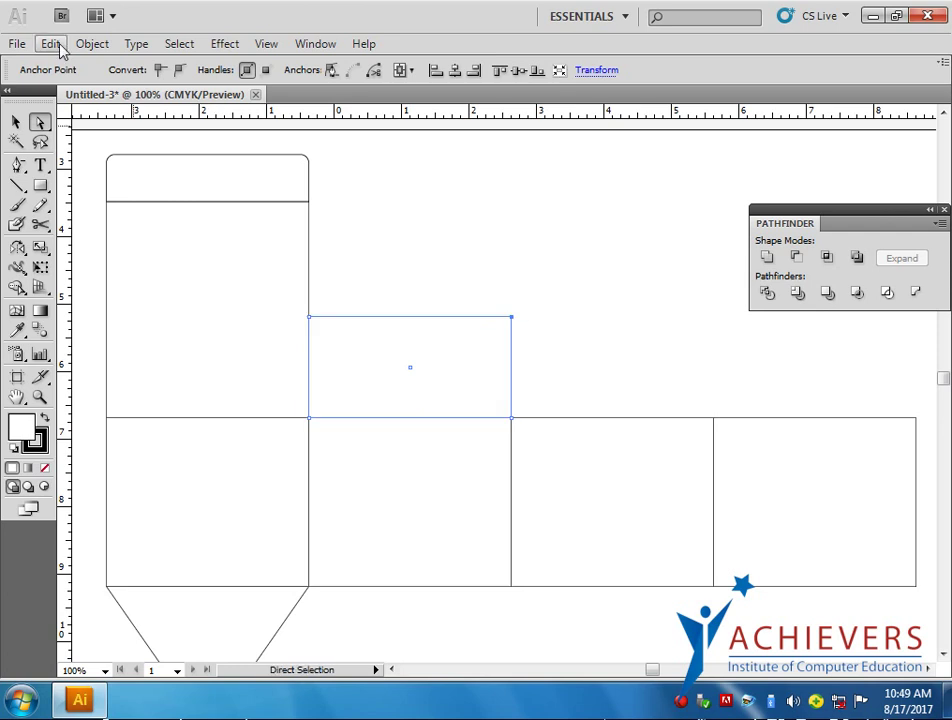
click(50, 43)
click(418, 428)
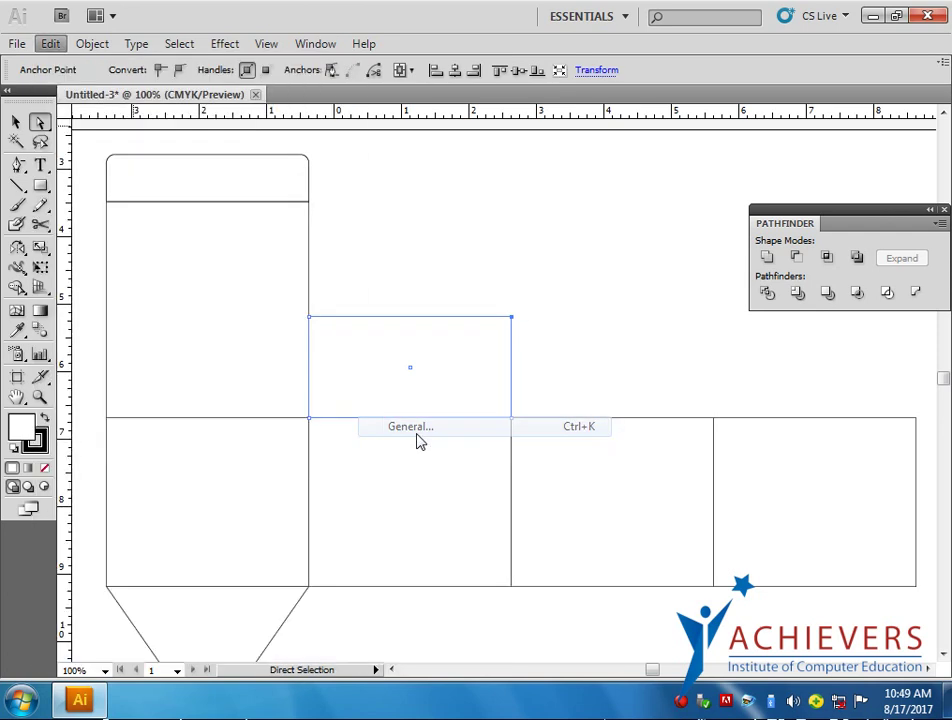
click(632, 276)
Step: Nudge the flap's top-right anchor left twice so its right edge slants inward
mouse_move(560, 281)
mouse_down()
mouse_move(493, 347)
mouse_move(500, 352)
mouse_up()
key(Left)
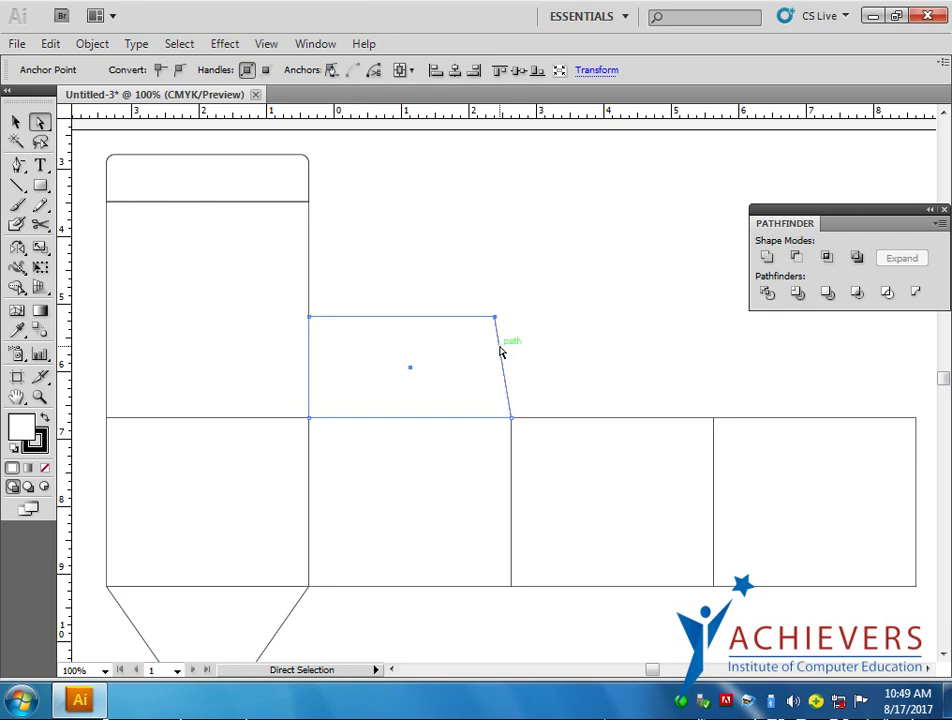
key(Left)
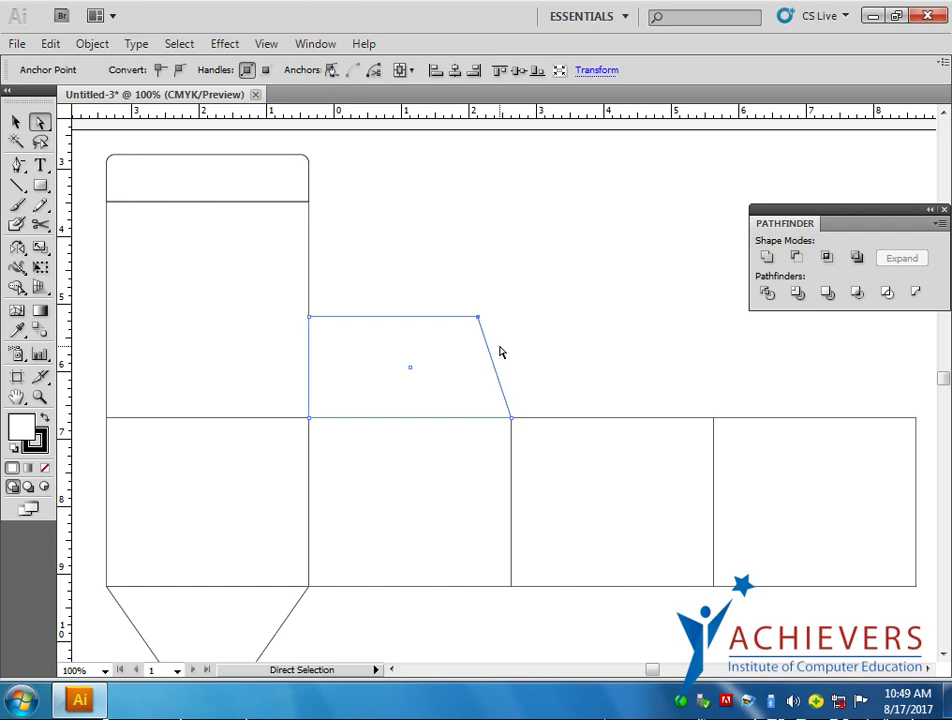
click(559, 387)
scroll(521, 336, up, 2)
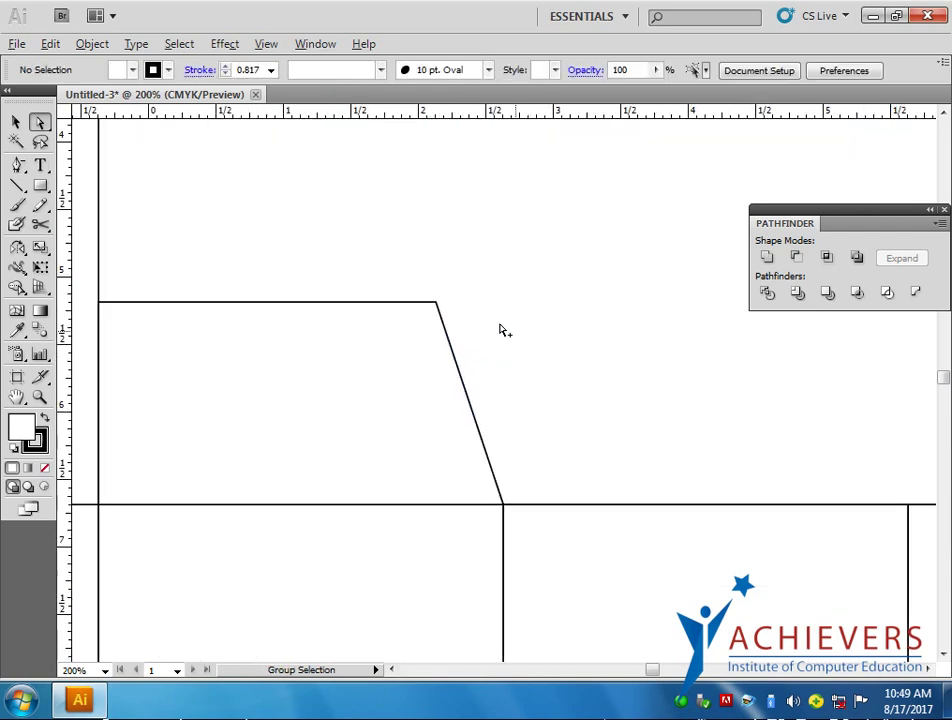
scroll(505, 331, up, 1)
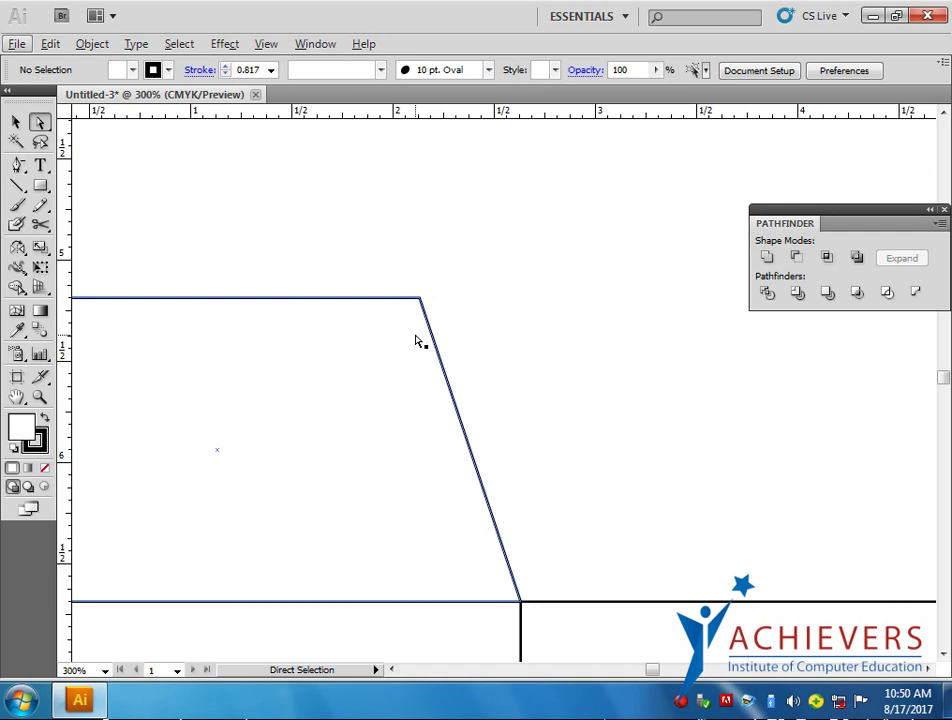
Step: Return to the Selection tool, reframe the whole net and select the second body panel
drag(17, 165, 59, 201)
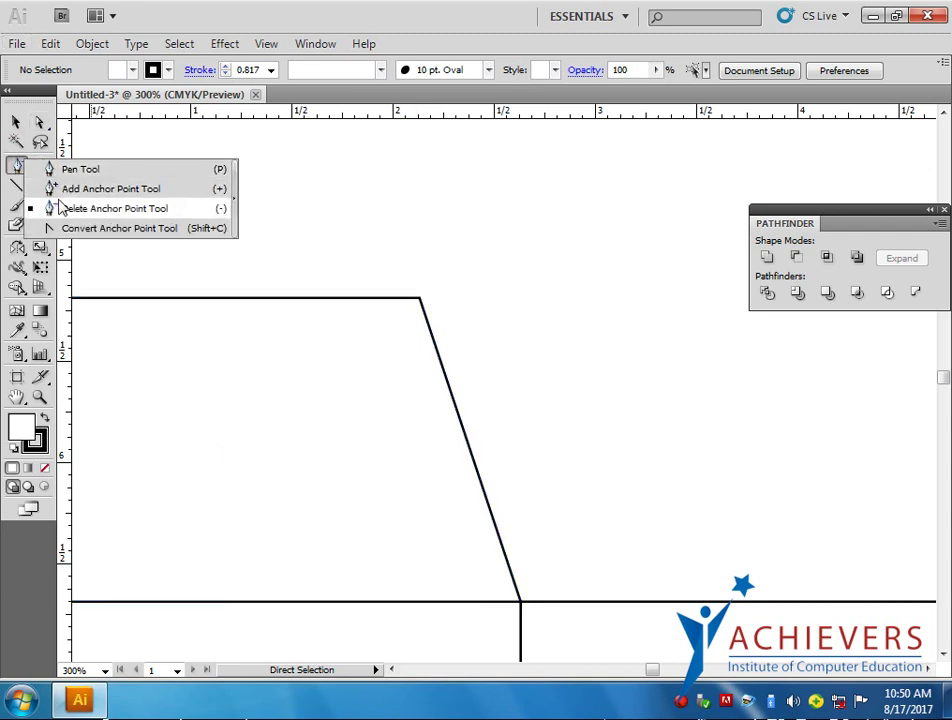
drag(15, 163, 56, 193)
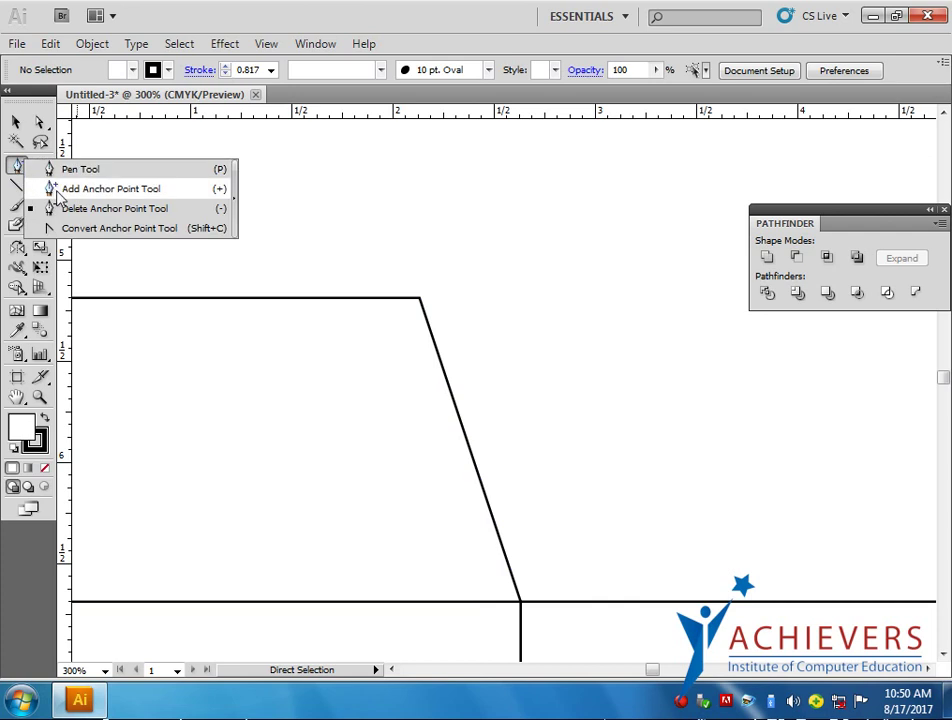
click(18, 122)
scroll(304, 276, down, 3)
scroll(304, 276, down, 1)
drag(419, 344, 429, 400)
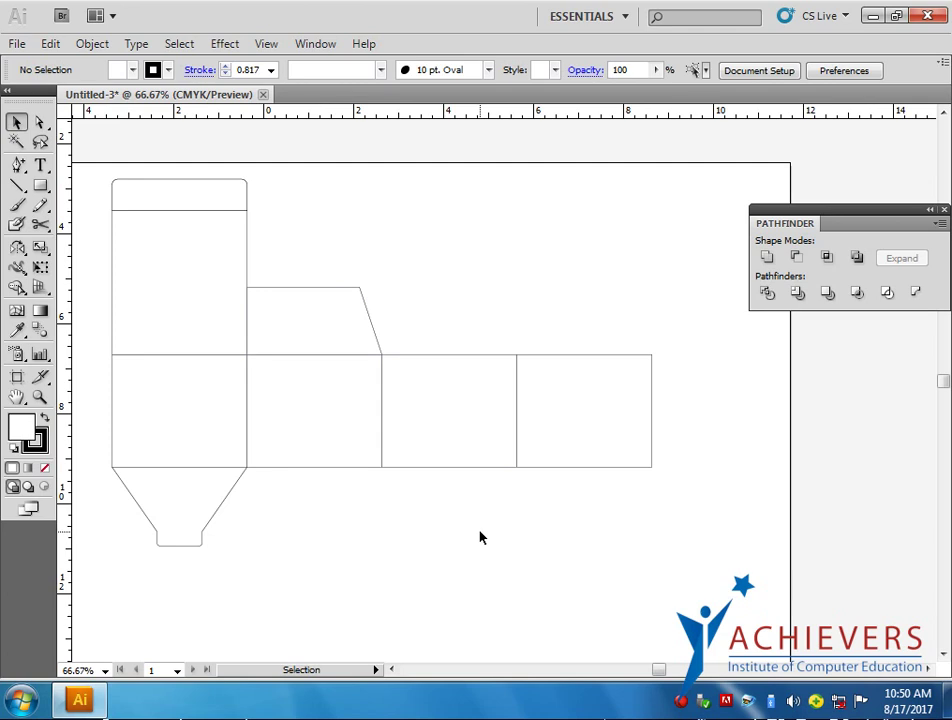
drag(412, 483, 429, 438)
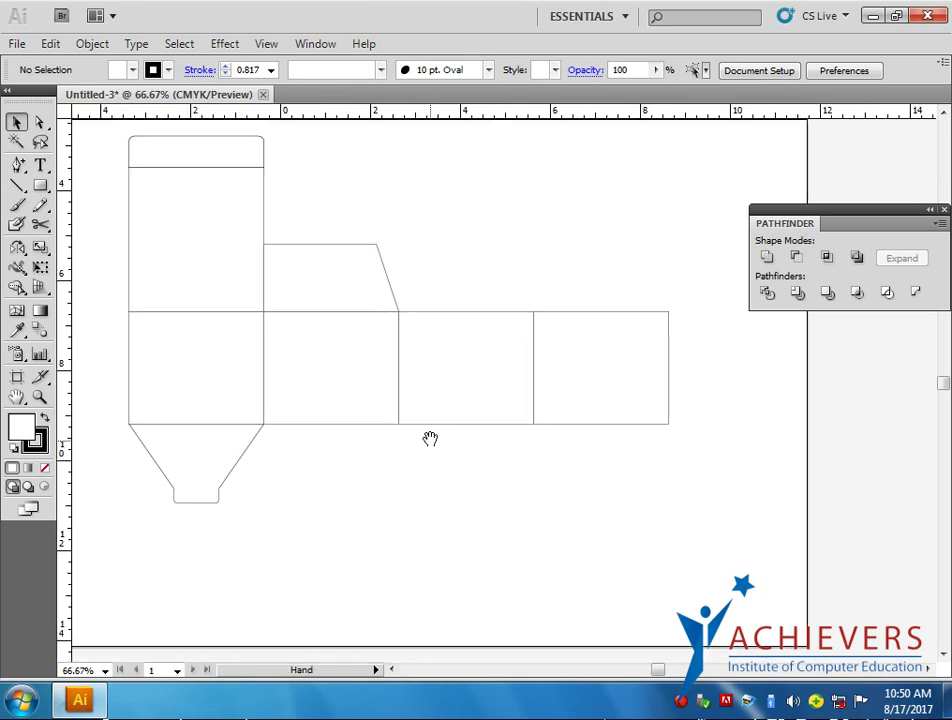
click(338, 423)
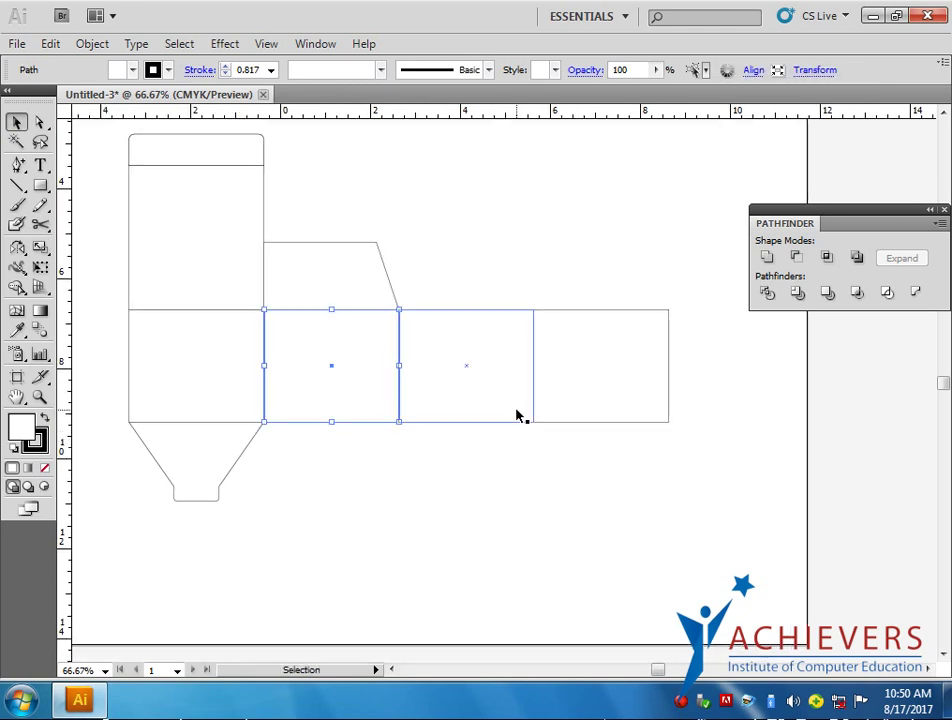
click(342, 266)
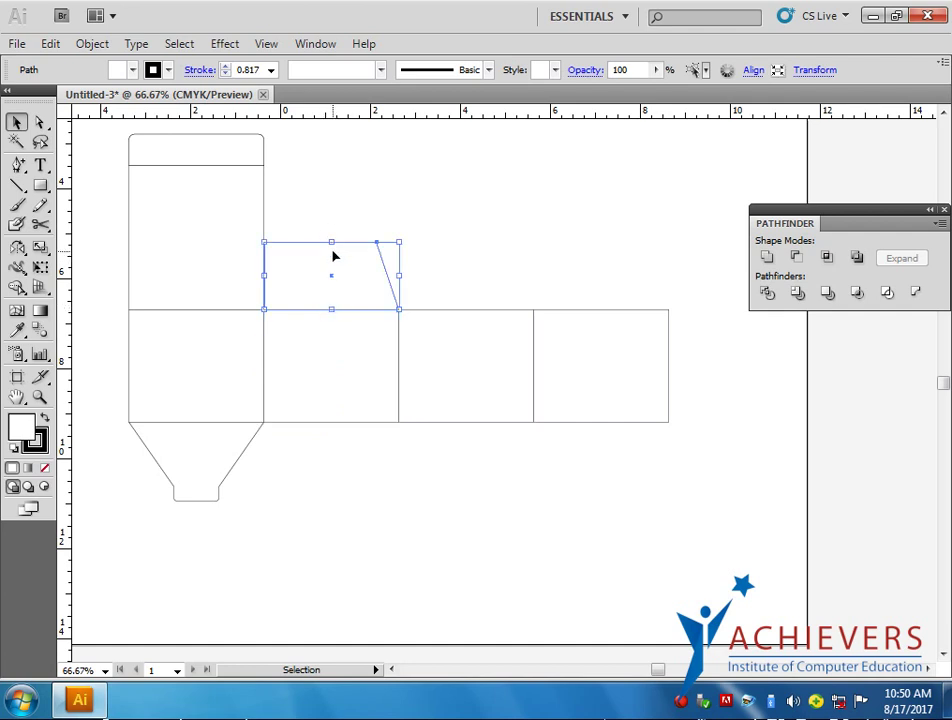
click(322, 432)
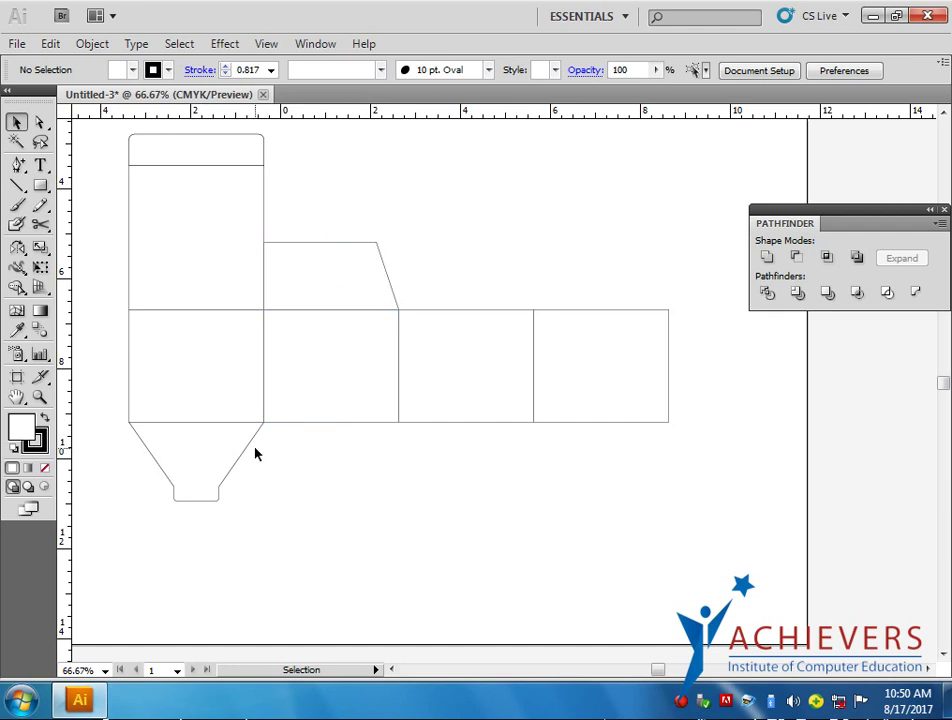
click(320, 414)
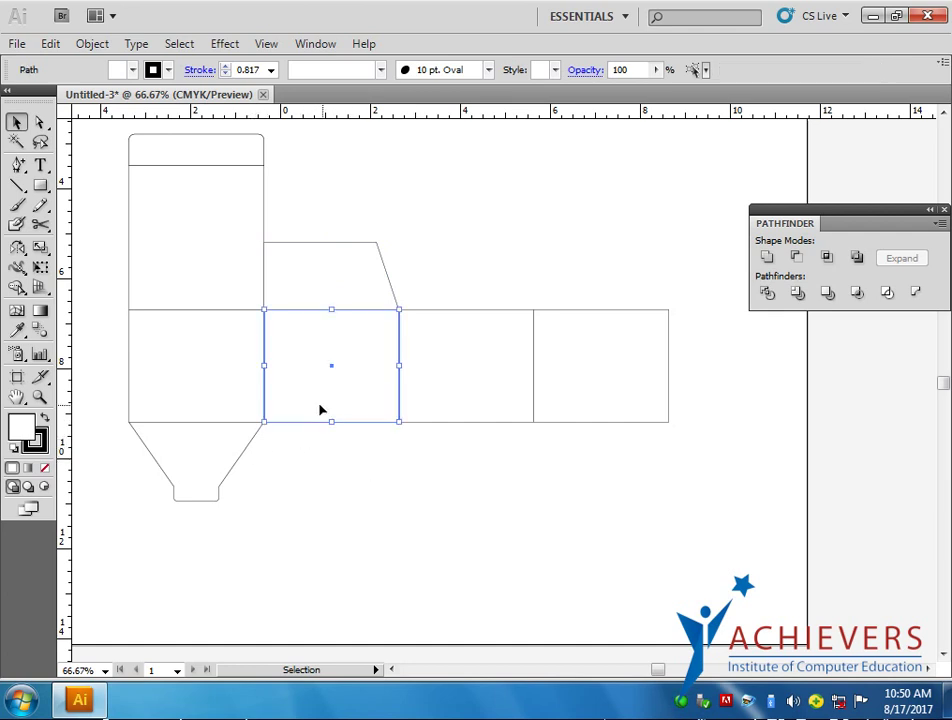
click(220, 493)
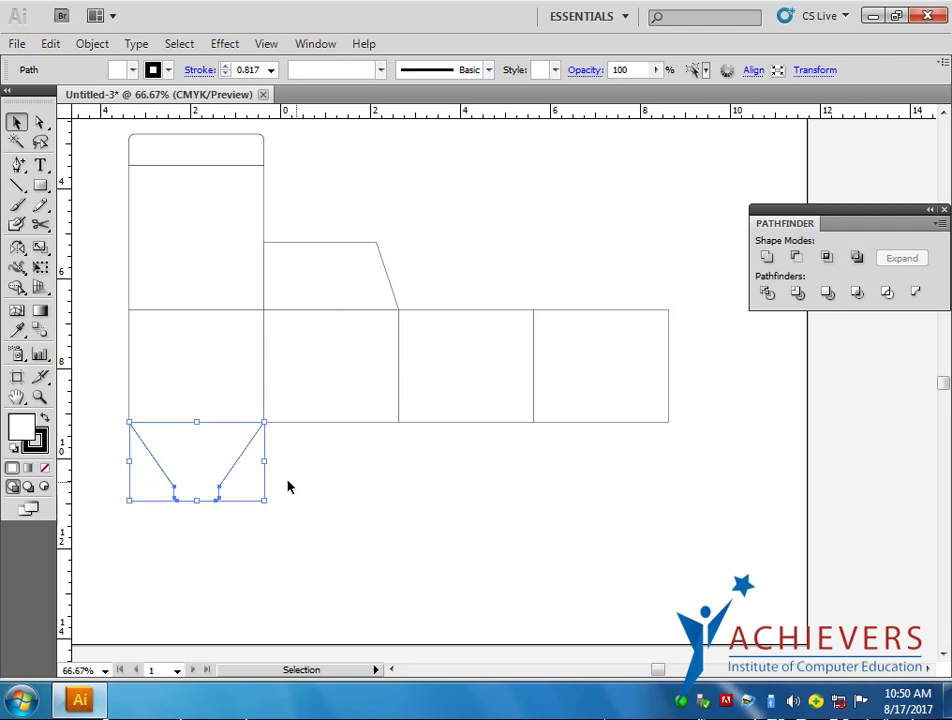
drag(234, 474, 368, 478)
Step: Alt-drag a copy of the notched bottom flap 3 in right, under the second panel
click(340, 514)
key(ctrl+z)
drag(140, 442, 276, 459)
click(481, 541)
Step: Zoom in on the copied flap and select its bottom anchor points
ctrl+space+click(310, 525)
ctrl+space+click(310, 525)
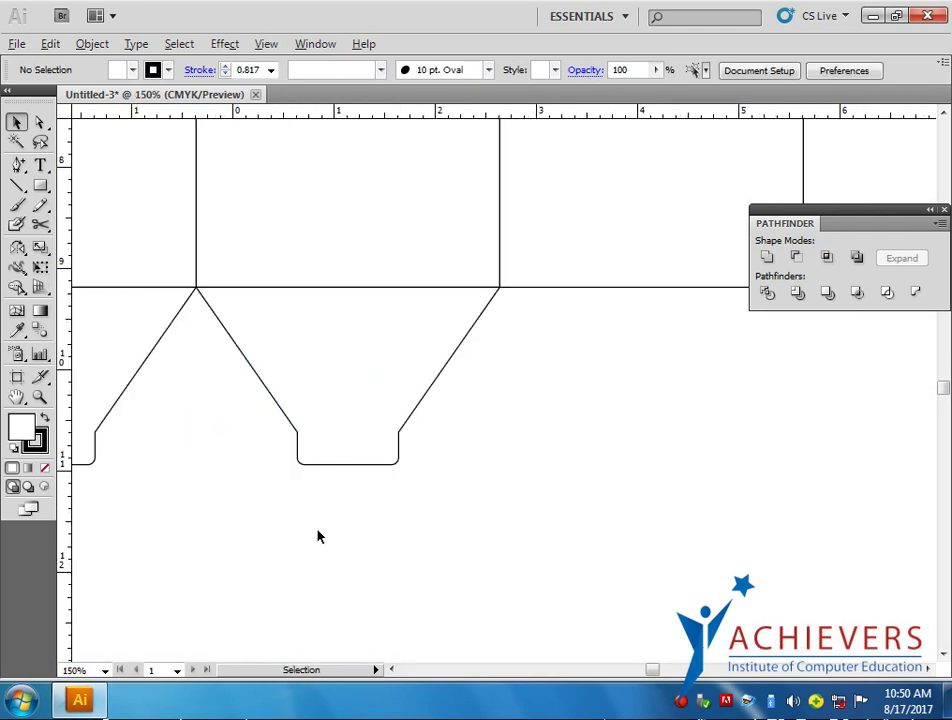
drag(355, 540, 365, 570)
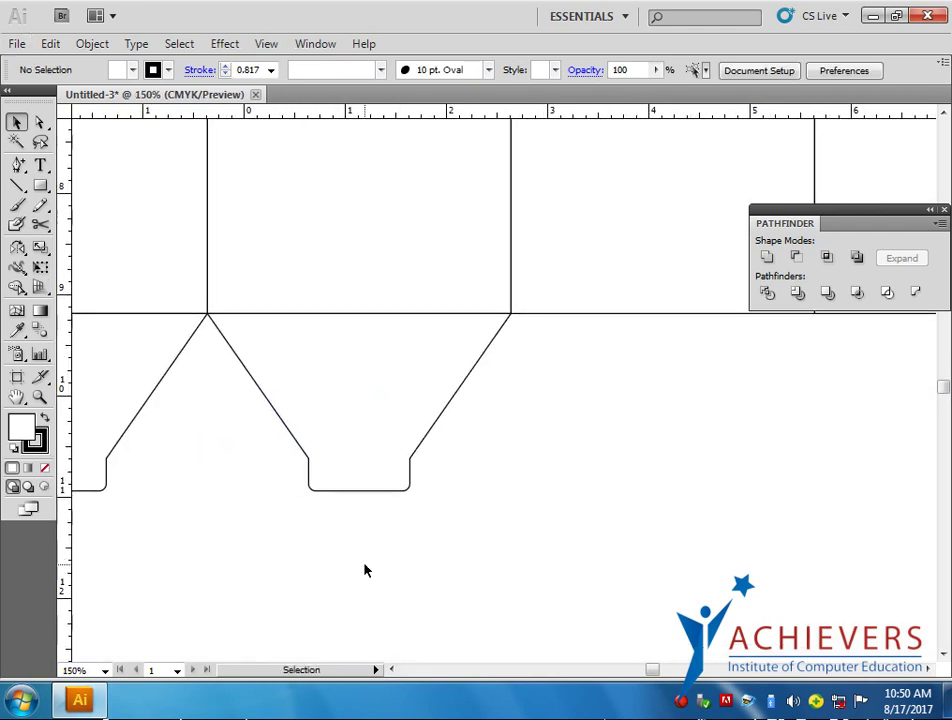
click(40, 121)
drag(289, 517, 357, 485)
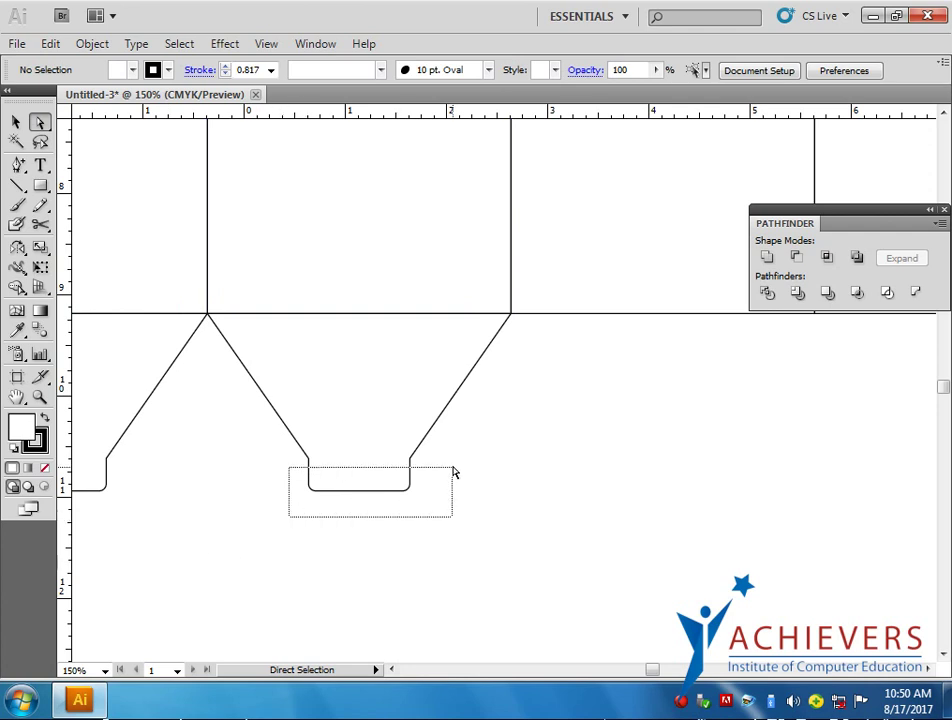
click(317, 506)
alt+scroll(317, 506, up, 2)
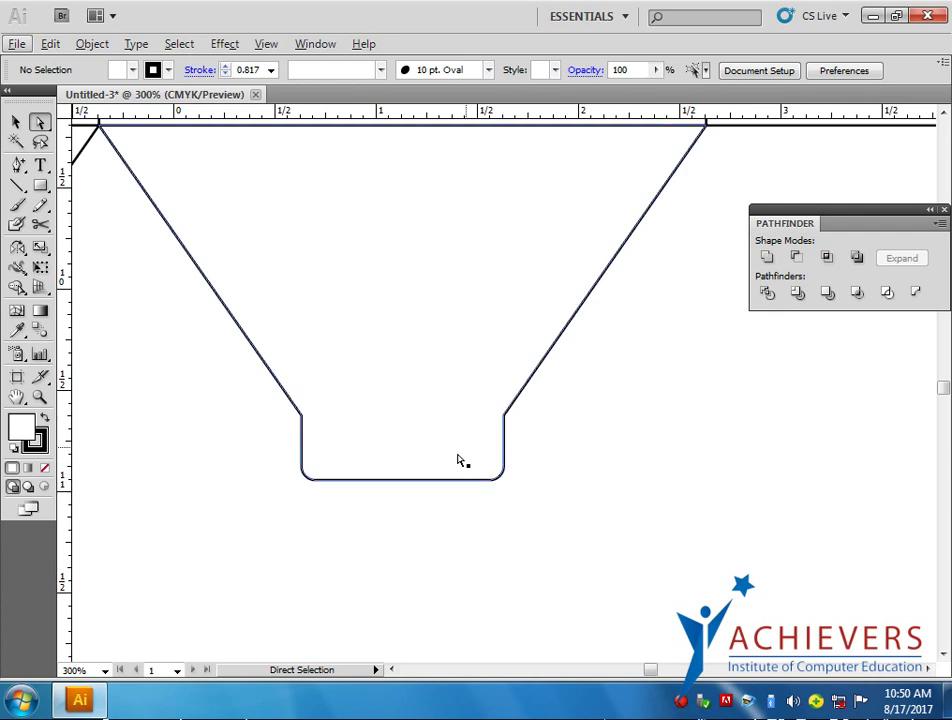
drag(458, 461, 402, 497)
alt+scroll(402, 497, down, 2)
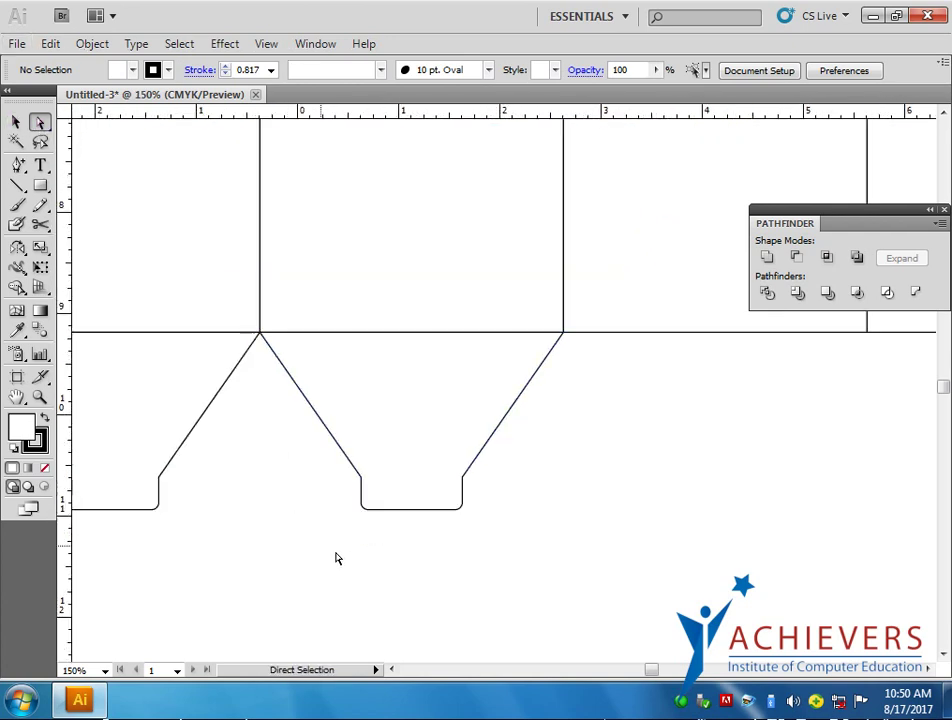
Step: Raise the copy's bottom anchors twice, then nudge its lower-left and lower-right corners left
drag(337, 558, 556, 446)
key(shift+Up)
key(shift+Up)
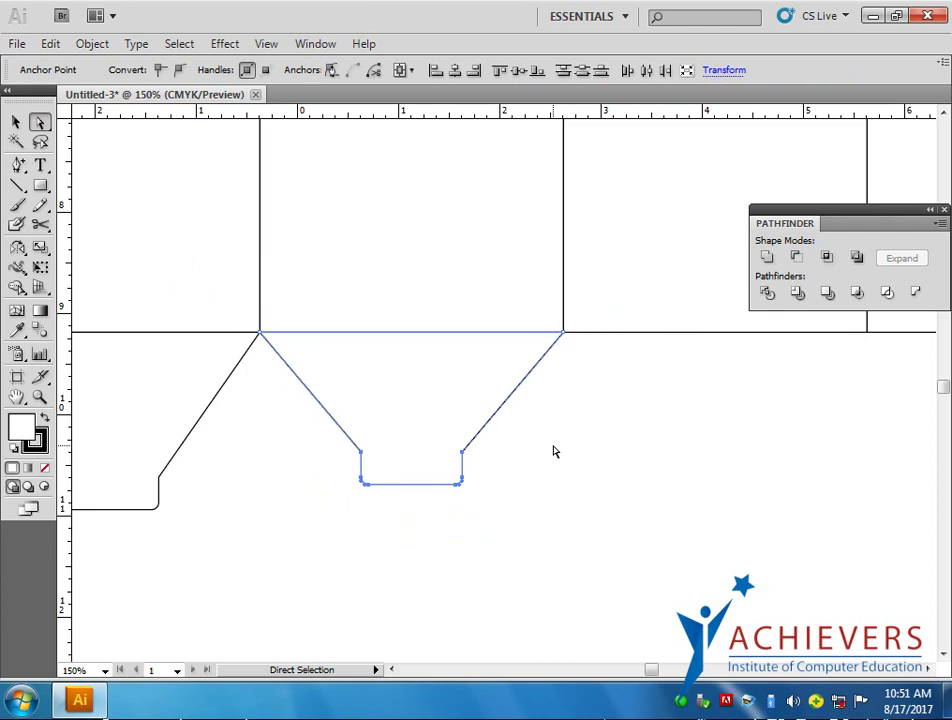
key(shift+Up)
key(shift+Up)
drag(338, 482, 384, 416)
key(shift+Left)
key(shift+Left)
key(shift+Left)
key(shift+Left)
key(shift+Left)
key(shift+Left)
key(shift+Left)
click(351, 557)
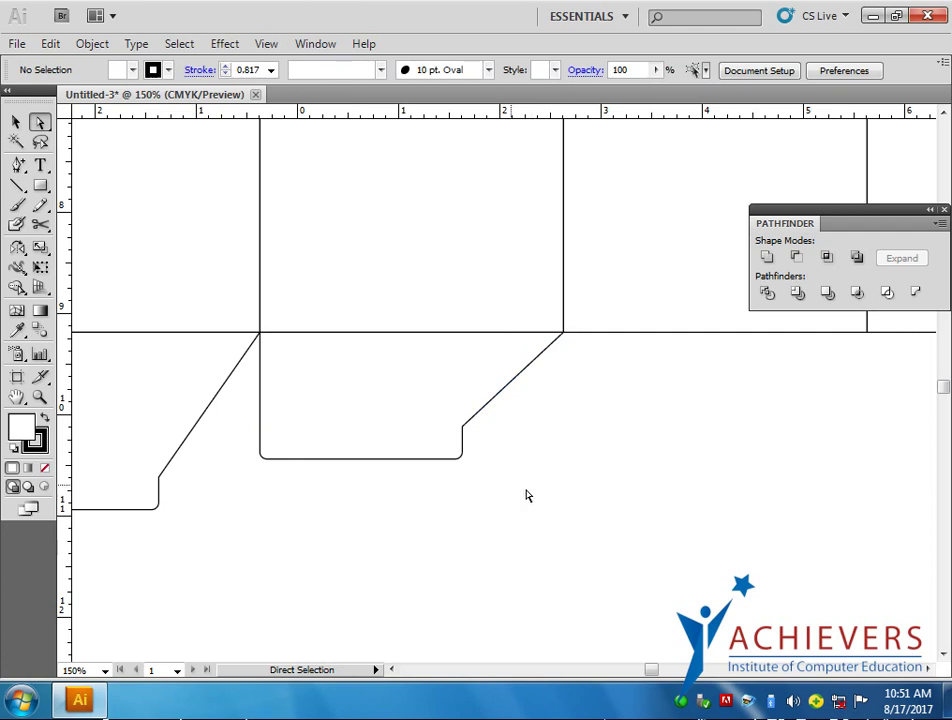
drag(530, 503, 424, 413)
key(shift+Left)
key(shift+Left)
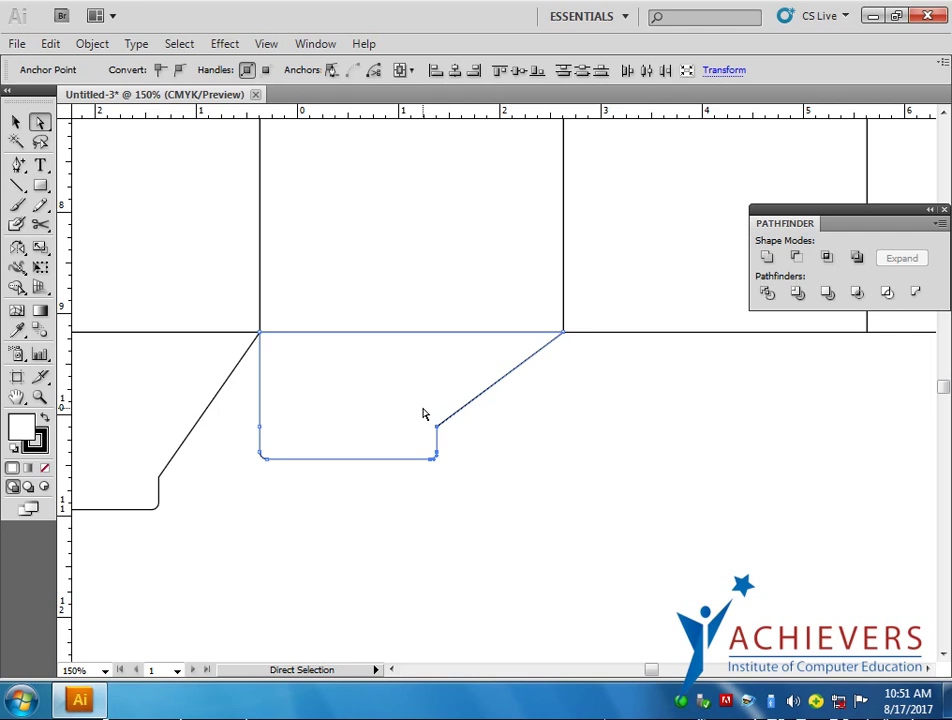
Step: Nudge the flap's lower-right anchors left and right to try out the right-side slant
key(v)
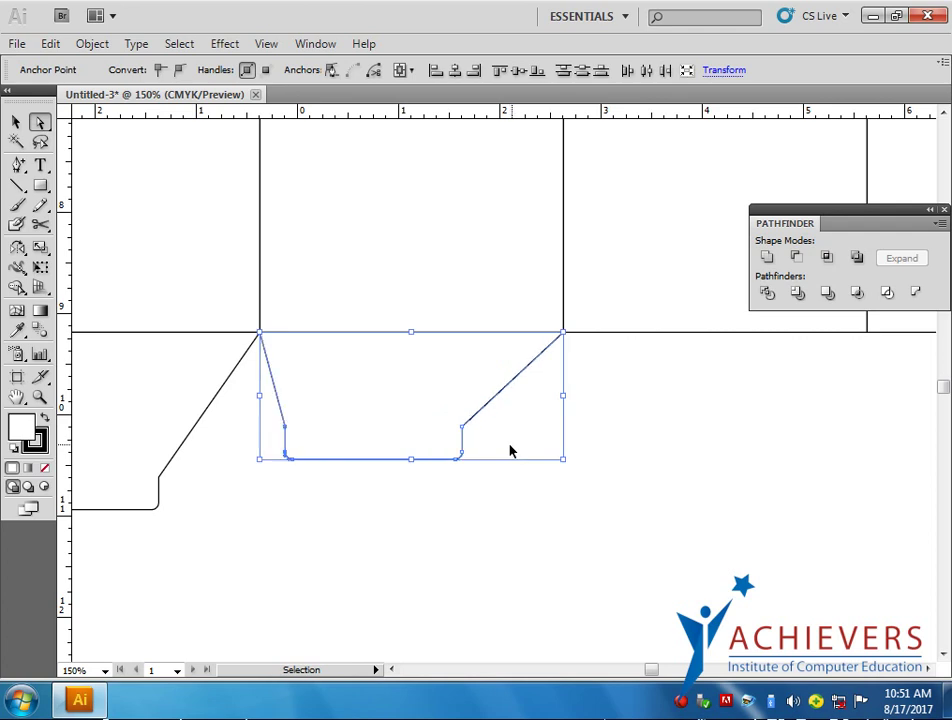
drag(513, 478, 453, 386)
key(Right)
key(Right)
key(Right)
key(Right)
key(Right)
key(Right)
key(Right)
key(Right)
key(Right)
key(Left)
key(Left)
key(Left)
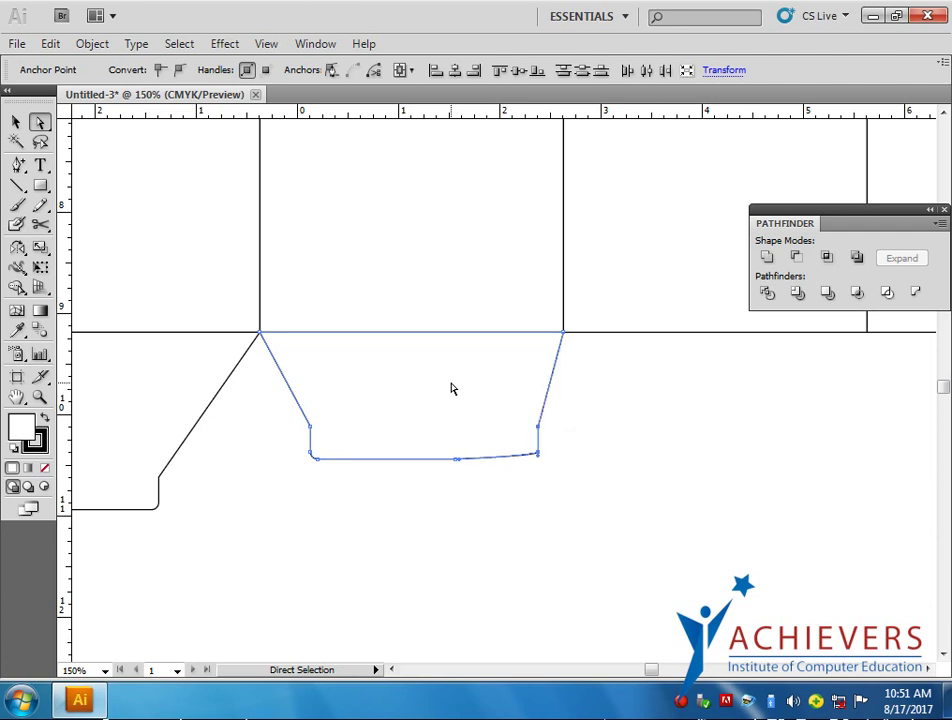
key(Left)
key(Left)
key(Left)
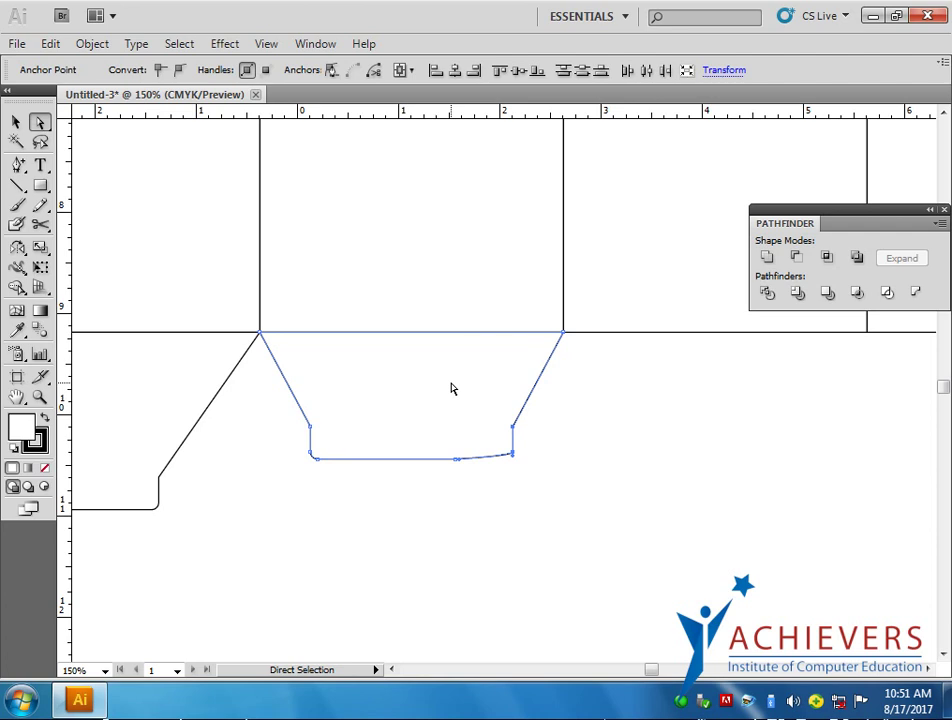
key(Right)
key(Right)
key(Right)
key(Right)
key(Right)
key(Right)
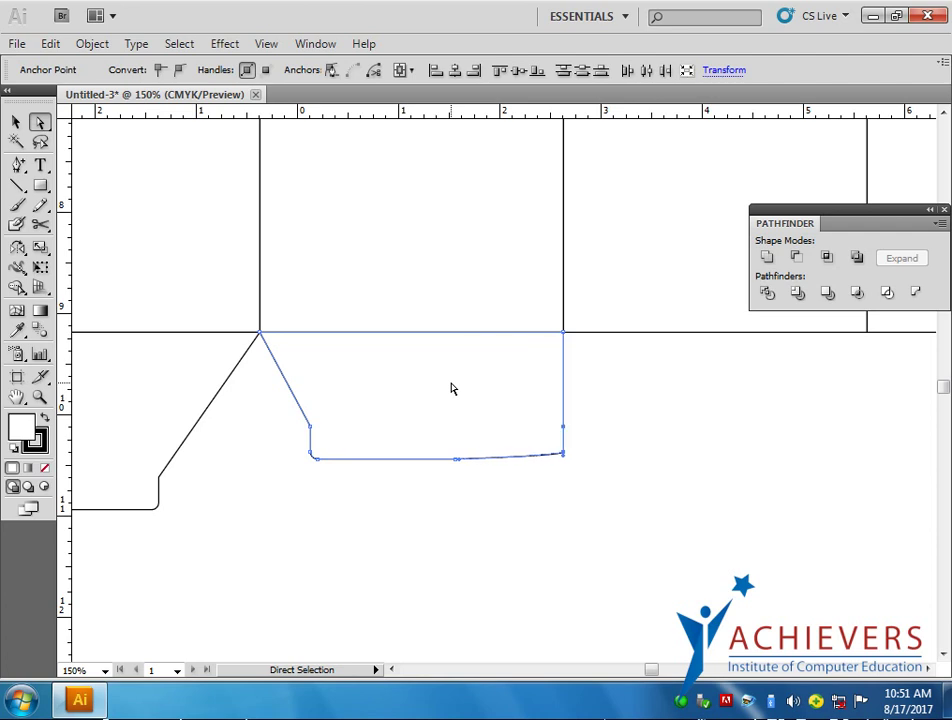
key(Left)
key(Left)
key(Left)
key(Left)
key(Left)
key(Left)
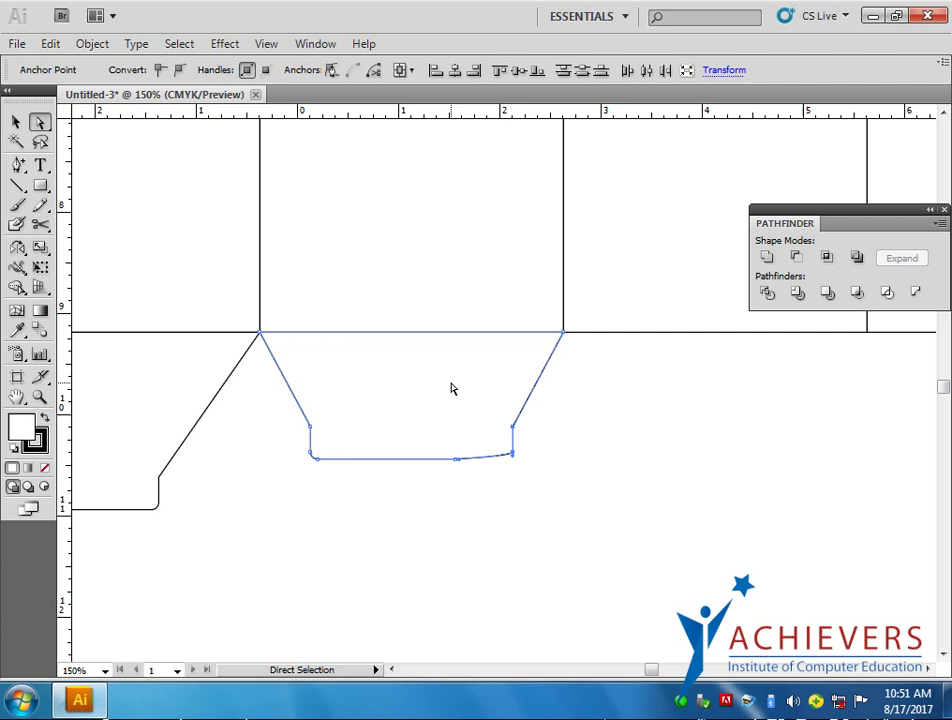
key(Left)
key(Left)
key(Left)
key(Left)
key(Left)
key(Left)
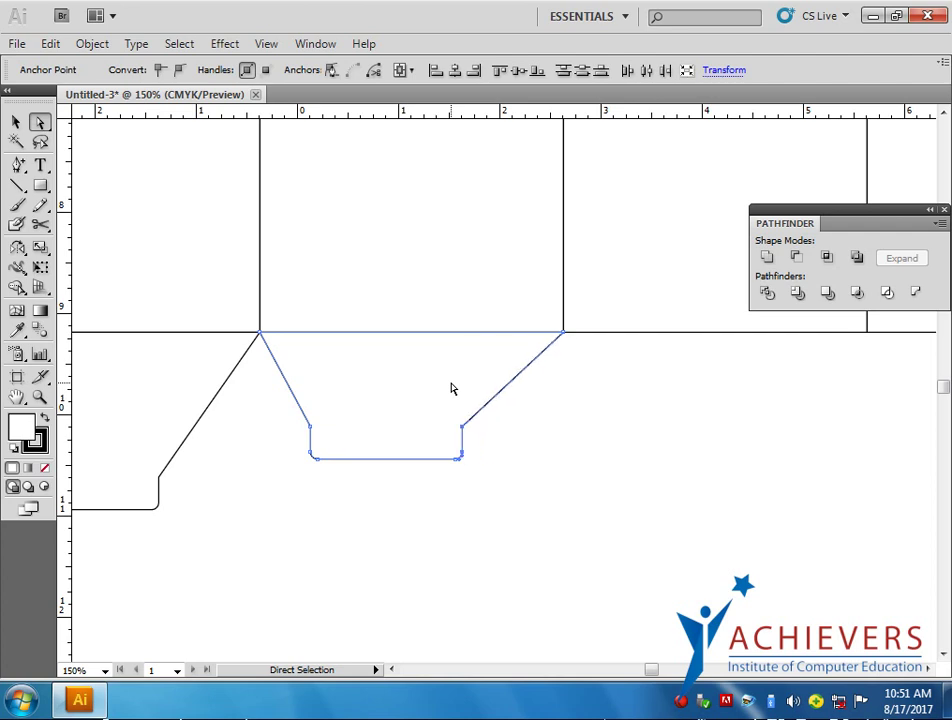
key(Left)
key(Left)
key(Left)
key(Left)
key(Left)
key(Left)
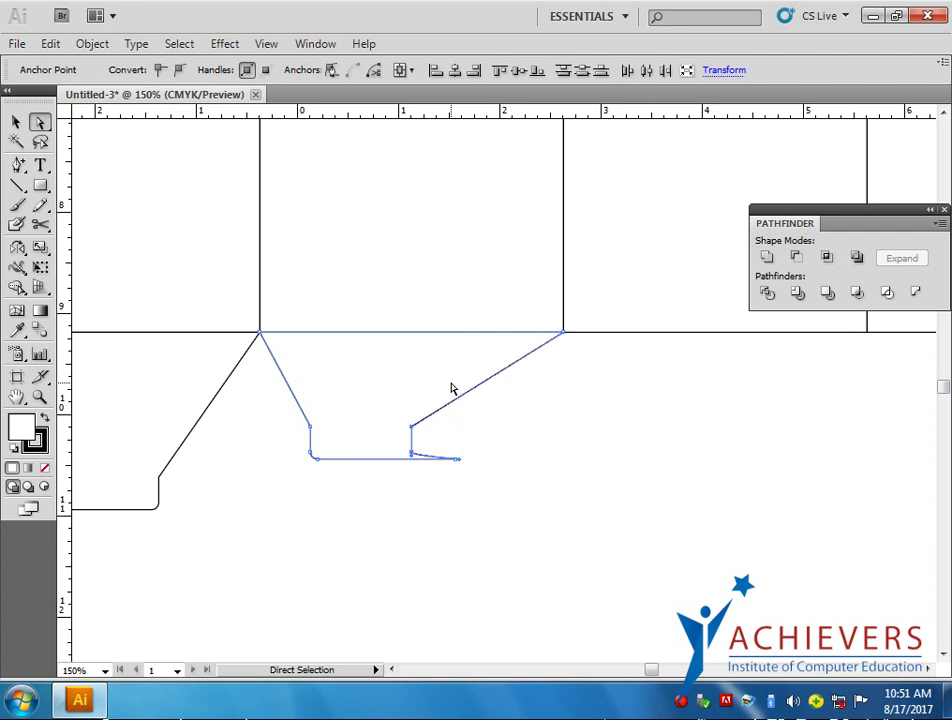
key(ctrl+z)
key(ctrl+z)
key(ctrl+z)
key(ctrl+z)
key(ctrl+z)
key(ctrl+z)
Step: Adjust the lower-left and lower-right anchors, finally widening the rounded base to the right
drag(519, 523, 417, 396)
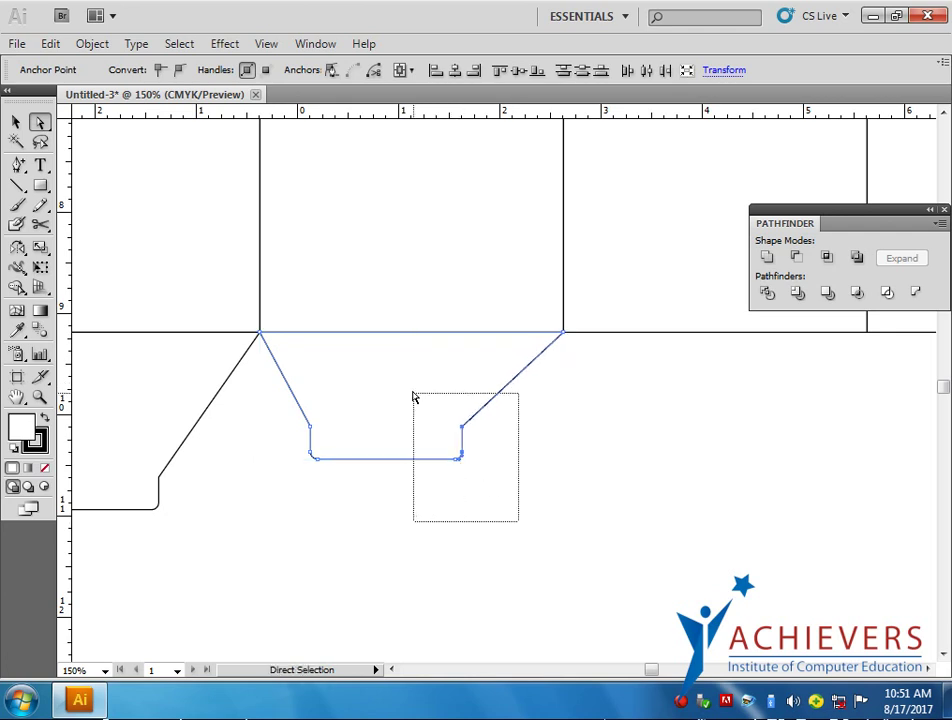
key(Left)
key(Left)
key(Left)
key(Left)
key(Left)
key(Left)
key(Left)
key(Left)
key(Left)
drag(291, 482, 326, 414)
key(Left)
key(Left)
key(Left)
key(Left)
key(Left)
key(Left)
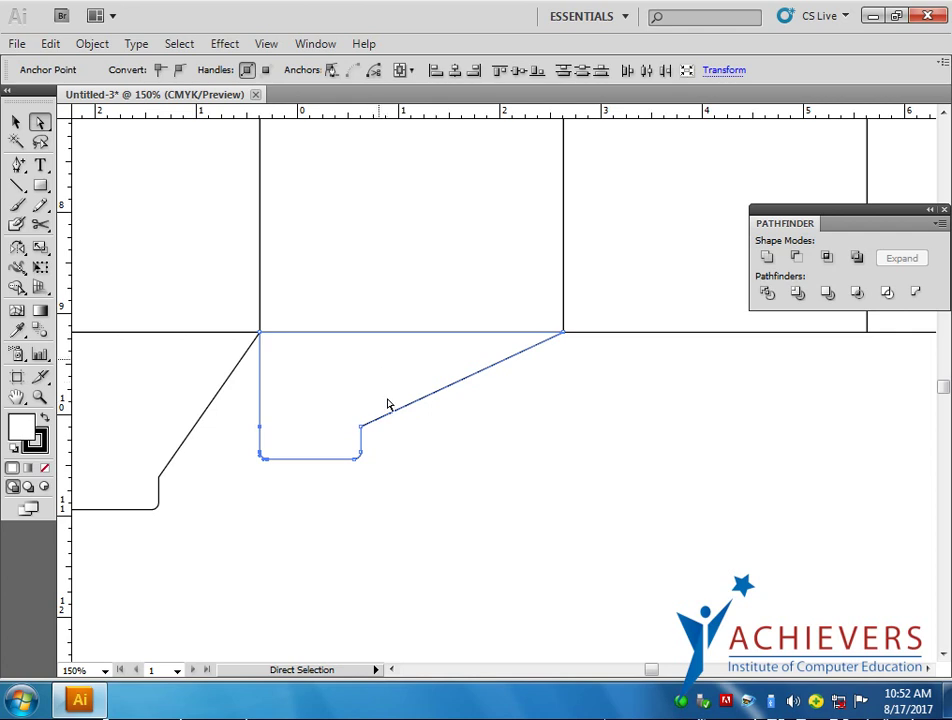
drag(450, 521, 333, 401)
key(Right)
key(Right)
key(Right)
key(Right)
key(Right)
key(Right)
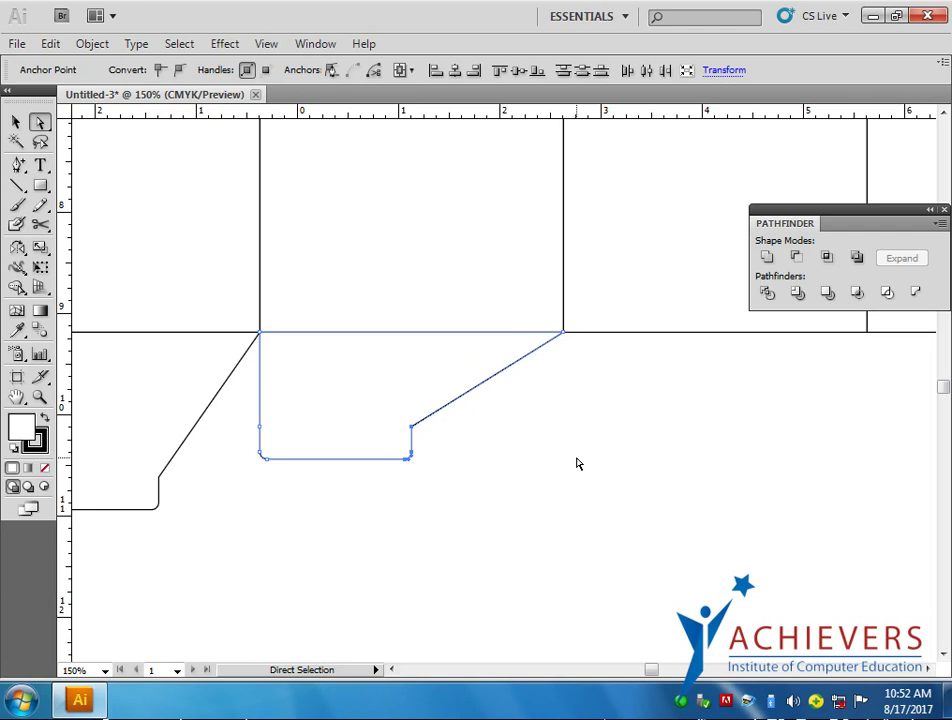
Step: Zoom in on the flap's bottom-left corner and select its corner anchors
drag(521, 453, 521, 493)
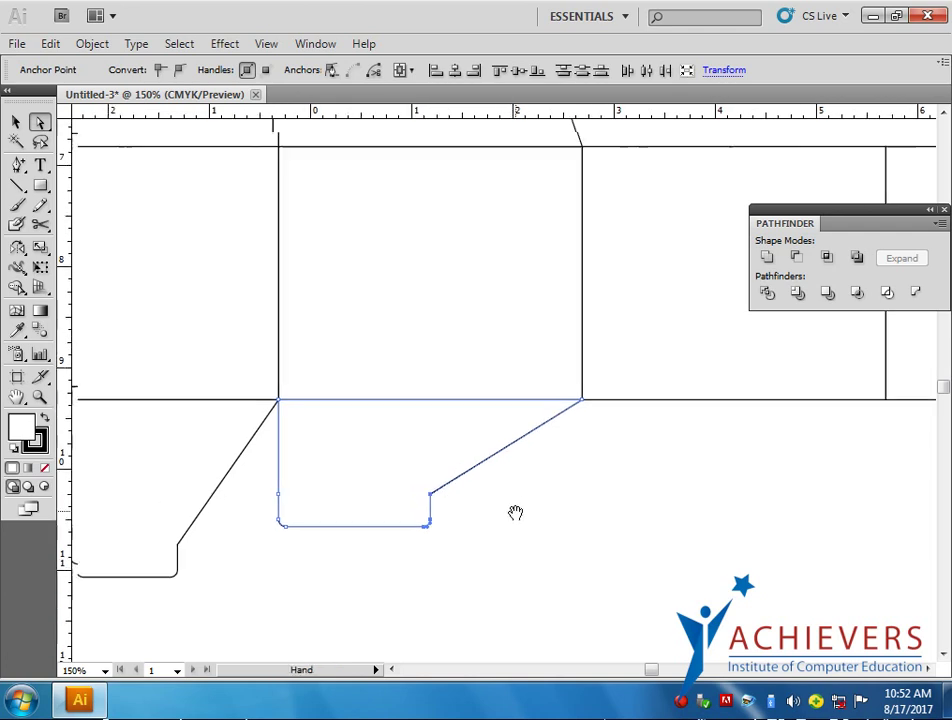
scroll(292, 519, up, 2)
scroll(292, 519, up, 1)
scroll(292, 519, up, 1)
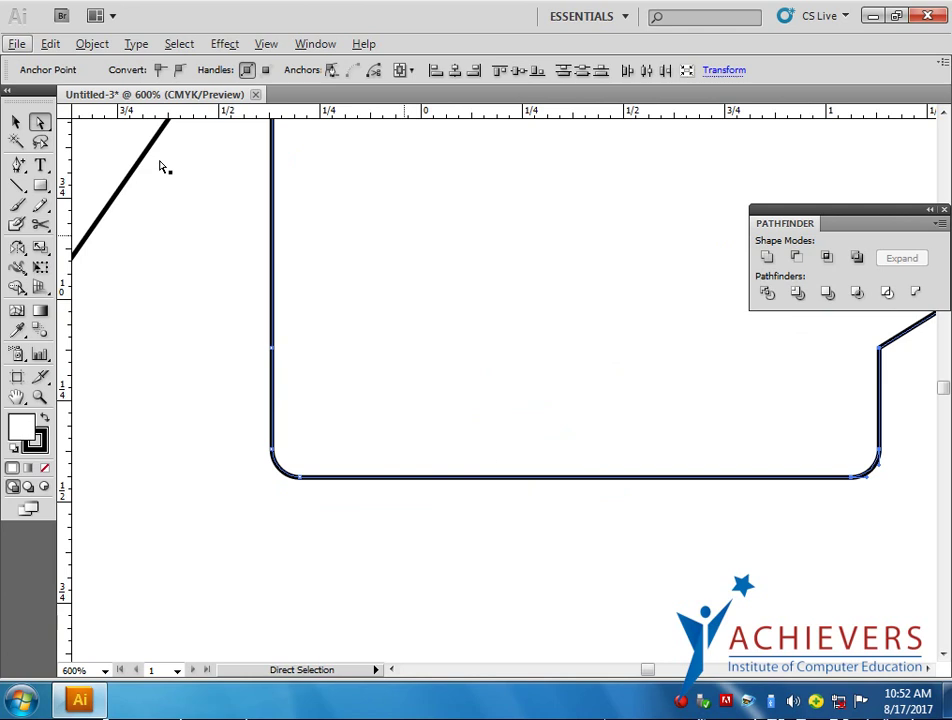
click(18, 166)
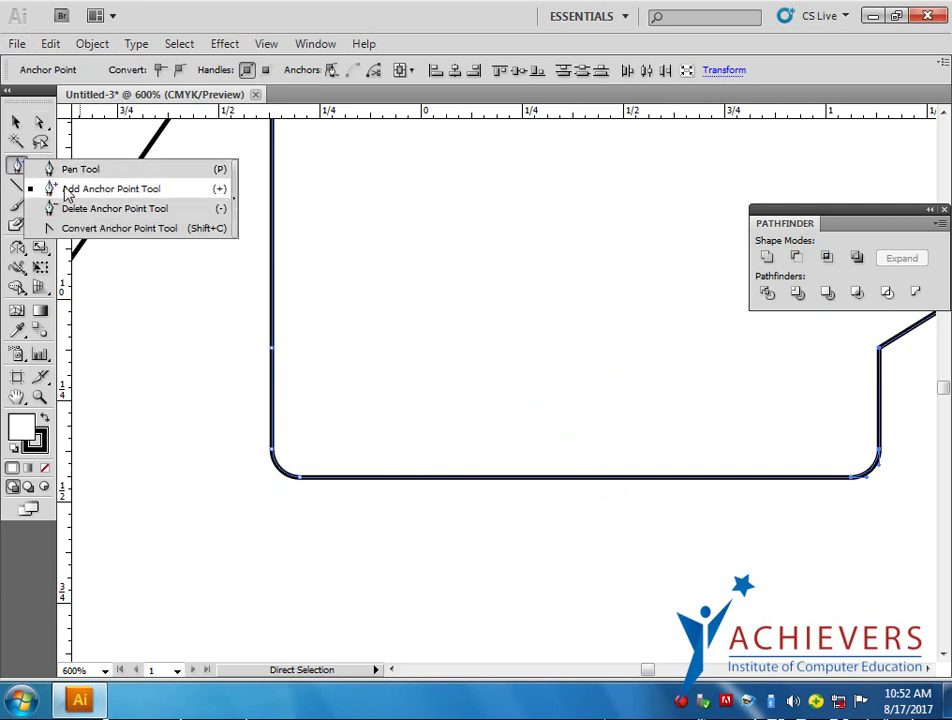
click(66, 176)
click(40, 121)
drag(221, 527, 390, 431)
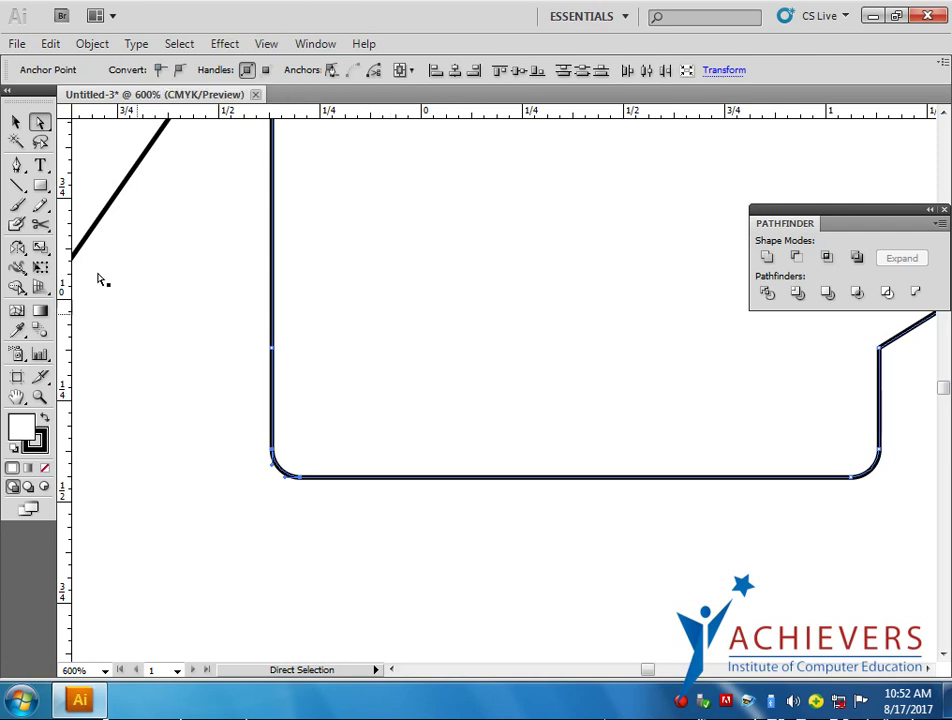
drag(362, 525, 293, 441)
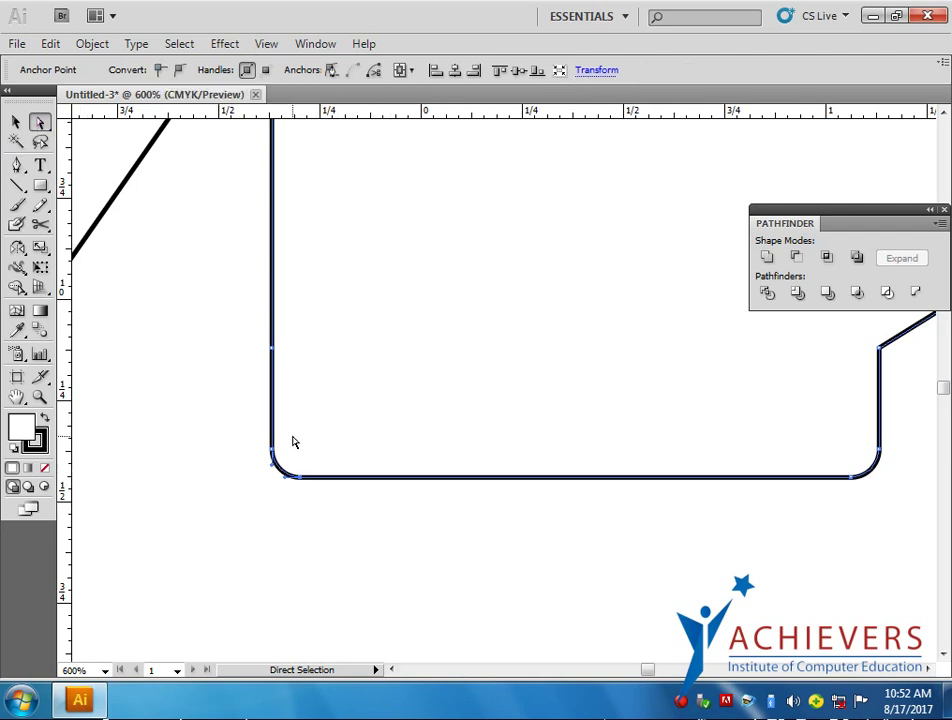
key(shift+Left)
key(shift+Left)
key(ctrl+z)
key(ctrl+z)
Step: Drag the corner anchor left to flatten the rounded bottom-left curve
alt+scroll(276, 502, up, 2)
alt+scroll(276, 503, up, 1)
alt+scroll(304, 442, up, 1)
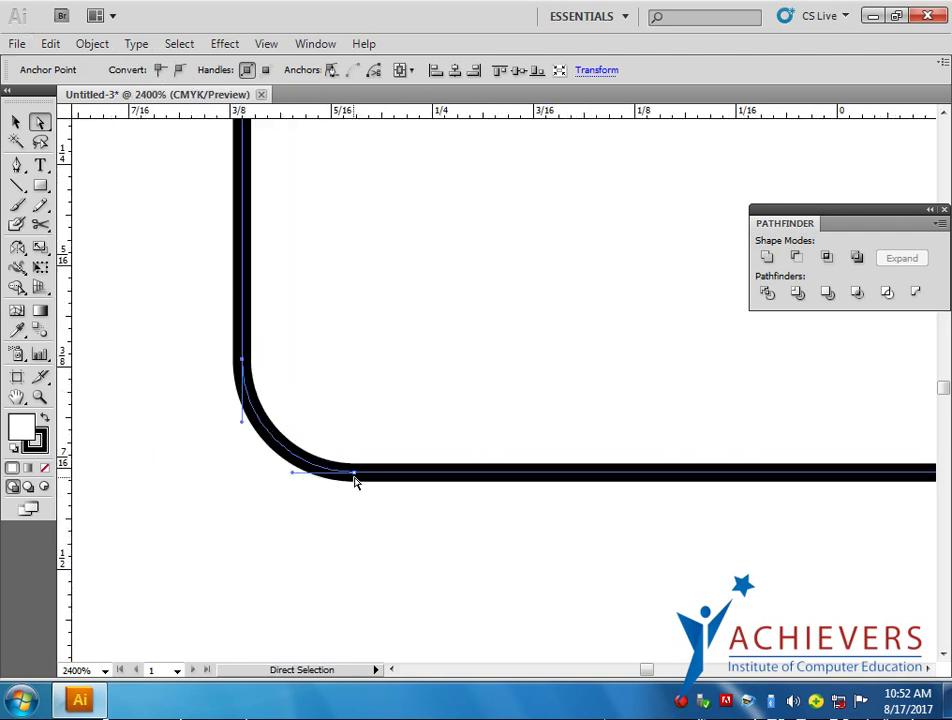
drag(355, 472, 355, 525)
key(ctrl+z)
click(242, 362)
drag(355, 472, 249, 467)
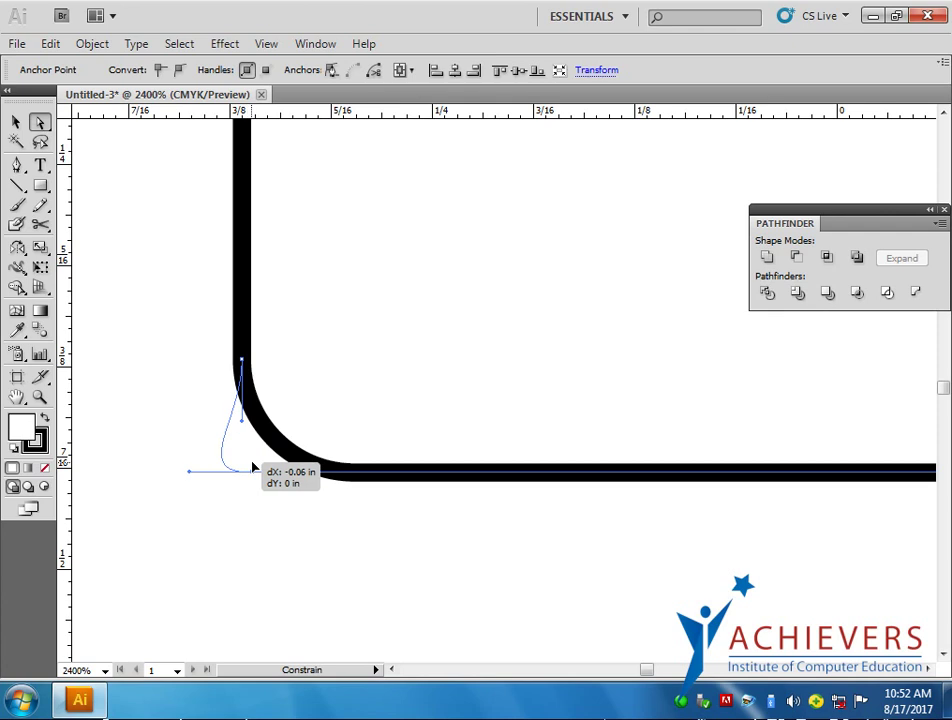
drag(249, 467, 247, 467)
Step: Add a vertical guide at the flap's left edge and snap the corner anchor and handle onto it
mouse_move(54, 472)
mouse_down()
mouse_move(243, 327)
mouse_move(242, 340)
mouse_up()
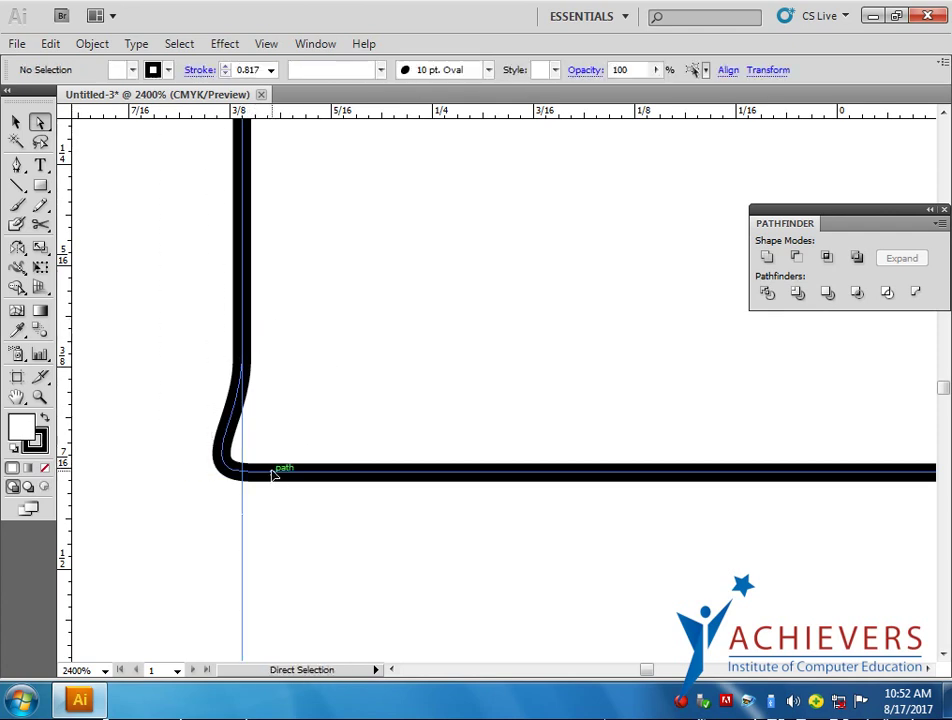
click(252, 471)
scroll(255, 481, up, 2)
drag(250, 447, 243, 452)
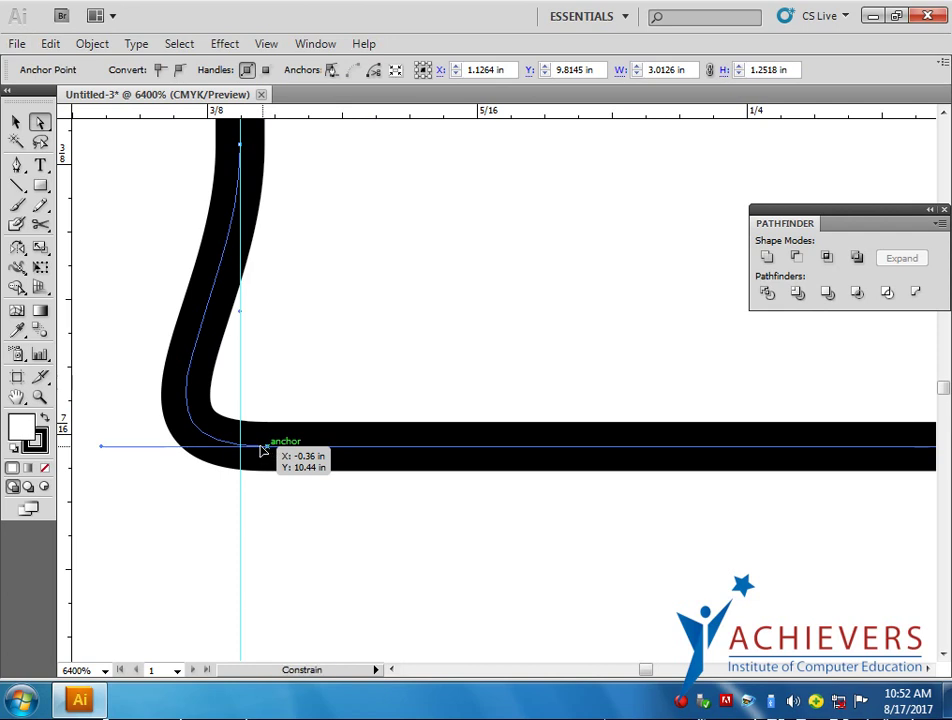
key(ctrl+minus)
key(ctrl+minus)
key(ctrl+minus)
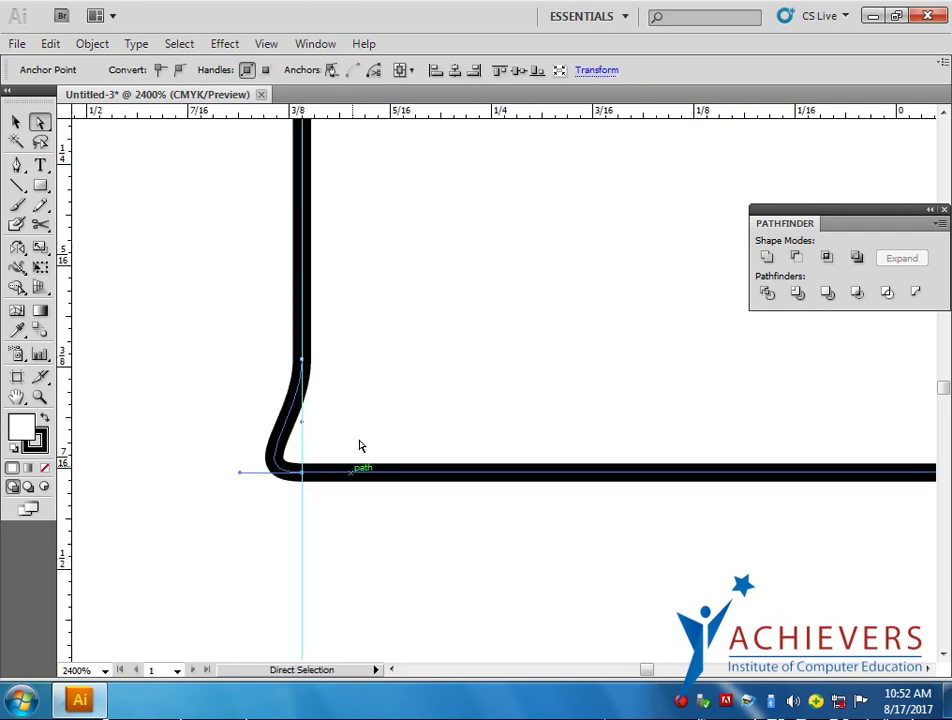
scroll(340, 420, up, 1)
drag(240, 518, 303, 524)
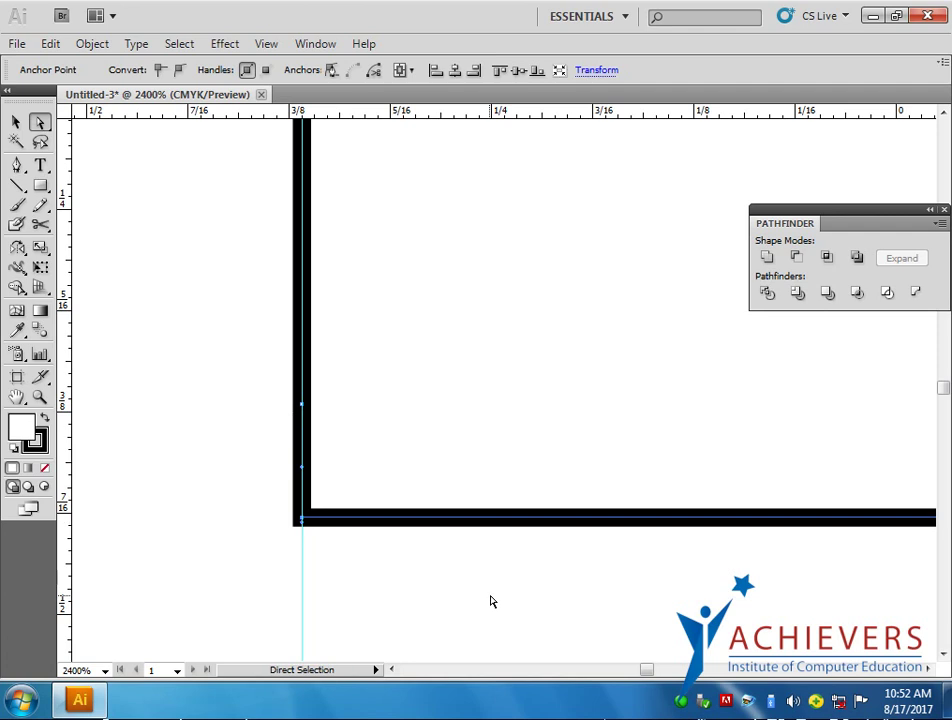
click(16, 166)
click(90, 208)
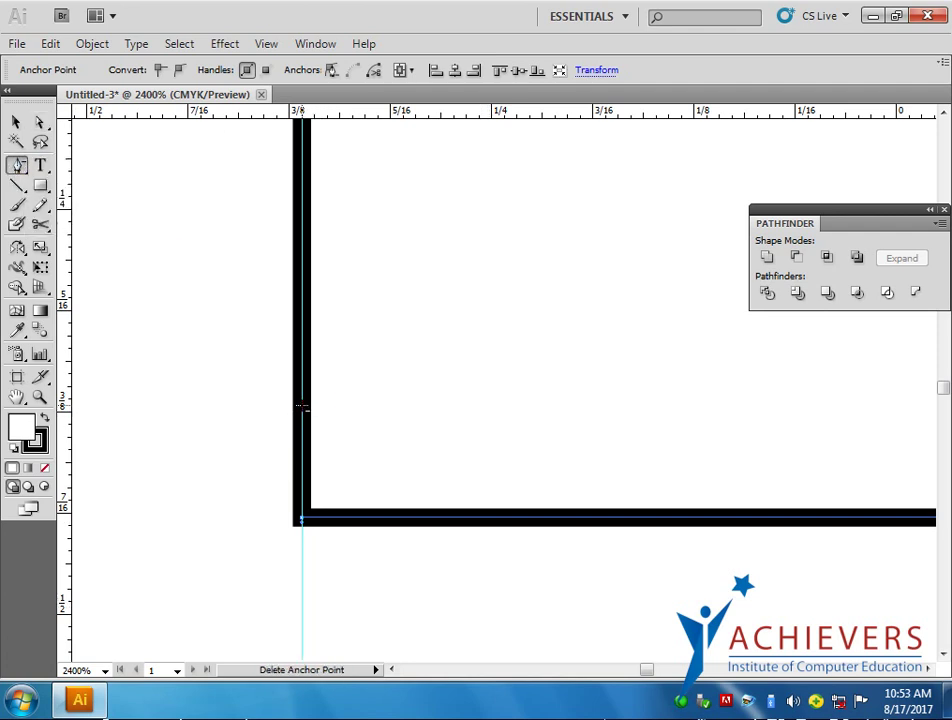
Step: Select and delete the vertical guide beside the bottom flap
scroll(450, 452, down, 1)
scroll(450, 452, down, 2)
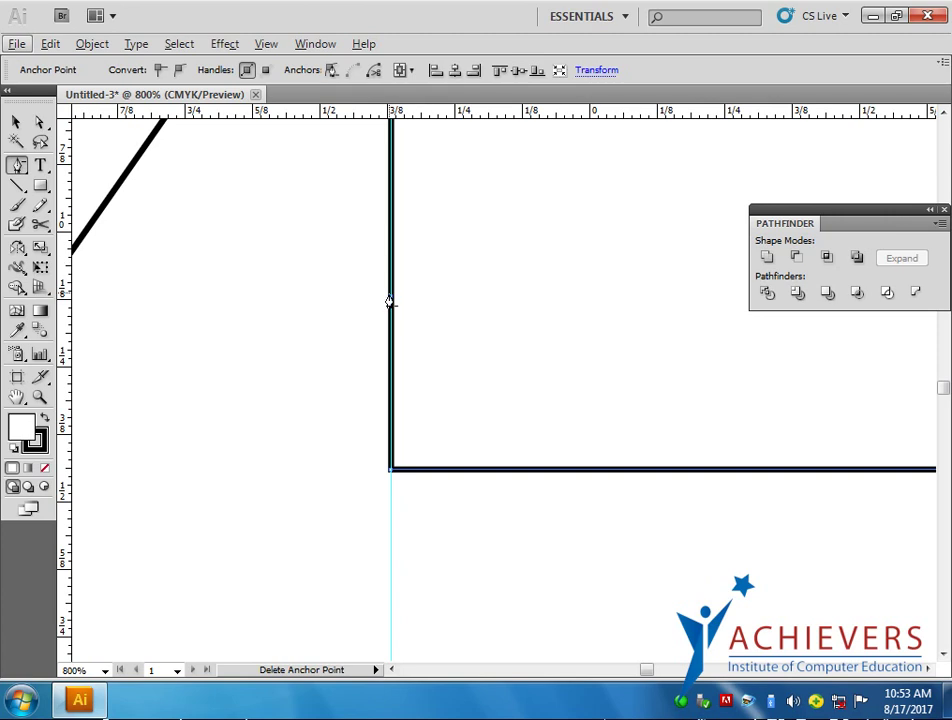
scroll(276, 354, down, 3)
scroll(276, 365, down, 1)
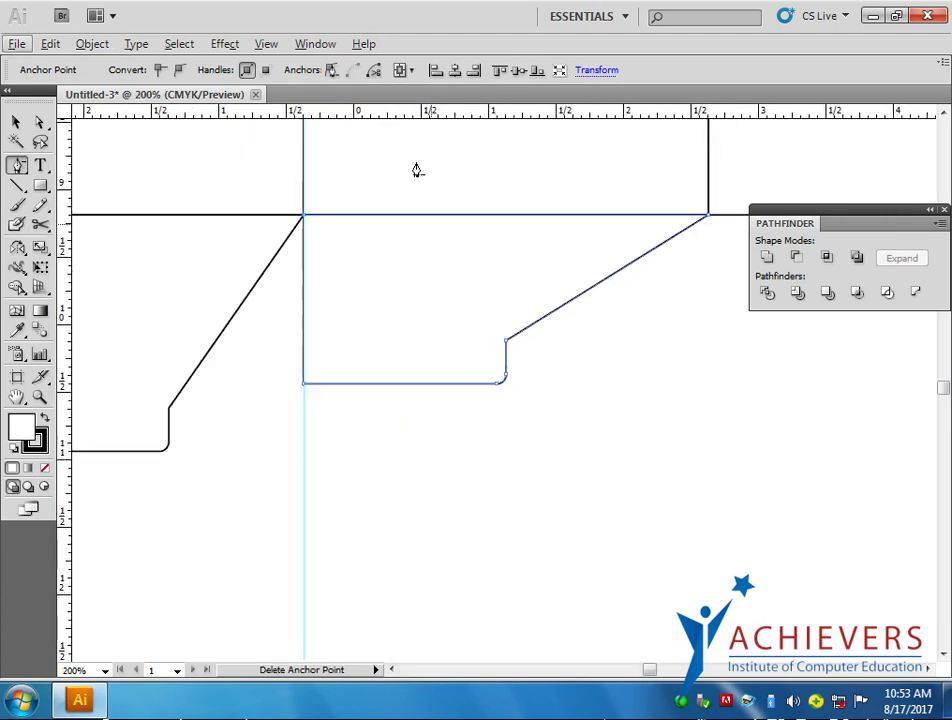
click(16, 121)
click(365, 495)
drag(378, 487, 306, 552)
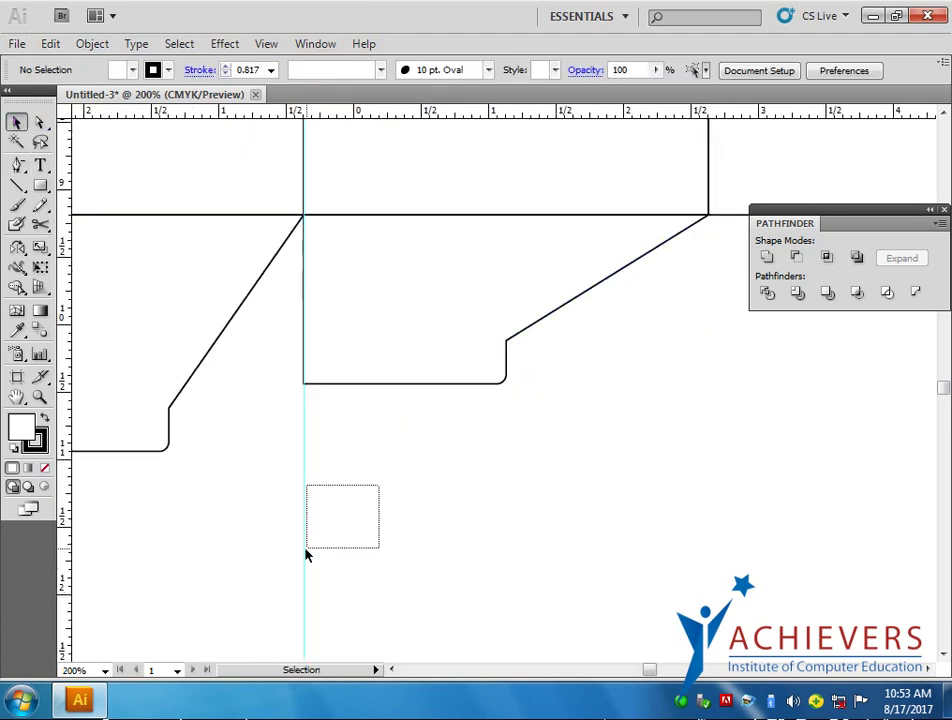
drag(374, 537, 229, 588)
key(Delete)
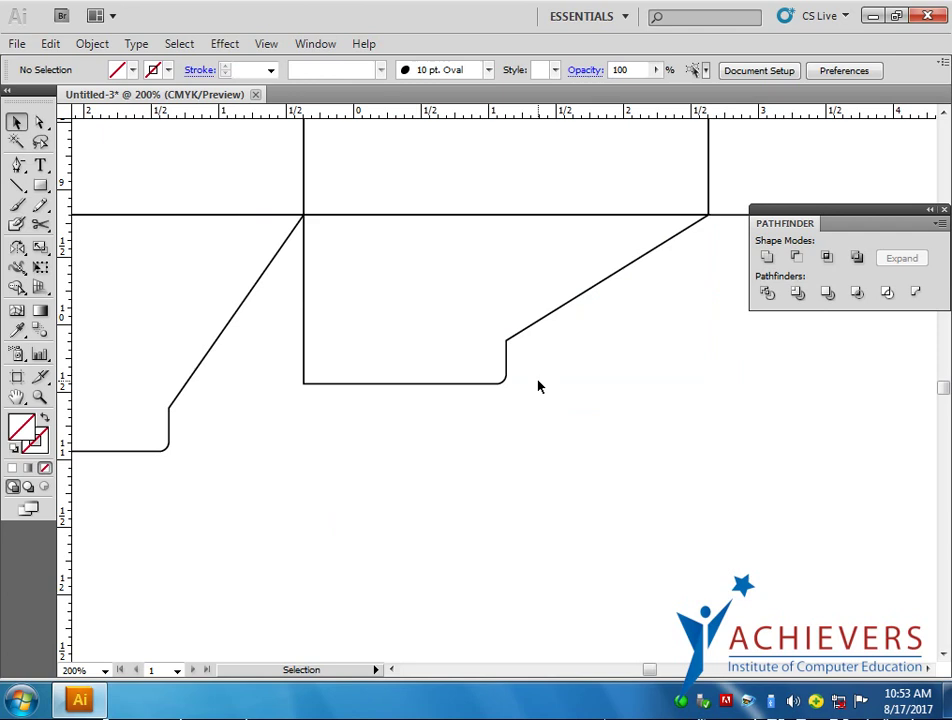
Step: Raise the notch's inner corner anchor for a taller vertical step, then zoom out
click(40, 121)
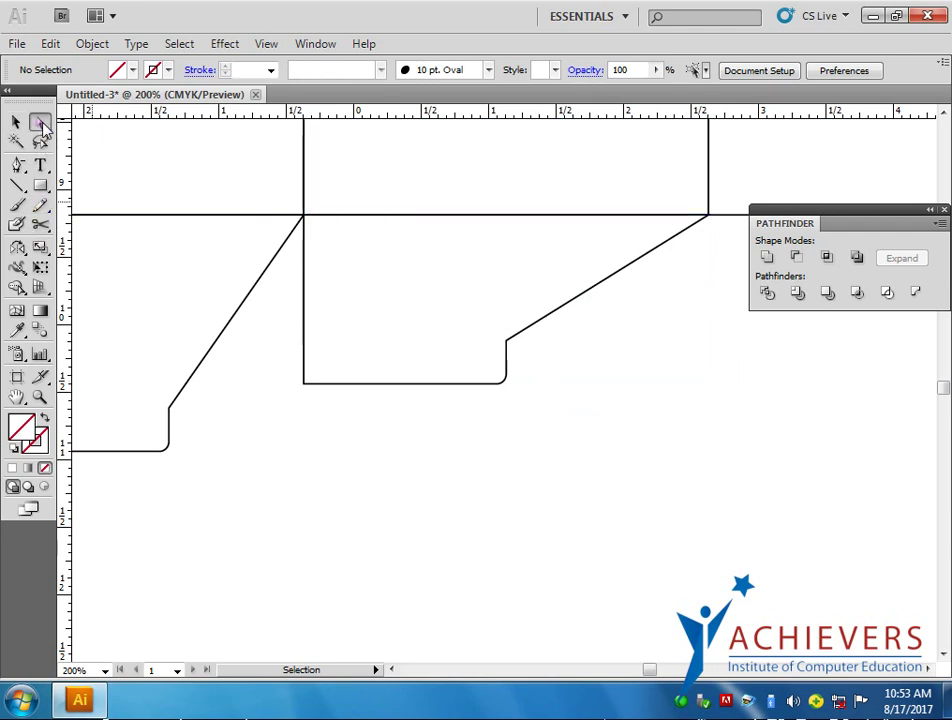
drag(564, 365, 305, 314)
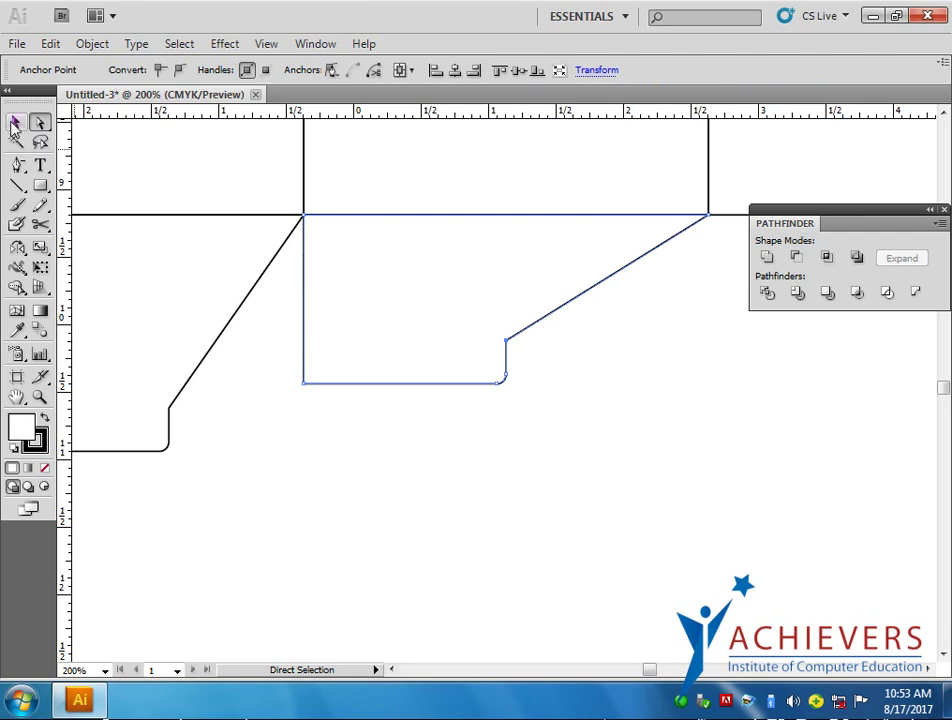
click(15, 123)
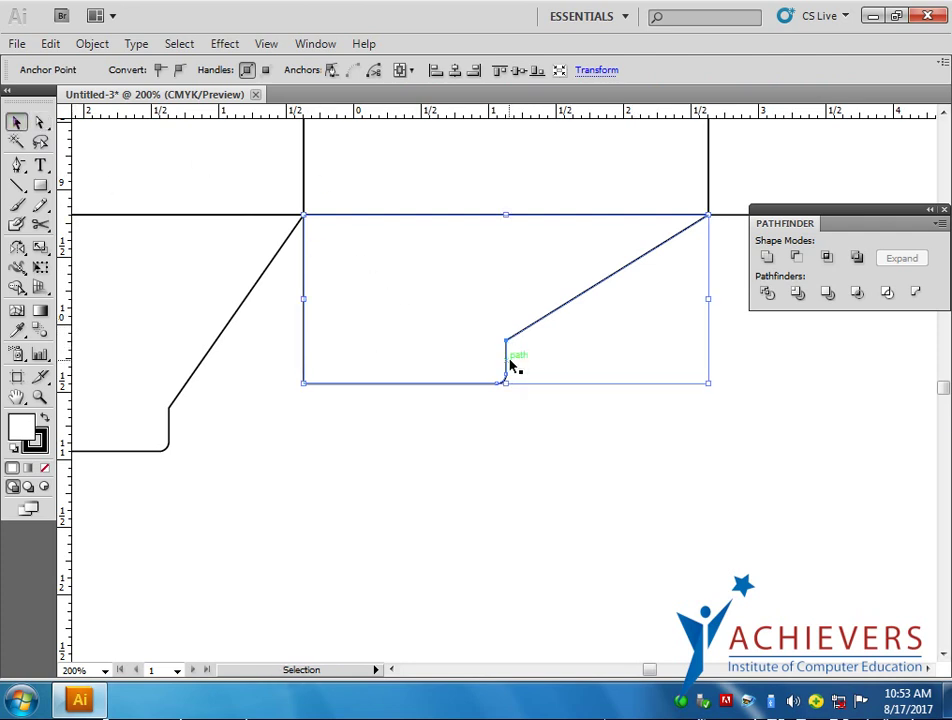
click(40, 123)
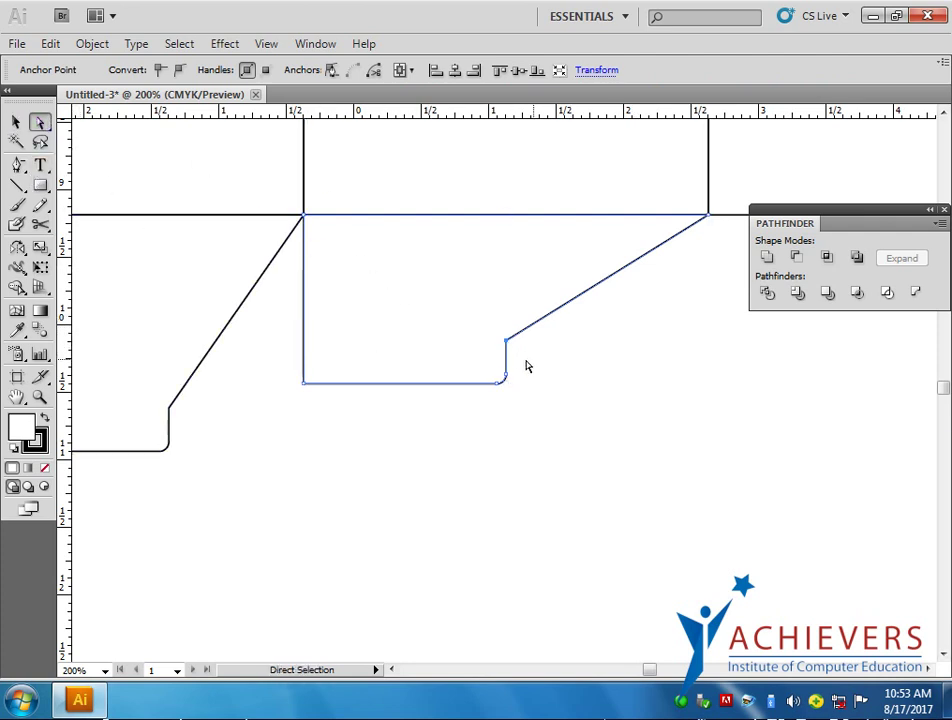
drag(506, 340, 506, 306)
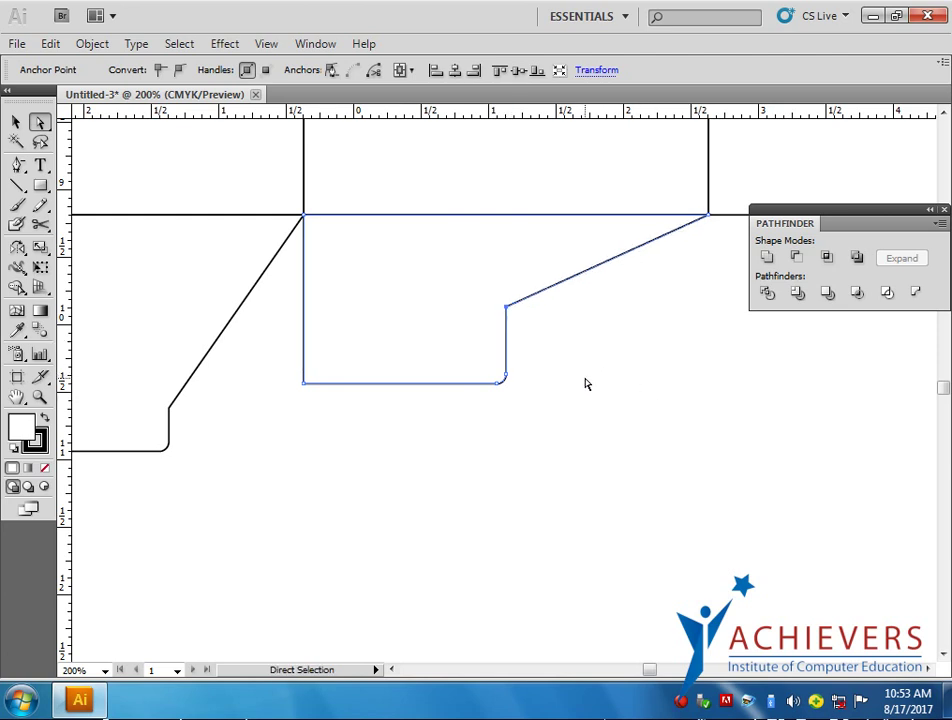
key(ctrl+z)
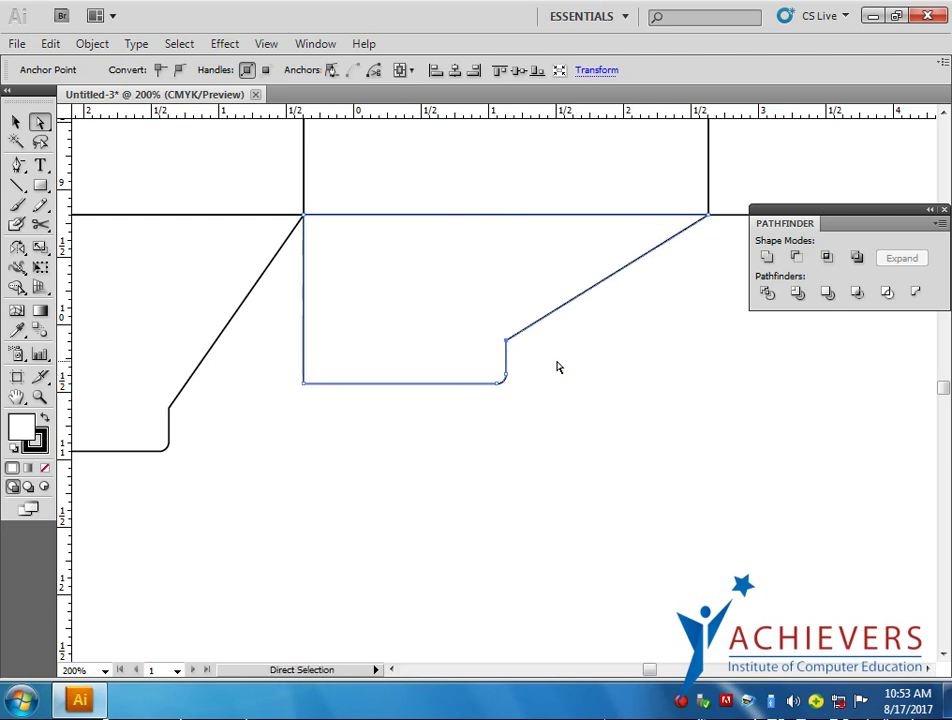
drag(507, 340, 510, 325)
click(608, 440)
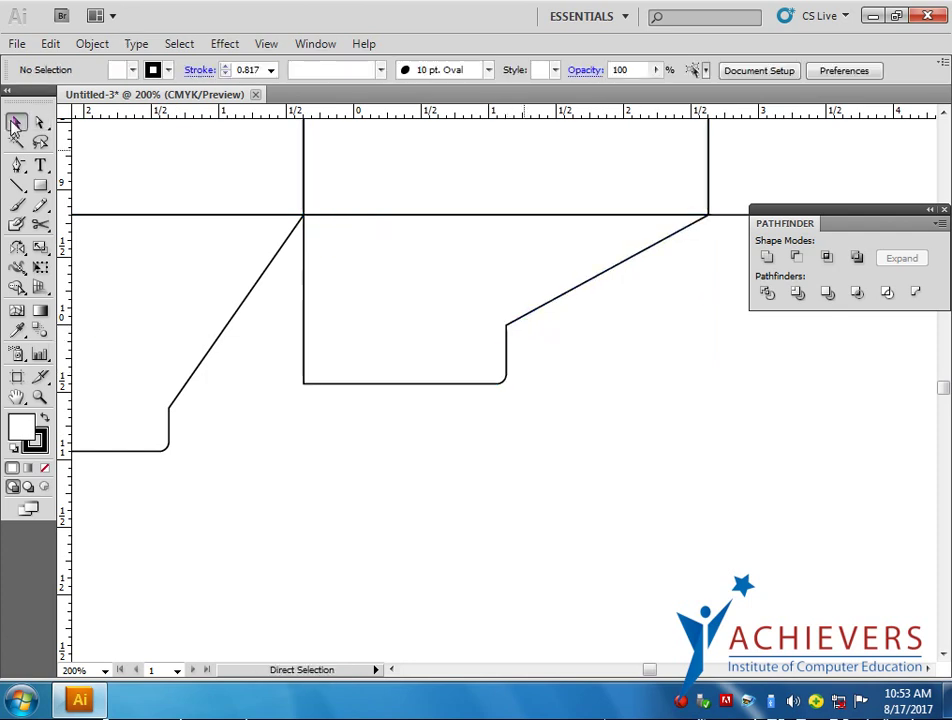
click(15, 122)
key(ctrl+minus)
key(ctrl+minus)
key(ctrl+minus)
mouse_move(455, 404)
mouse_down()
mouse_move(474, 495)
mouse_move(424, 518)
mouse_up()
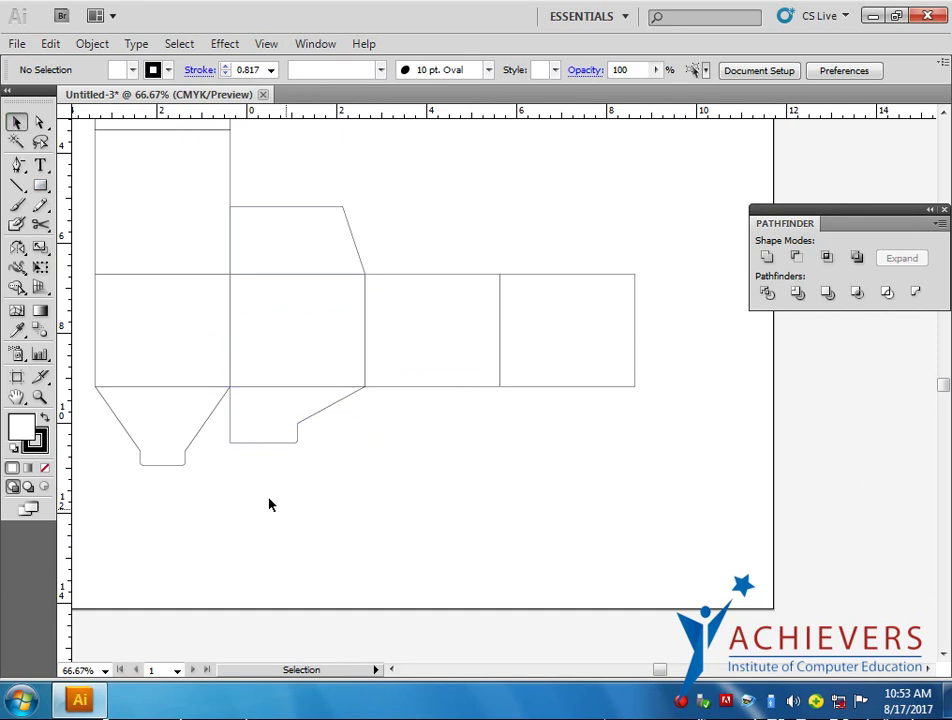
Step: Copy the notched bottom flap under the rightmost panel and reflect it to face the other way
drag(231, 422, 500, 424)
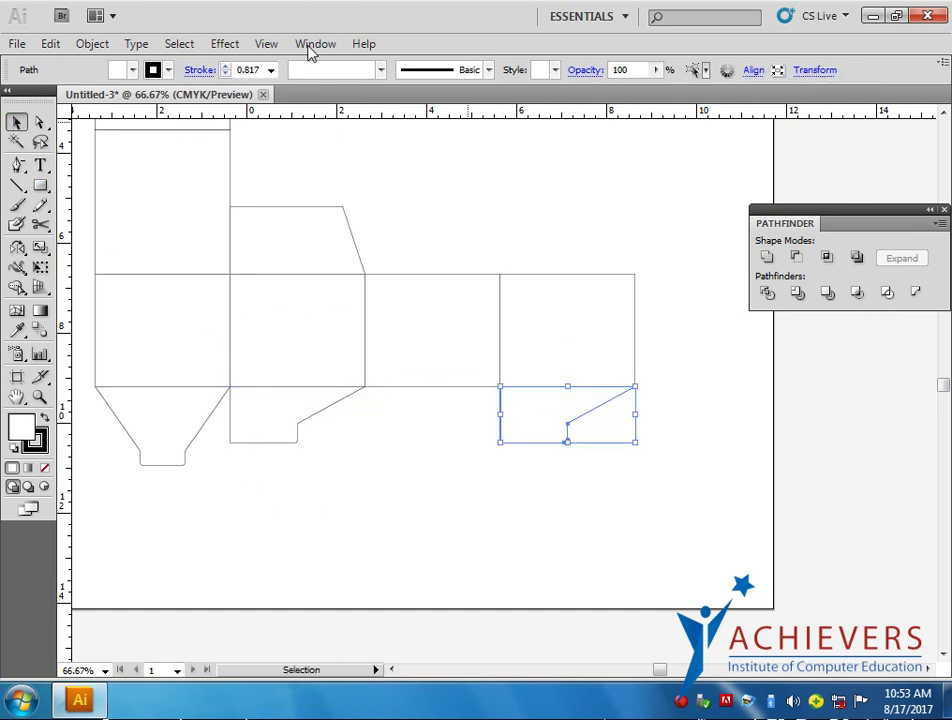
drag(17, 248, 63, 278)
drag(633, 408, 491, 395)
click(17, 122)
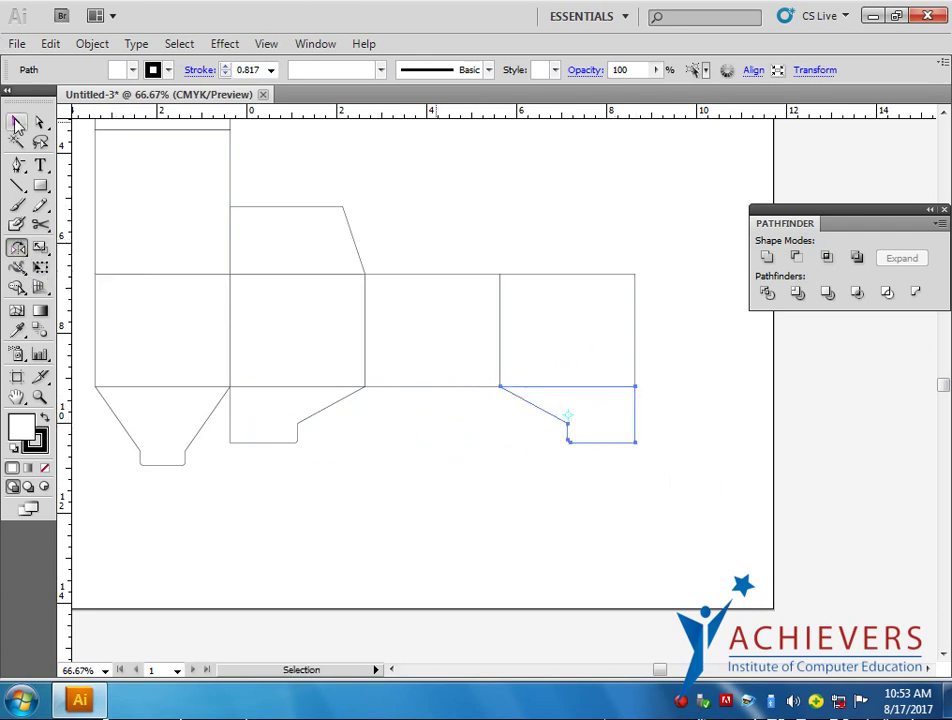
click(538, 557)
drag(708, 561, 682, 557)
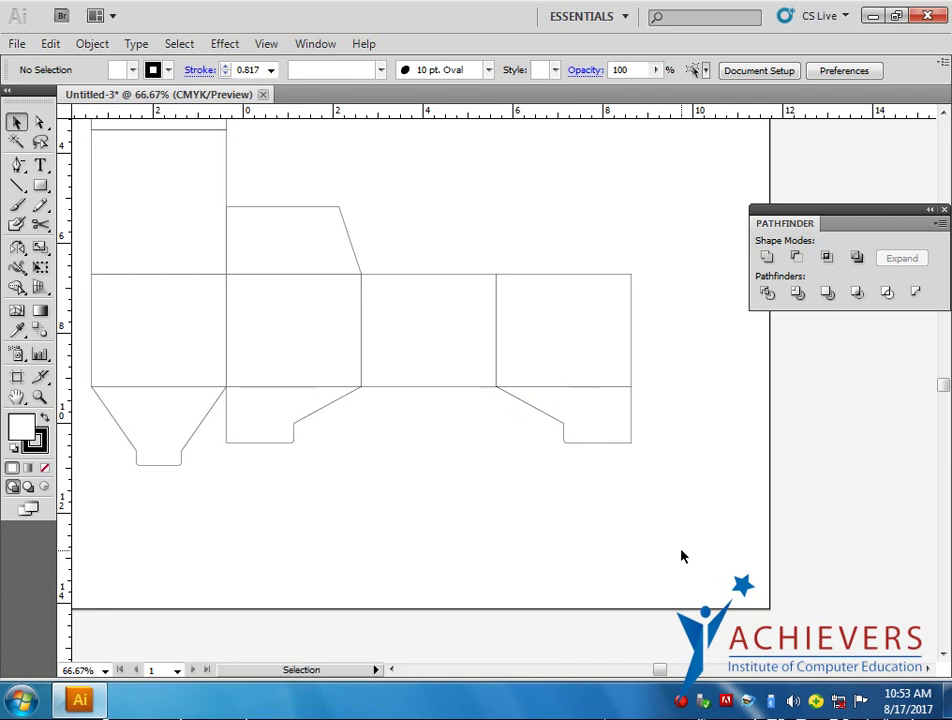
drag(521, 378, 493, 463)
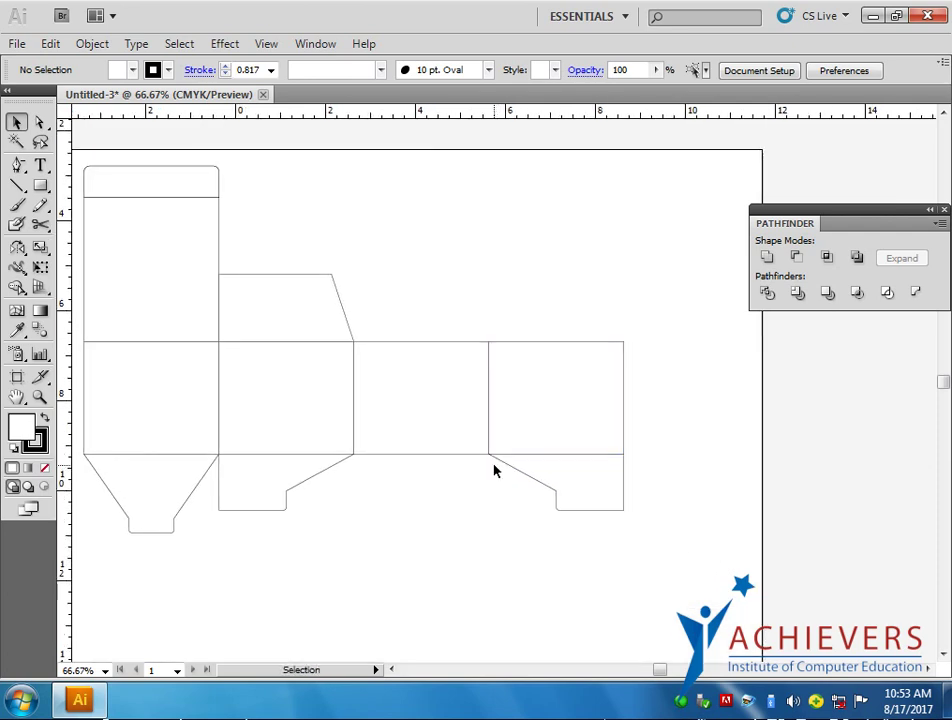
drag(272, 257, 304, 283)
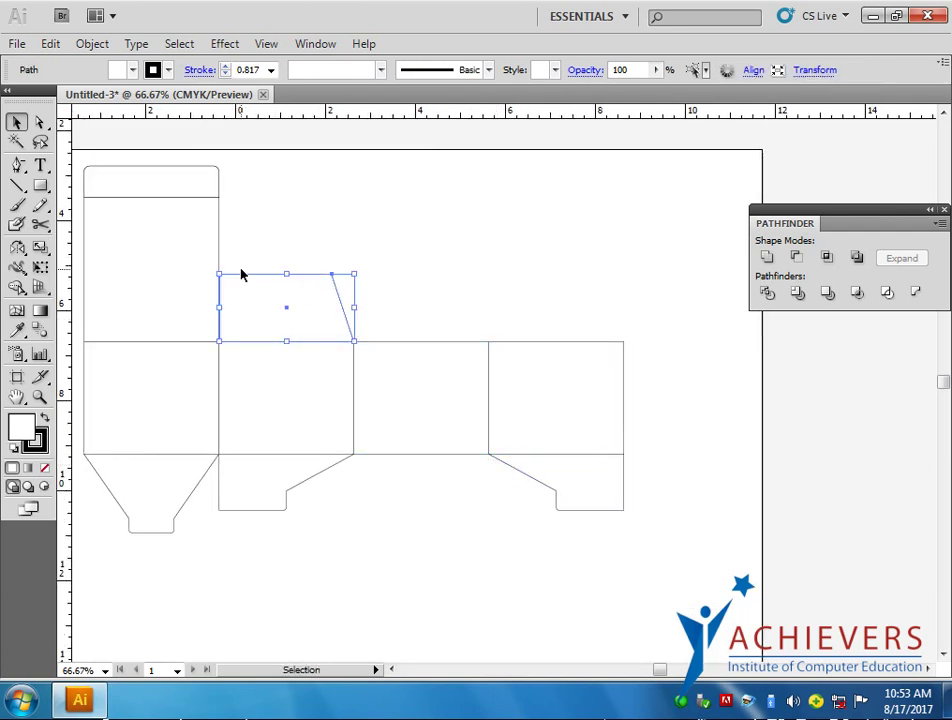
Step: Duplicate the top trapezoid flap onto the right panel and reflect it so it slants inward
drag(240, 281, 508, 281)
click(17, 247)
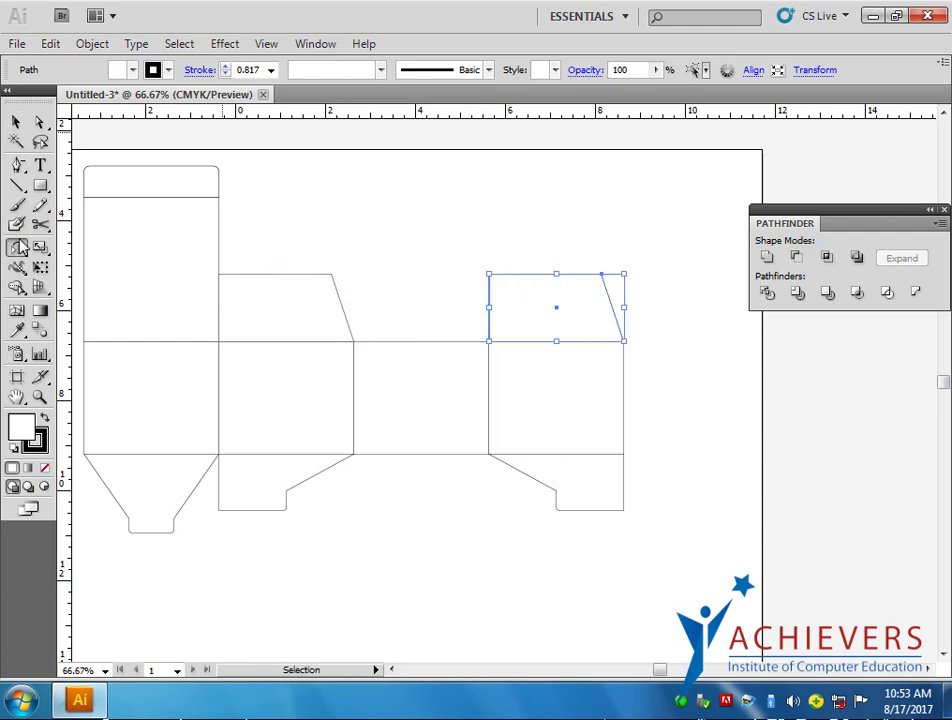
drag(629, 307, 493, 315)
key(v)
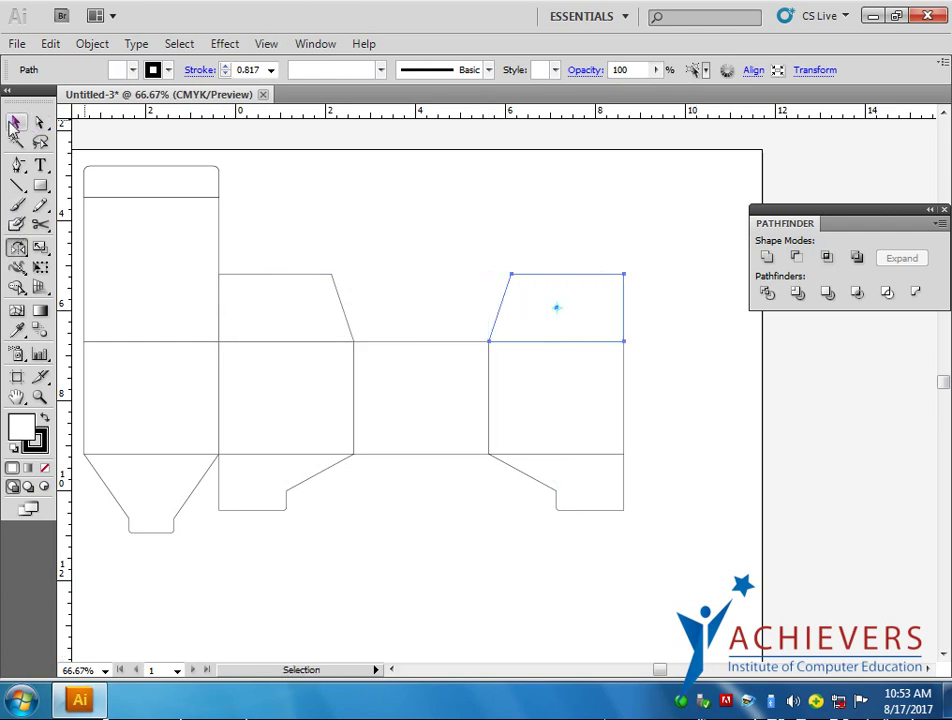
click(474, 223)
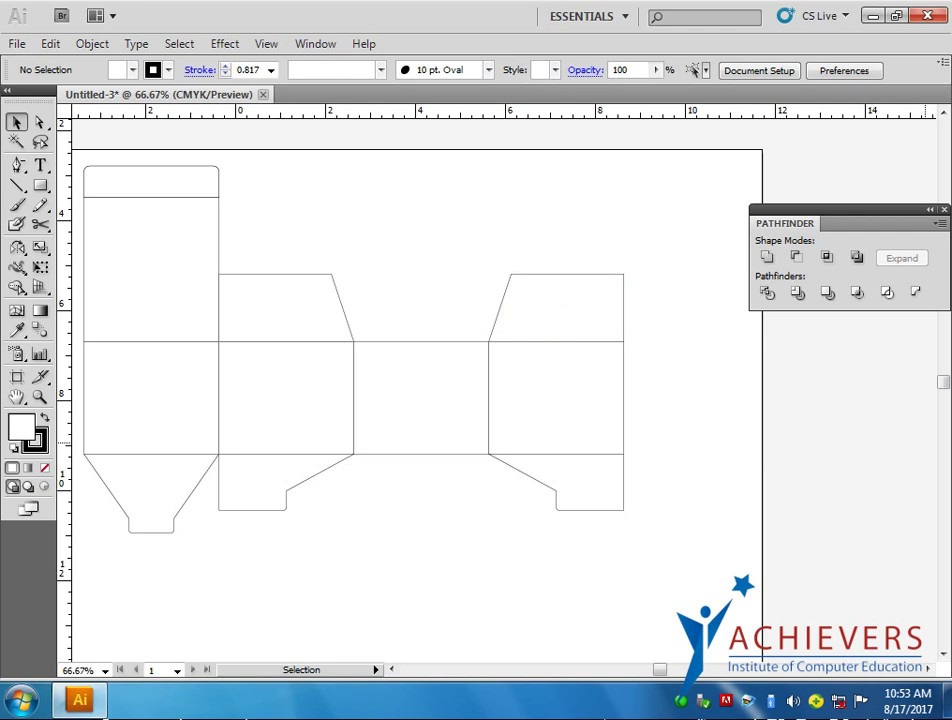
drag(574, 493, 577, 465)
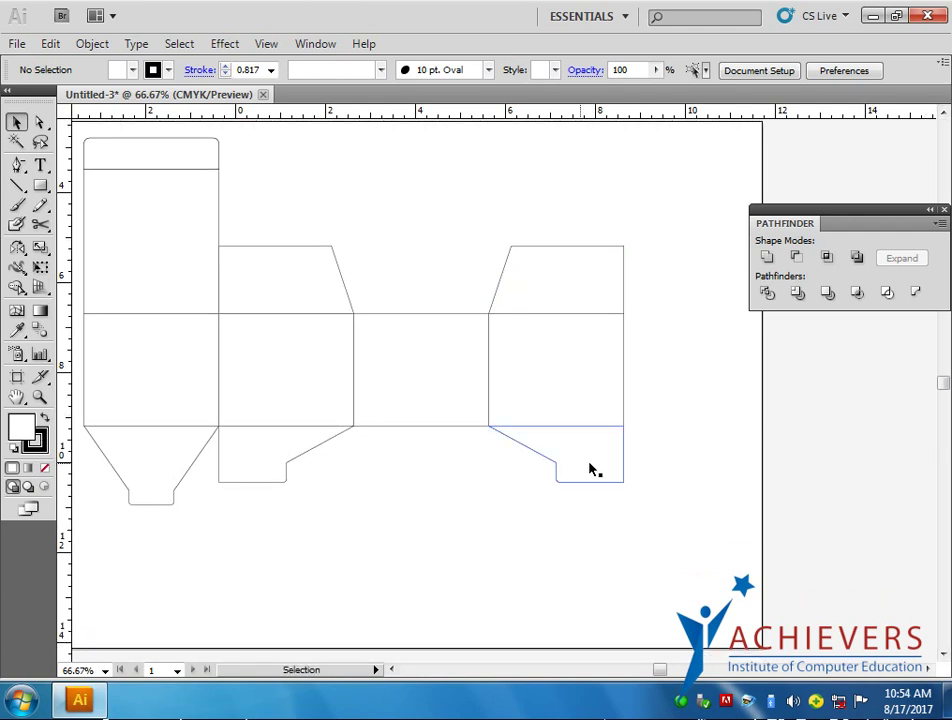
click(448, 376)
key(a)
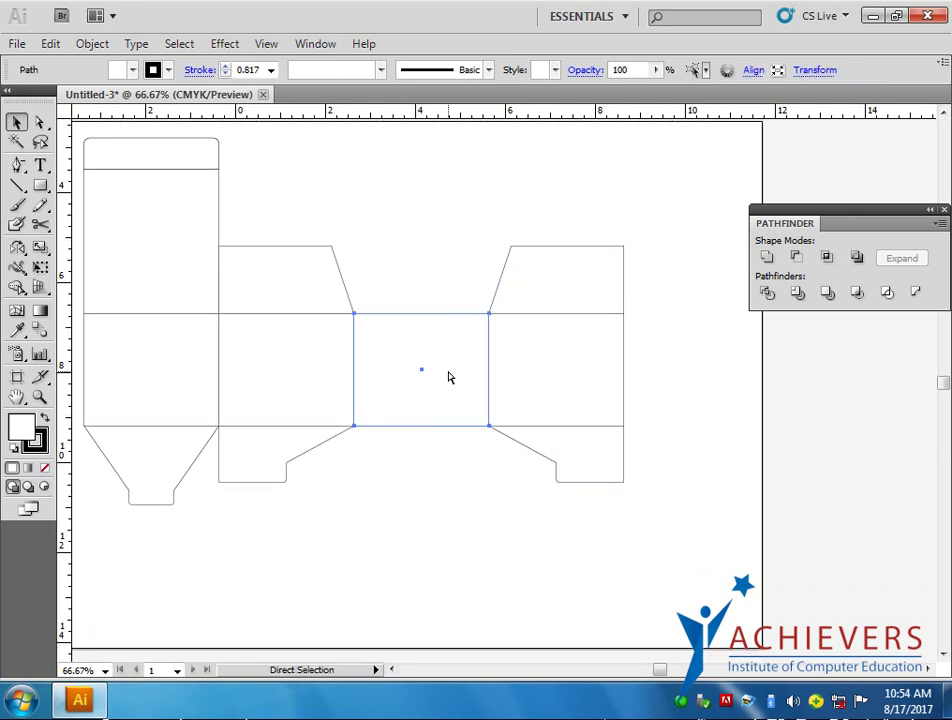
key(v)
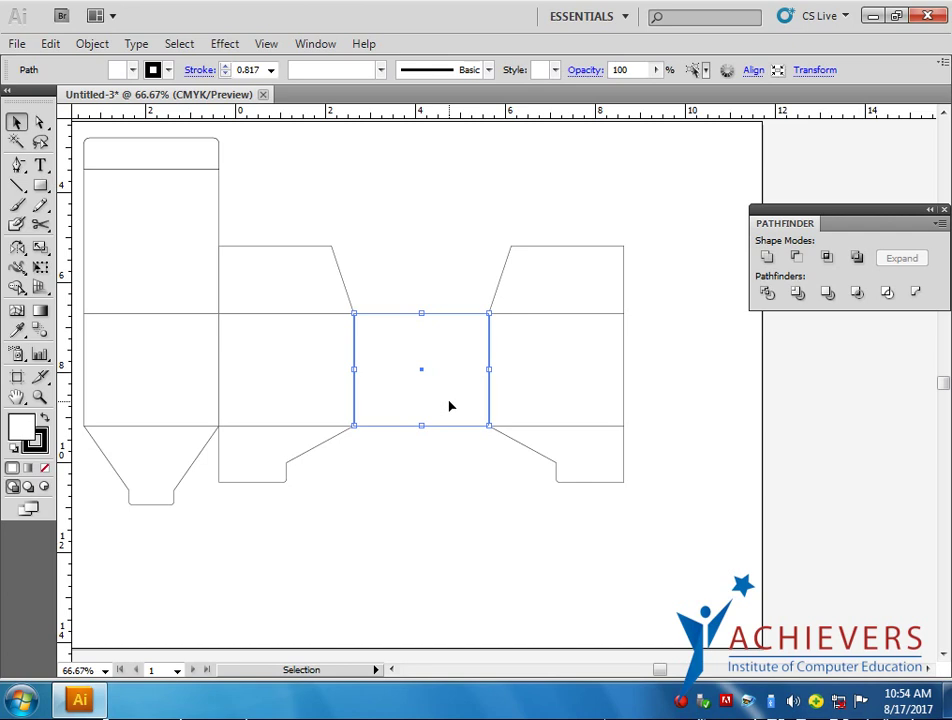
click(494, 535)
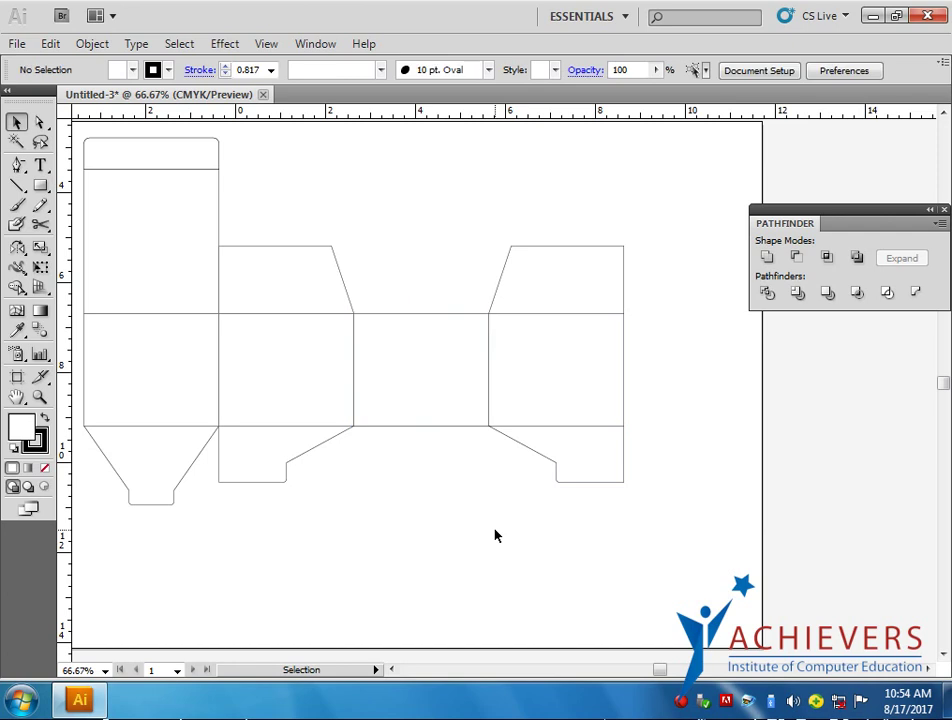
click(424, 312)
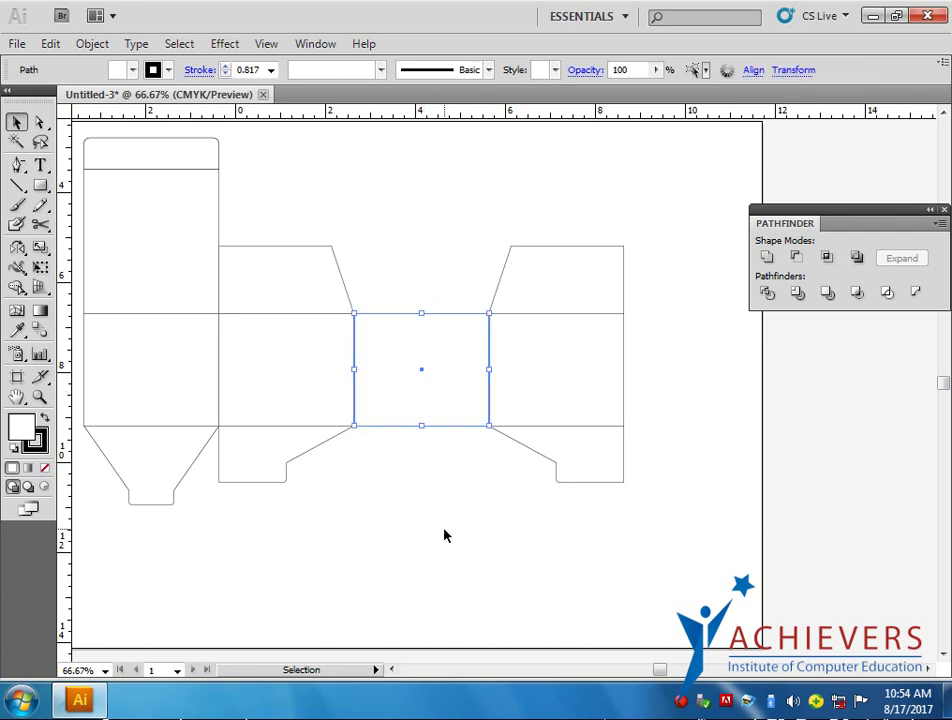
key(a)
key(v)
key(a)
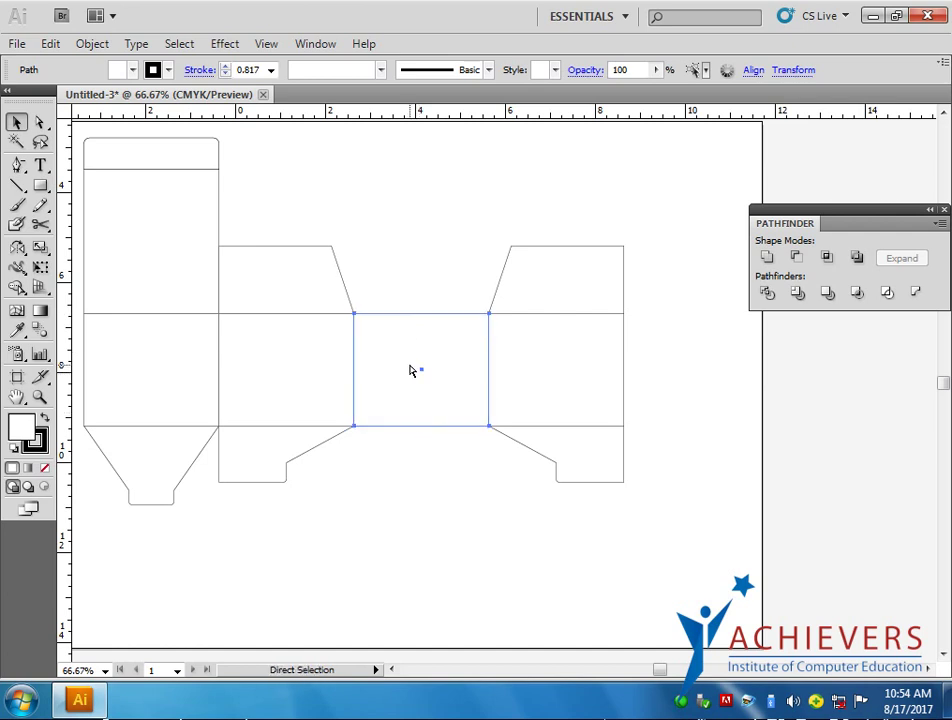
key(v)
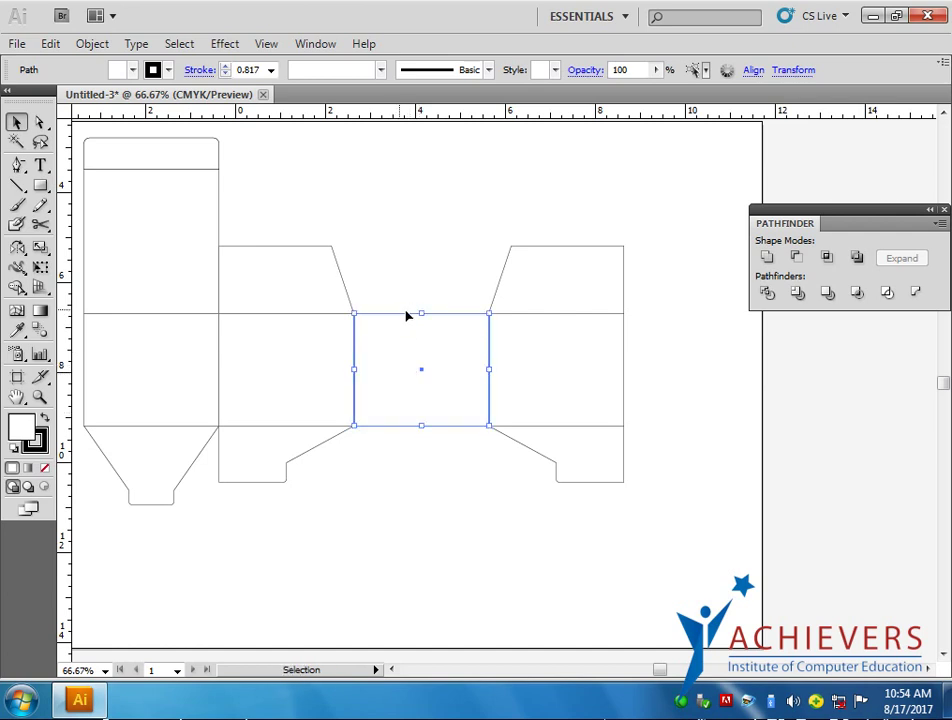
Step: Shorten the centre rectangle to 2 in tall and drag a copy below the centre panel
click(404, 318)
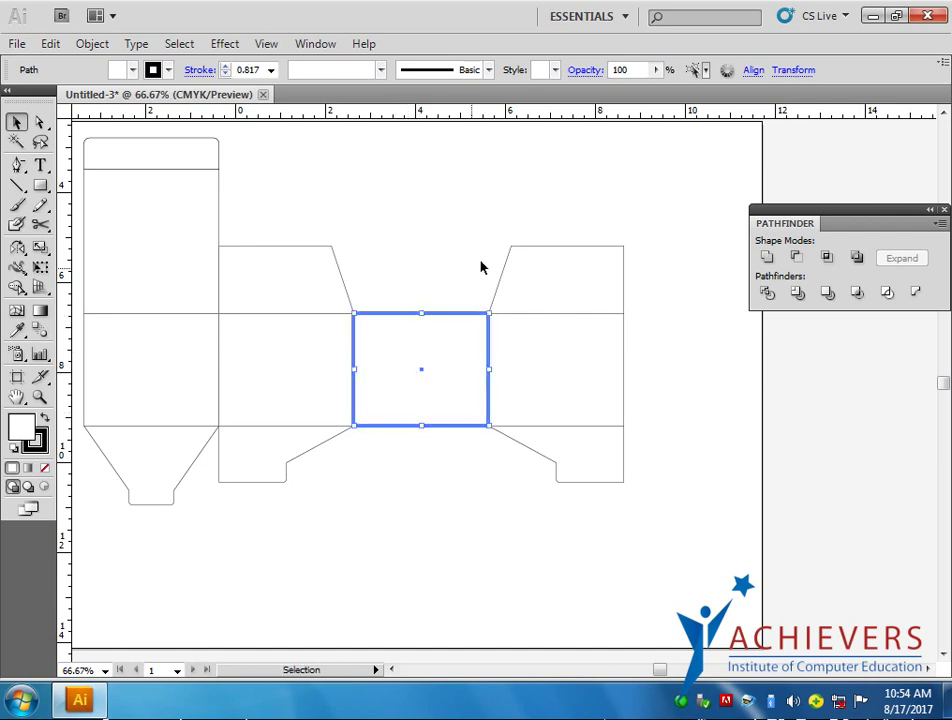
click(792, 70)
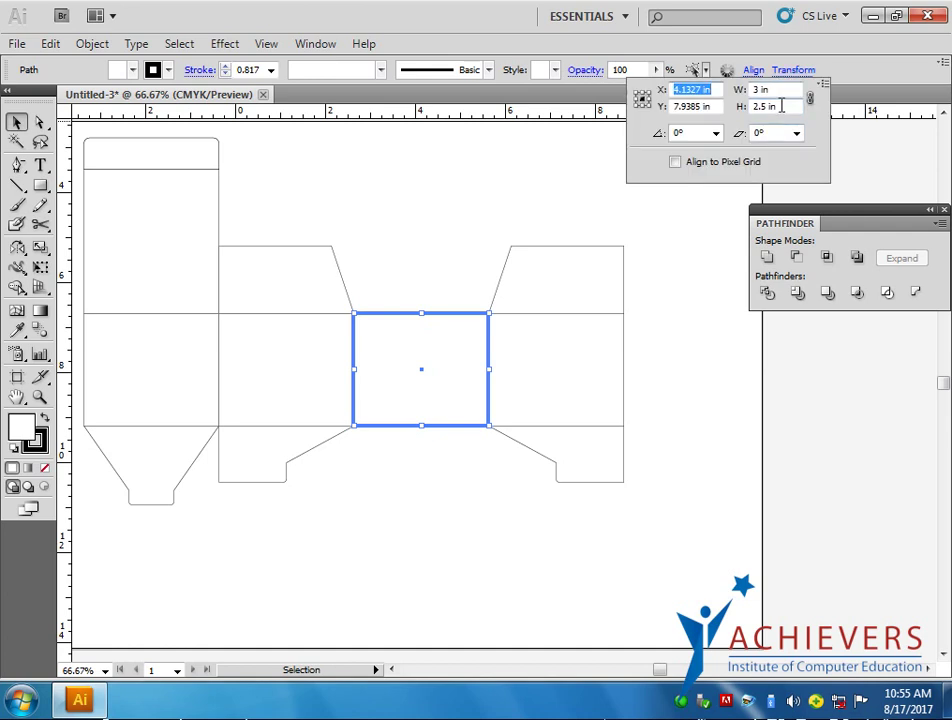
key(BackSpace)
key(BackSpace)
key(Return)
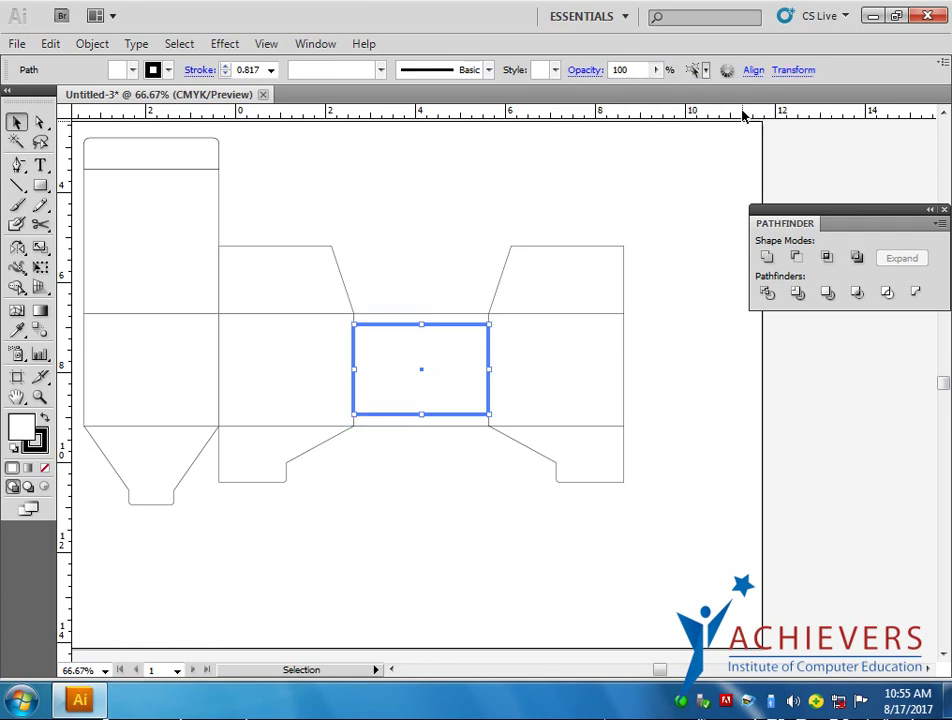
click(453, 501)
drag(412, 324, 410, 436)
Step: Delete the leftover extra rectangle and seat the 2 in panel directly under the centre panel
click(543, 565)
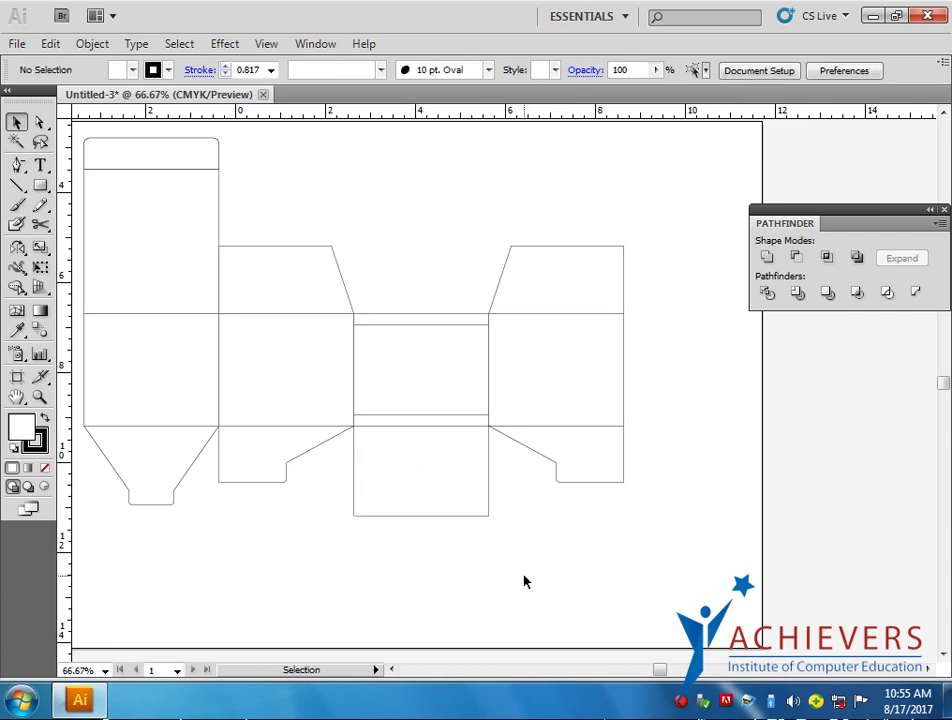
click(413, 325)
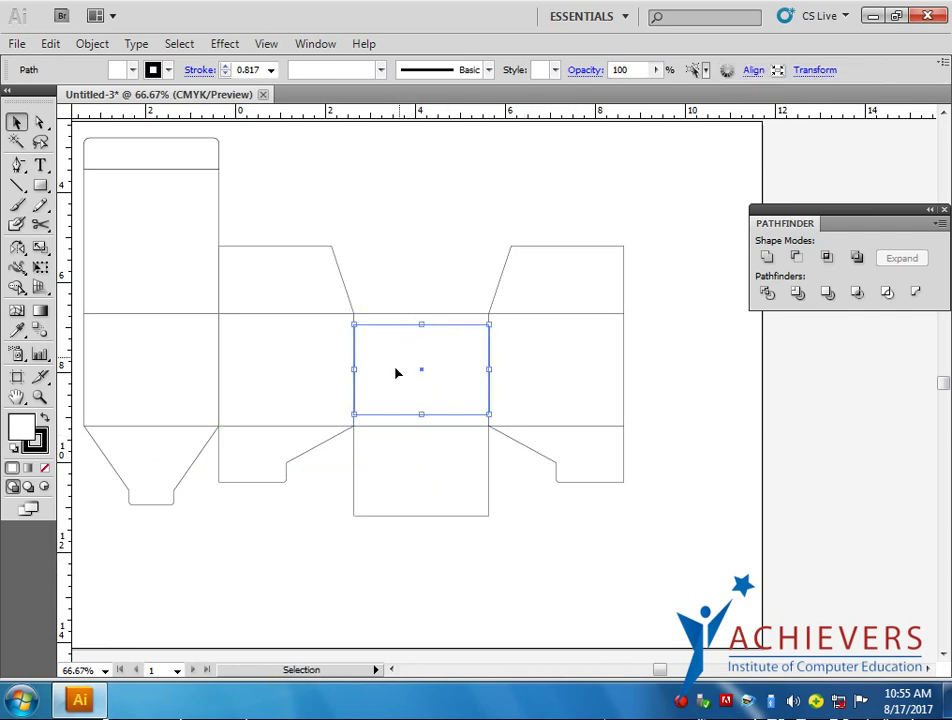
click(354, 457)
key(Delete)
drag(393, 330, 395, 442)
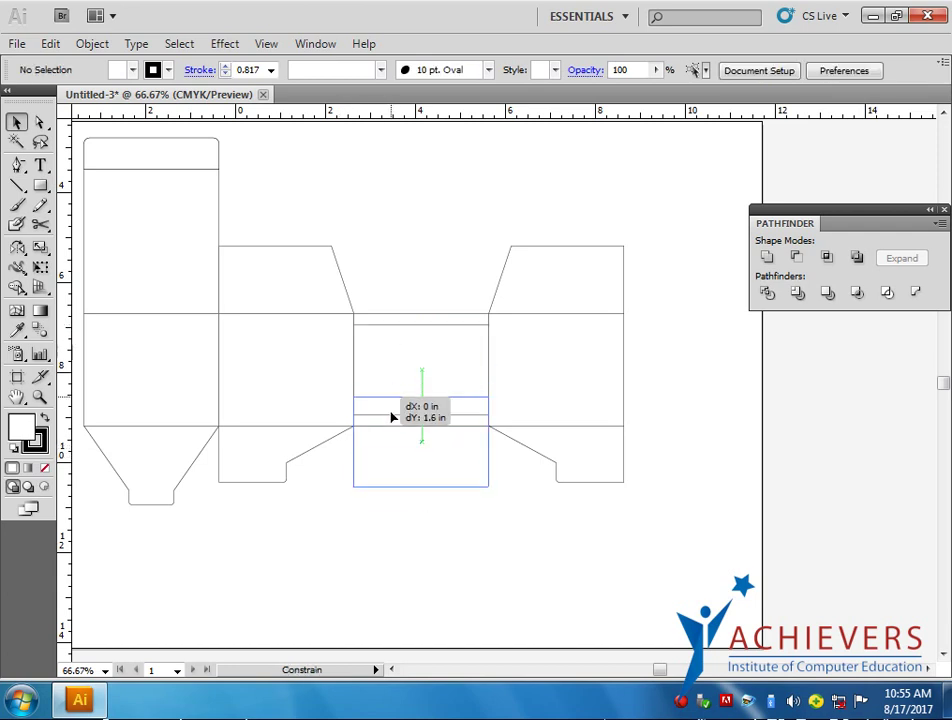
click(612, 577)
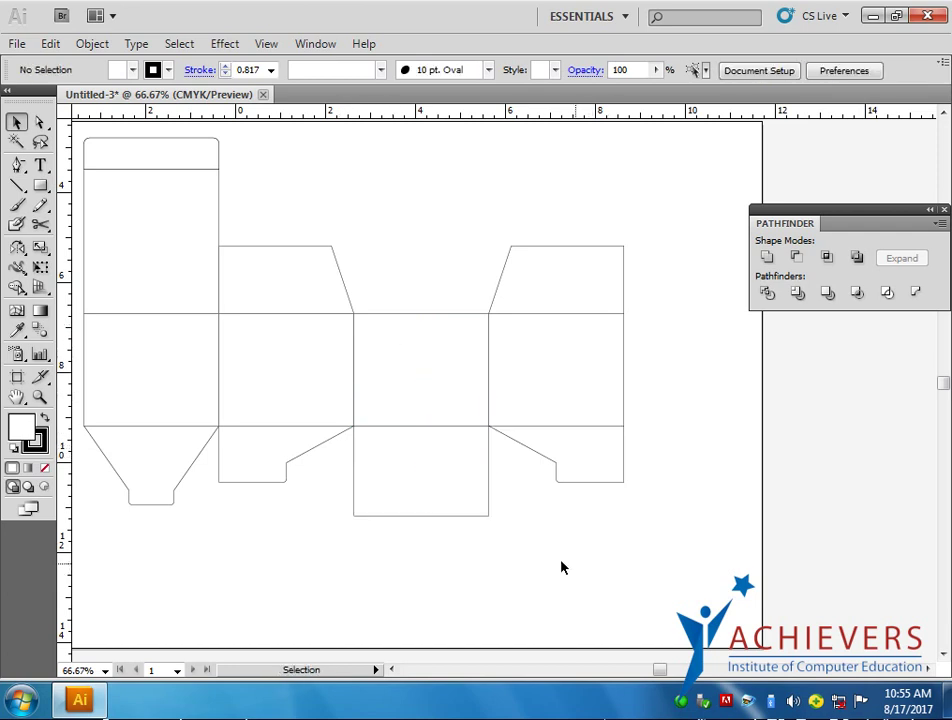
Step: Draw a small rectangle in the bottom-left corner of the new bottom panel
click(414, 517)
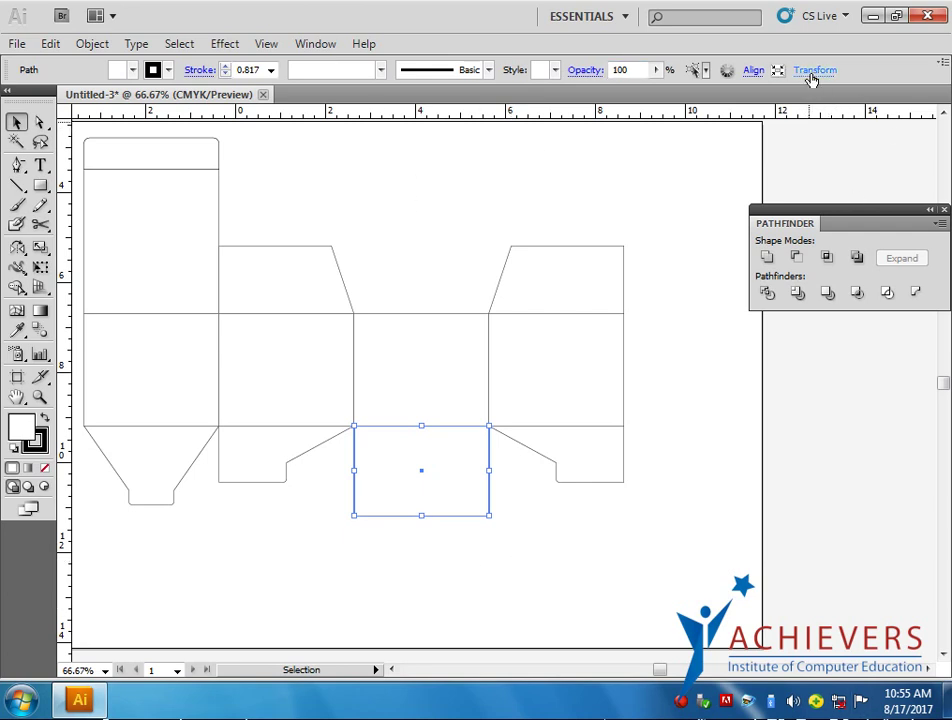
click(40, 121)
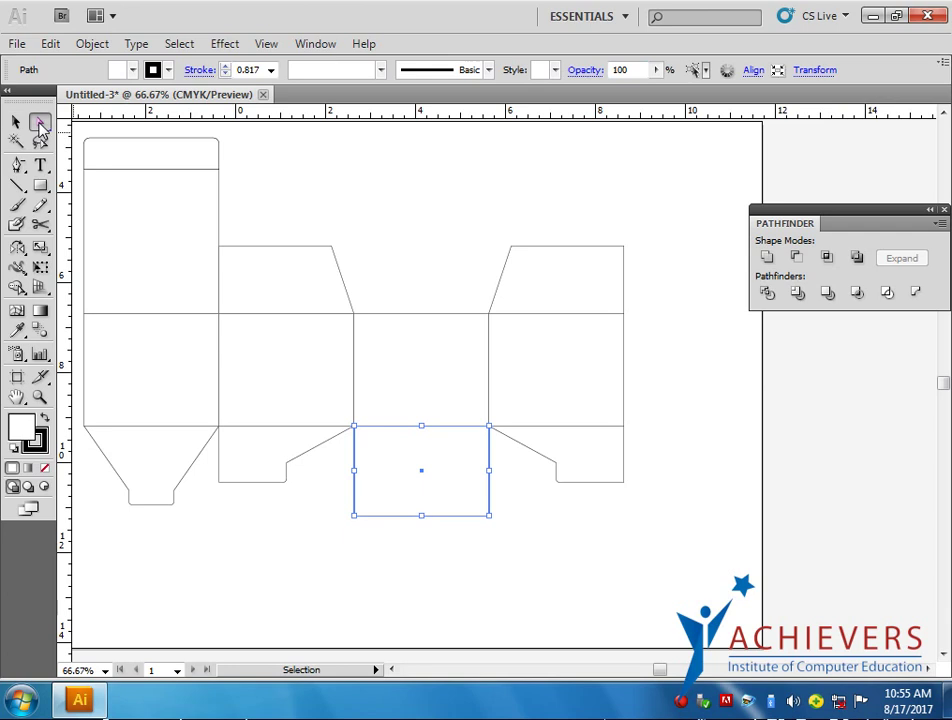
scroll(384, 509, up, 2)
key(alt)
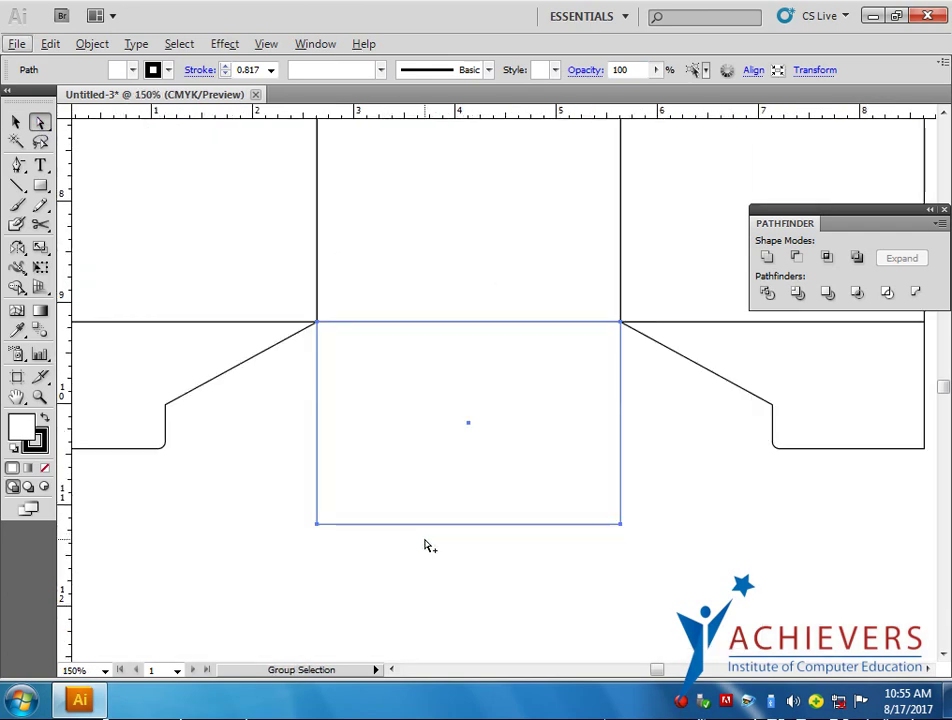
key(m)
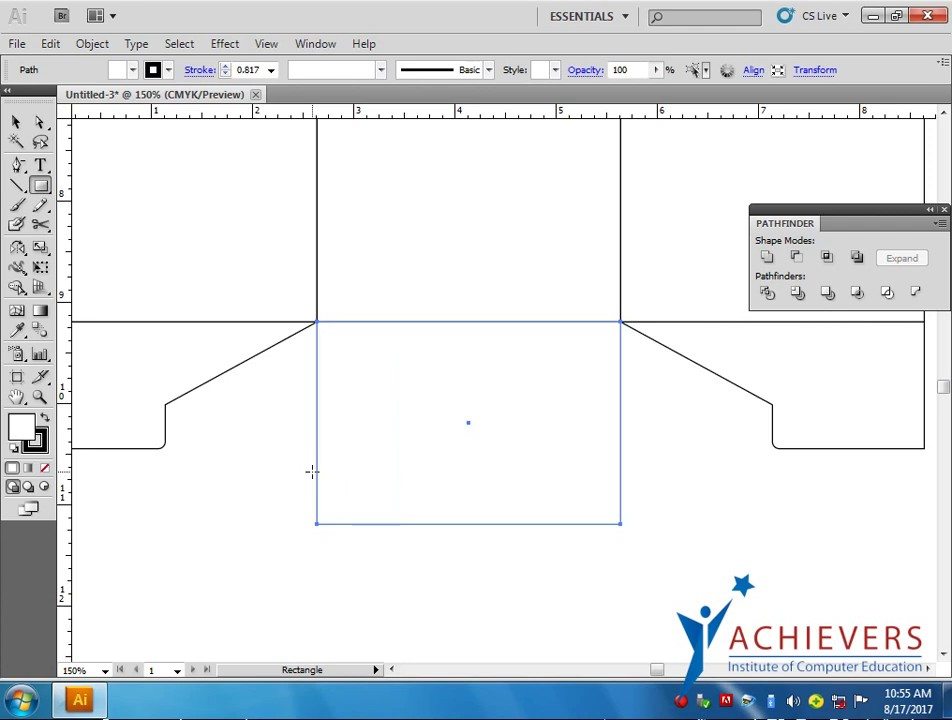
mouse_move(317, 474)
mouse_down()
mouse_move(390, 520)
mouse_move(446, 521)
mouse_move(406, 522)
mouse_up()
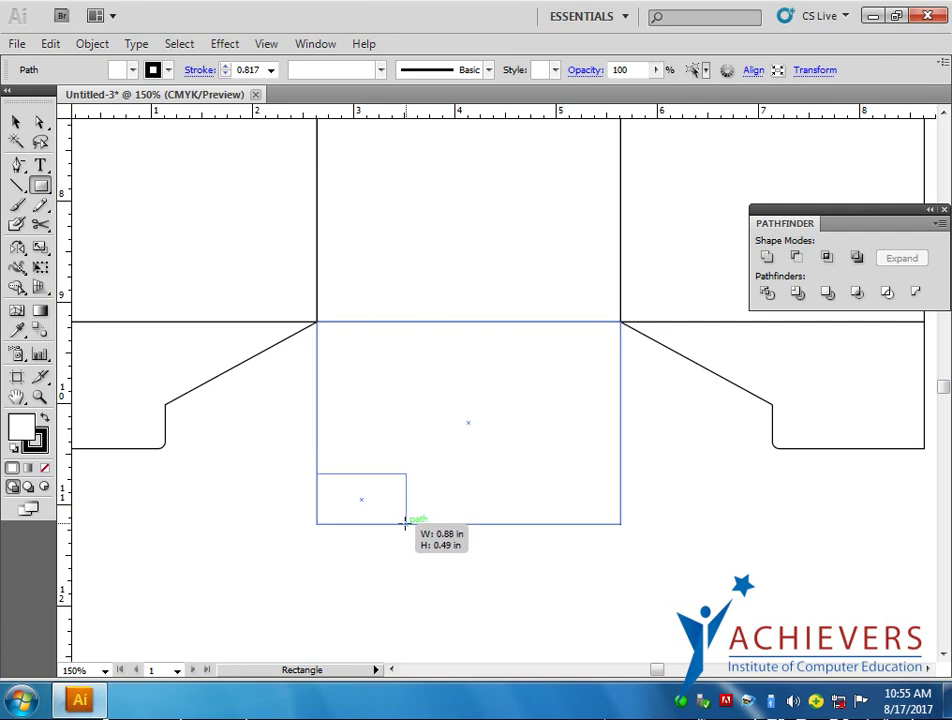
drag(406, 522, 404, 522)
Step: Set the small rectangle's width to 0.82 in and nudge it toward the panel edge
click(815, 71)
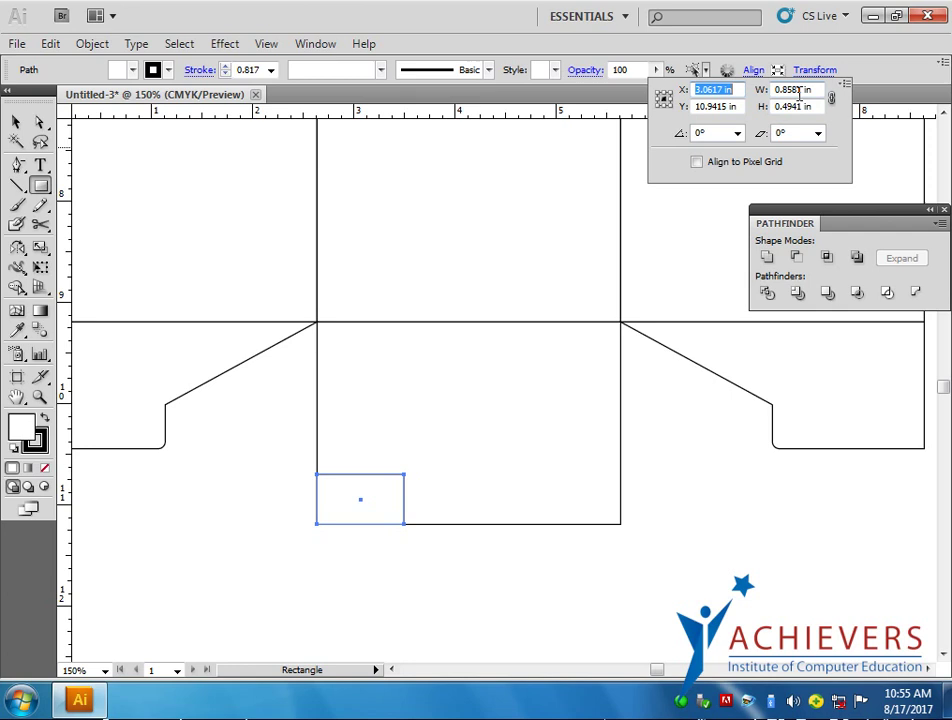
click(802, 90)
text(0.82)
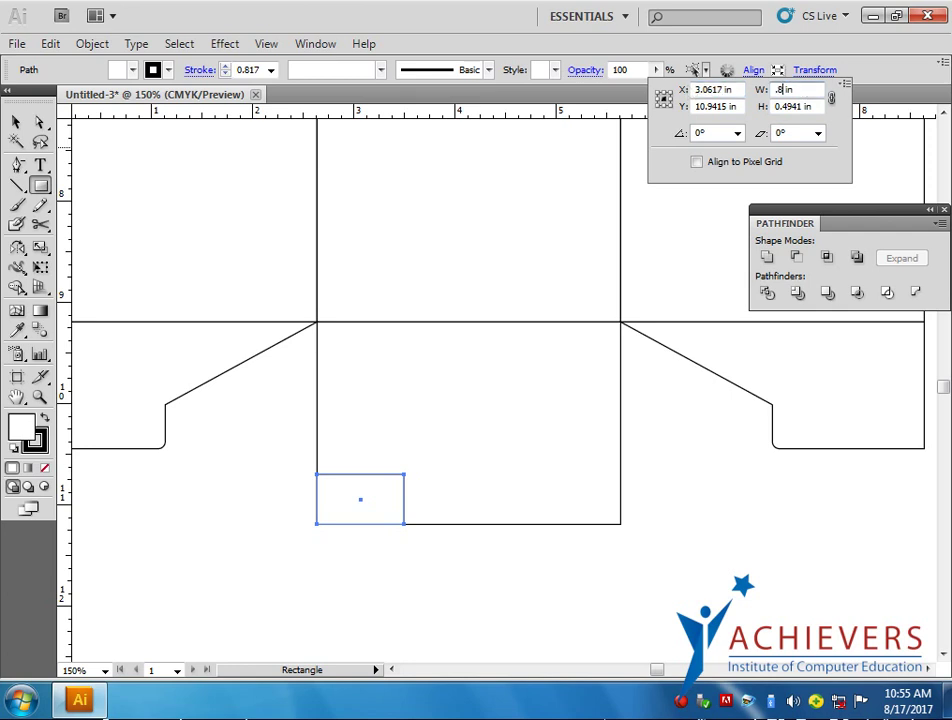
key(Return)
click(18, 123)
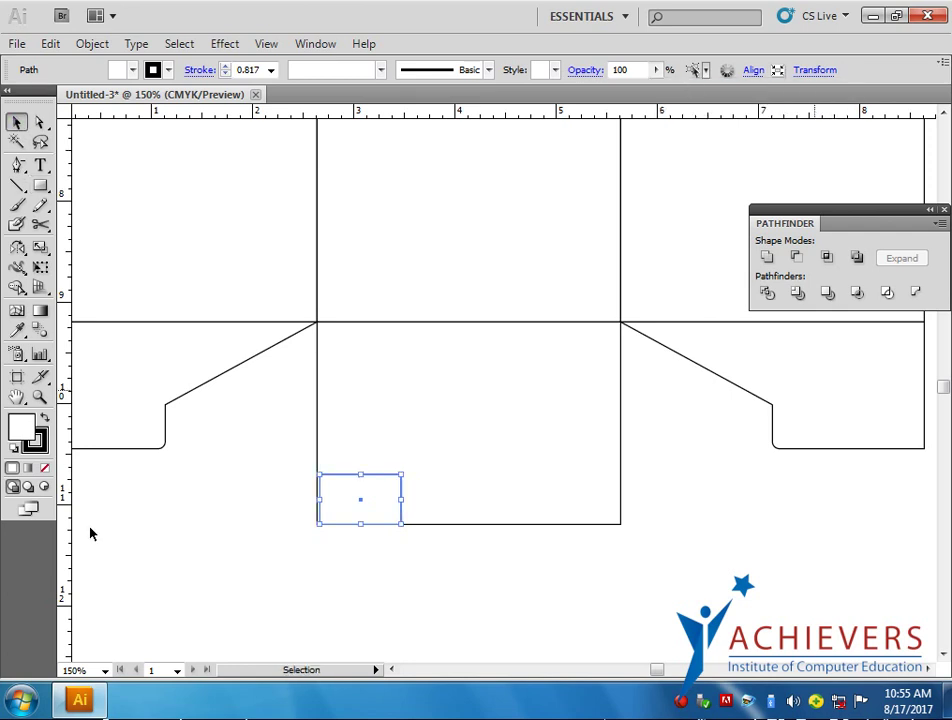
click(89, 531)
drag(320, 488, 317, 487)
click(380, 582)
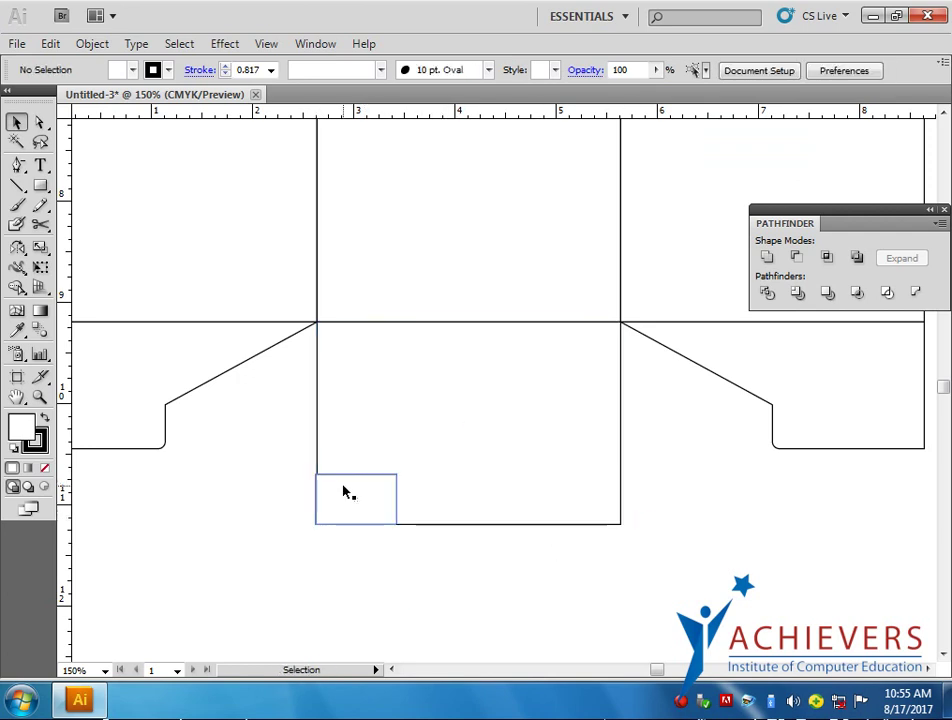
Step: Align the small rectangle's left edge with the bottom panel's left edge
scroll(320, 500, up, 4)
scroll(285, 460, up, 3)
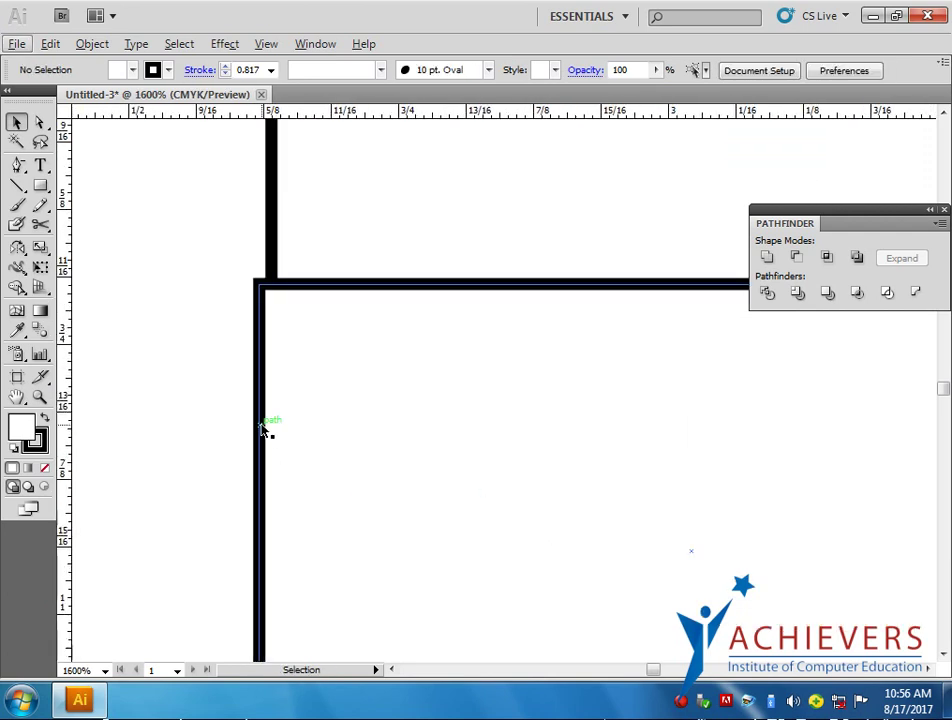
drag(262, 428, 275, 425)
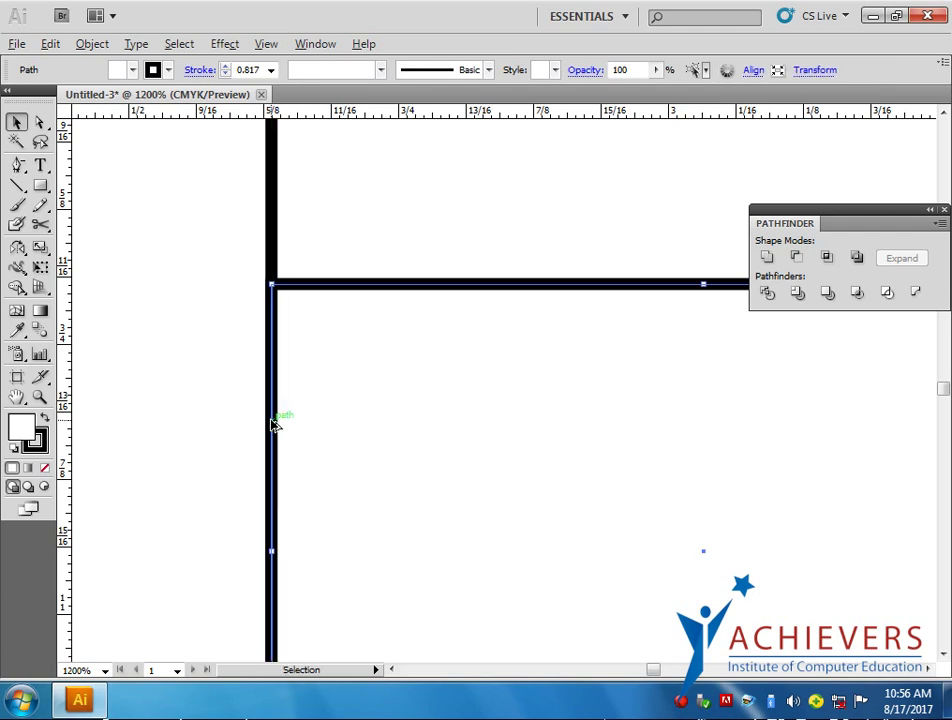
scroll(280, 425, down, 2)
scroll(292, 425, down, 1)
scroll(292, 425, down, 1)
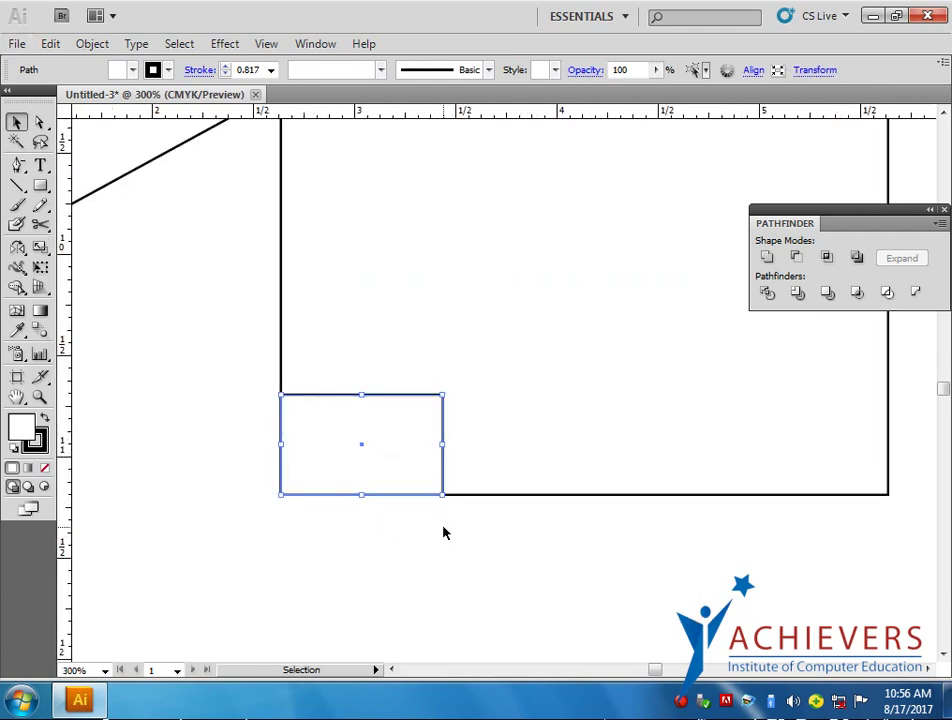
scroll(445, 533, down, 2)
drag(510, 555, 465, 544)
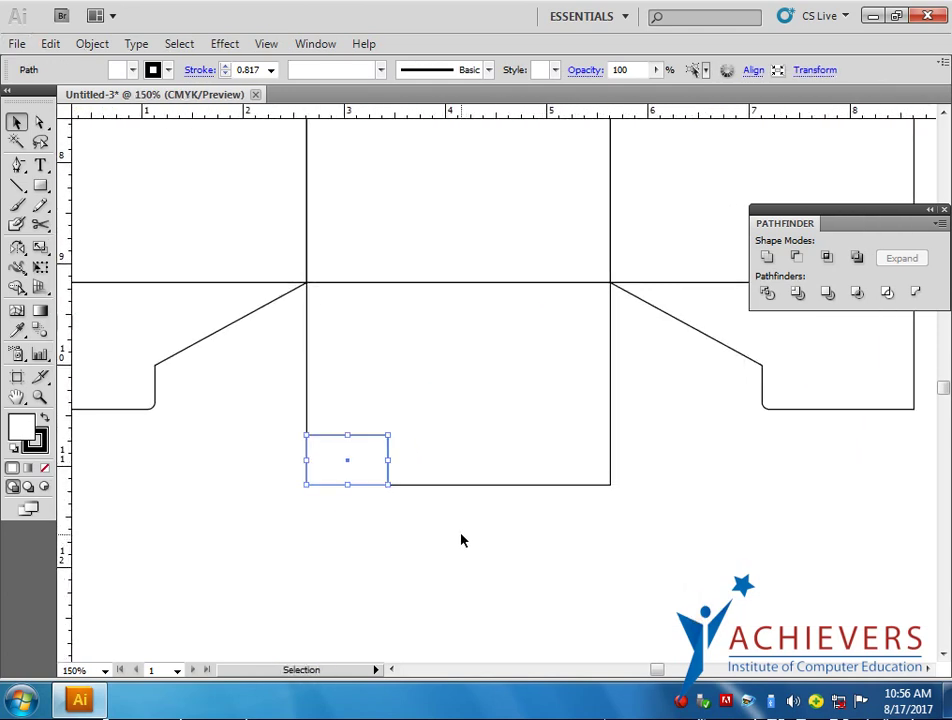
click(460, 537)
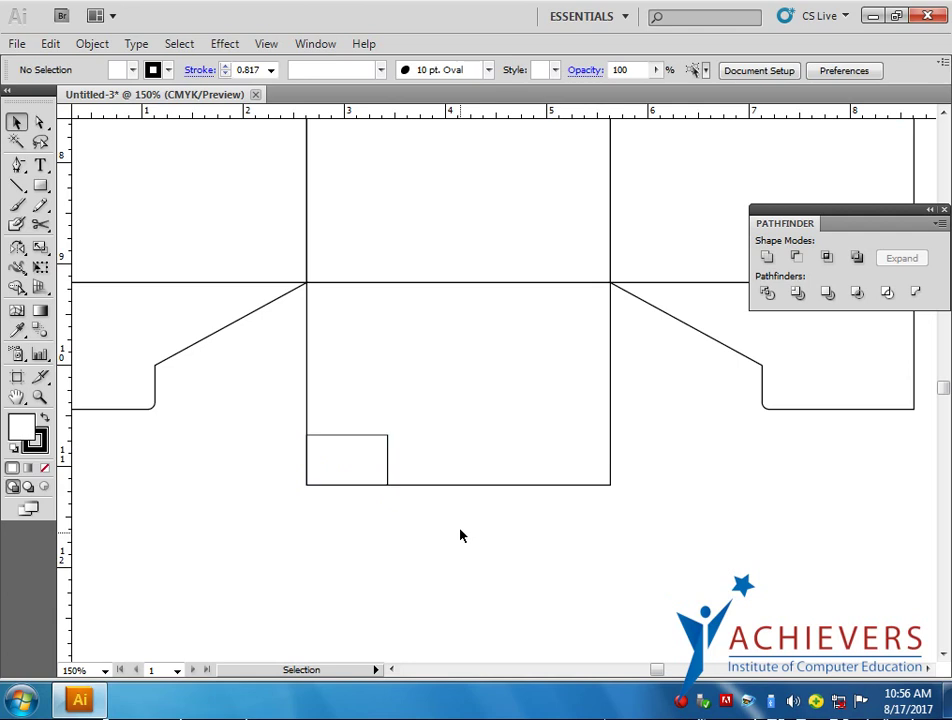
Step: Copy the small rectangle 2.2 in right into the bottom panel's lower-right corner
click(332, 438)
drag(332, 438, 554, 448)
click(552, 589)
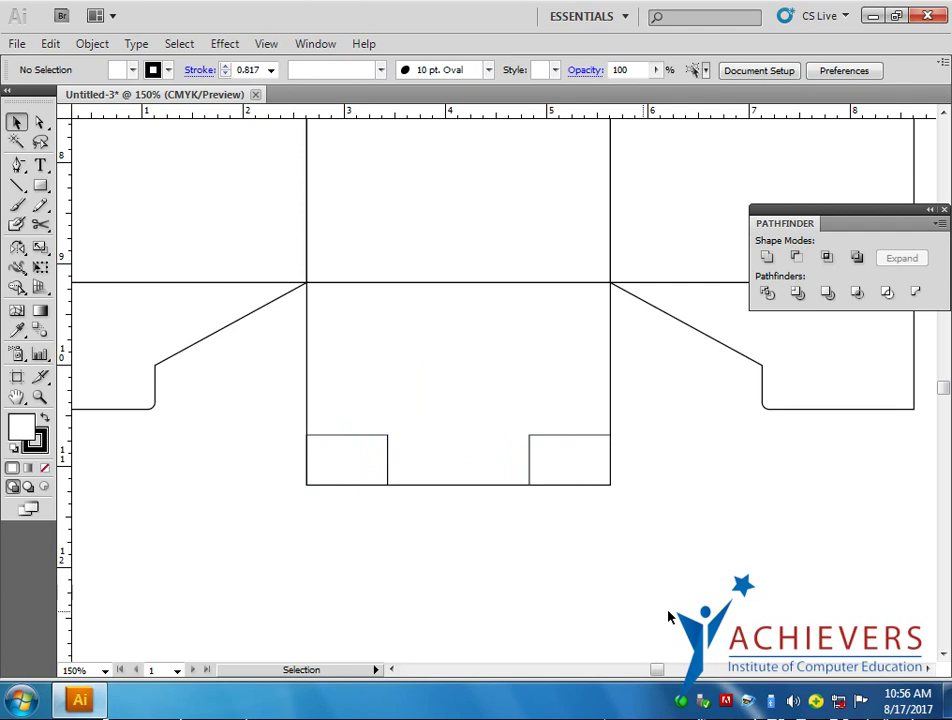
click(410, 484)
scroll(410, 484, up, 1)
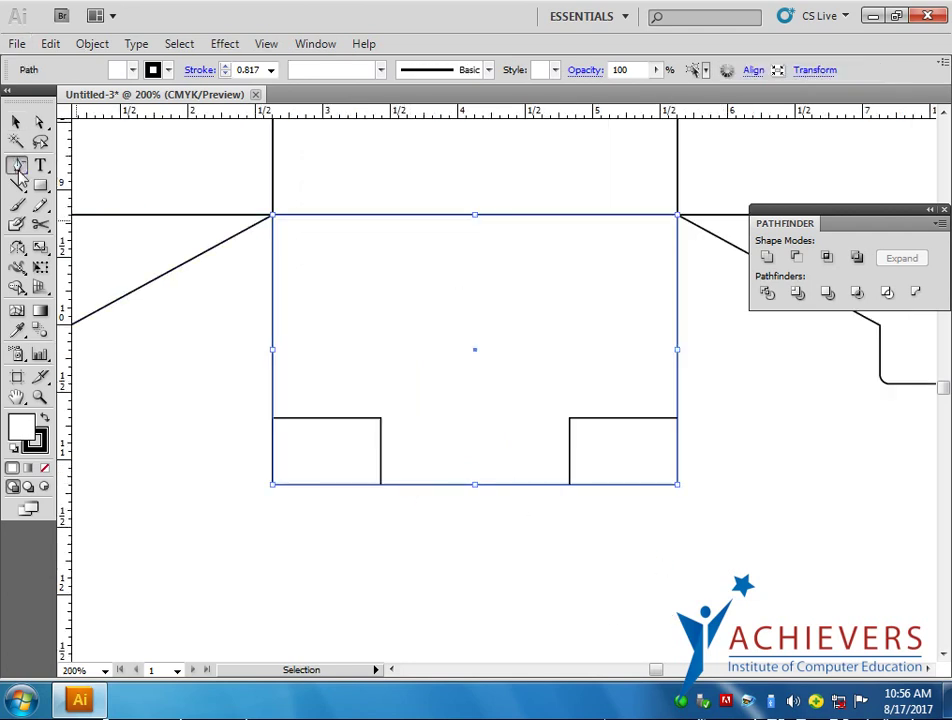
Step: Add two anchor points on the bottom panel's bottom edge and one on each side edge
drag(20, 170, 64, 189)
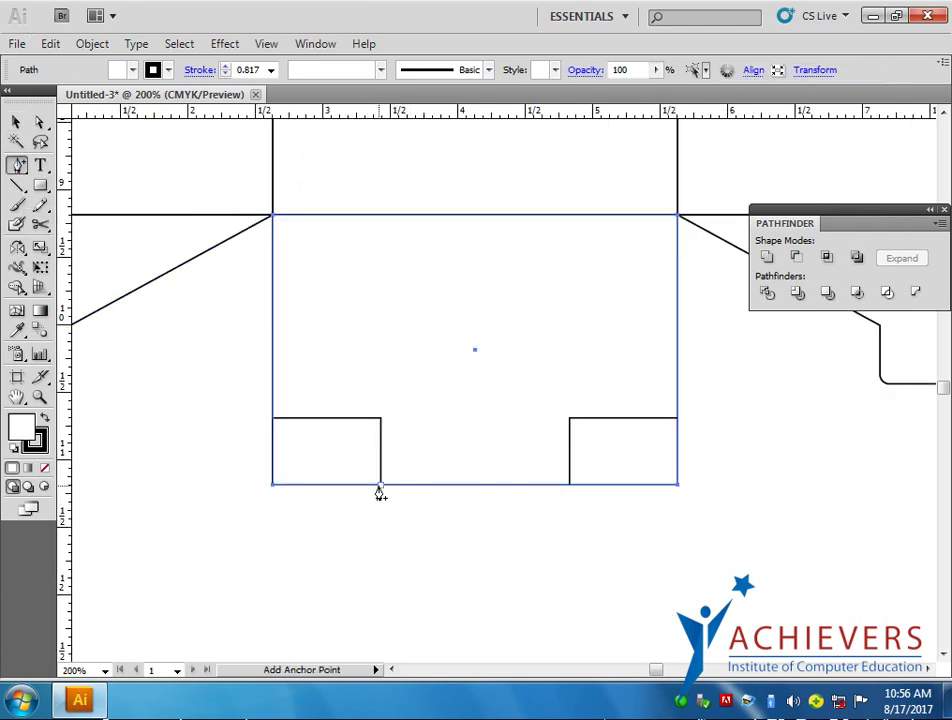
click(380, 486)
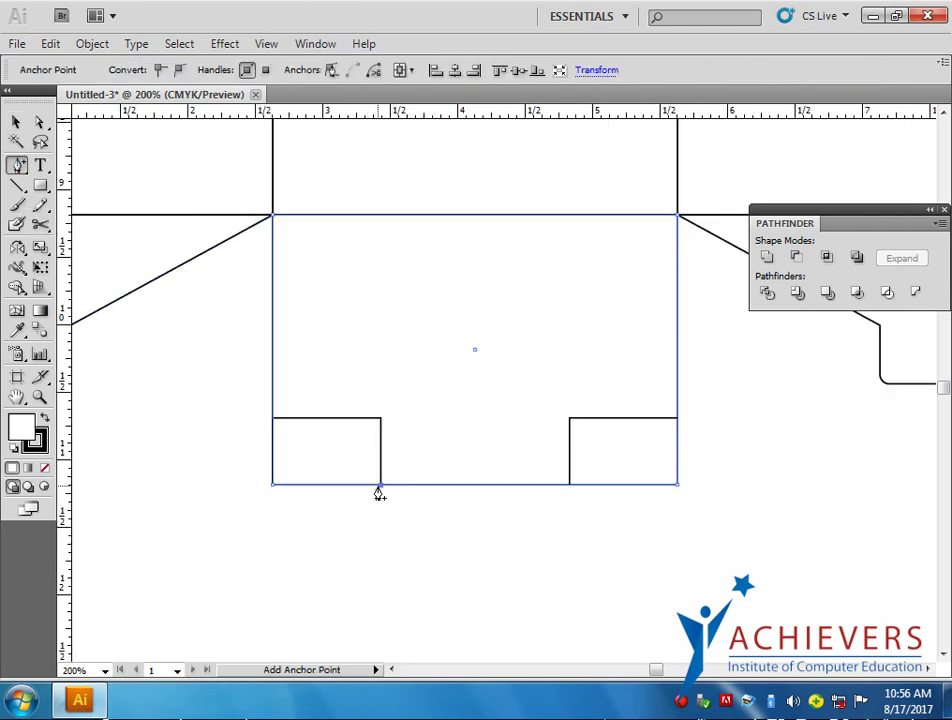
click(569, 485)
click(272, 418)
click(677, 418)
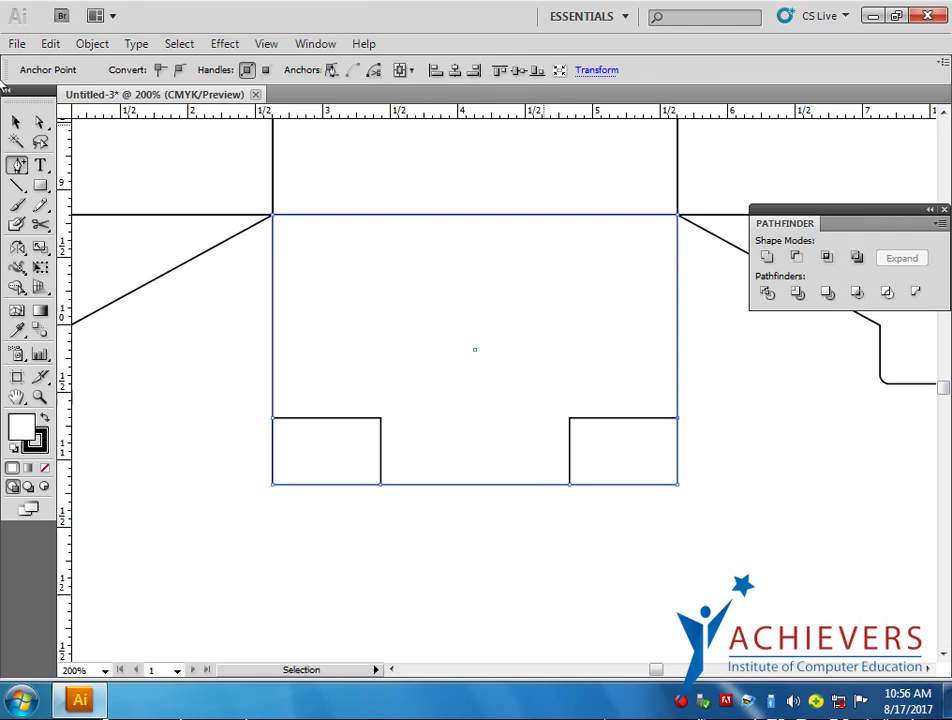
click(16, 121)
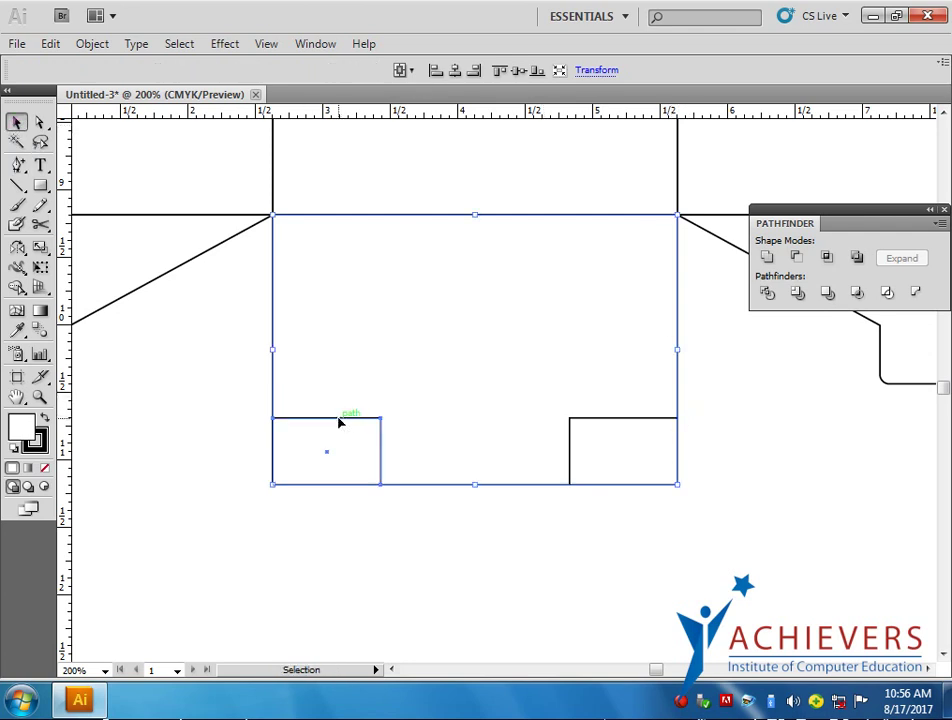
click(470, 440)
Step: Select the new anchor points along the panel's bottom edge
click(548, 353)
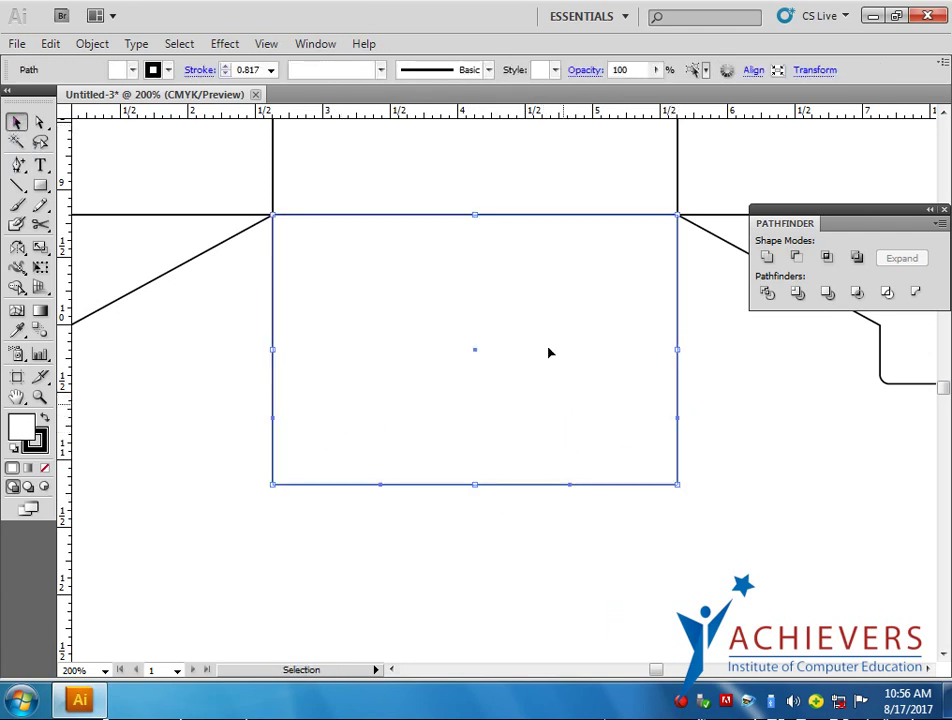
click(40, 121)
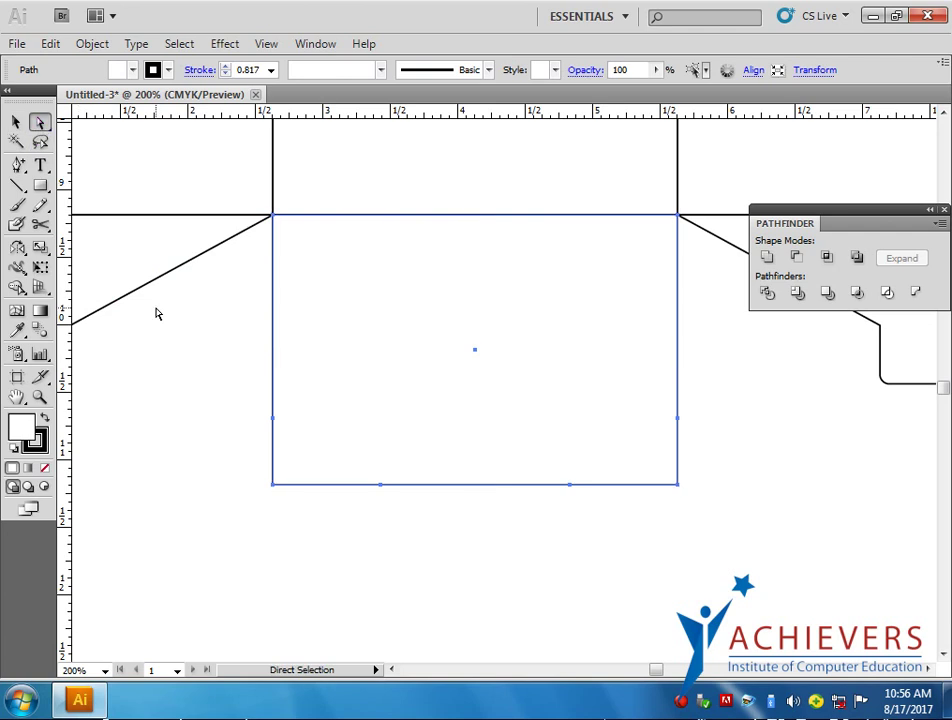
drag(346, 523, 588, 475)
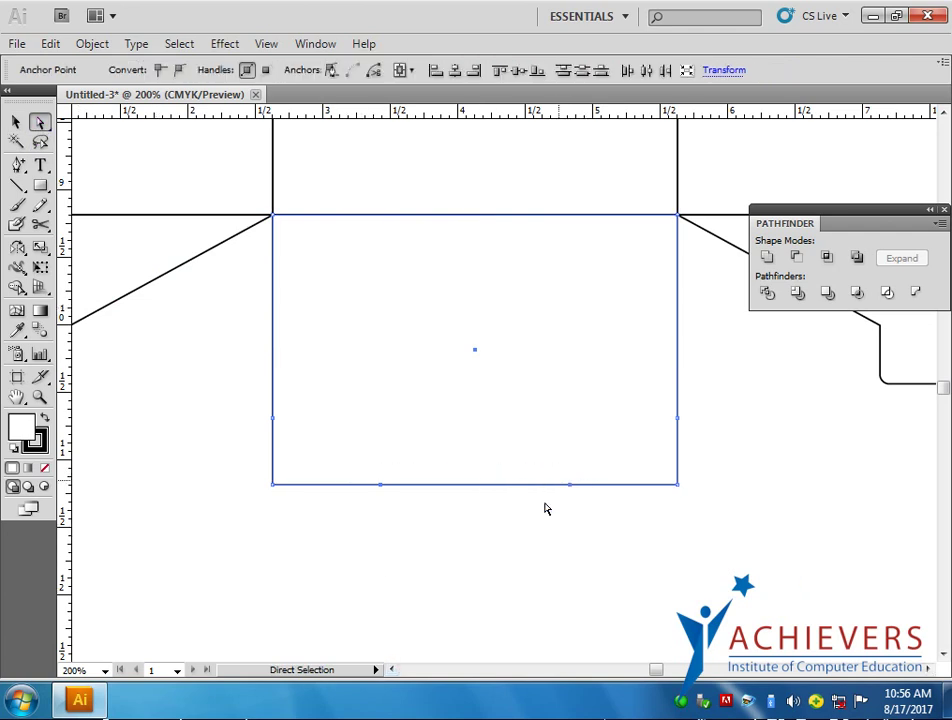
click(461, 570)
scroll(376, 506, up, 1)
scroll(376, 510, up, 2)
scroll(376, 510, down, 1)
scroll(370, 504, down, 2)
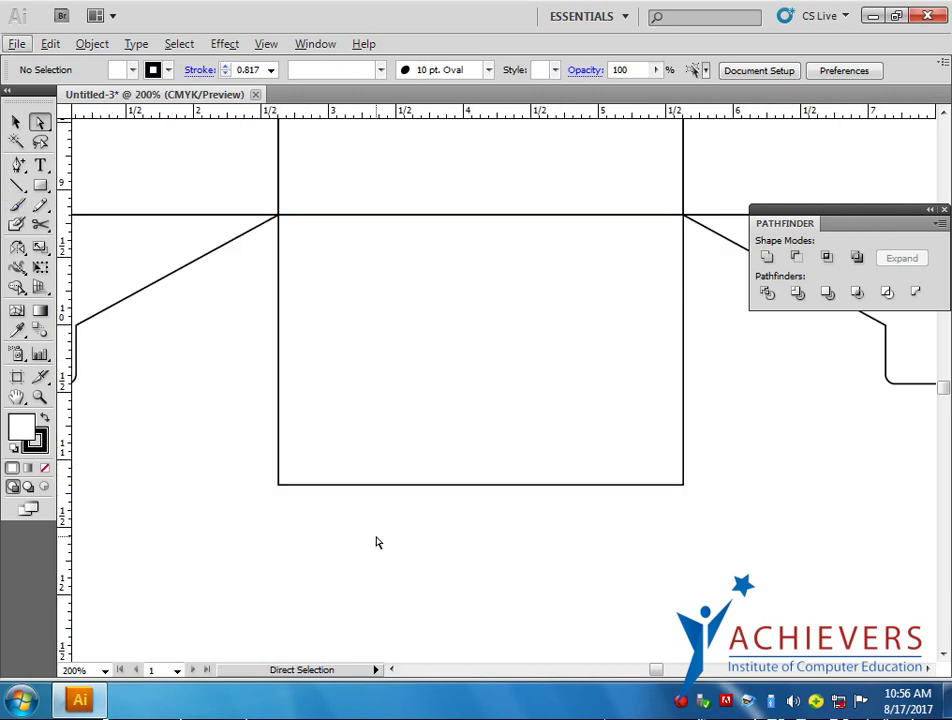
click(525, 484)
click(40, 185)
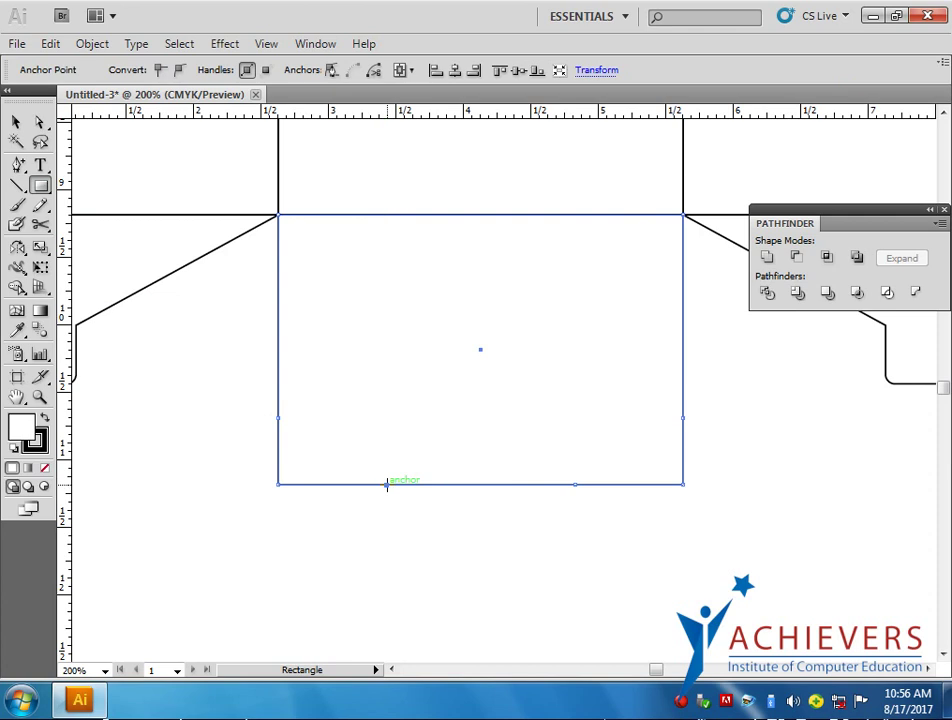
mouse_move(40, 185)
mouse_down()
mouse_move(101, 229)
mouse_move(112, 208)
mouse_up()
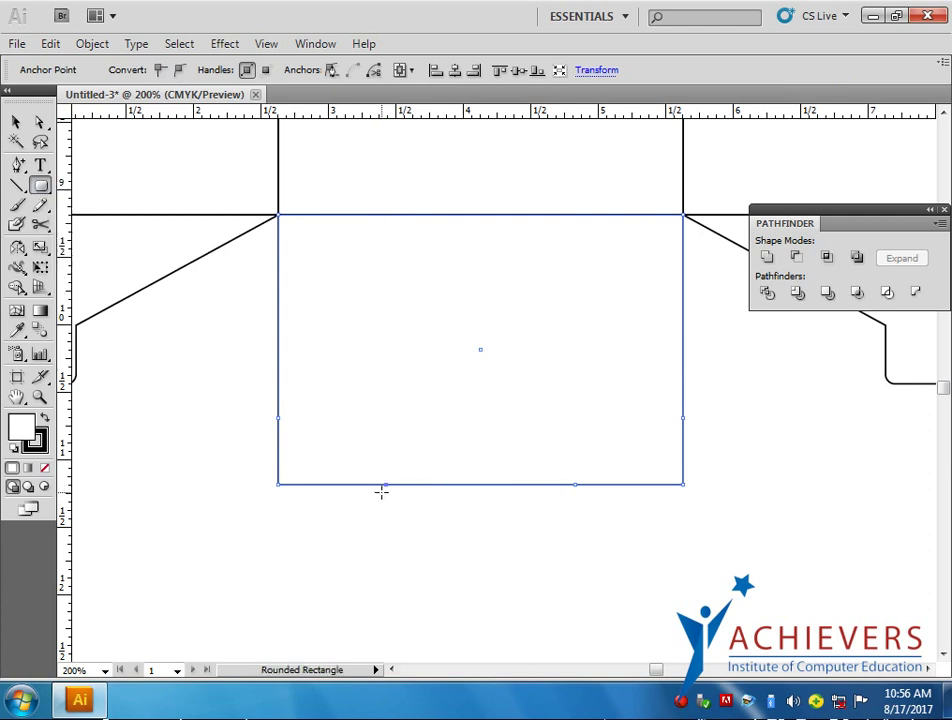
Step: Start a rounded rectangle from the bottom-edge anchor, then undo it
drag(385, 485, 578, 465)
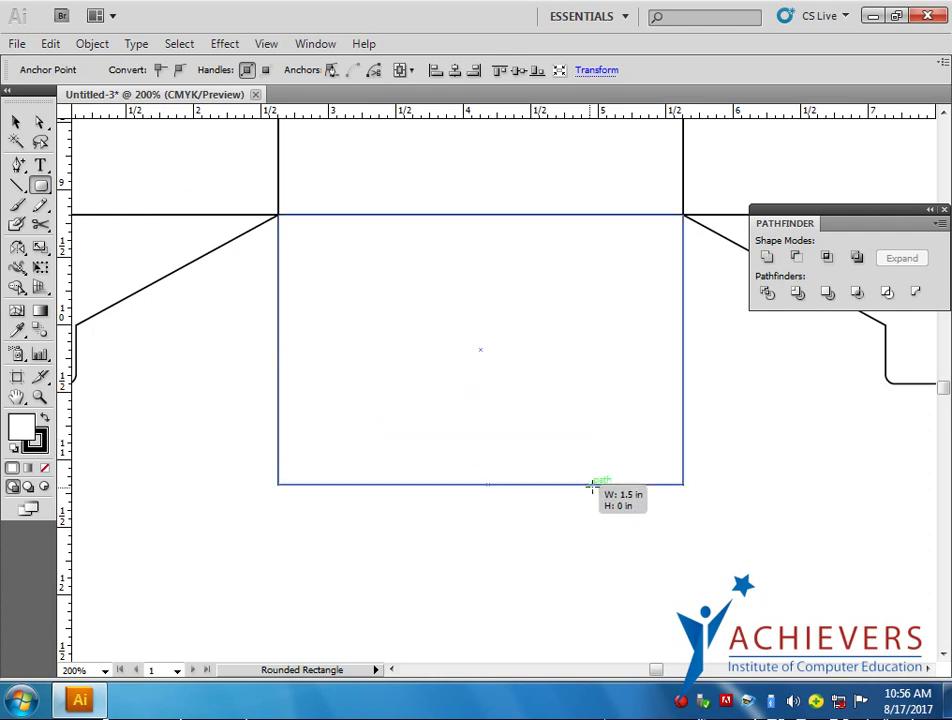
drag(578, 465, 575, 372)
key(ctrl+z)
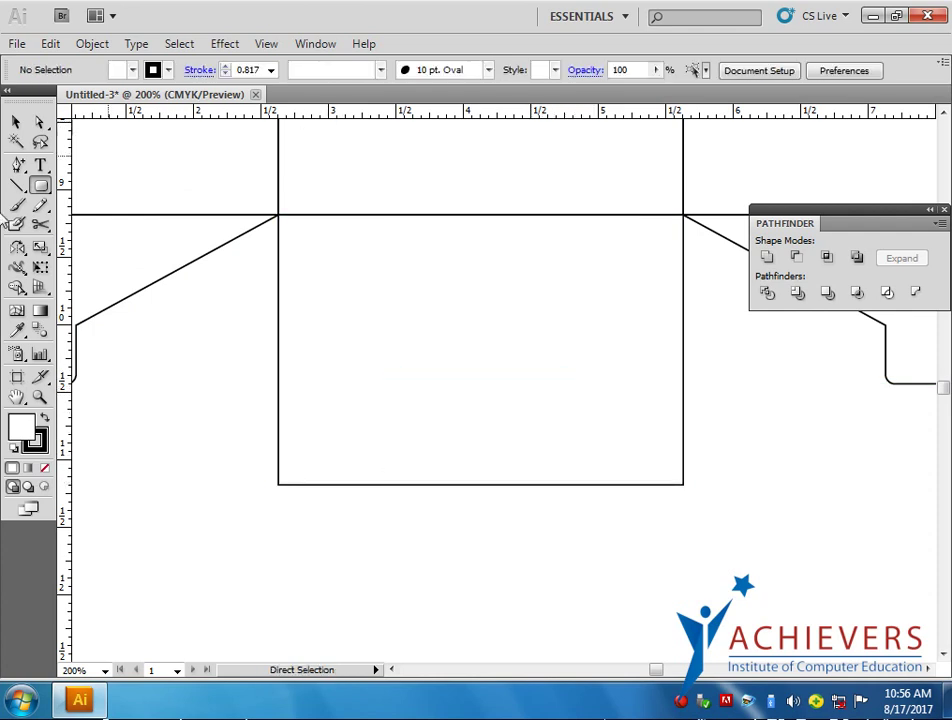
click(15, 122)
click(465, 486)
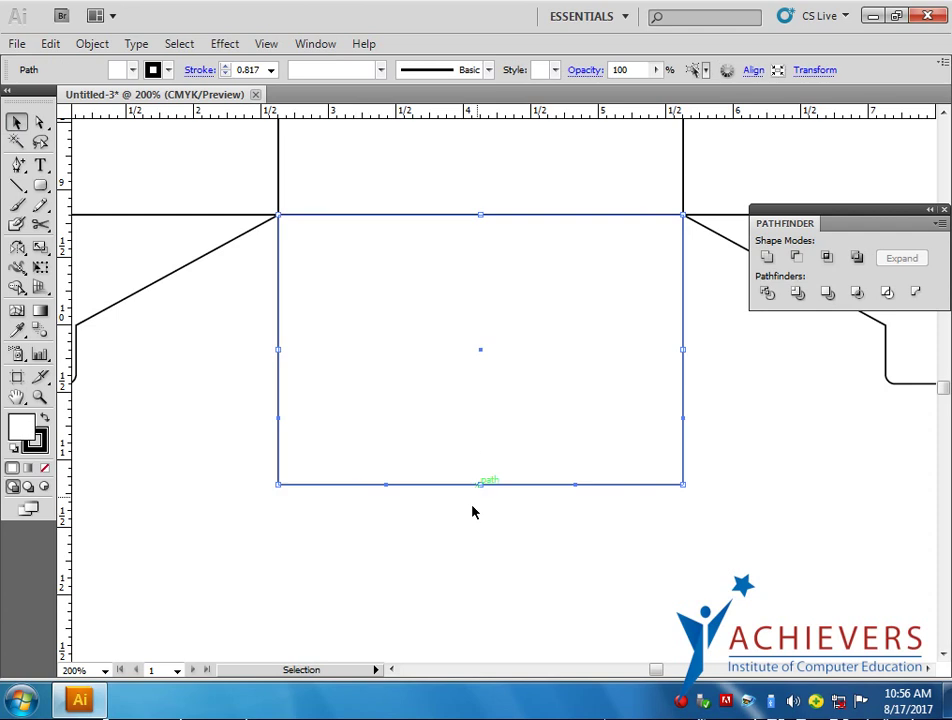
Step: Place vertical guides at both bottom-edge anchors and a horizontal guide across the lower panel
drag(64, 474, 387, 490)
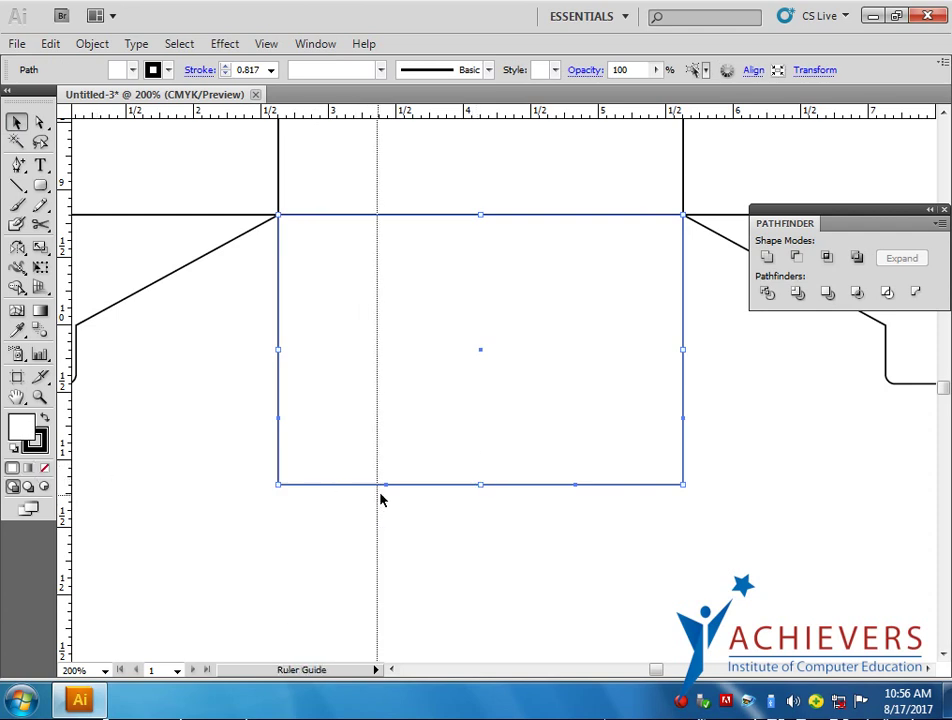
click(344, 482)
mouse_move(68, 550)
mouse_down()
mouse_move(603, 489)
mouse_move(575, 487)
mouse_up()
click(535, 448)
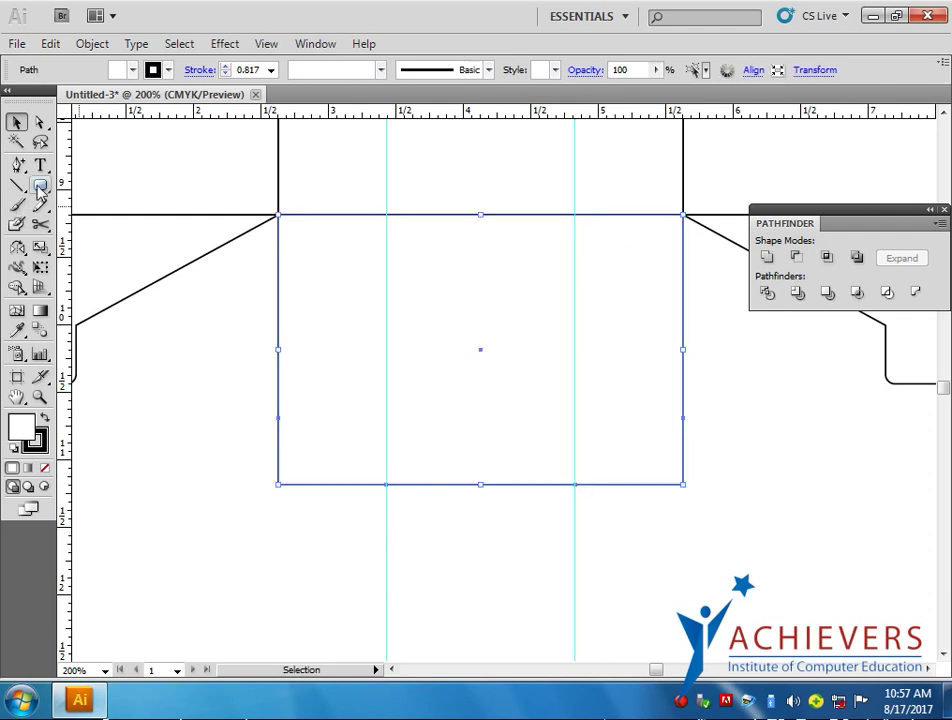
click(40, 185)
drag(476, 112, 281, 418)
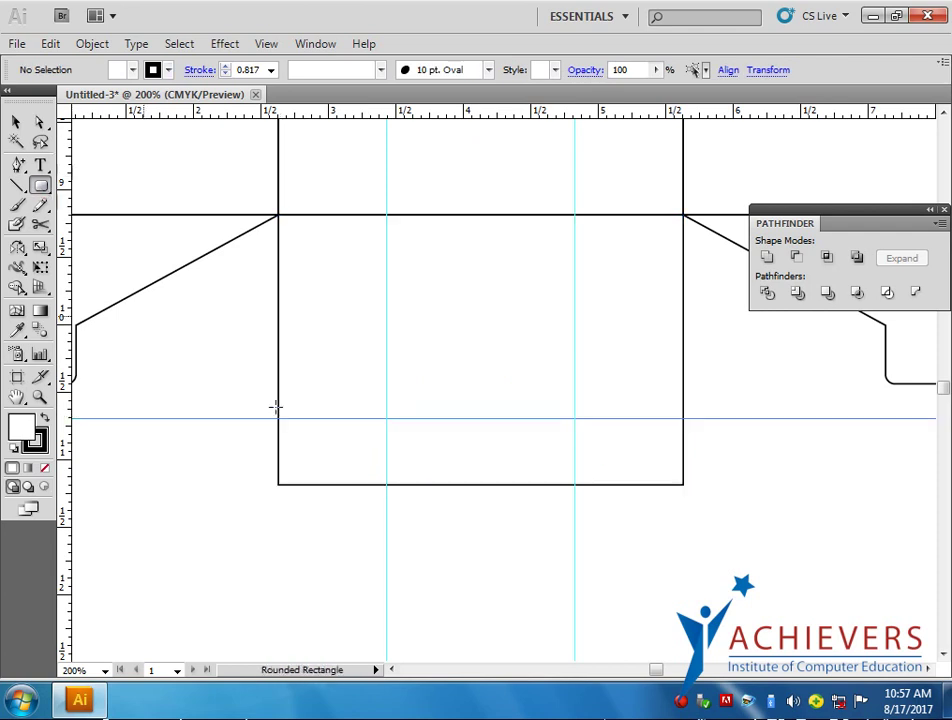
Step: Draw a rounded rectangle between the guides on the bottom panel's lower edge, then delete the three guides
mouse_move(387, 484)
mouse_down()
mouse_move(521, 418)
mouse_move(575, 420)
mouse_up()
click(16, 121)
click(489, 604)
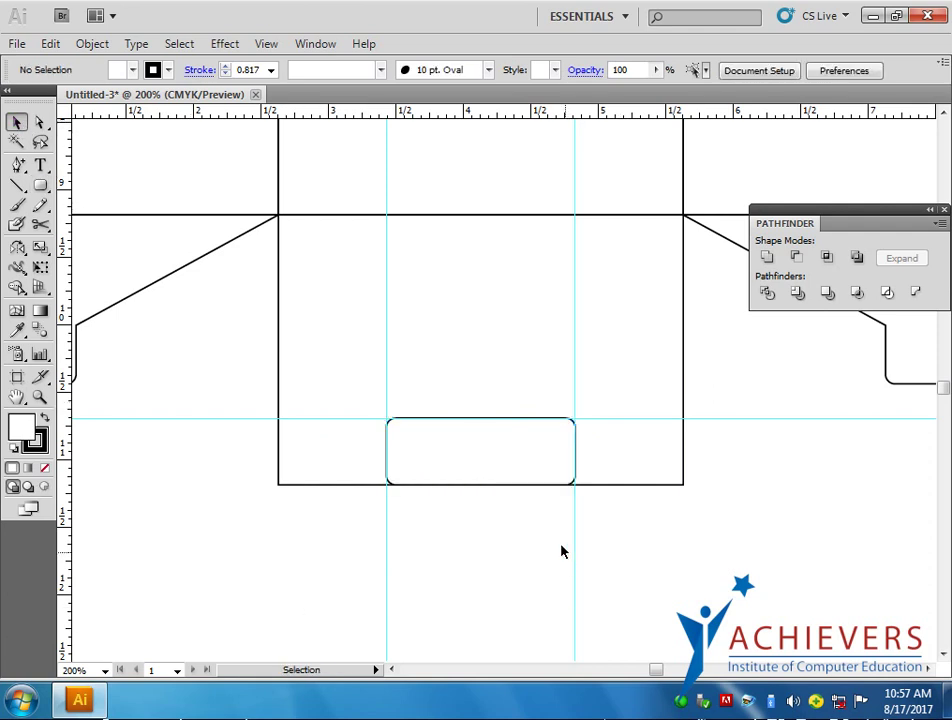
drag(325, 583, 478, 615)
key(Delete)
drag(565, 588, 665, 571)
key(Delete)
drag(807, 382, 762, 541)
key(Delete)
Step: Extend the rounded rectangle below the panel edge and subtract it from the panel with Minus Front
click(495, 445)
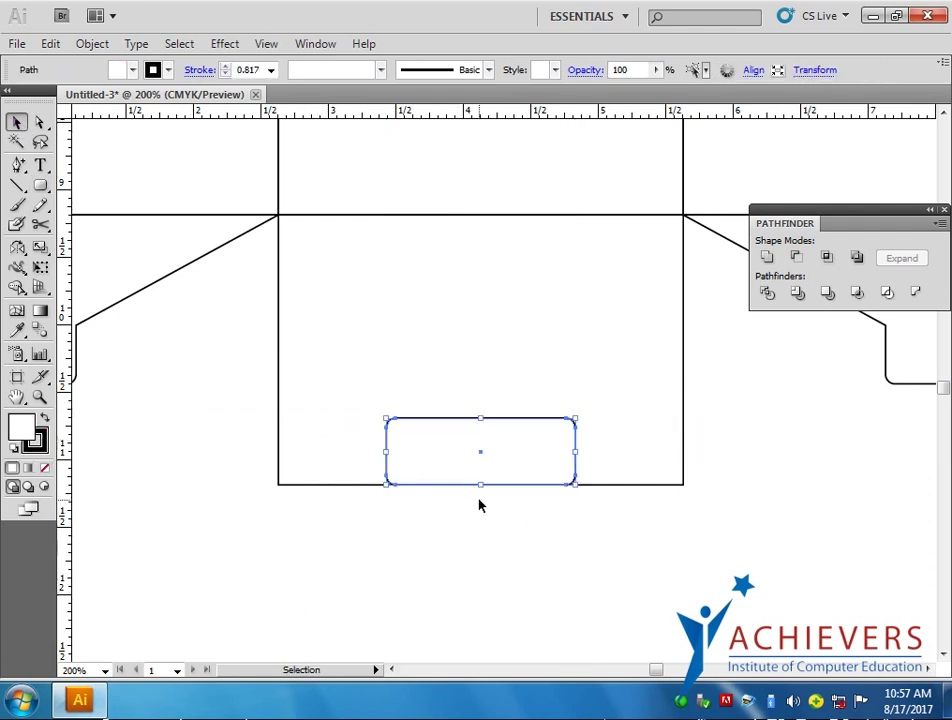
drag(481, 487, 481, 485)
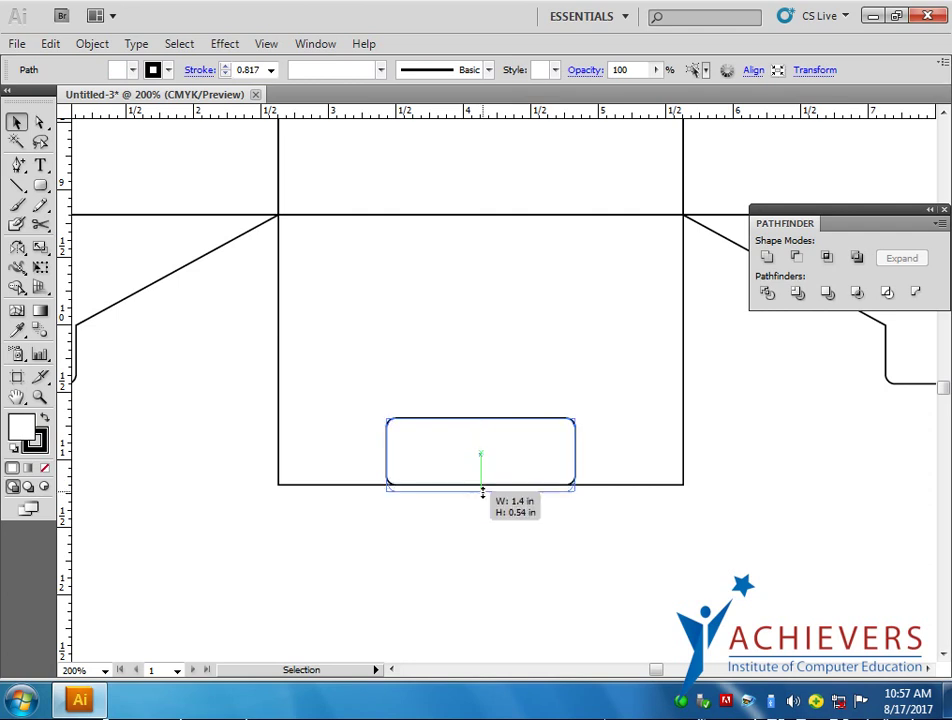
shift+click(582, 485)
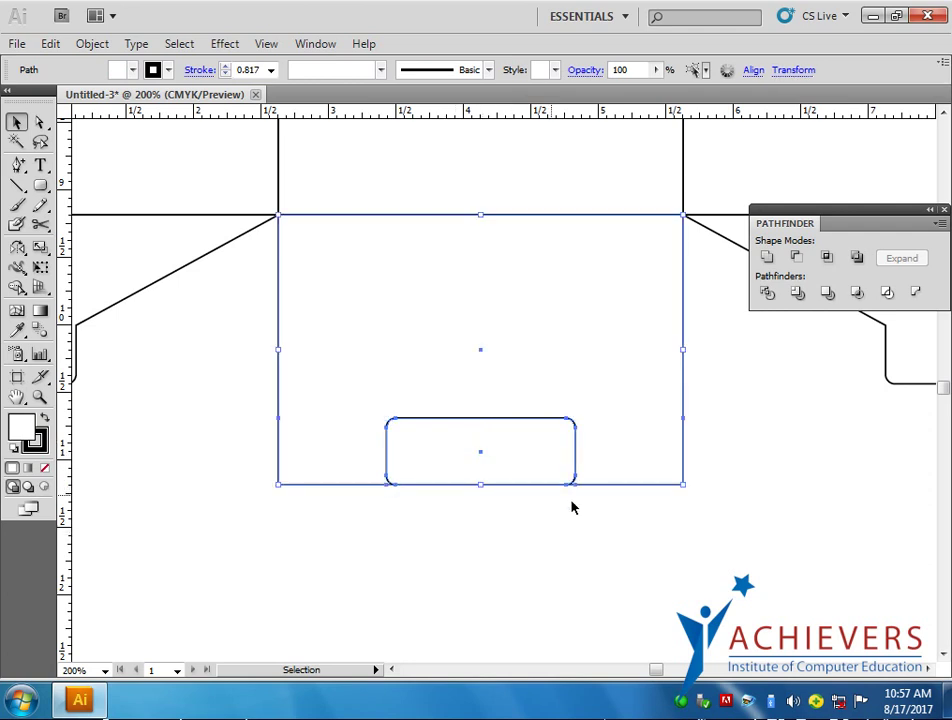
click(795, 259)
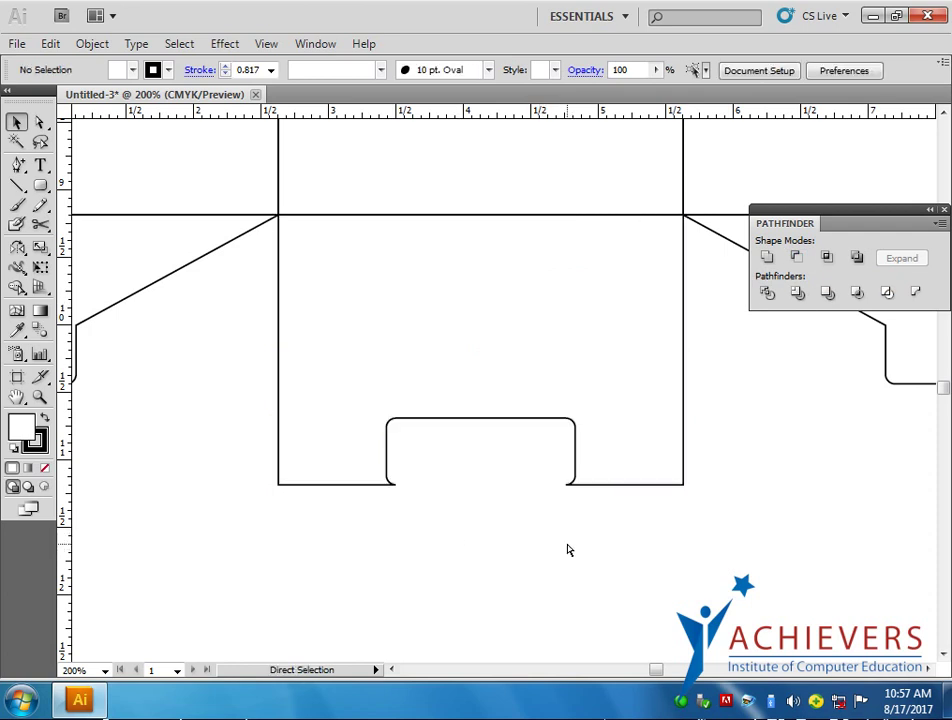
key(ctrl+z)
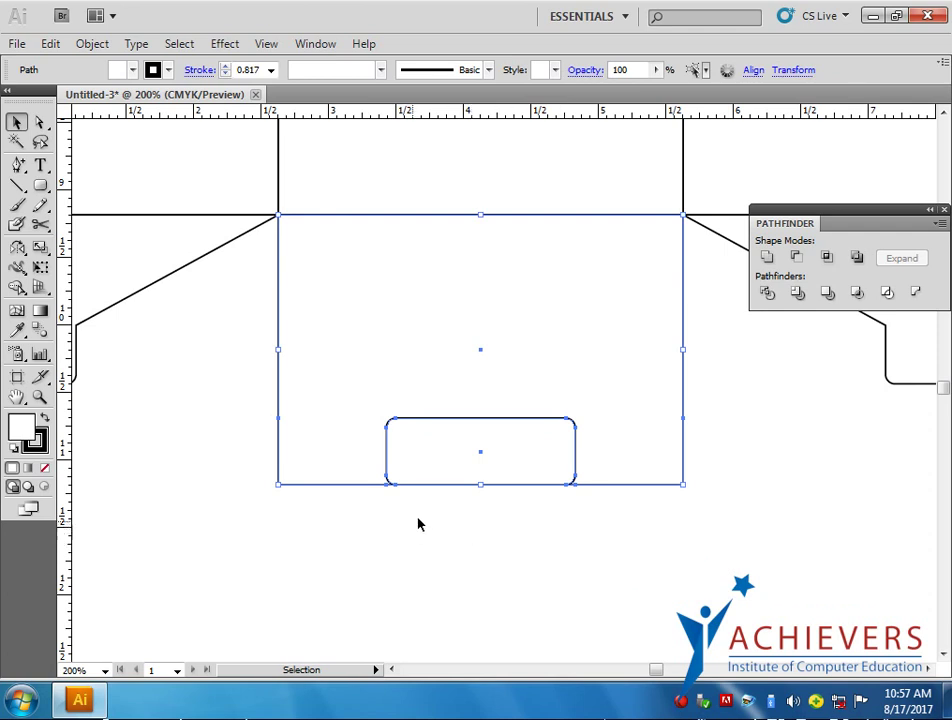
click(418, 524)
click(388, 472)
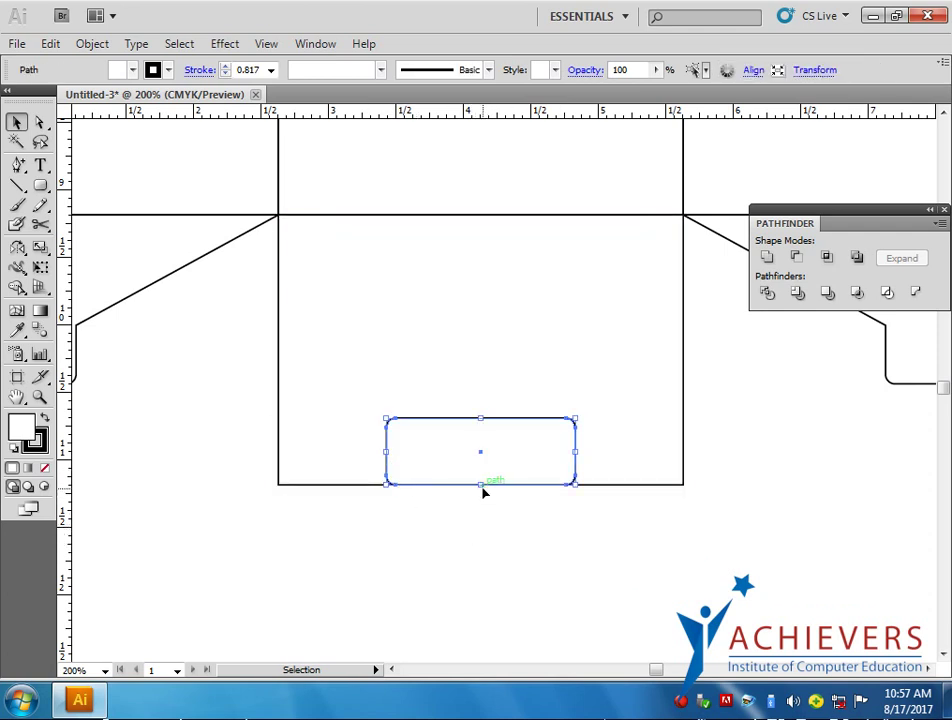
drag(480, 490, 480, 497)
shift+click(363, 485)
click(796, 257)
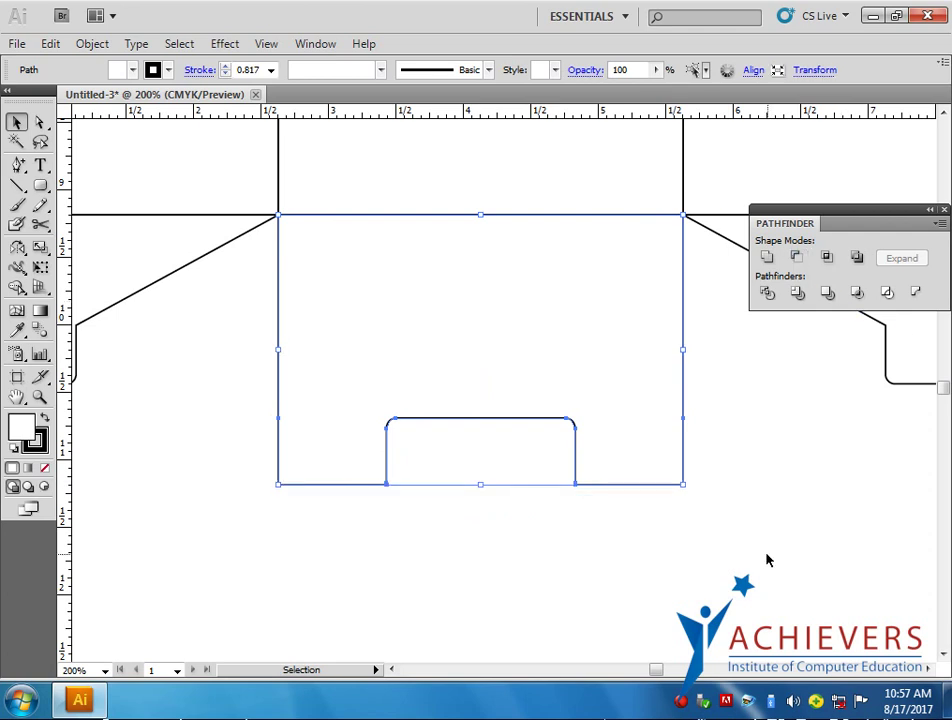
click(828, 638)
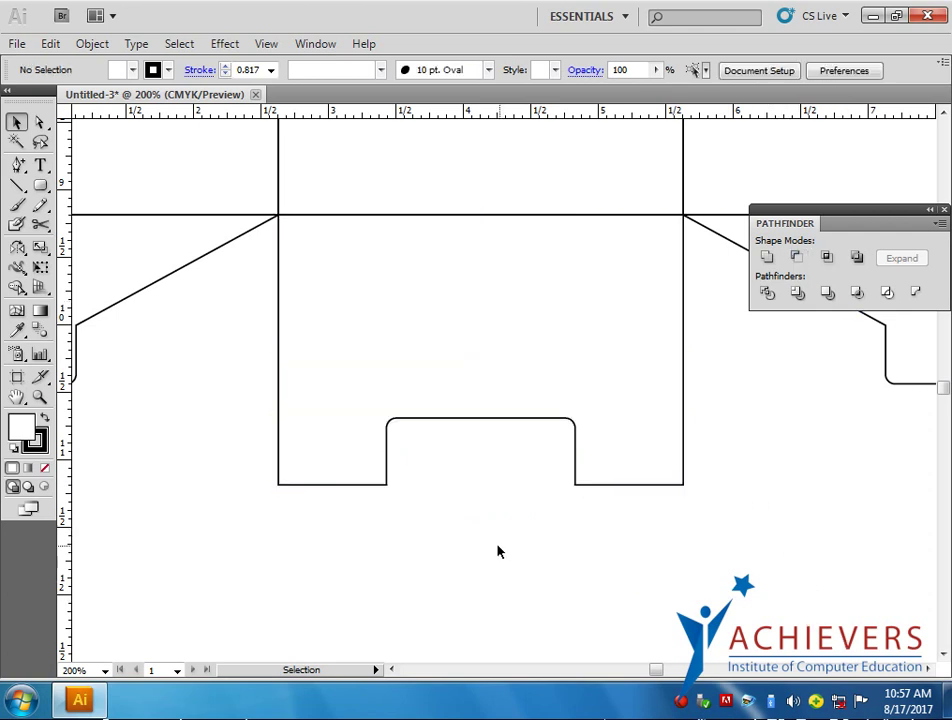
scroll(497, 552, up, 1)
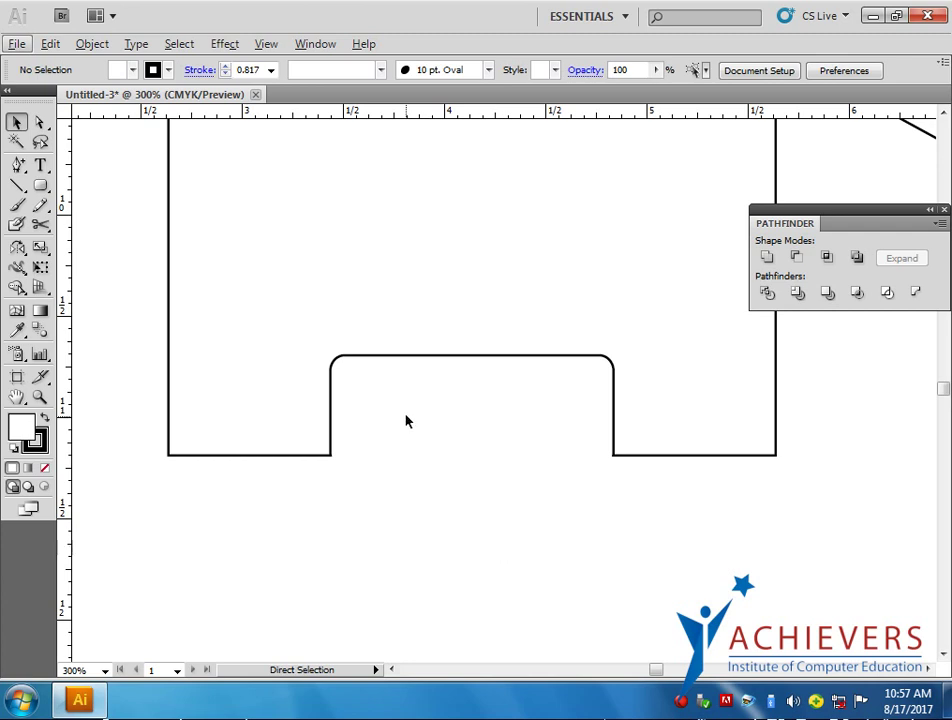
Step: Undo the rounded notch, restore the guides, and delete the rounded rectangle
key(ctrl+z)
key(ctrl+z)
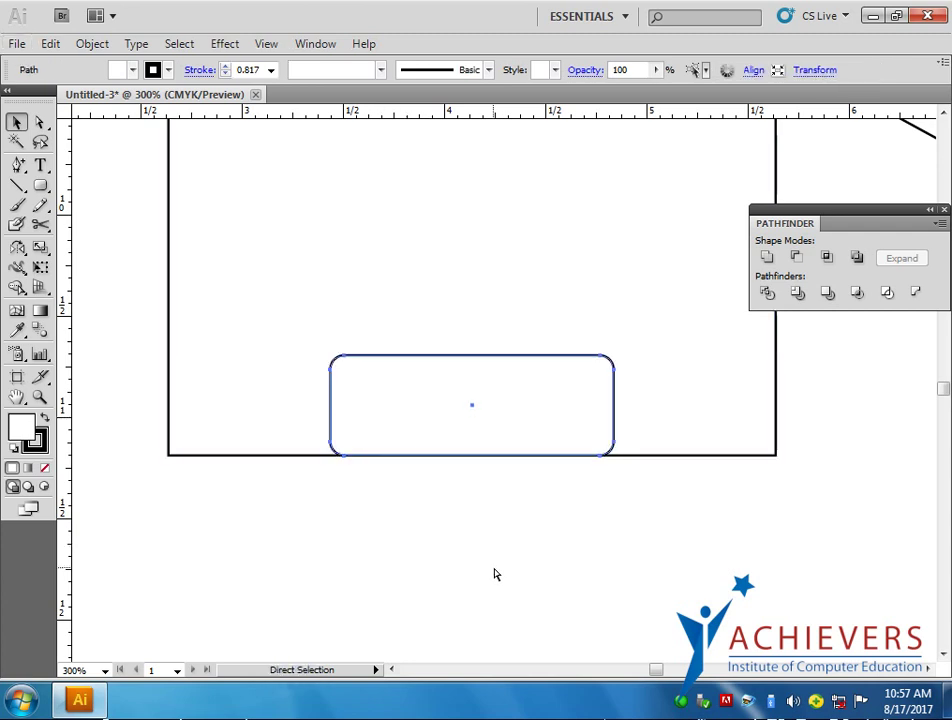
key(ctrl+z)
key(ctrl+z)
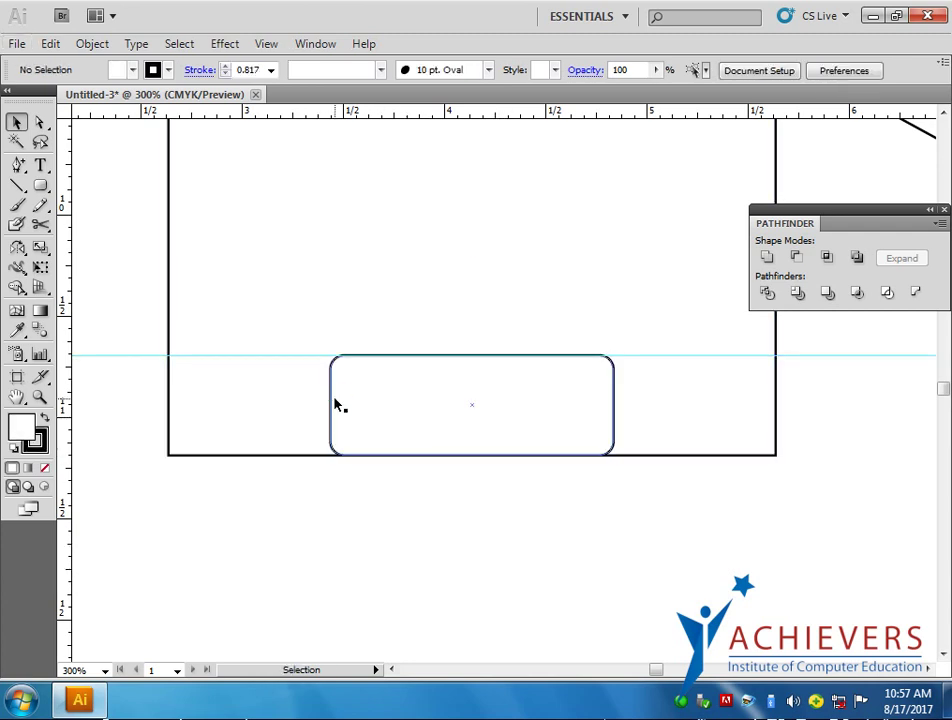
key(a)
click(333, 400)
key(v)
click(404, 448)
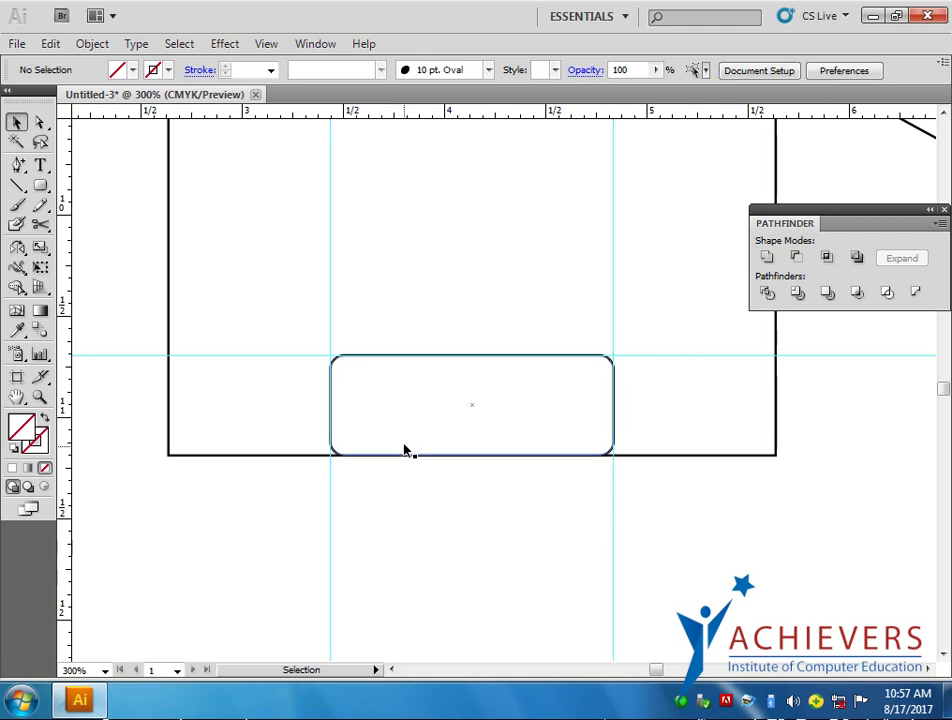
click(423, 445)
key(Delete)
drag(468, 358, 502, 120)
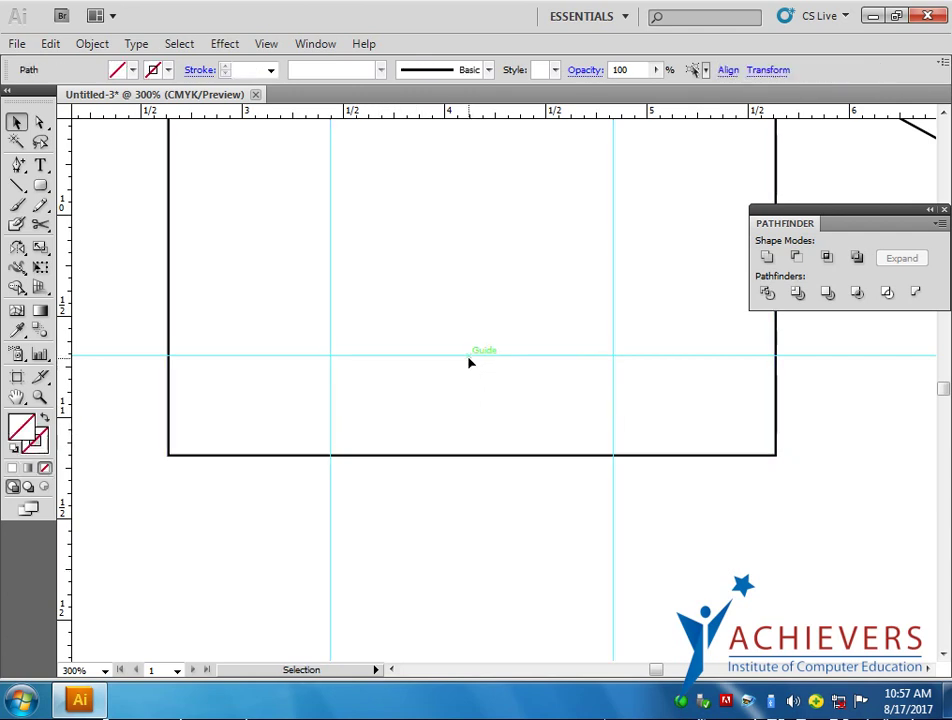
key(ctrl+z)
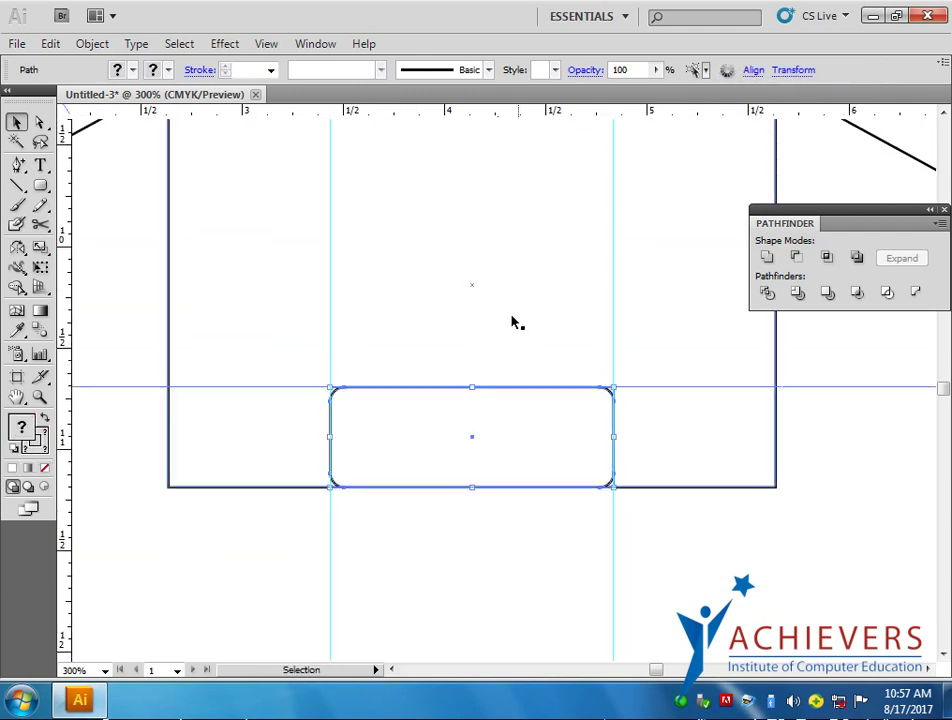
drag(459, 567, 463, 551)
key(Delete)
key(ctrl+z)
key(Delete)
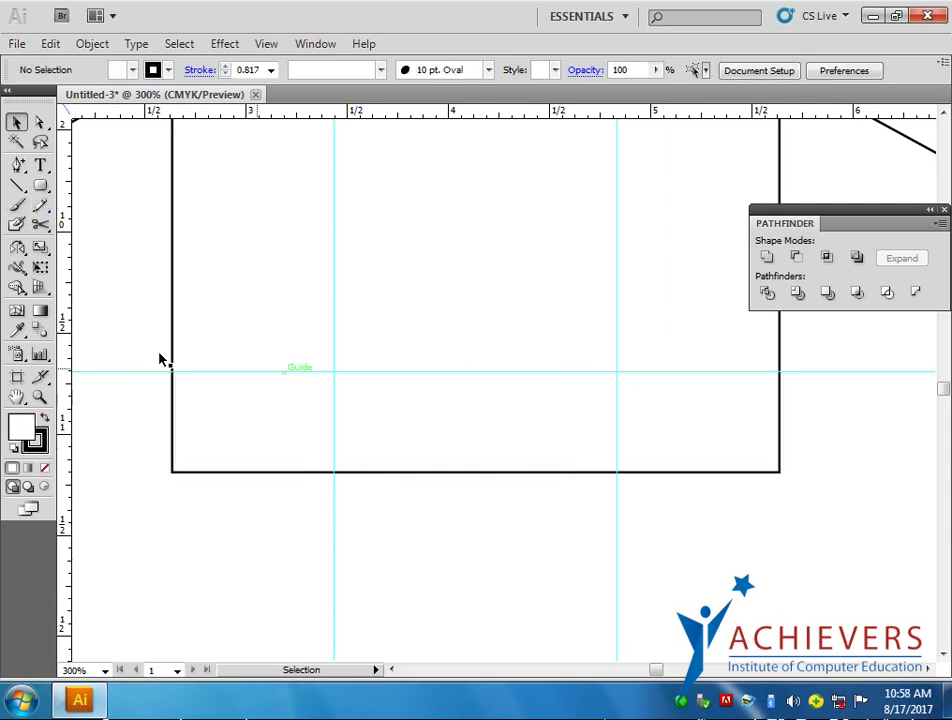
Step: Draw a plain rectangle between the guides, extend it below the flap edge, and subtract it with Minus Front
drag(40, 186, 68, 192)
click(68, 190)
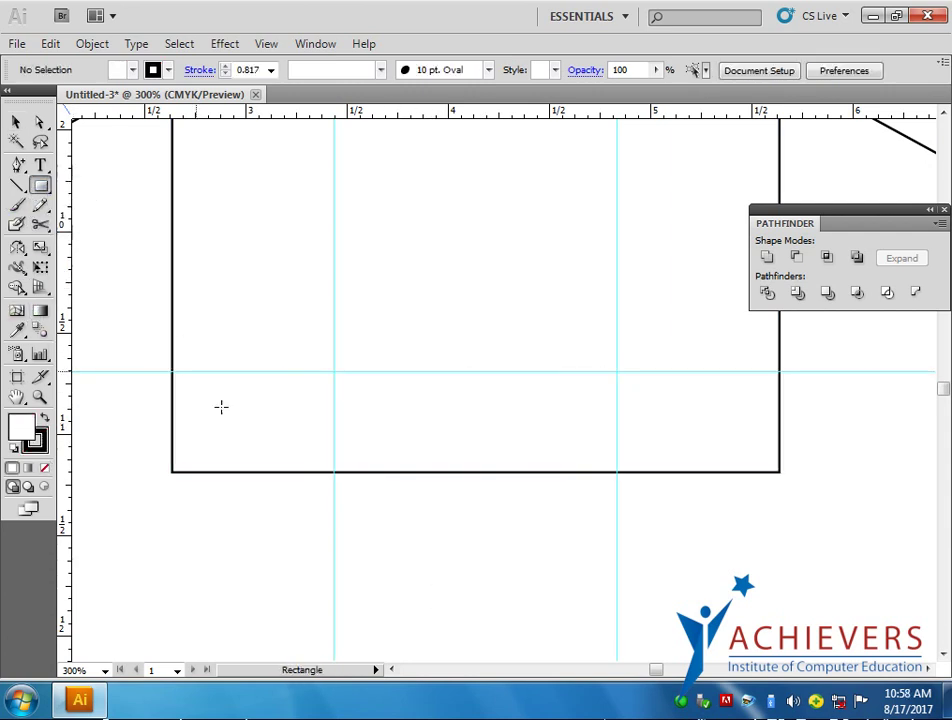
drag(334, 471, 614, 372)
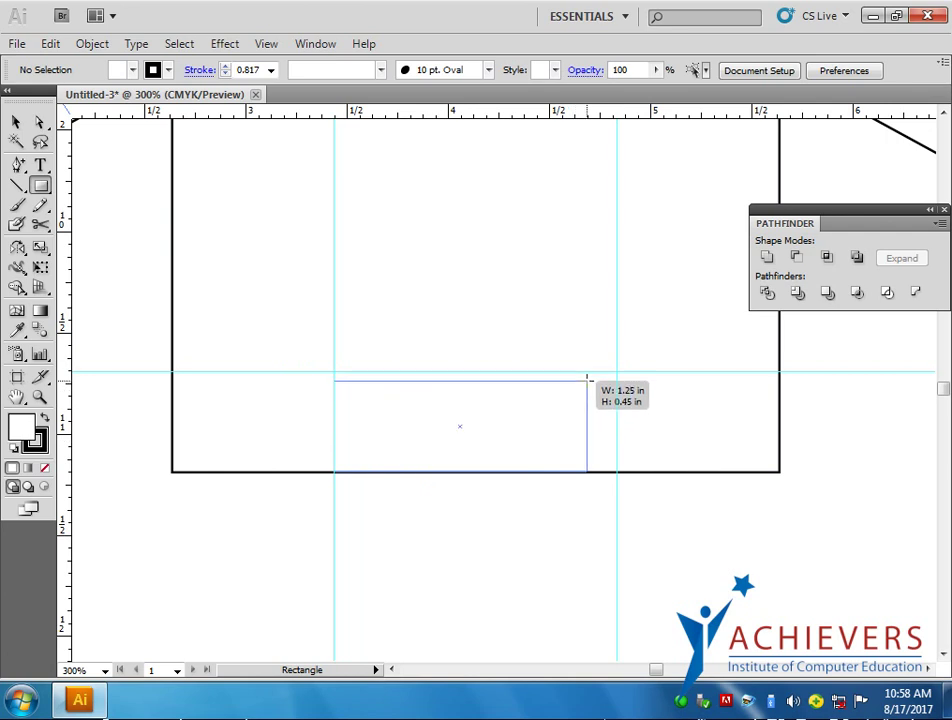
click(16, 122)
drag(478, 475, 476, 484)
shift+click(652, 473)
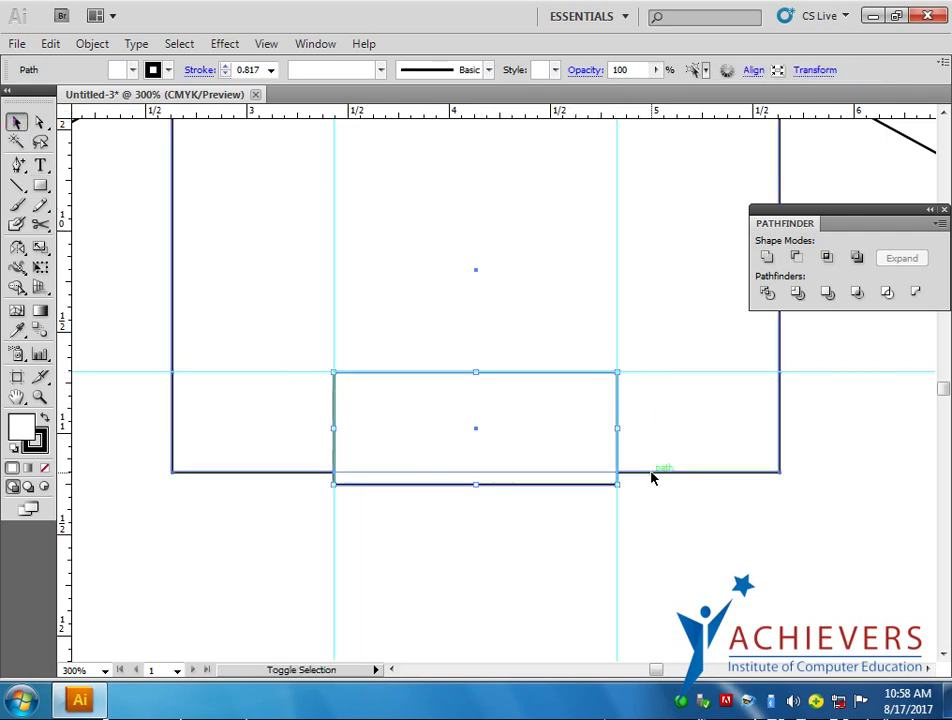
click(797, 258)
click(755, 507)
Step: Delete the two vertical guides and the horizontal construction guide
drag(261, 565, 635, 606)
key(Delete)
click(678, 376)
drag(861, 329, 888, 450)
key(Delete)
drag(394, 450, 402, 478)
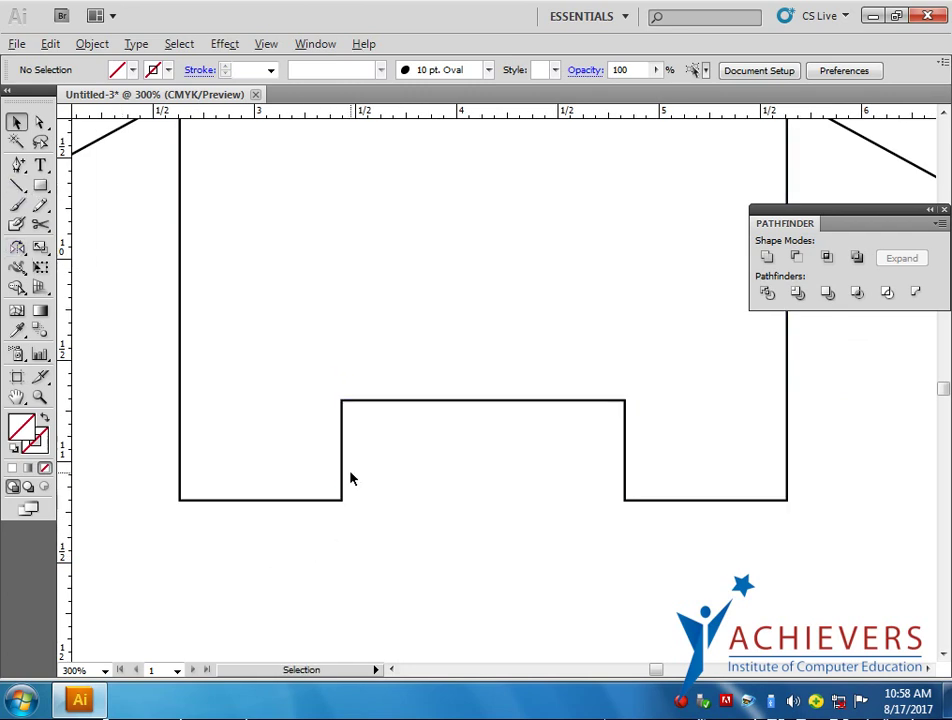
Step: Marquee-select all the dieline pieces as whole objects
scroll(351, 478, down, 3)
scroll(374, 489, down, 1)
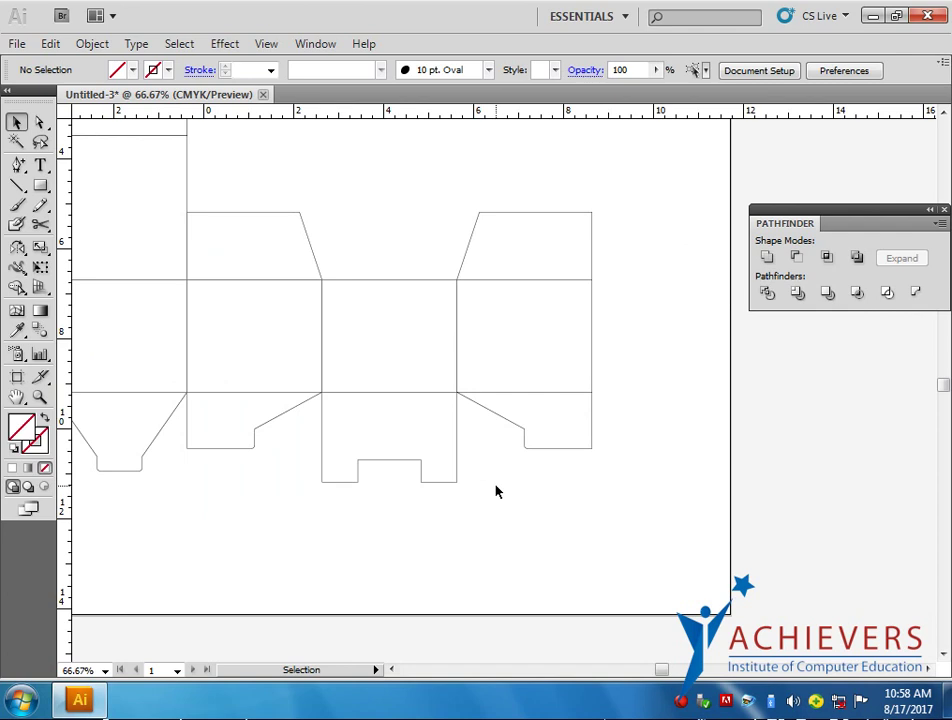
scroll(490, 495, down, 1)
drag(446, 505, 499, 552)
drag(181, 254, 669, 578)
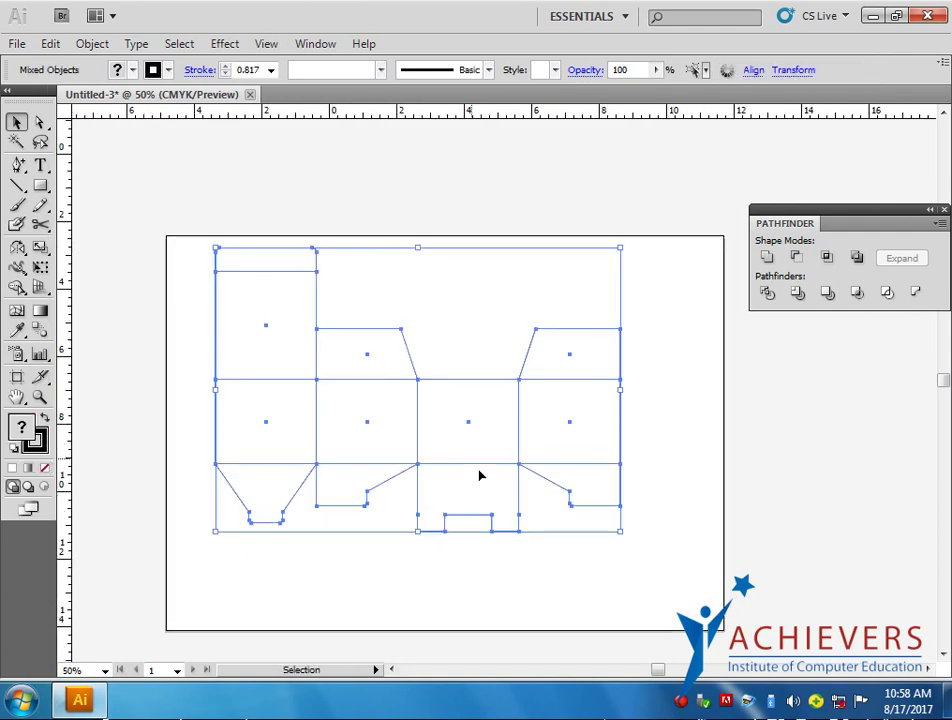
key(a)
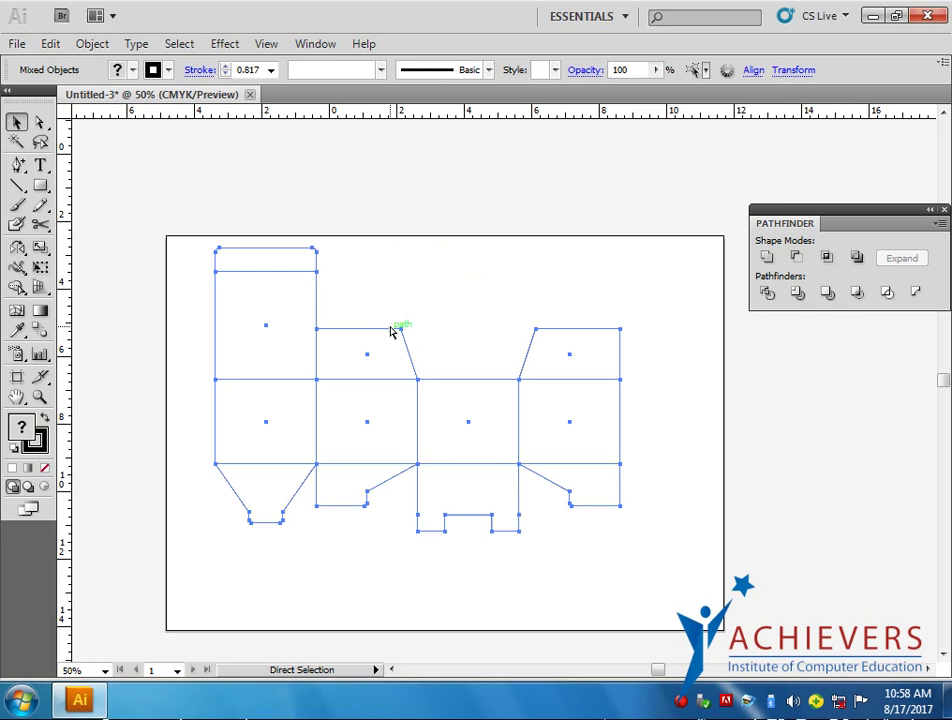
key(v)
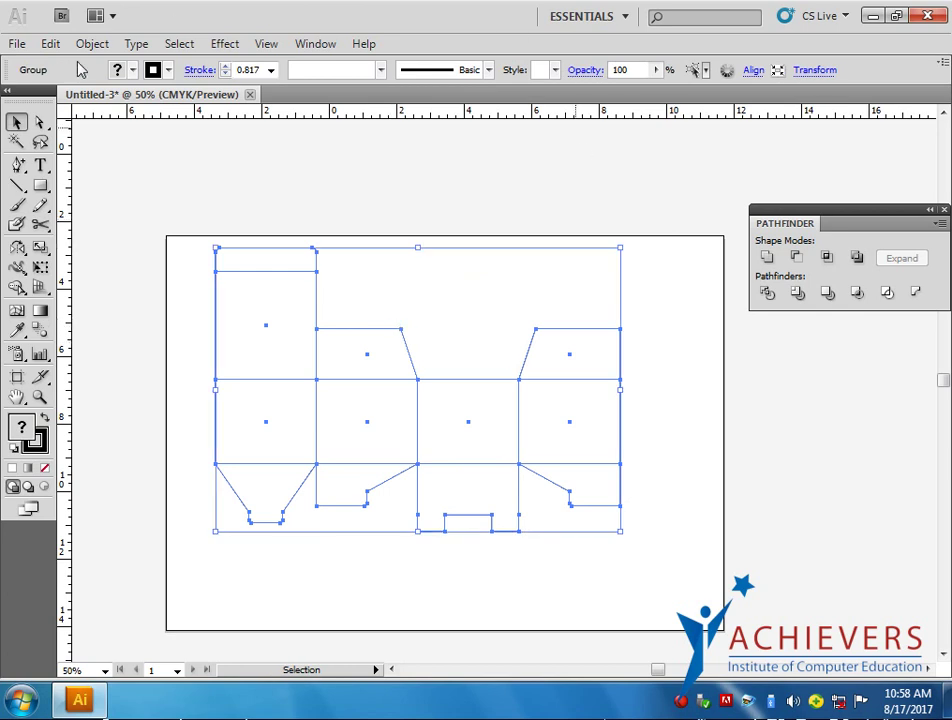
Step: Align the selected dieline to the artboard's horizontal and vertical centre
click(90, 44)
click(753, 70)
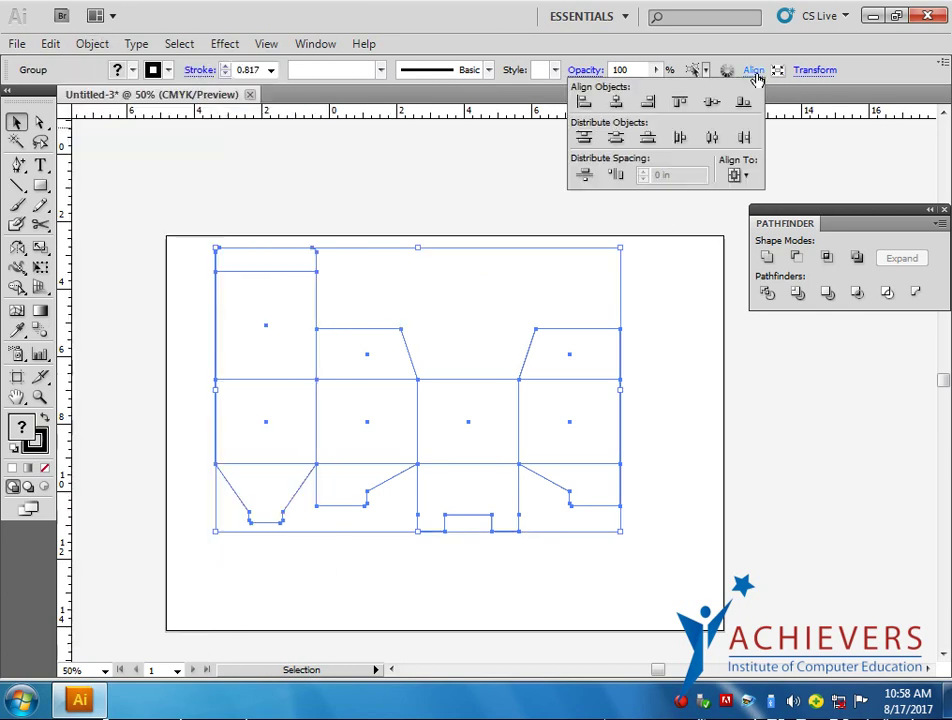
click(746, 178)
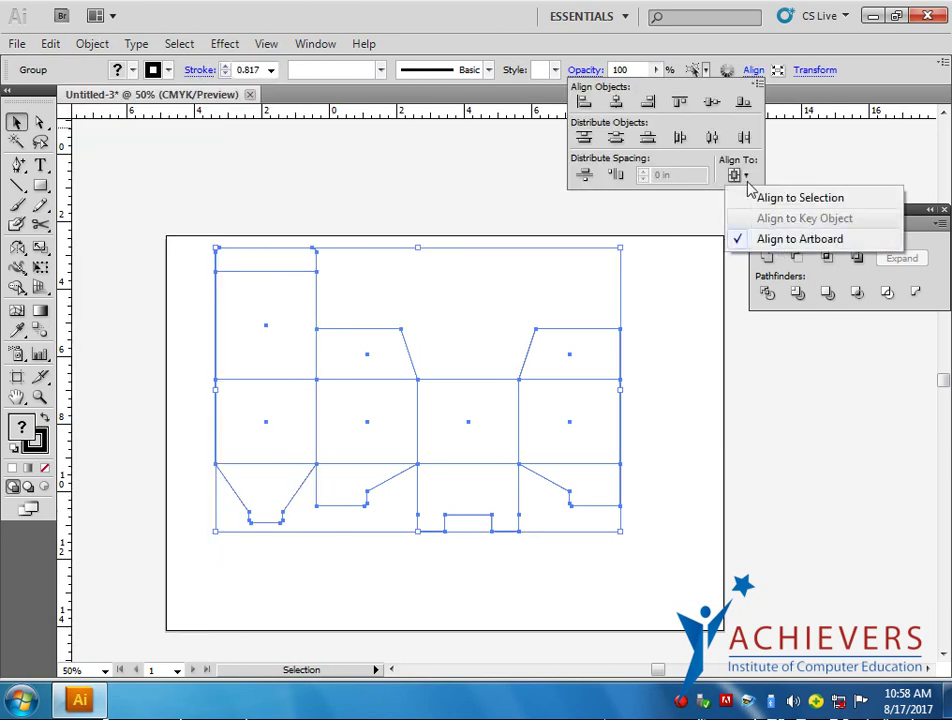
click(619, 104)
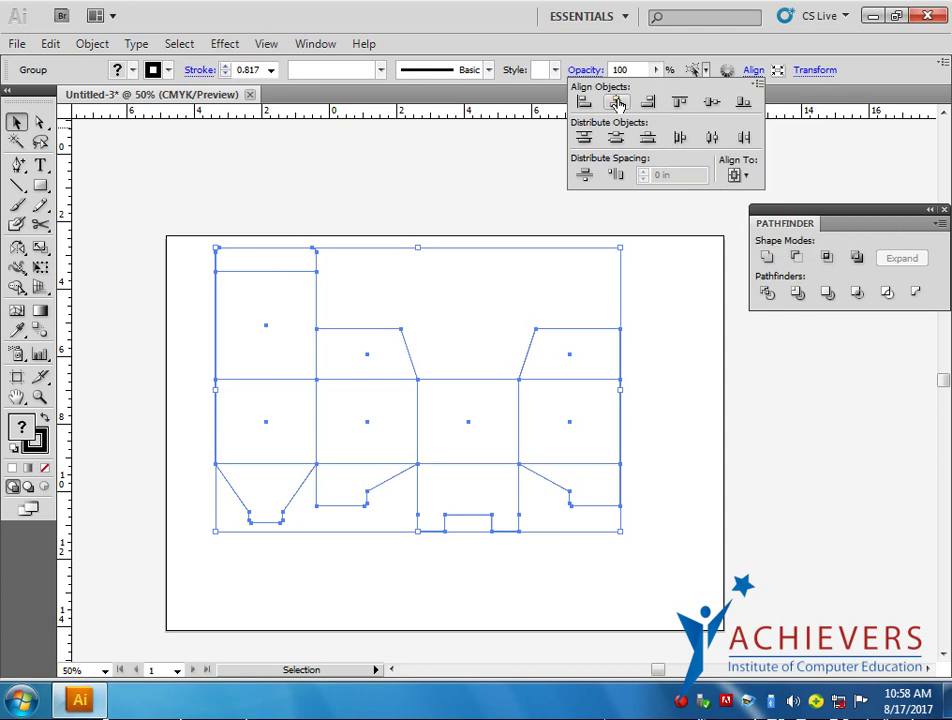
click(712, 102)
click(760, 569)
drag(708, 526, 684, 501)
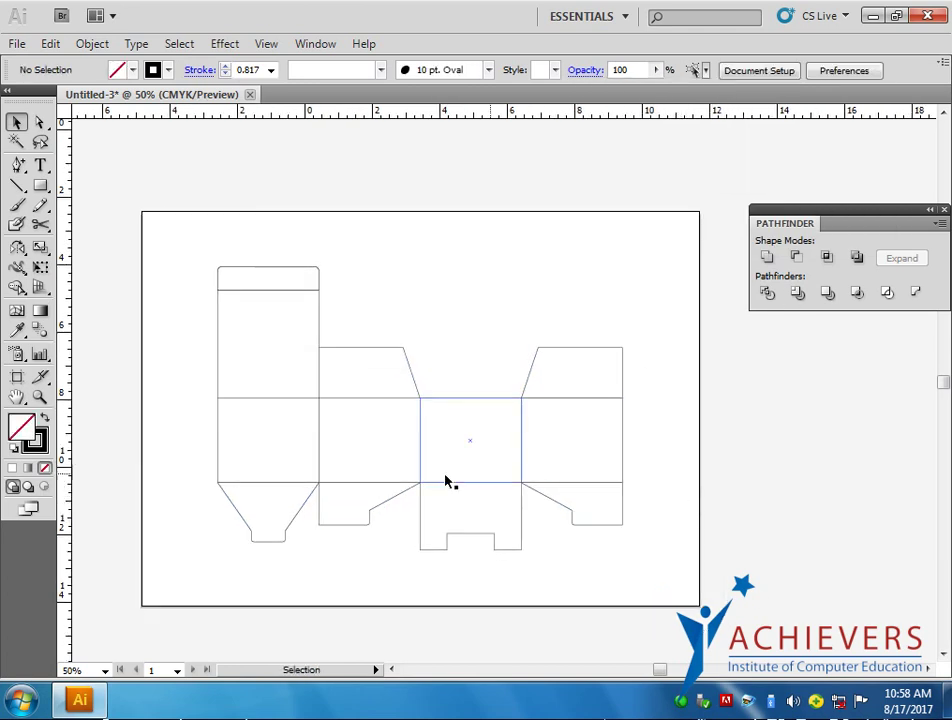
scroll(304, 459, up, 1)
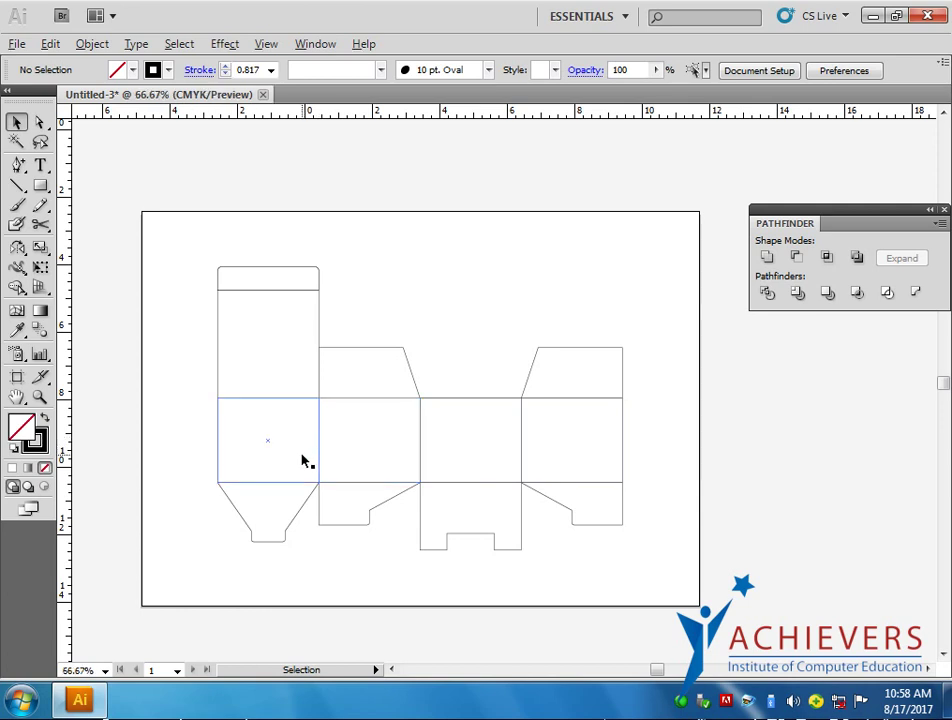
scroll(304, 459, up, 1)
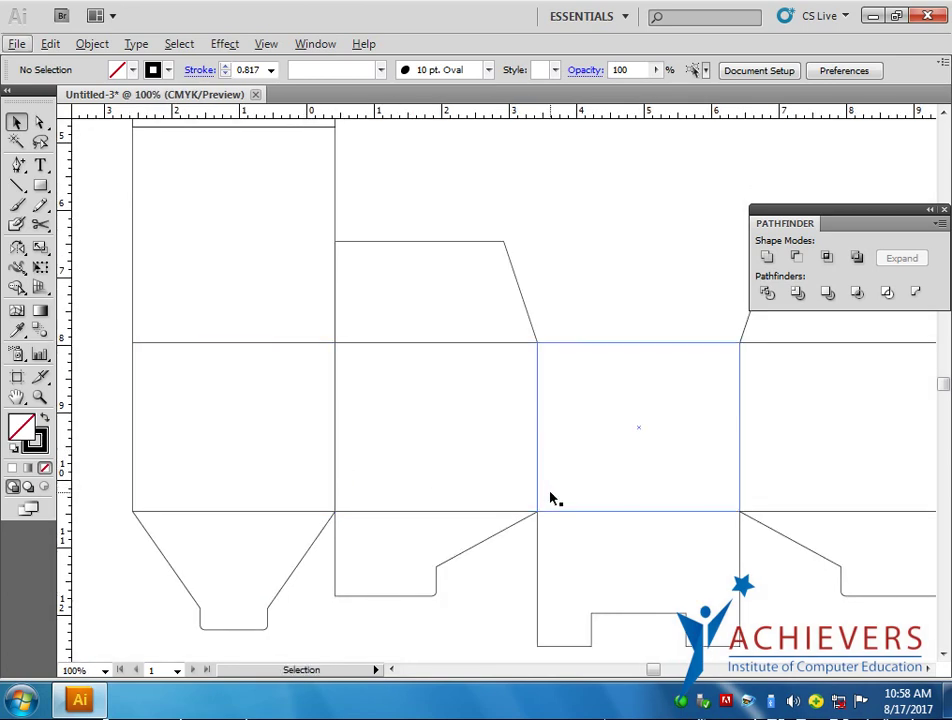
Step: Type TERABYTE on the left middle panel, enlarge it, and move it slightly lower
click(40, 165)
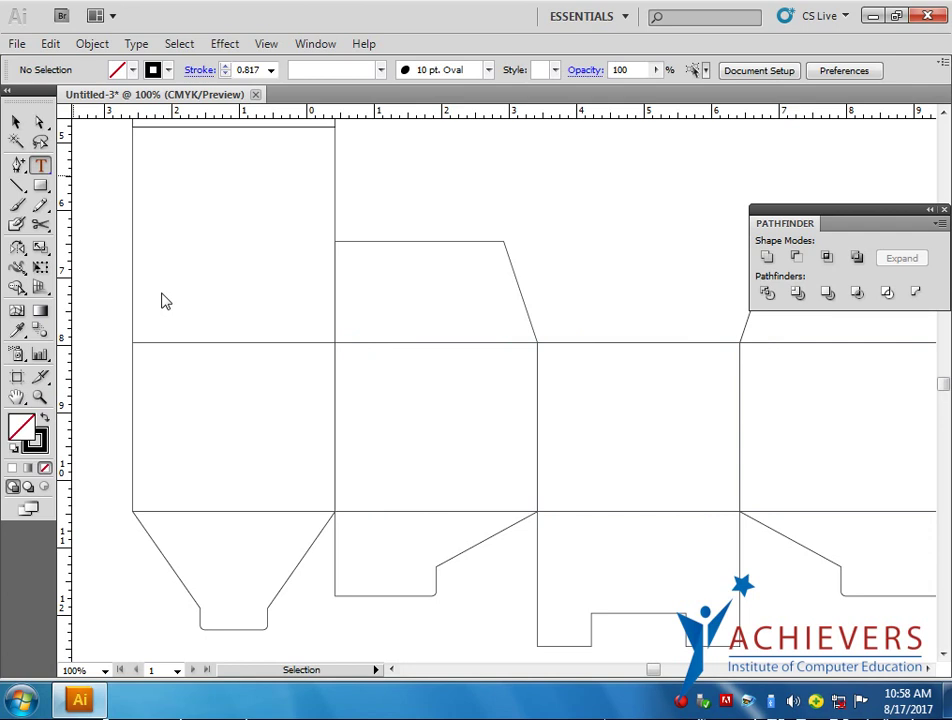
click(156, 396)
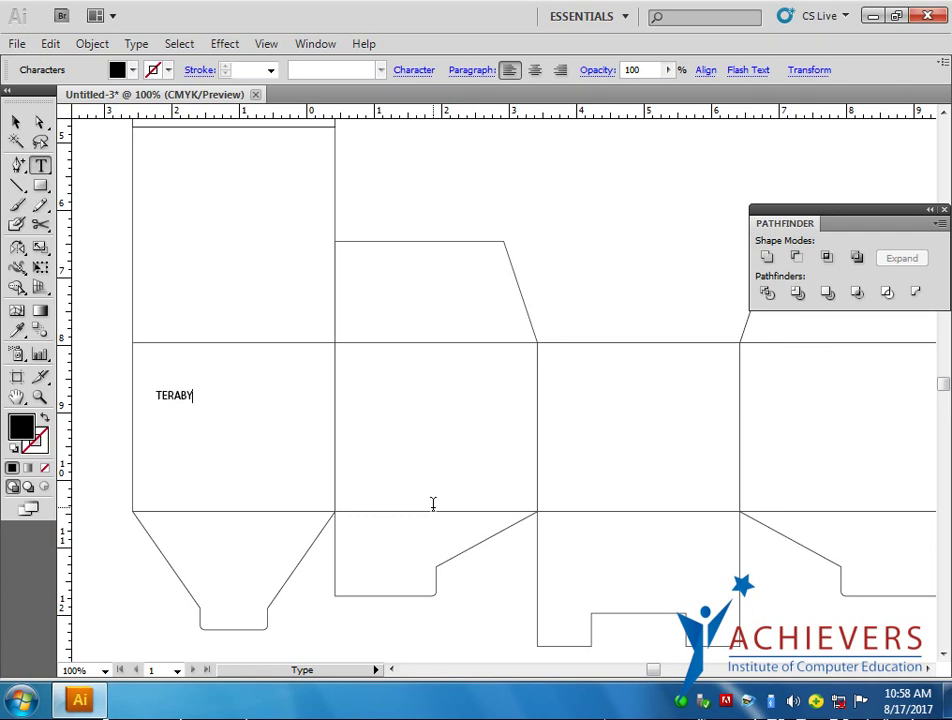
key(ctrl+a)
key(ctrl+shift+period)
key(ctrl+shift+period)
key(ctrl+shift+period)
key(ctrl+shift+period)
key(ctrl+shift+period)
key(ctrl+shift+period)
key(ctrl+shift+period)
key(ctrl+shift+period)
key(ctrl+shift+period)
click(17, 121)
click(113, 212)
mouse_move(261, 401)
mouse_down()
mouse_move(287, 423)
mouse_move(240, 407)
mouse_up()
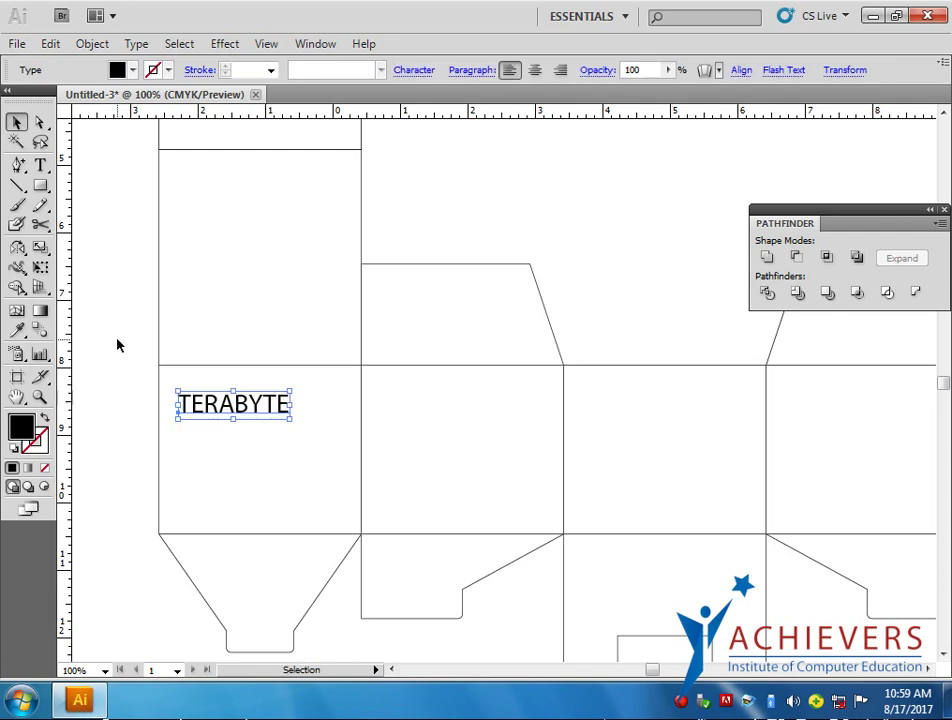
click(117, 340)
drag(261, 489, 265, 498)
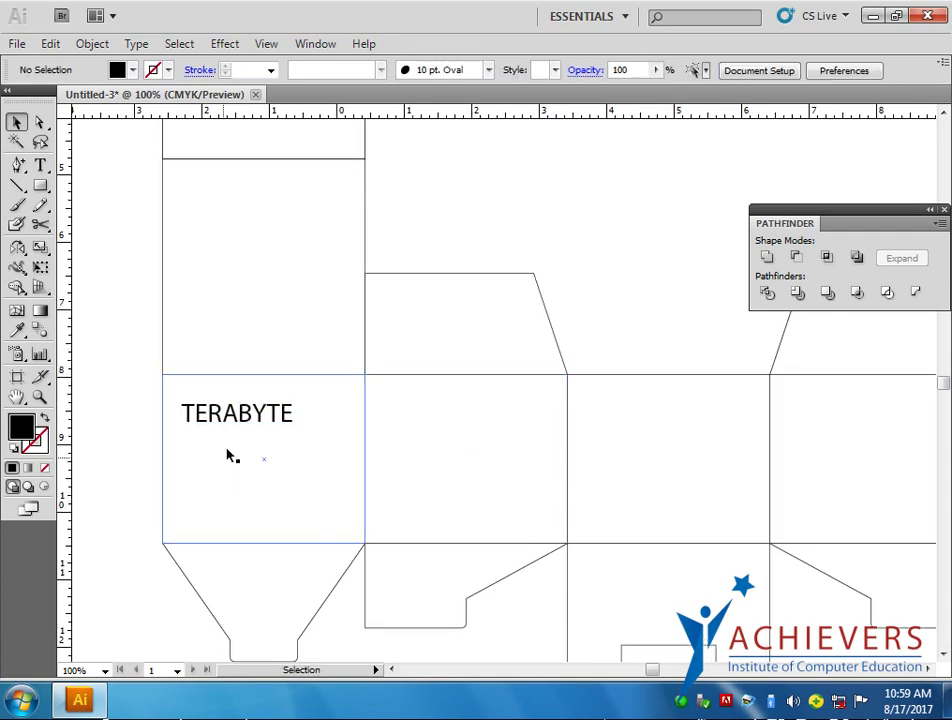
drag(240, 414, 240, 424)
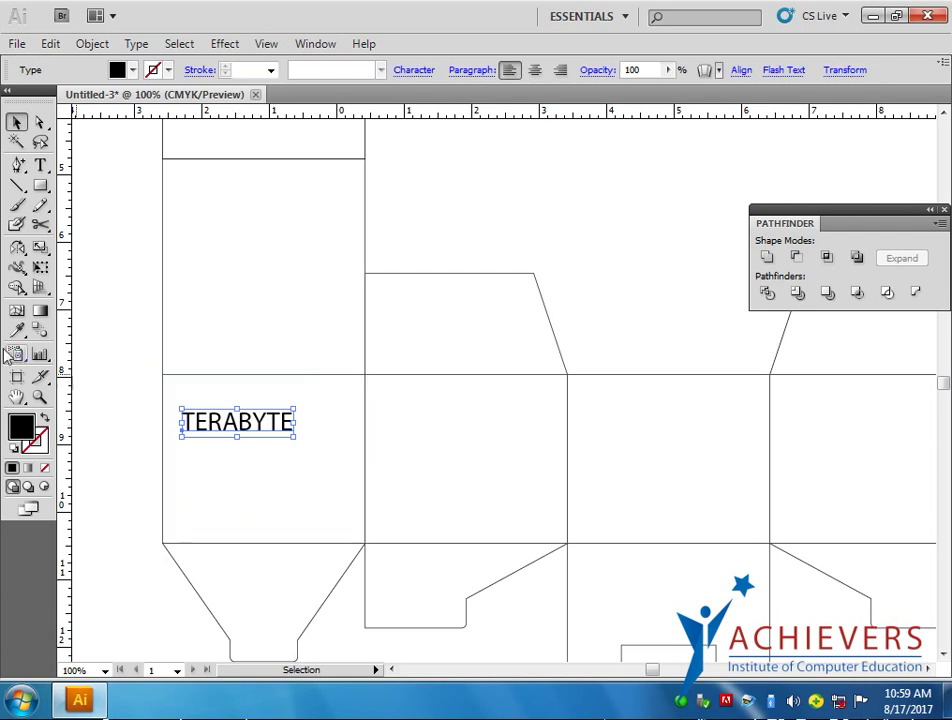
Step: Add the lines CPU COOLER and 'For Intel' below TERABYTE
click(40, 165)
click(189, 480)
text(cpu)
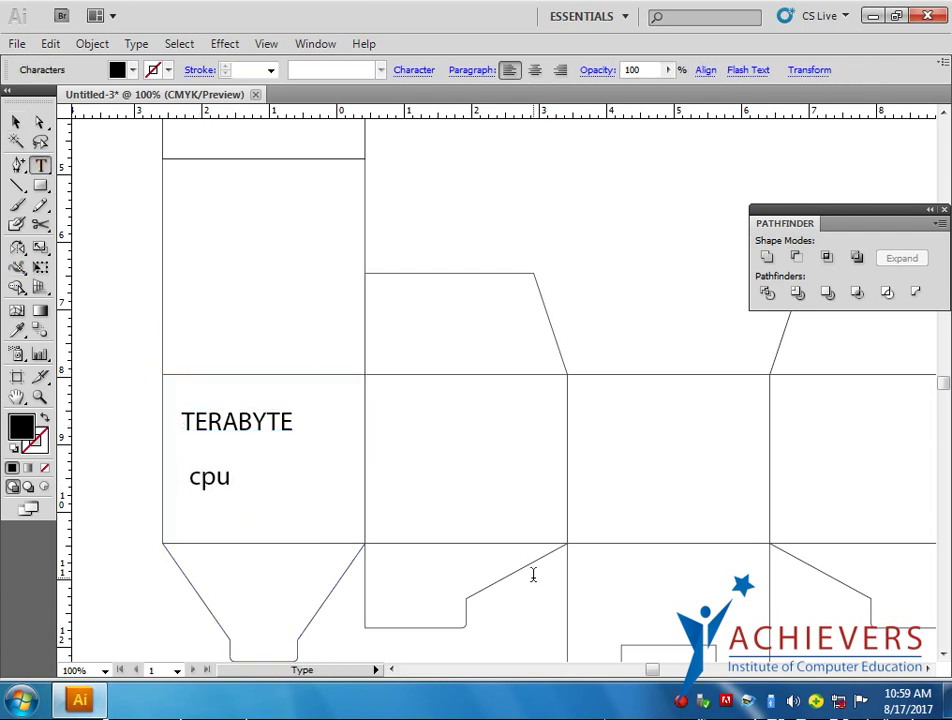
key(BackSpace)
key(BackSpace)
text(CPU COOLER)
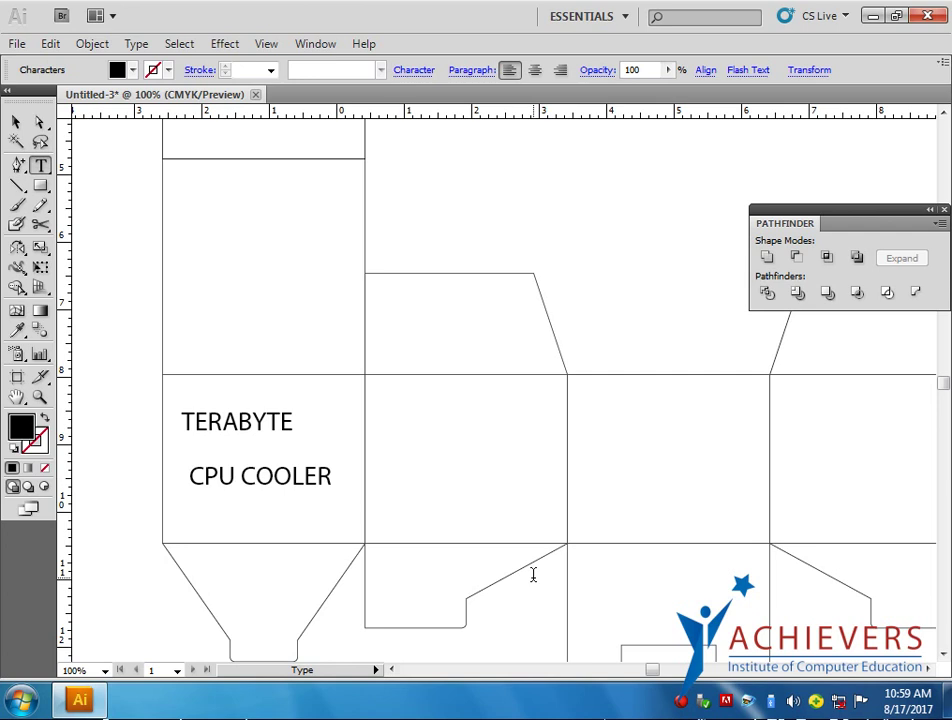
key(BackSpace)
key(BackSpace)
click(946, 700)
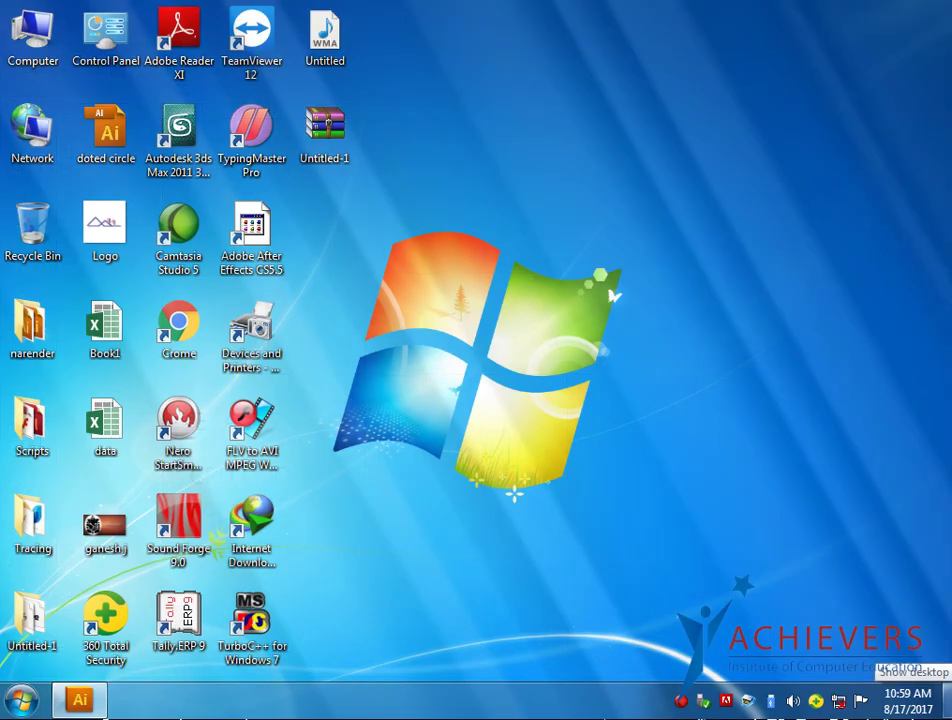
click(946, 700)
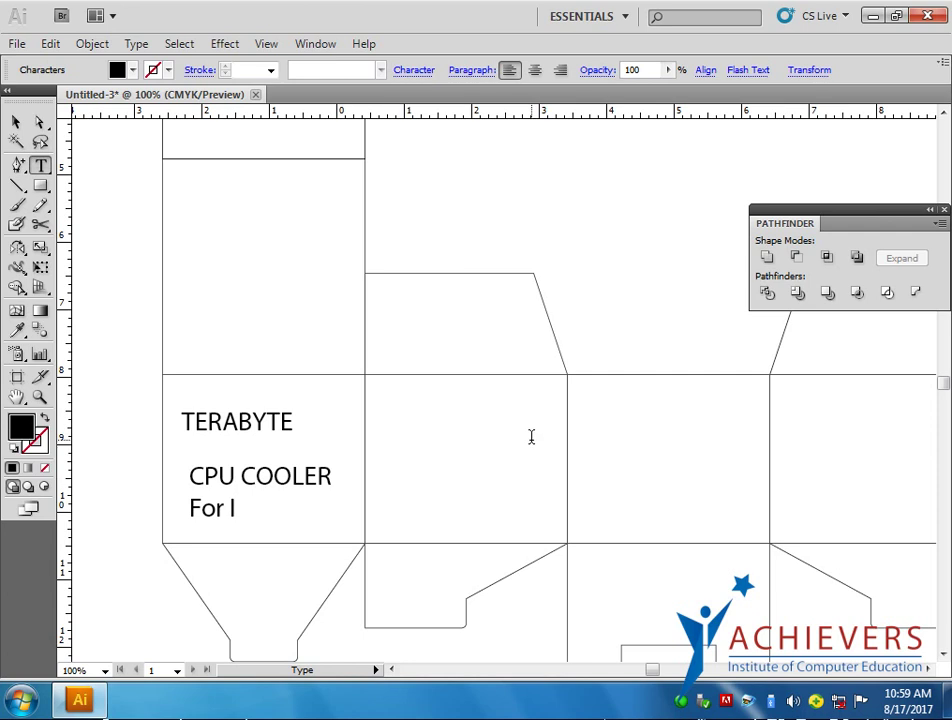
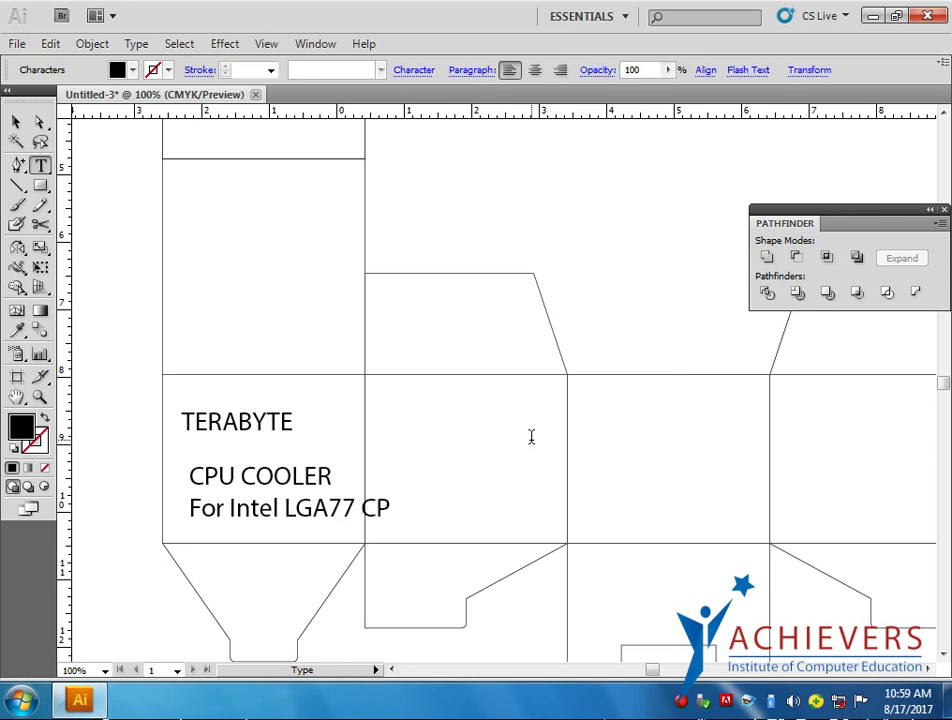
Step: Shrink the 'For Intel LGA77 CPU' line two font-size steps so it is smaller than CPU COOLER
triple_click(208, 507)
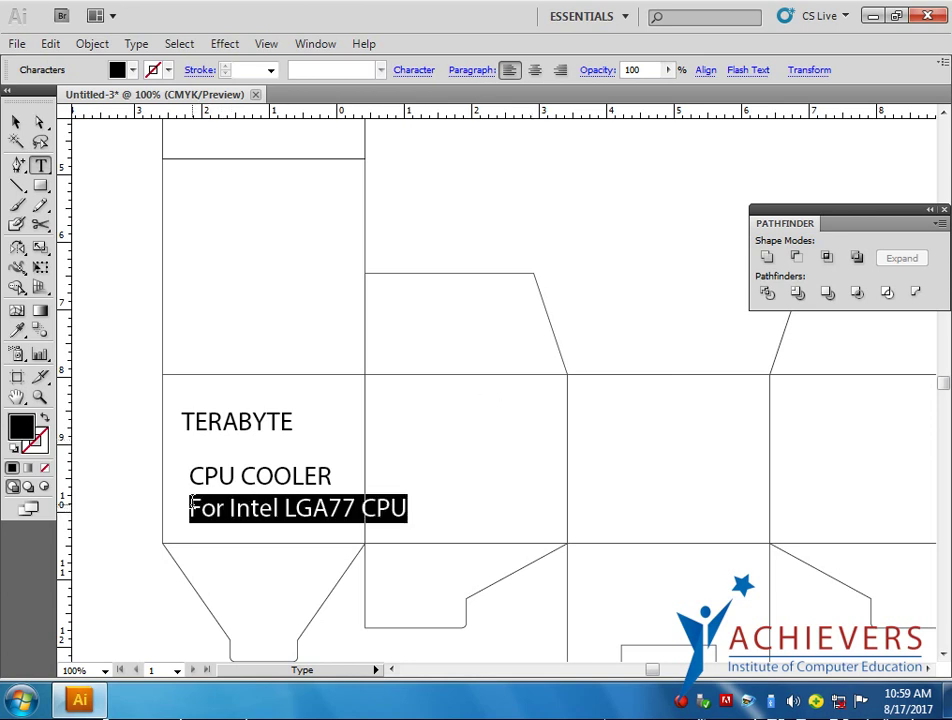
key(ctrl+shift+comma)
key(ctrl+shift+comma)
key(ctrl+shift+comma)
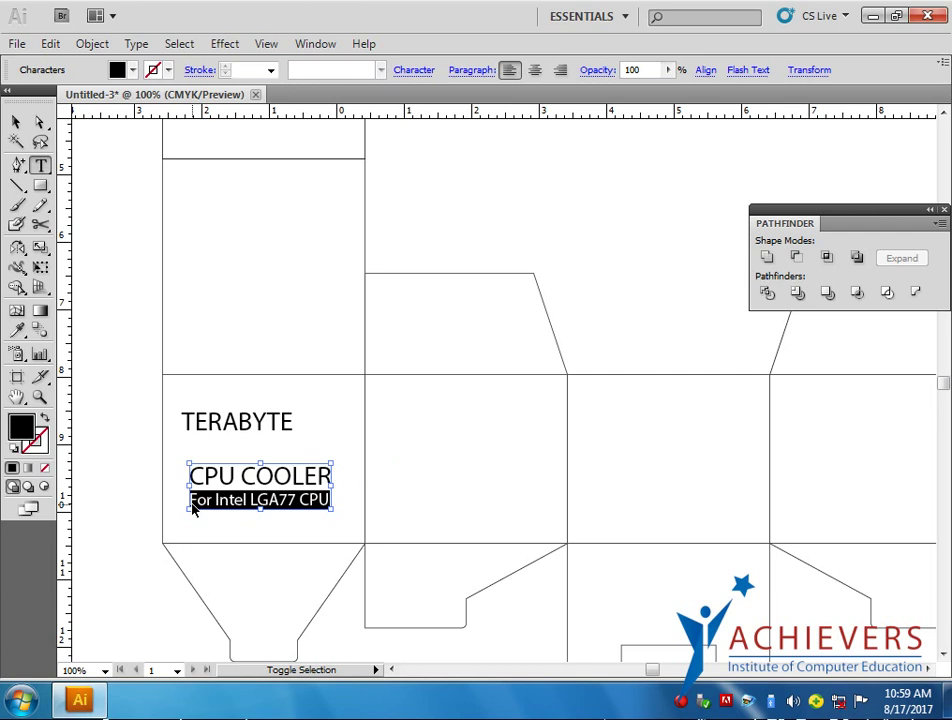
key(ctrl+shift+comma)
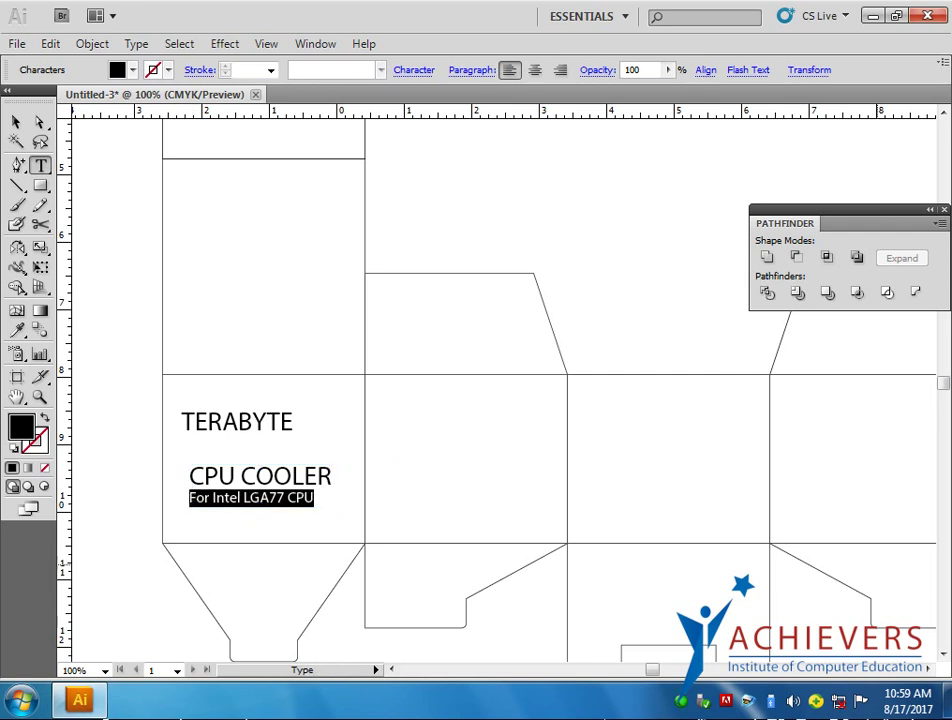
Step: Select TERABYTE and CPU COOLER and try left-aligning them, undoing the jump to the page edge
ctrl+shift+click(186, 422)
ctrl+click(393, 124)
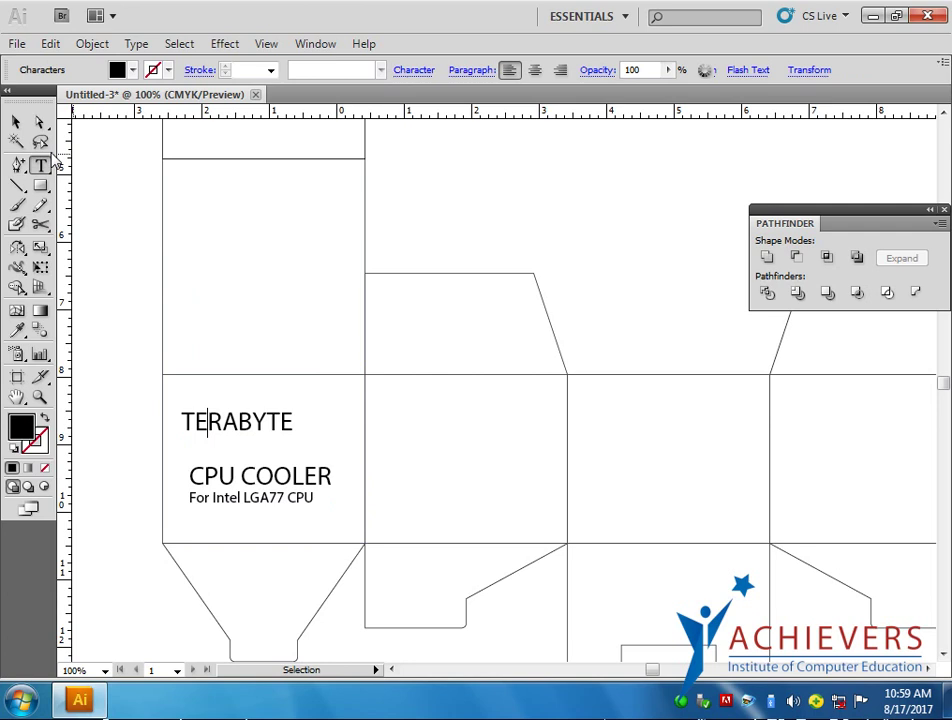
ctrl+click(189, 421)
shift+click(232, 488)
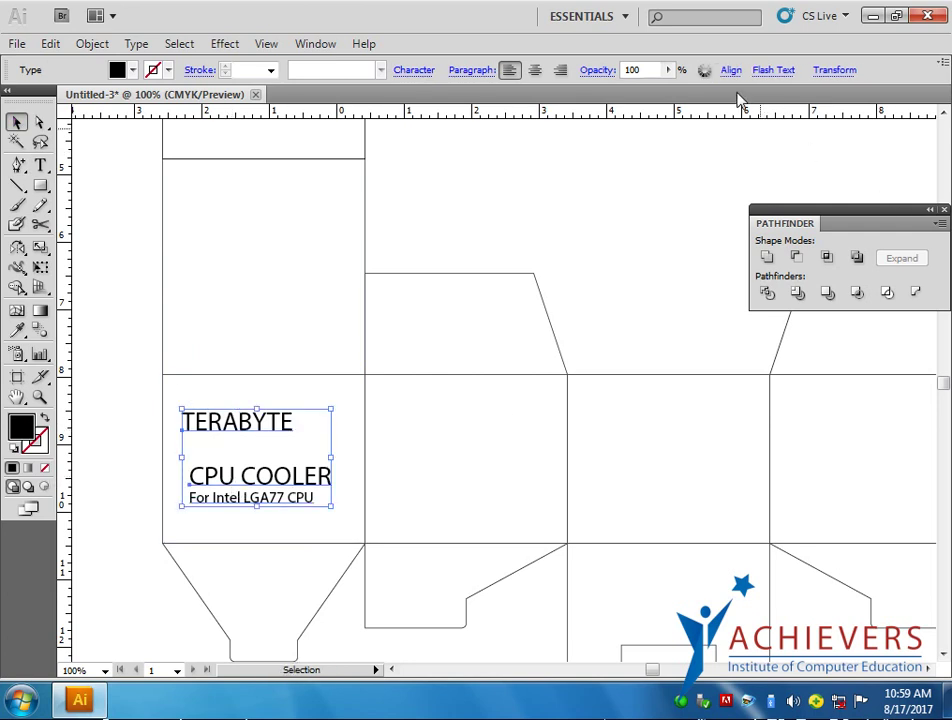
click(731, 70)
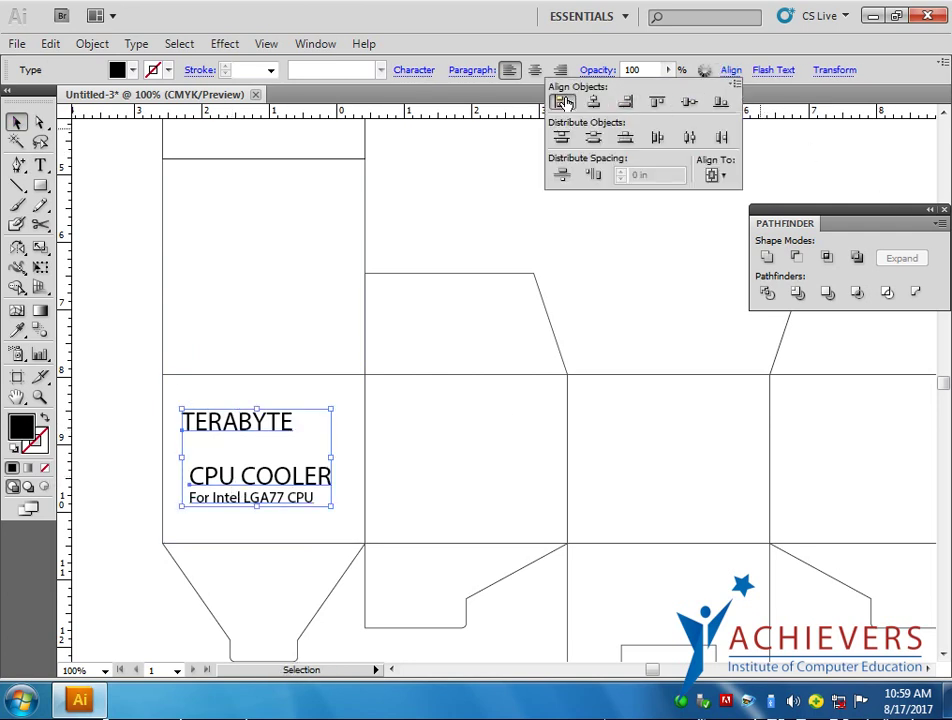
click(561, 101)
key(ctrl+z)
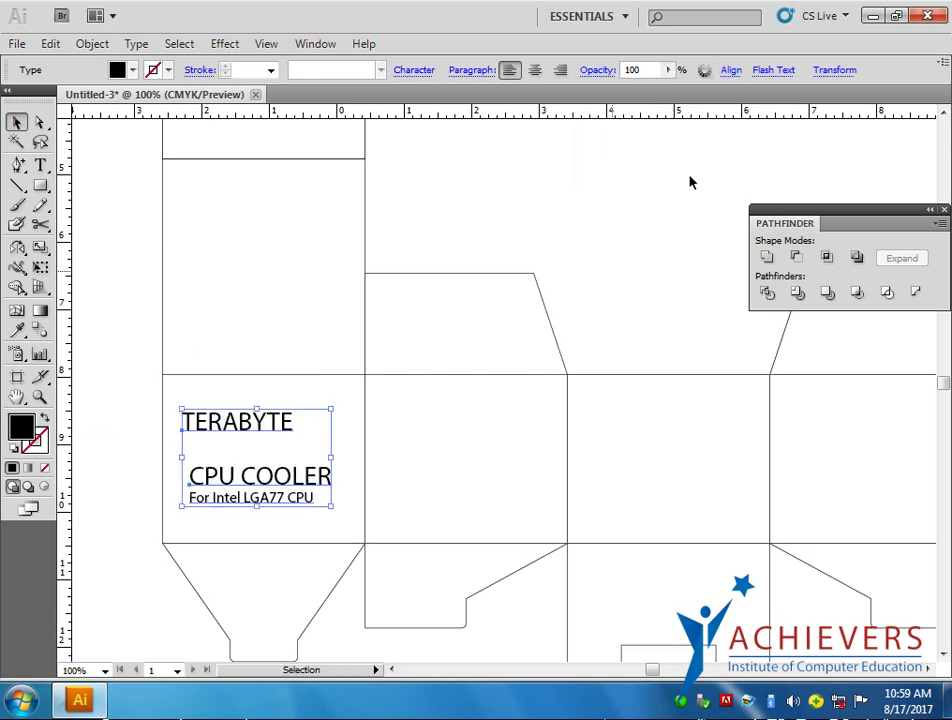
Step: Left-align the CPU COOLER block with TERABYTE using Align to Selection
click(731, 72)
click(712, 175)
click(757, 198)
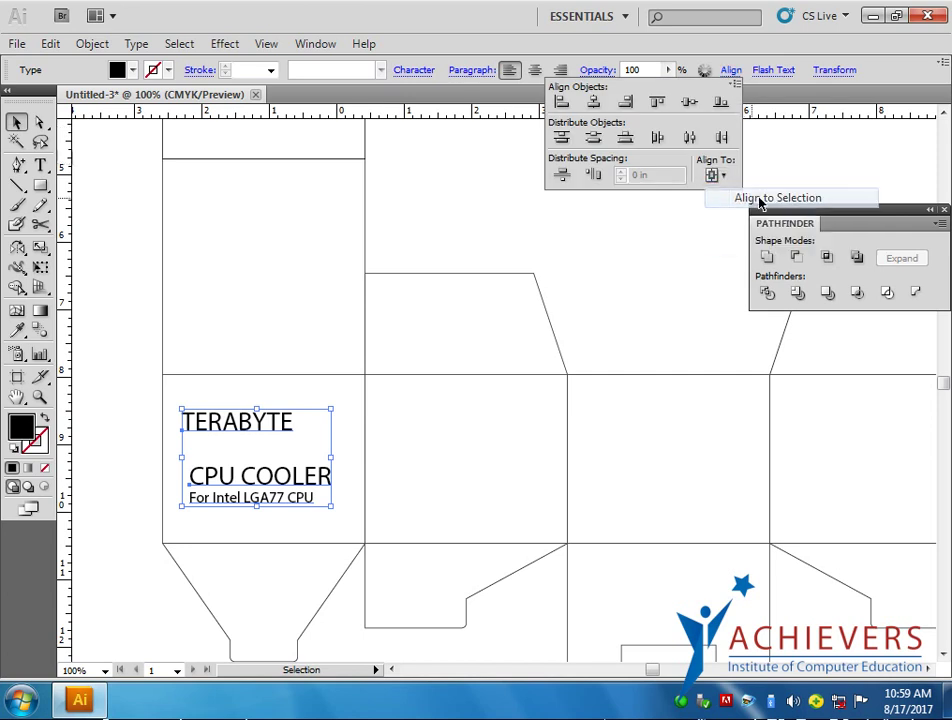
click(561, 103)
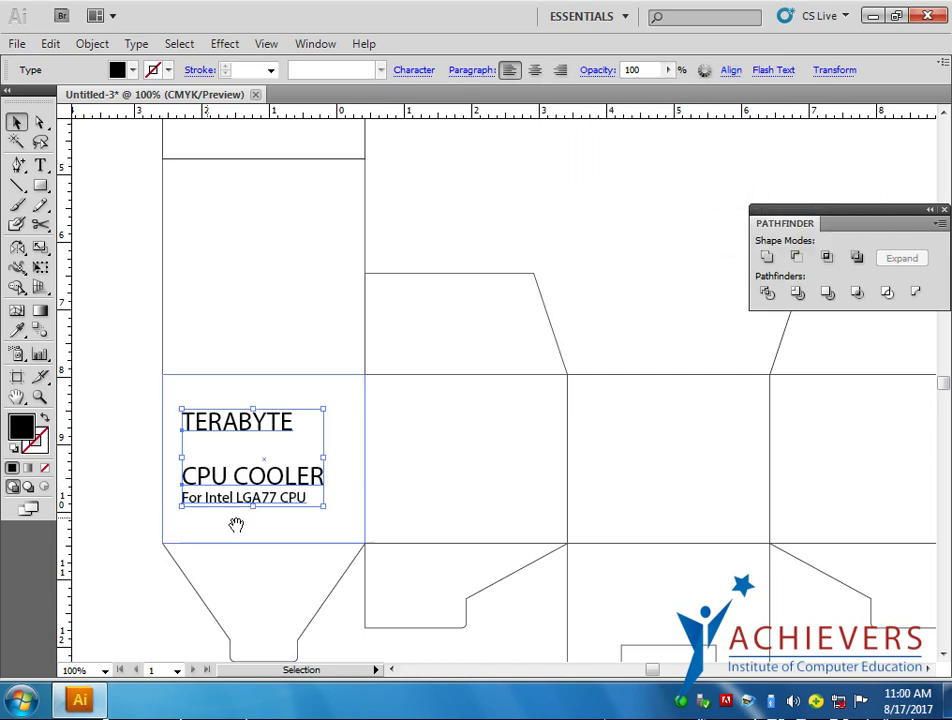
drag(270, 478, 268, 459)
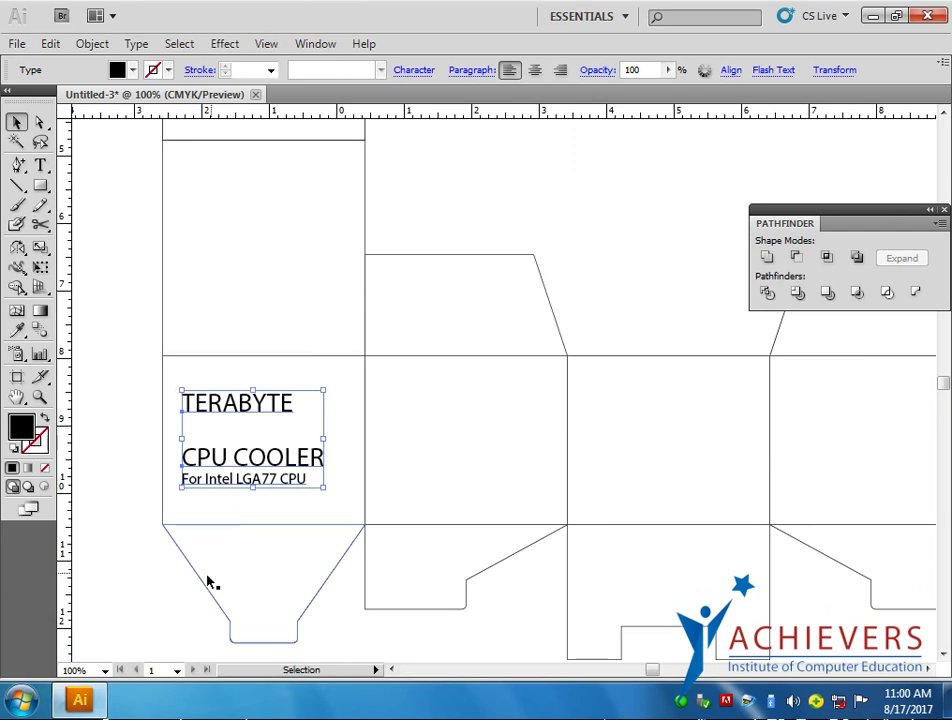
click(129, 514)
drag(246, 527, 256, 569)
click(240, 445)
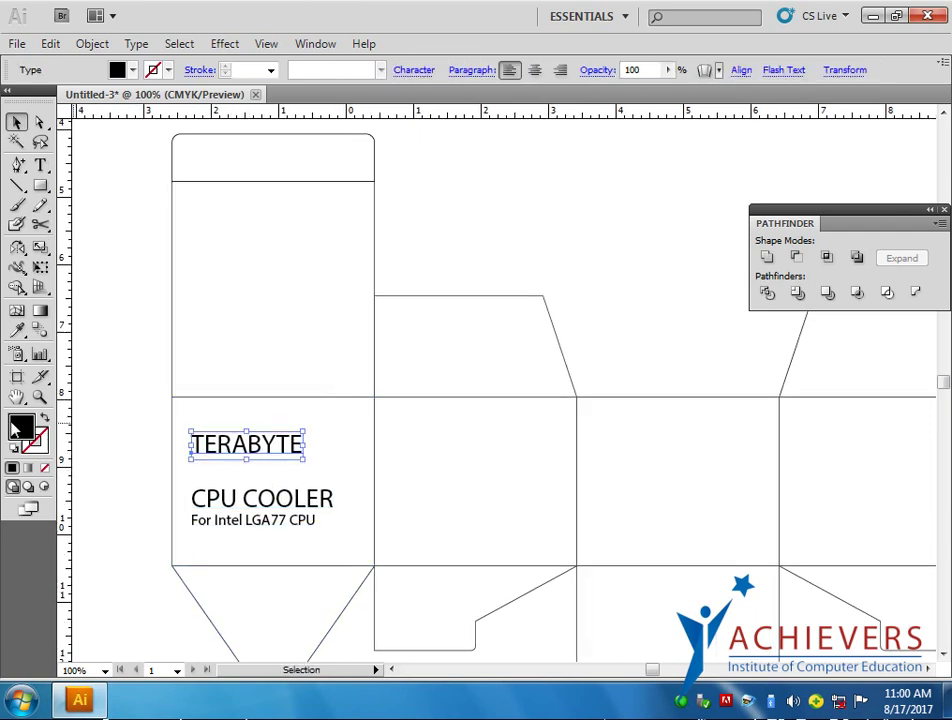
Step: Fill TERABYTE with bright pink FF0B51 and close the Pathfinder panel
double_click(20, 428)
drag(474, 287, 469, 219)
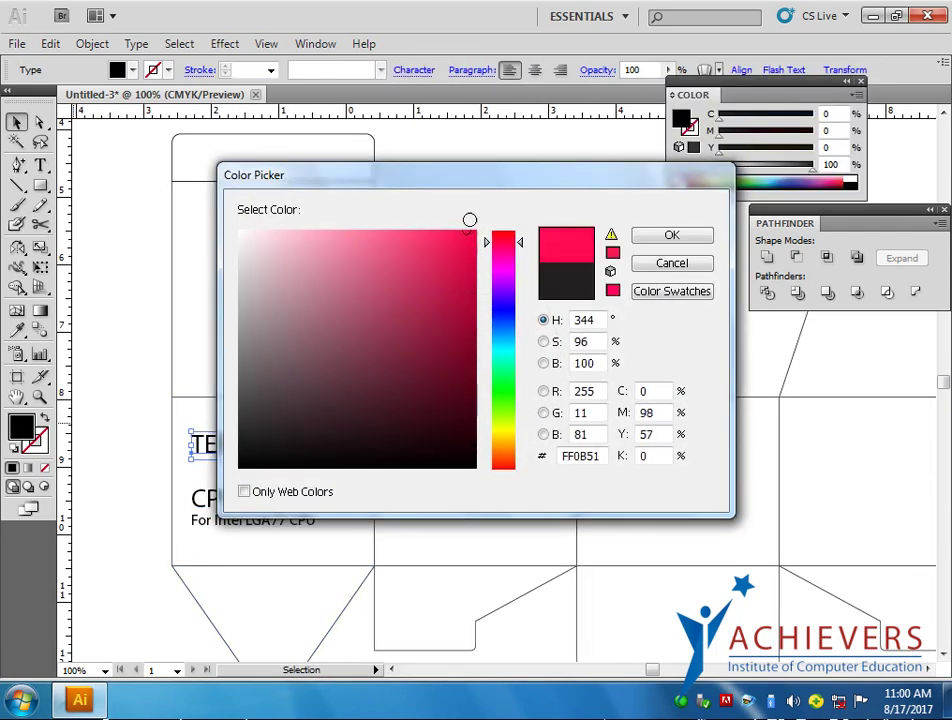
click(672, 236)
click(282, 410)
mouse_move(282, 410)
mouse_down()
mouse_move(374, 400)
mouse_move(340, 393)
mouse_up()
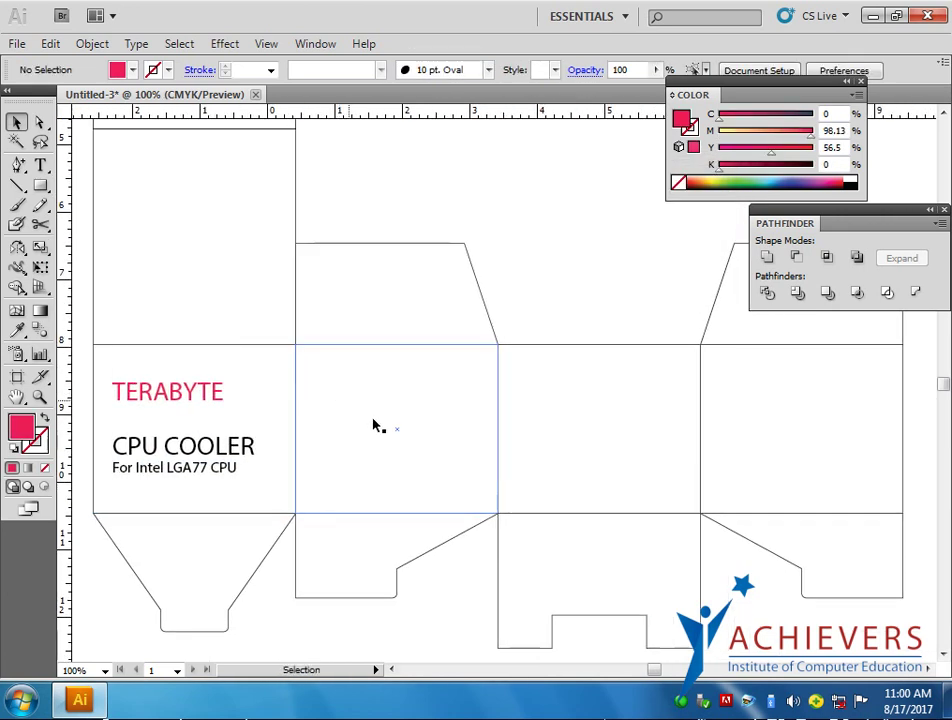
click(944, 210)
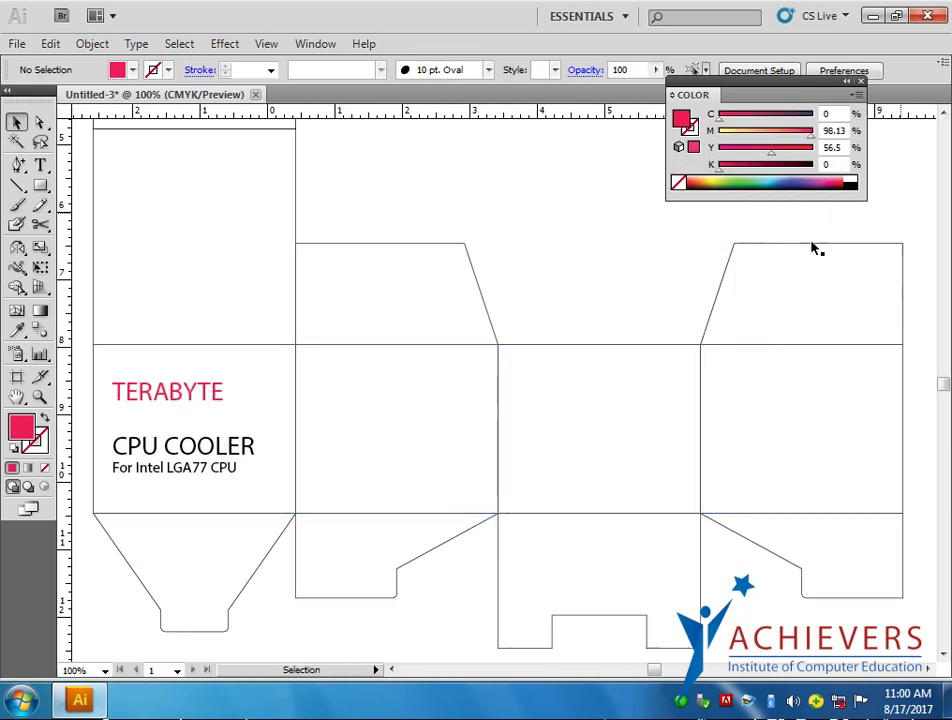
drag(400, 425, 447, 479)
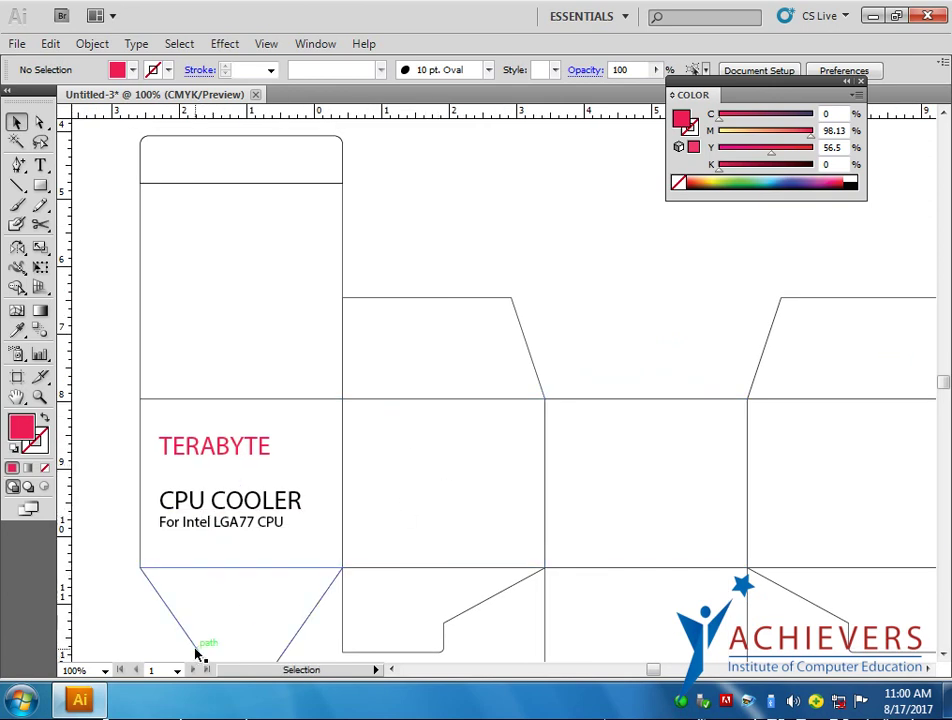
Step: Alt-drag a copy of the CPU COOLER text above TERABYTE and scale it slightly smaller
click(202, 505)
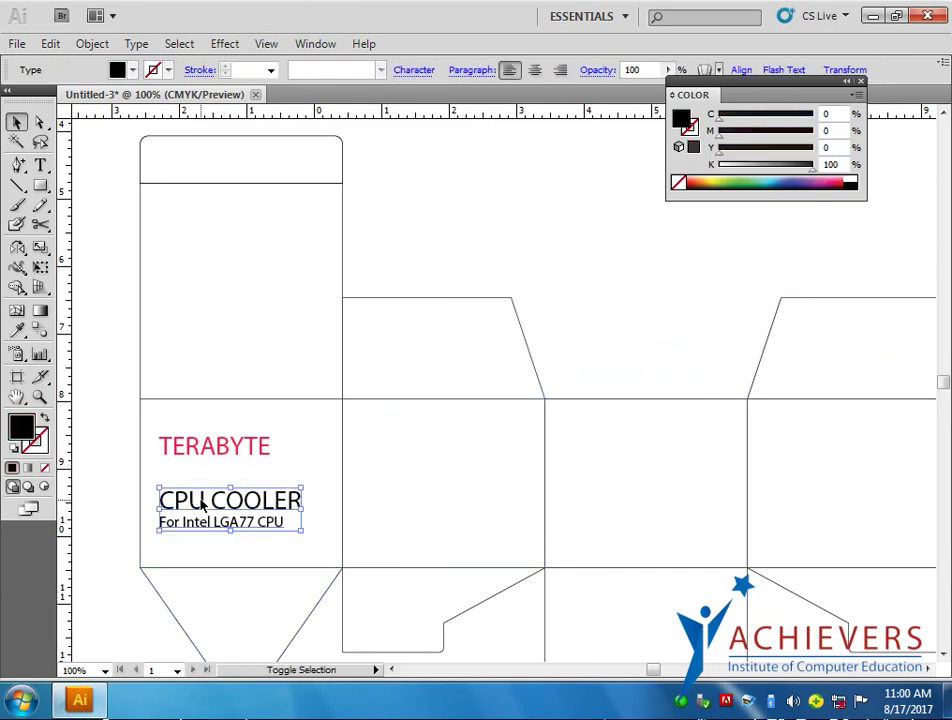
drag(202, 505, 220, 367)
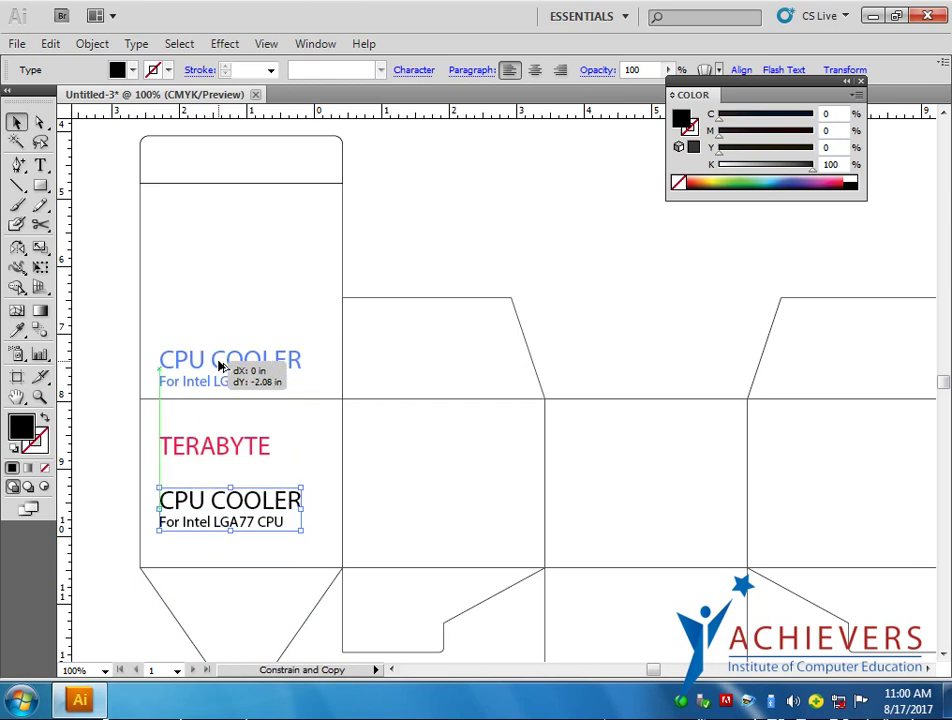
drag(220, 367, 221, 350)
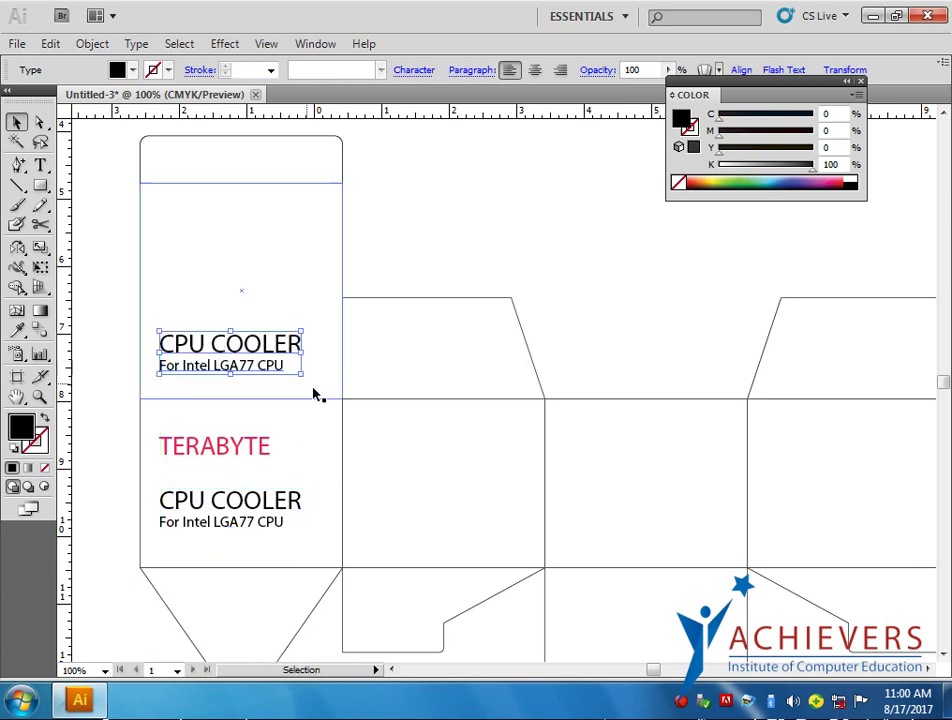
drag(302, 375, 294, 371)
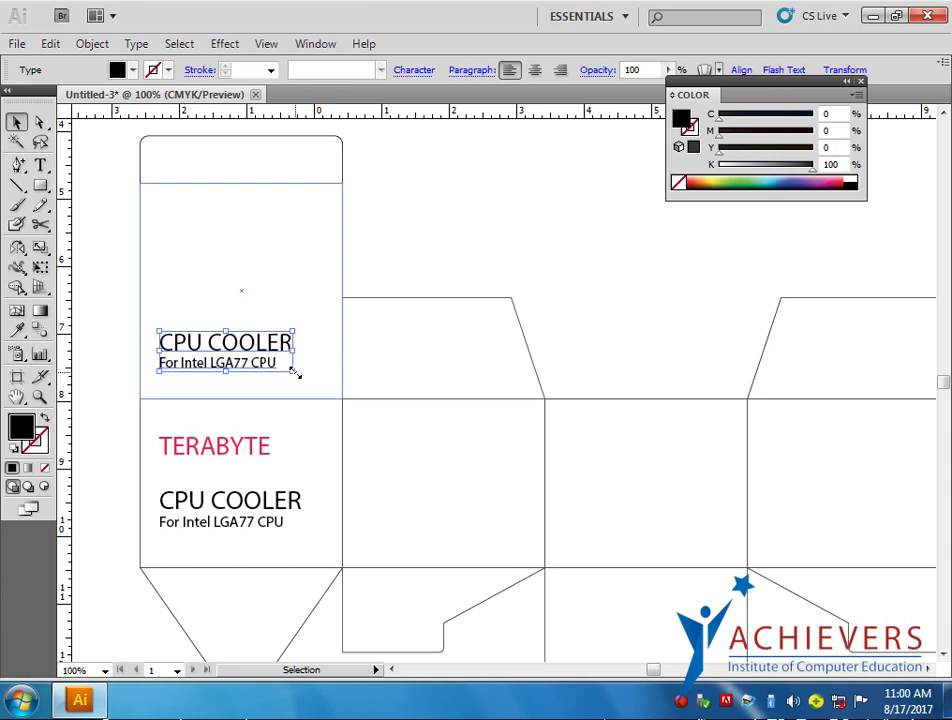
Step: Try flipping the copied text with the Reflect Tool, then undo the attempt
drag(17, 248, 73, 283)
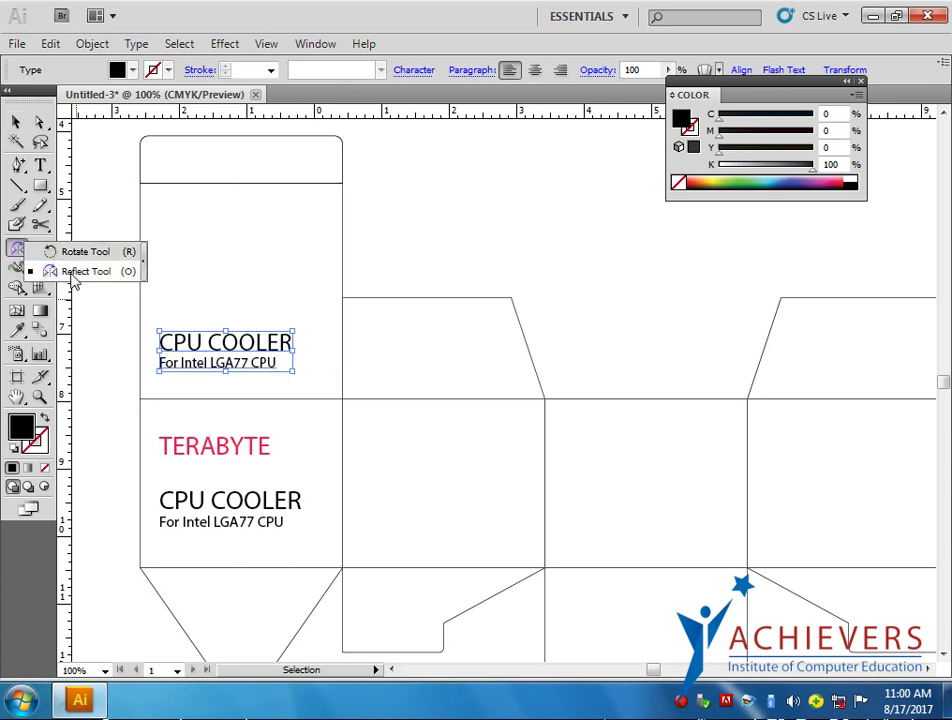
click(73, 283)
mouse_move(236, 320)
mouse_down()
mouse_move(223, 340)
mouse_move(227, 388)
mouse_up()
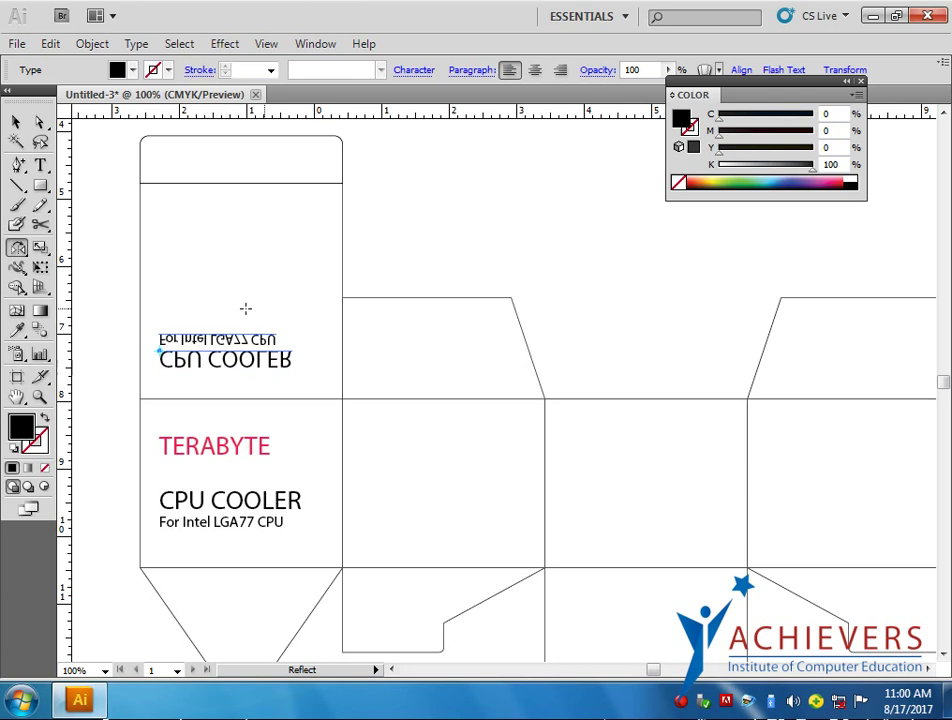
drag(300, 357, 96, 342)
click(16, 121)
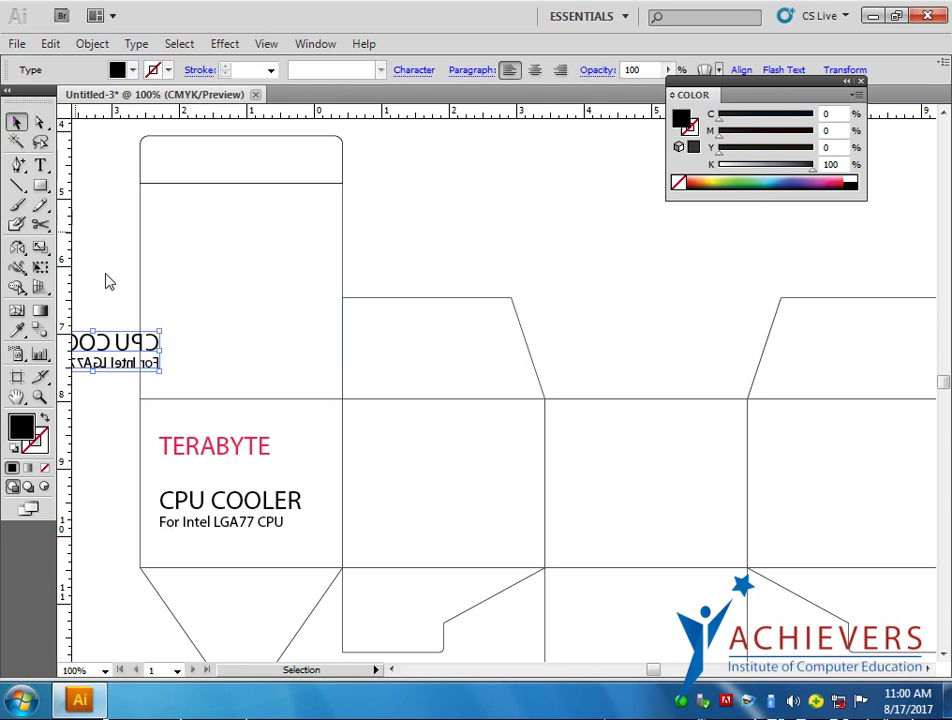
key(ctrl+z)
key(ctrl+z)
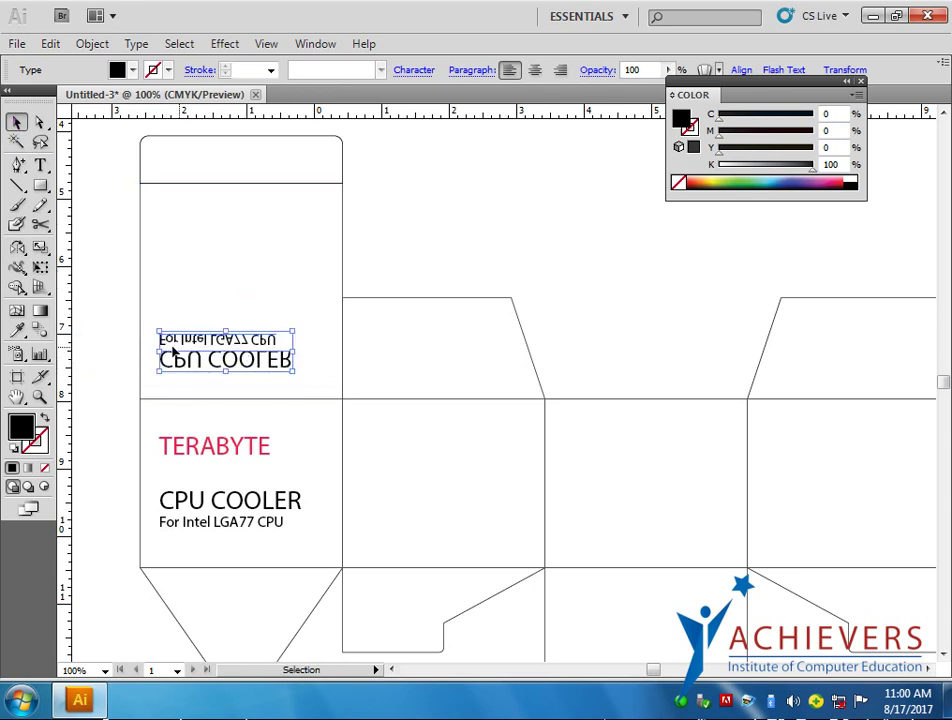
scroll(150, 350, up, 2)
Step: Reflect the copied text across a horizontal axis so it sits upside down
click(17, 247)
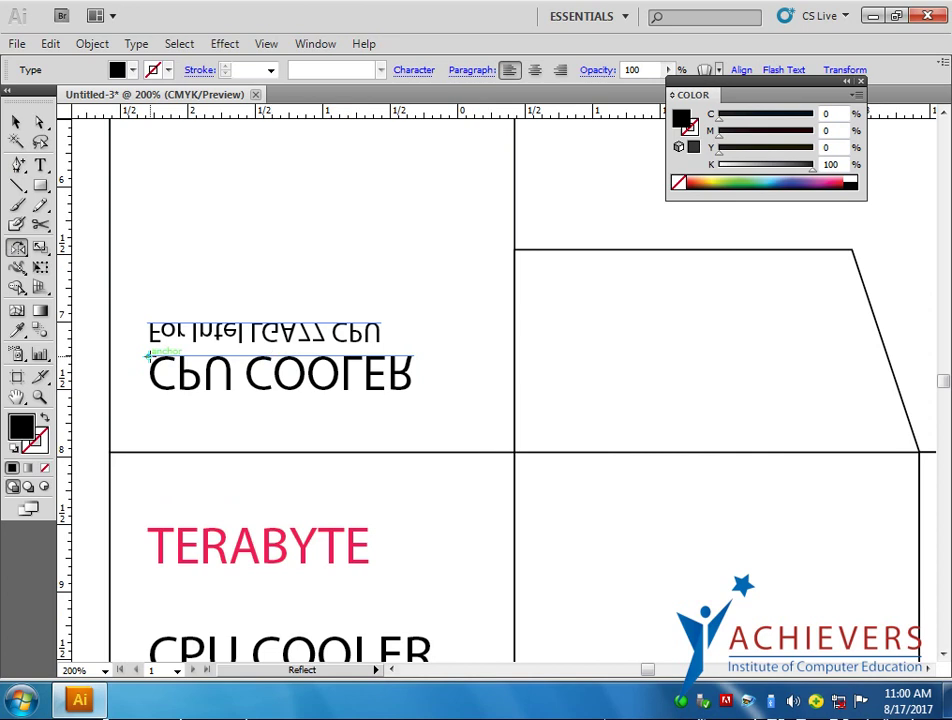
drag(150, 357, 182, 352)
drag(436, 372, 160, 345)
click(16, 121)
scroll(263, 315, down, 1)
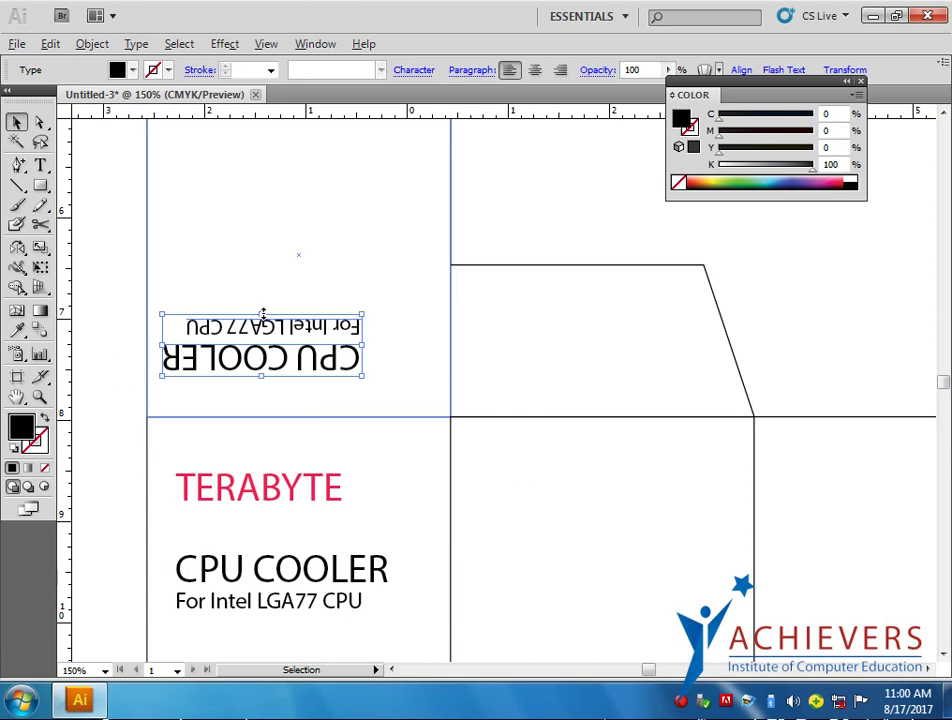
click(365, 537)
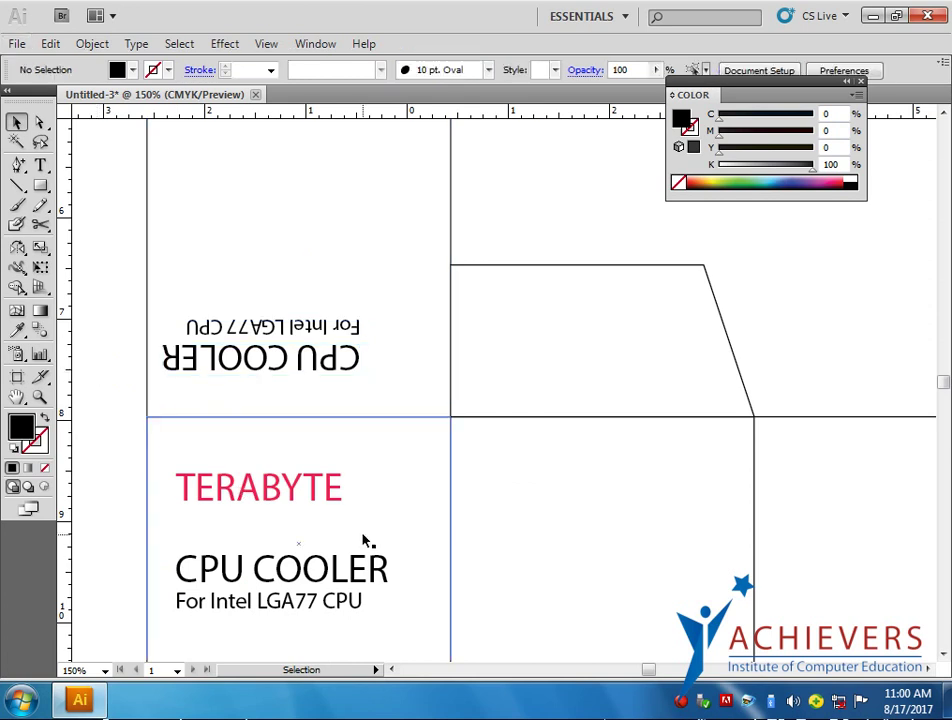
click(218, 368)
Step: Left-align the flipped CPU COOLER copy with the TERABYTE and CPU COOLER text
shift+click(258, 578)
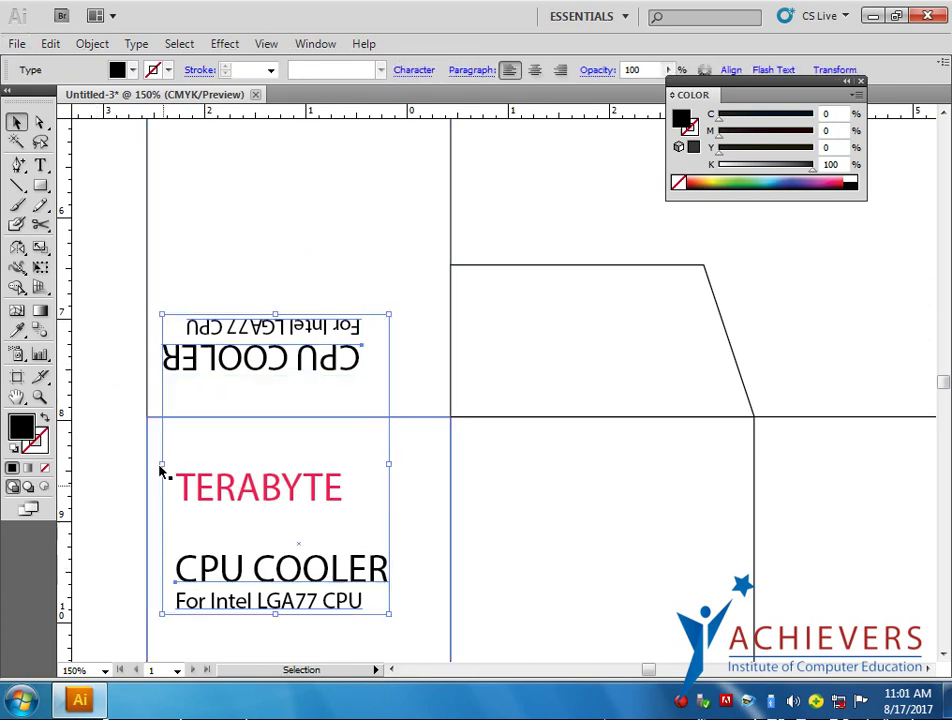
drag(760, 80, 791, 139)
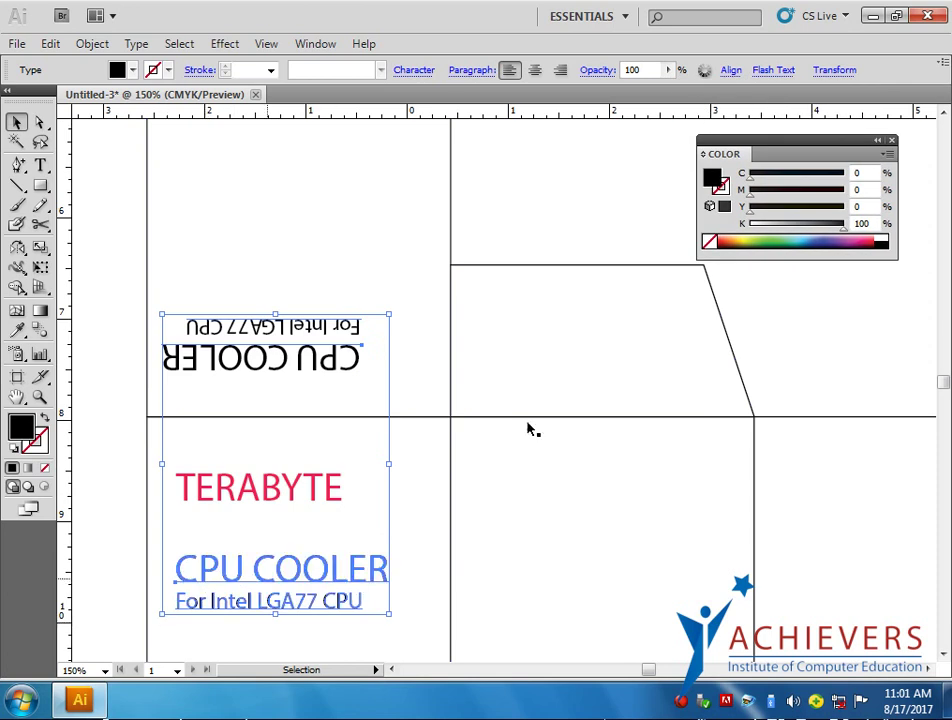
click(731, 70)
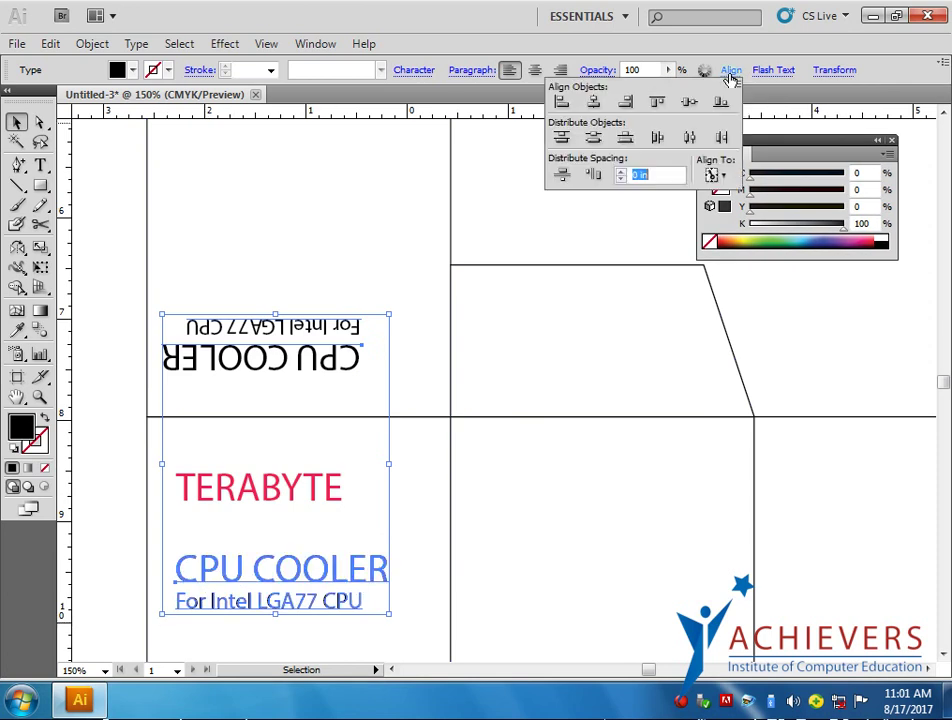
click(563, 102)
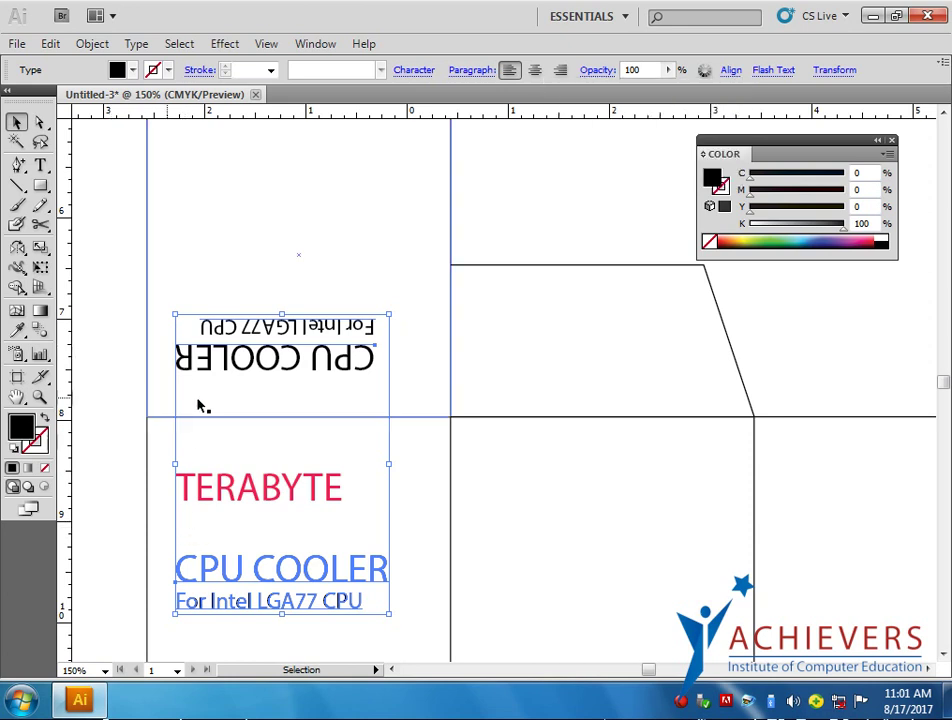
Step: Zoom to 100% and pan to frame the TERABYTE front panel
key(ctrl+minus)
key(ctrl+minus)
click(212, 387)
drag(351, 472, 280, 472)
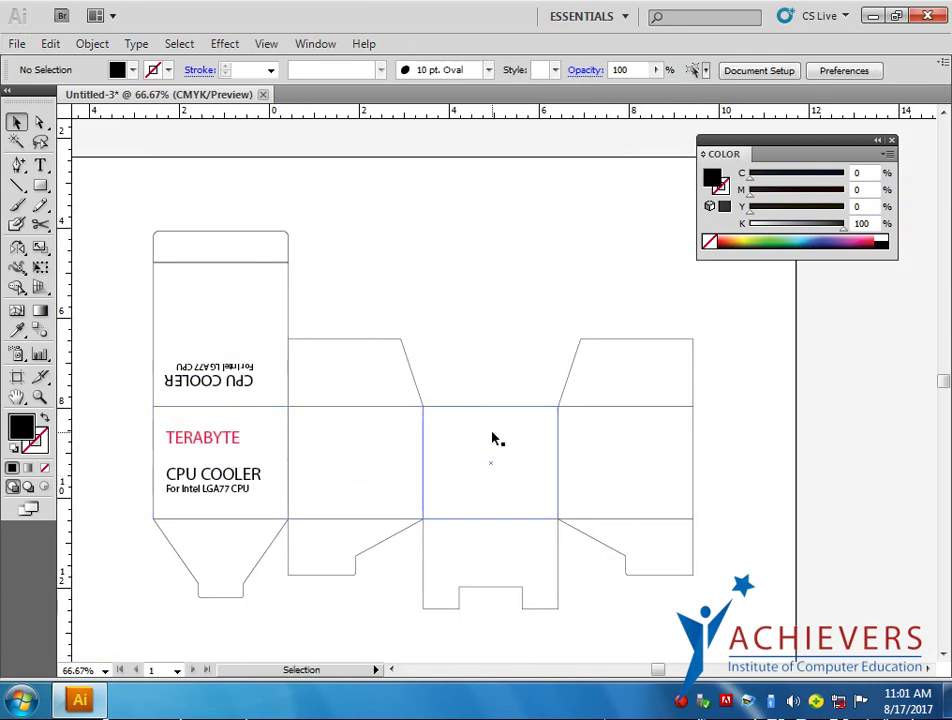
drag(333, 493, 342, 491)
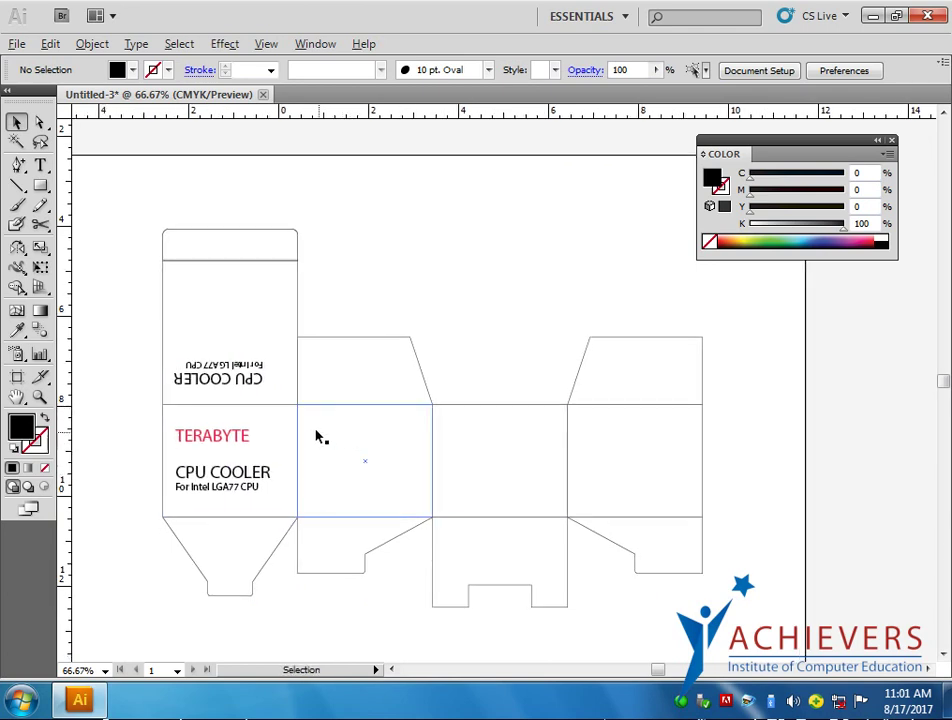
key(ctrl+plus)
drag(319, 447, 347, 447)
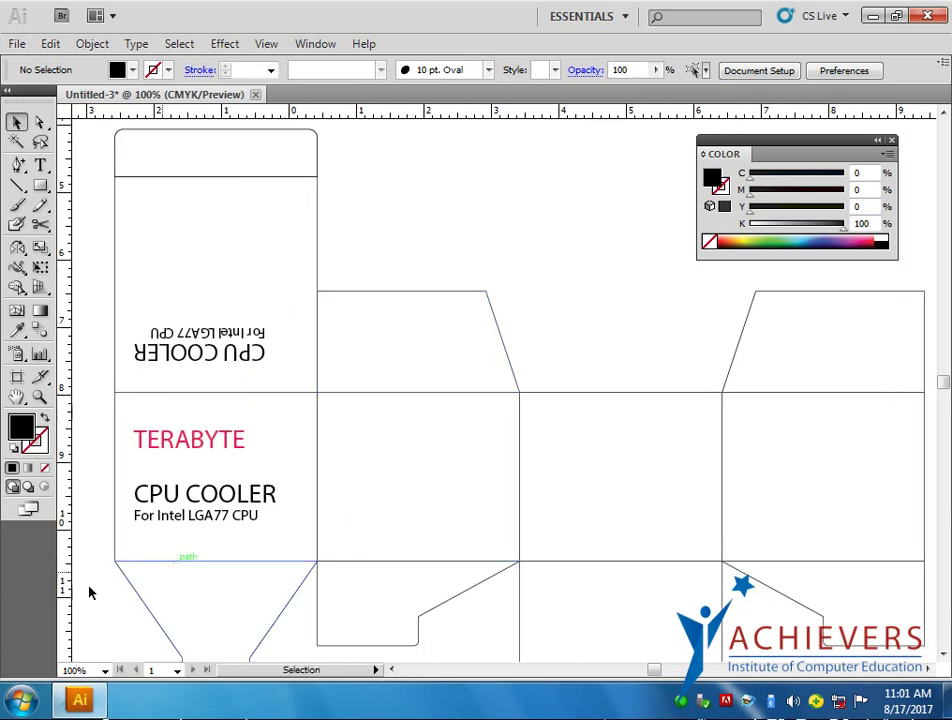
click(681, 704)
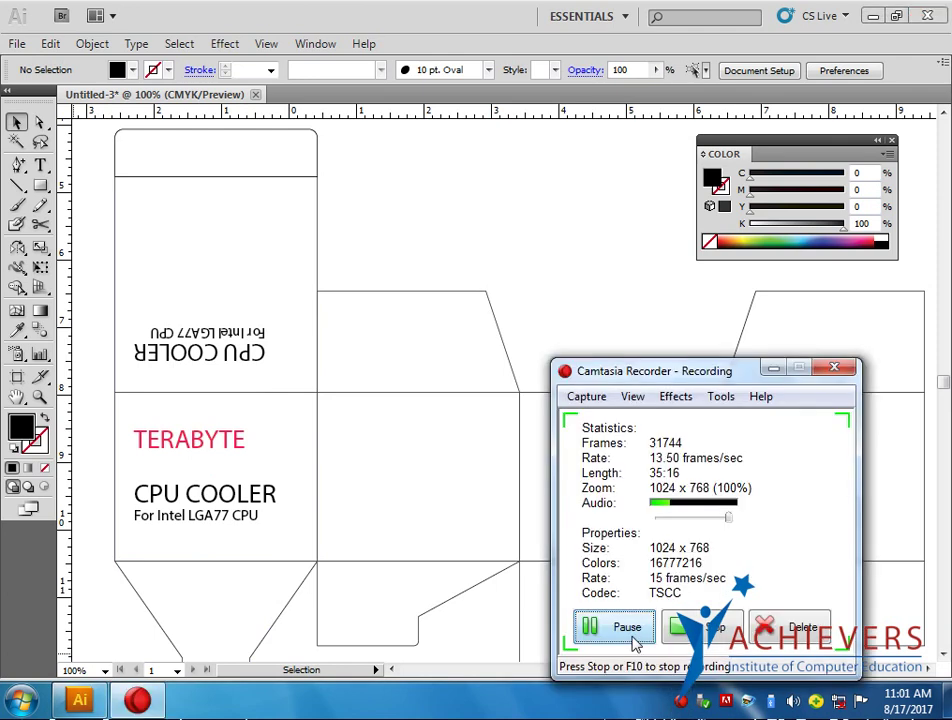
click(607, 630)
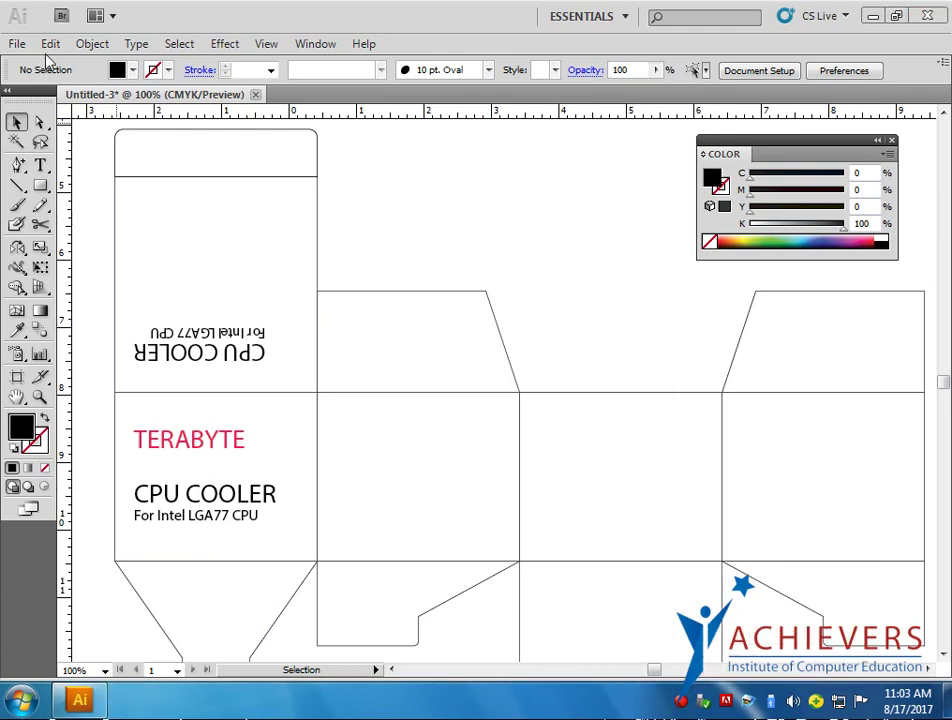
click(17, 44)
Step: Place the CPU FAN.jpg image from the Desktop onto the artboard
click(22, 397)
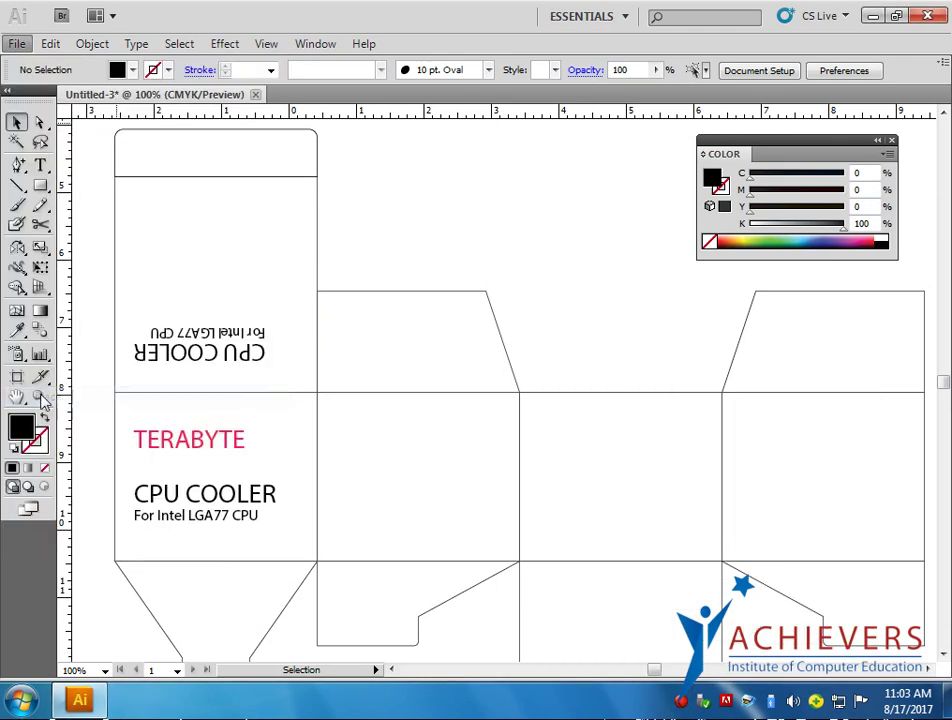
click(50, 147)
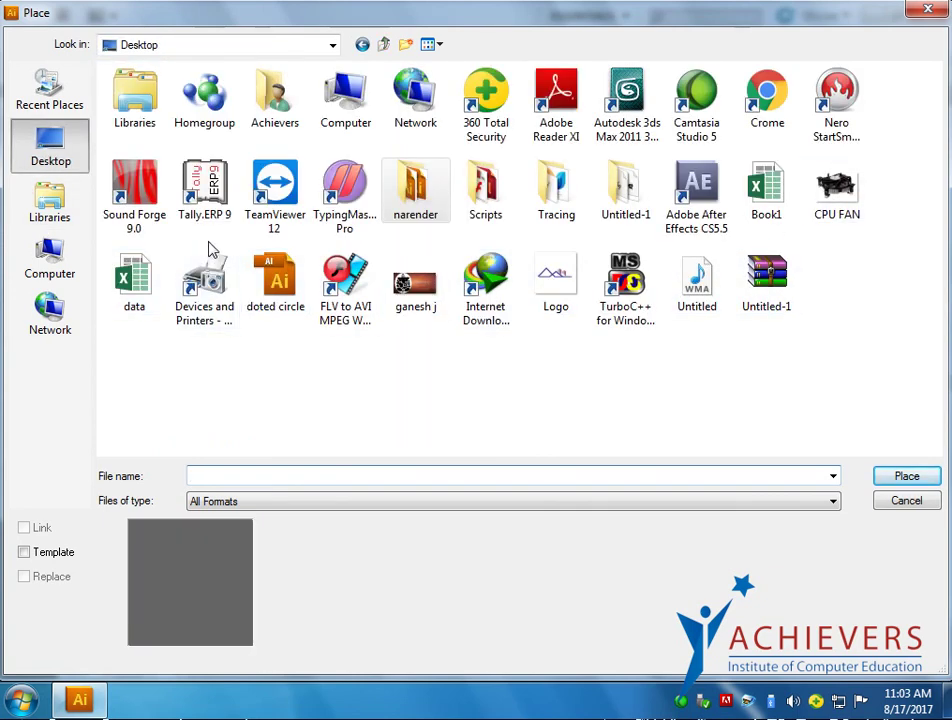
double_click(856, 194)
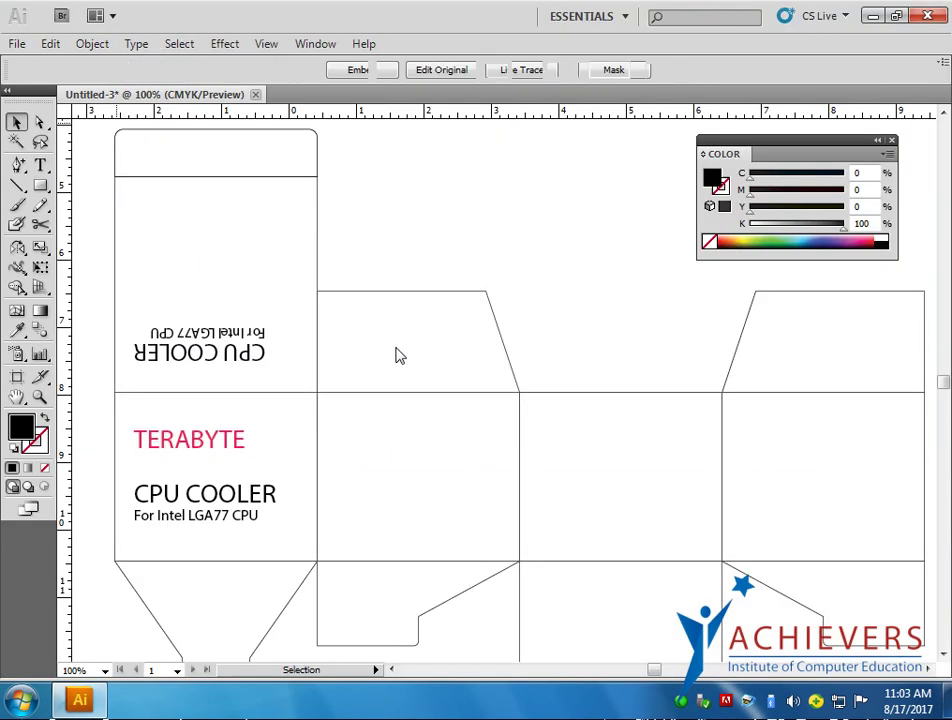
Step: Shrink the cooler photo and position it over the front panel text
drag(487, 392, 438, 445)
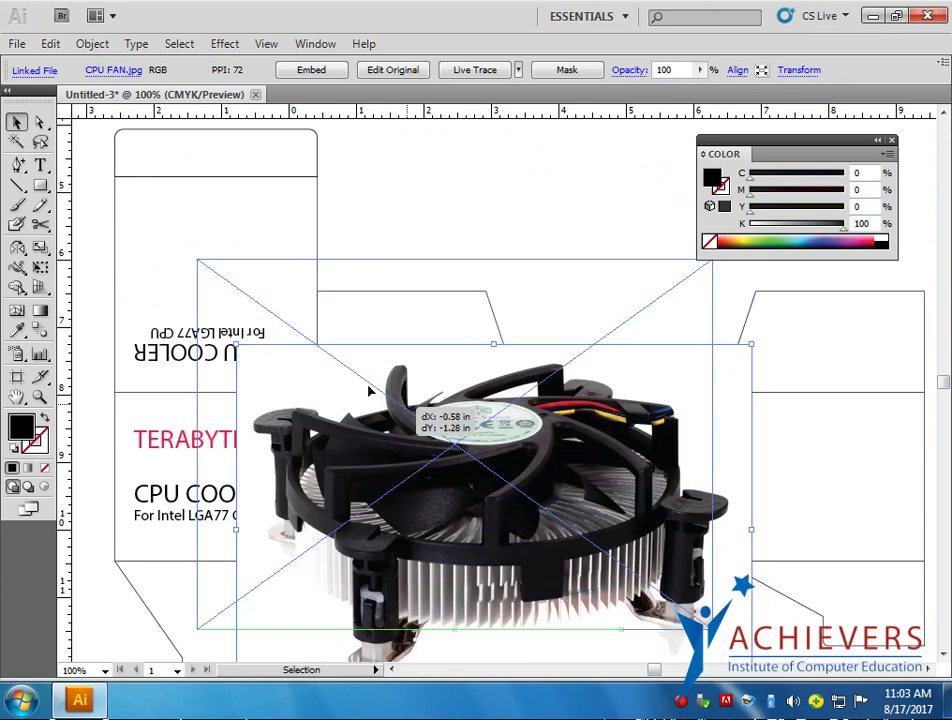
drag(196, 257, 338, 360)
mouse_move(437, 451)
mouse_down()
mouse_move(316, 427)
mouse_move(310, 440)
mouse_up()
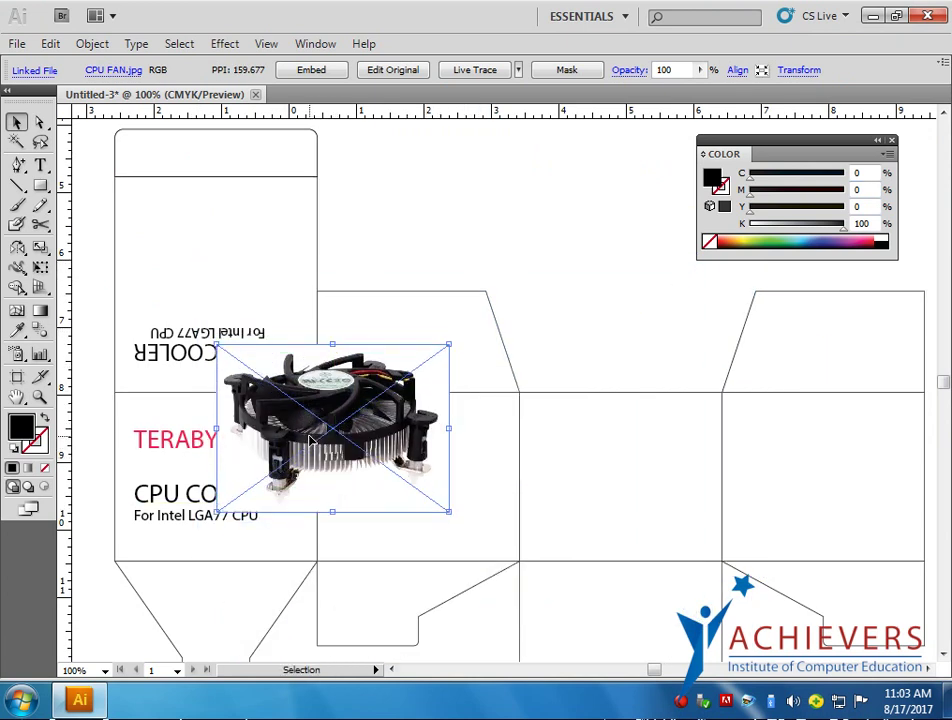
drag(442, 420, 447, 411)
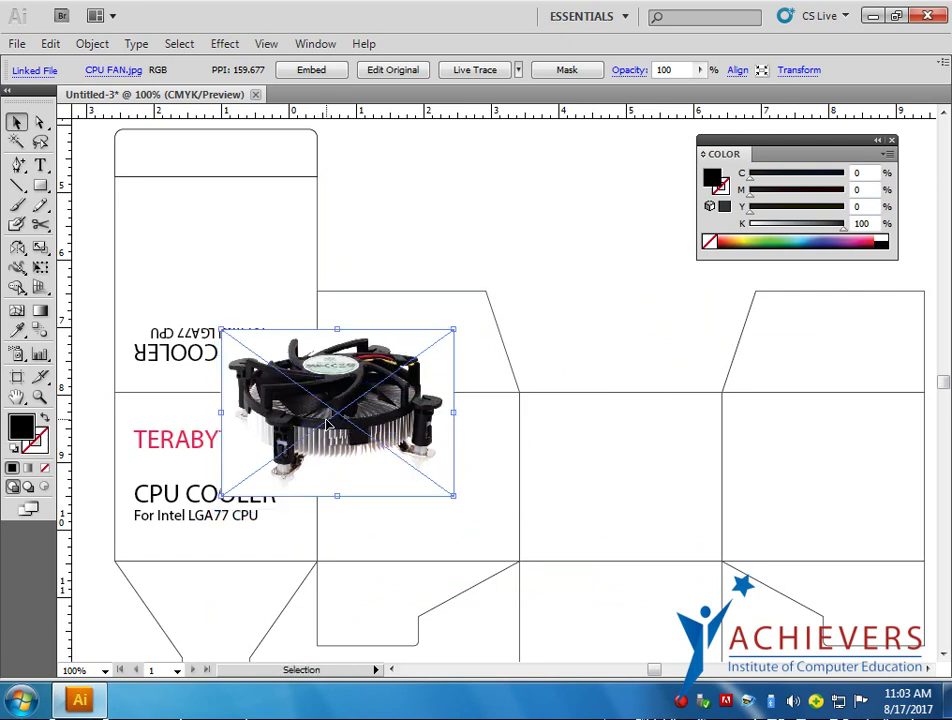
drag(454, 482, 438, 480)
click(525, 336)
drag(466, 417, 493, 404)
click(330, 413)
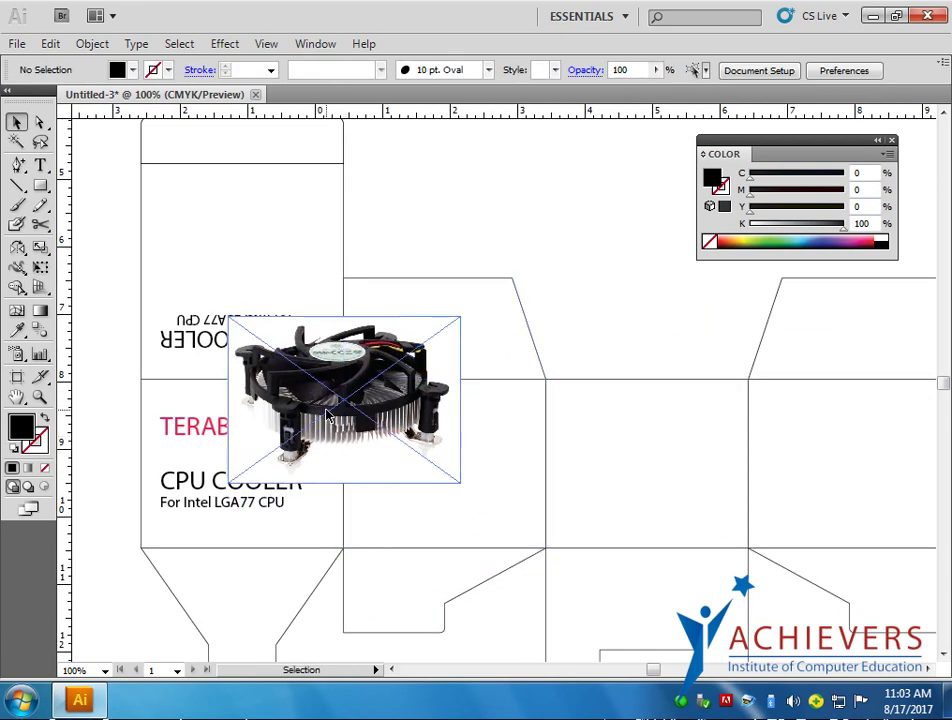
shift+click(400, 546)
Step: Ungroup the die-line and combine the two front panel rectangles into a compound path
shift+click(265, 320)
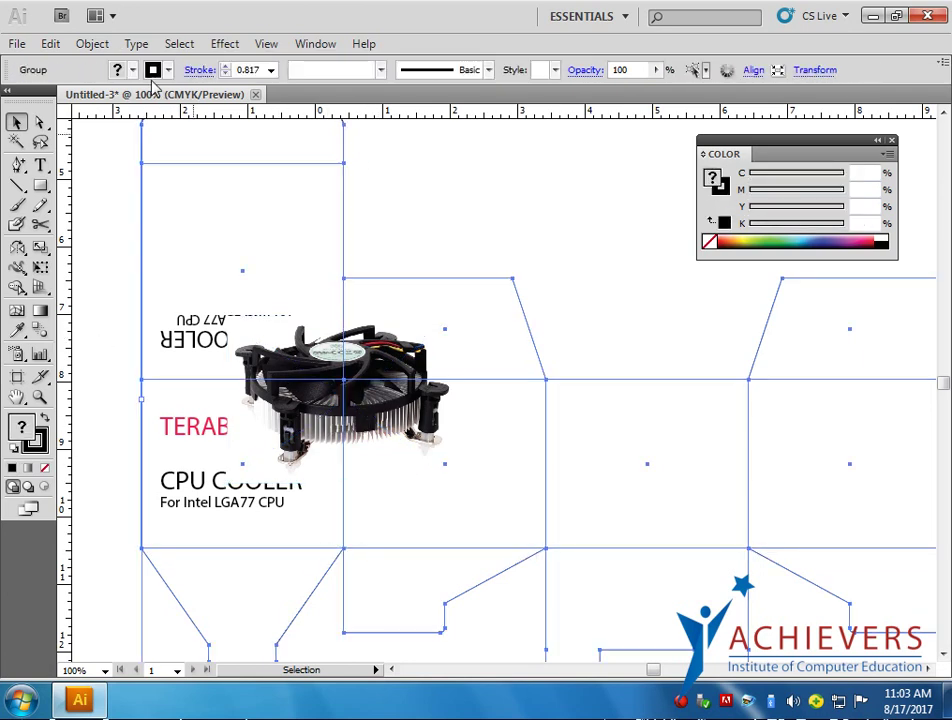
click(92, 44)
click(120, 130)
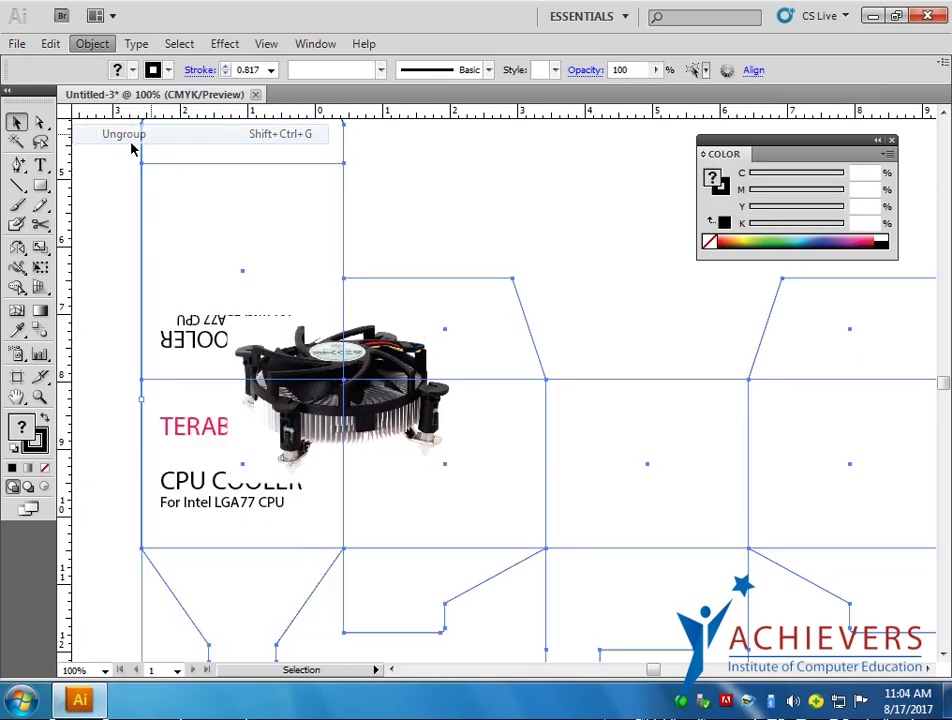
click(85, 310)
click(140, 455)
shift+click(546, 595)
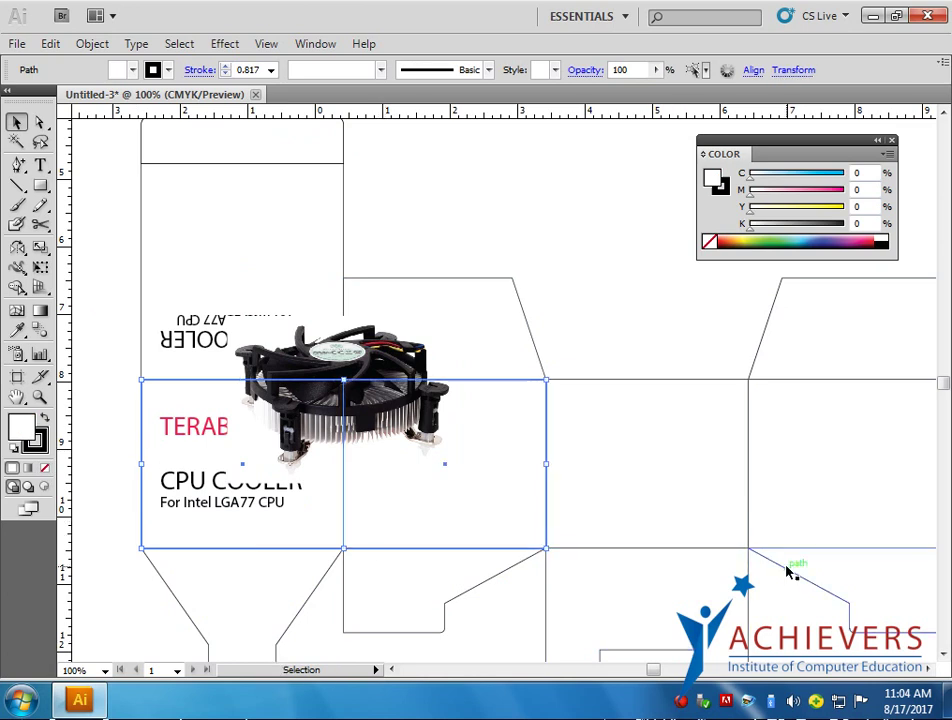
click(92, 43)
mouse_move(137, 576)
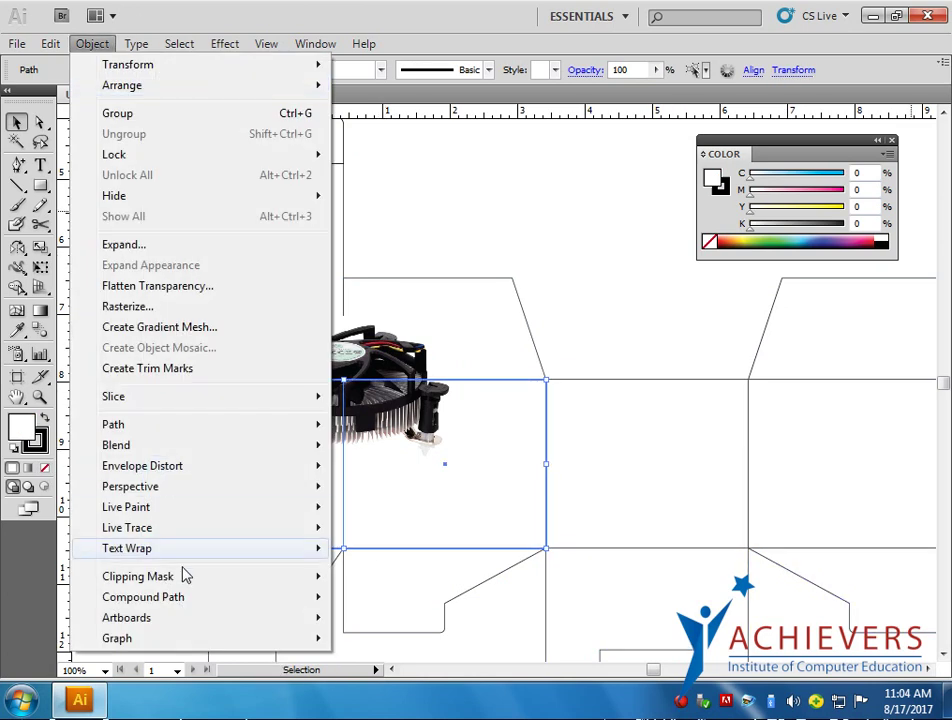
click(386, 600)
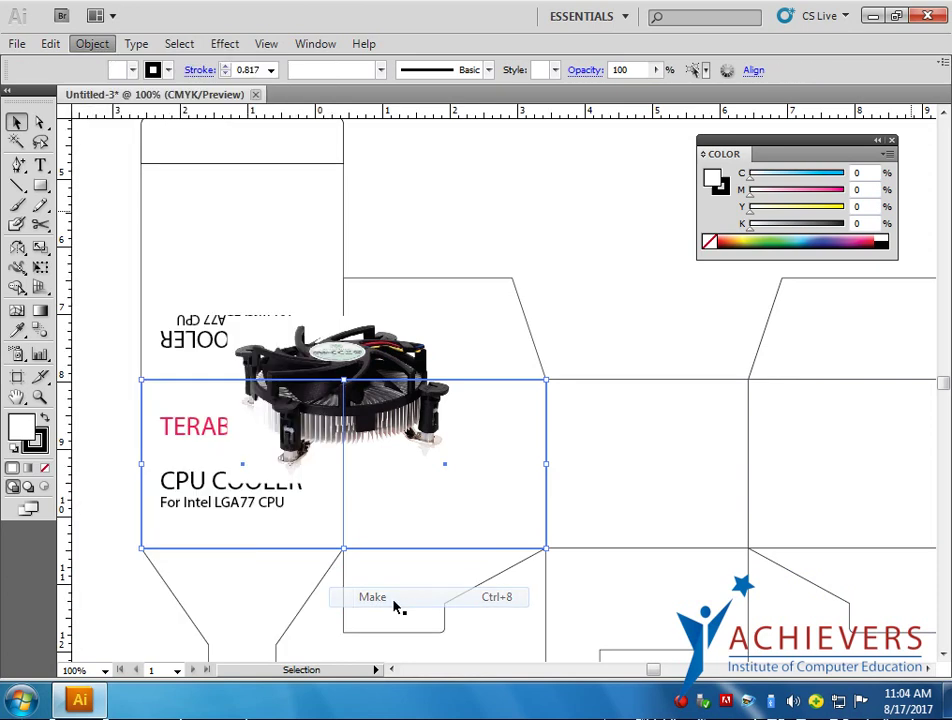
Step: Send the cooler photo to the back and select it together with the panel compound path
click(384, 387)
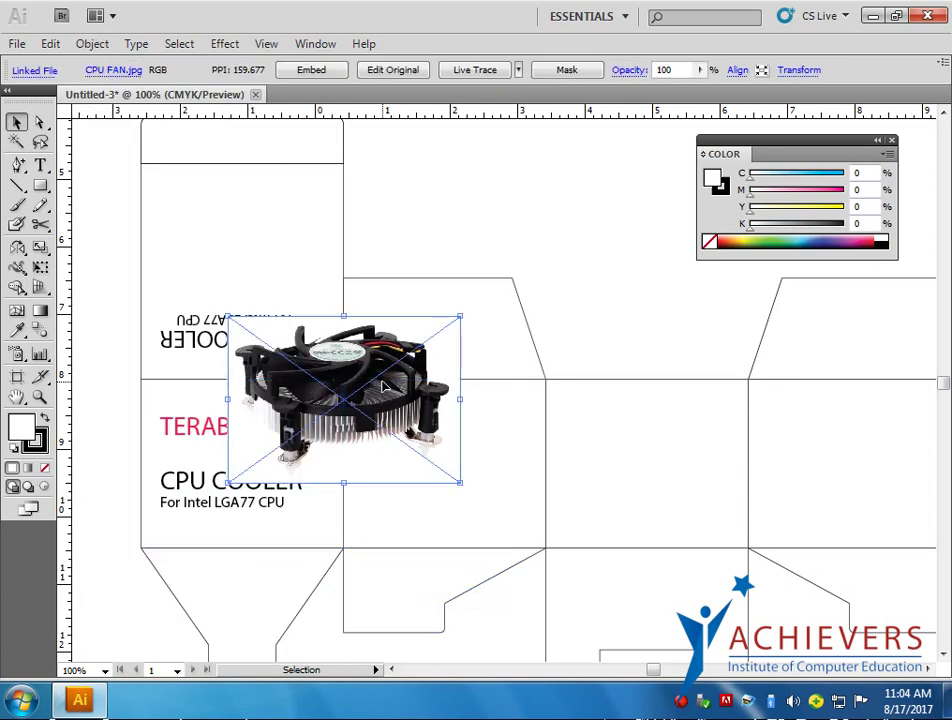
key(a)
key(v)
right_click(387, 392)
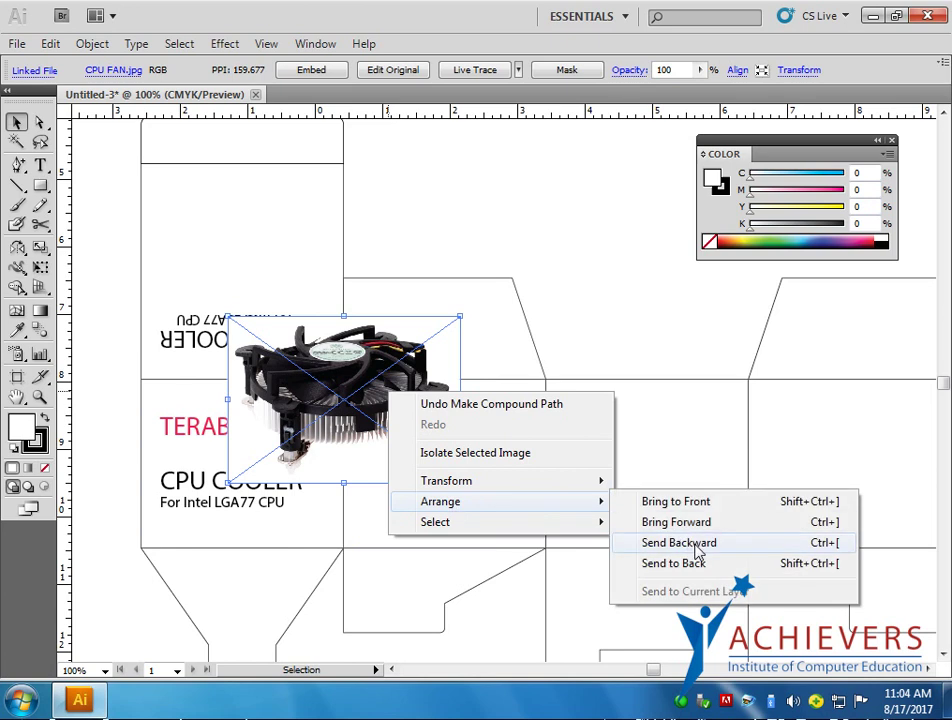
click(695, 563)
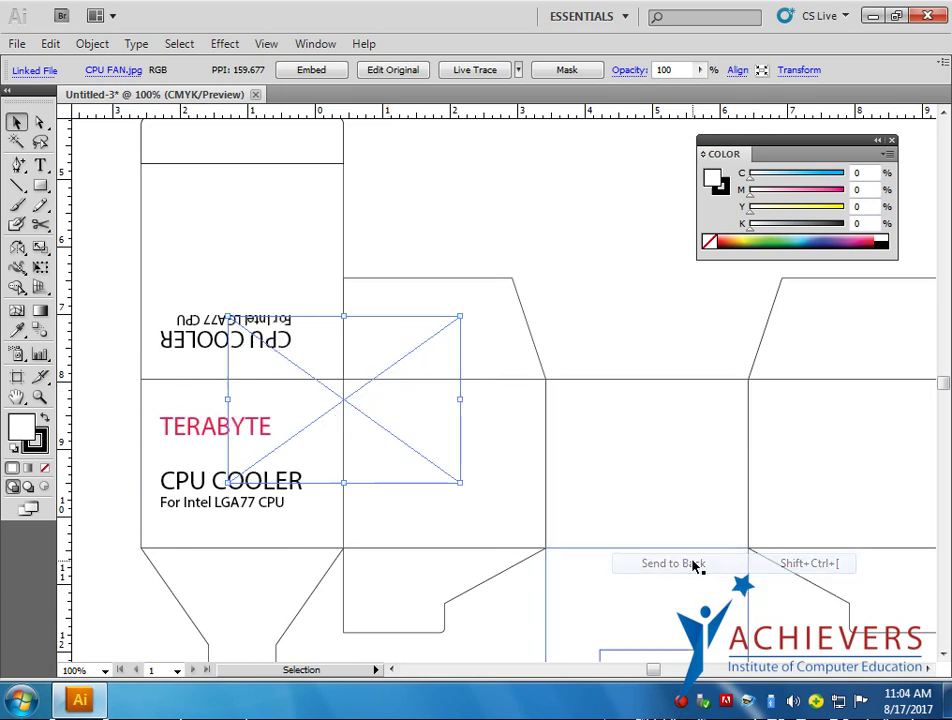
shift+click(363, 507)
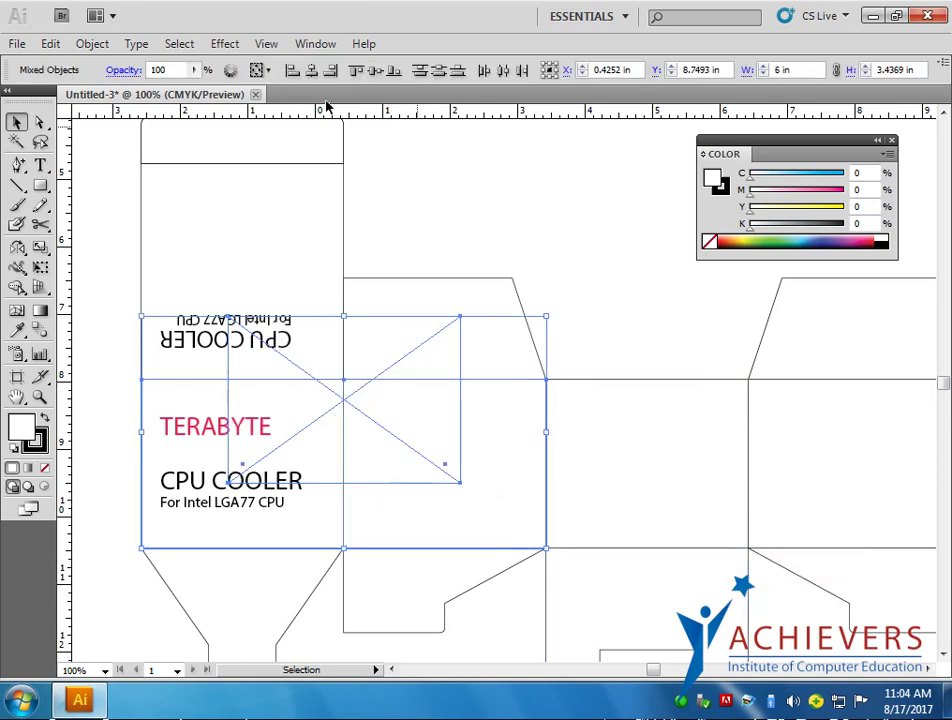
Step: Clip the cooler photo inside the front panel compound path with a clipping mask
click(92, 43)
mouse_move(137, 576)
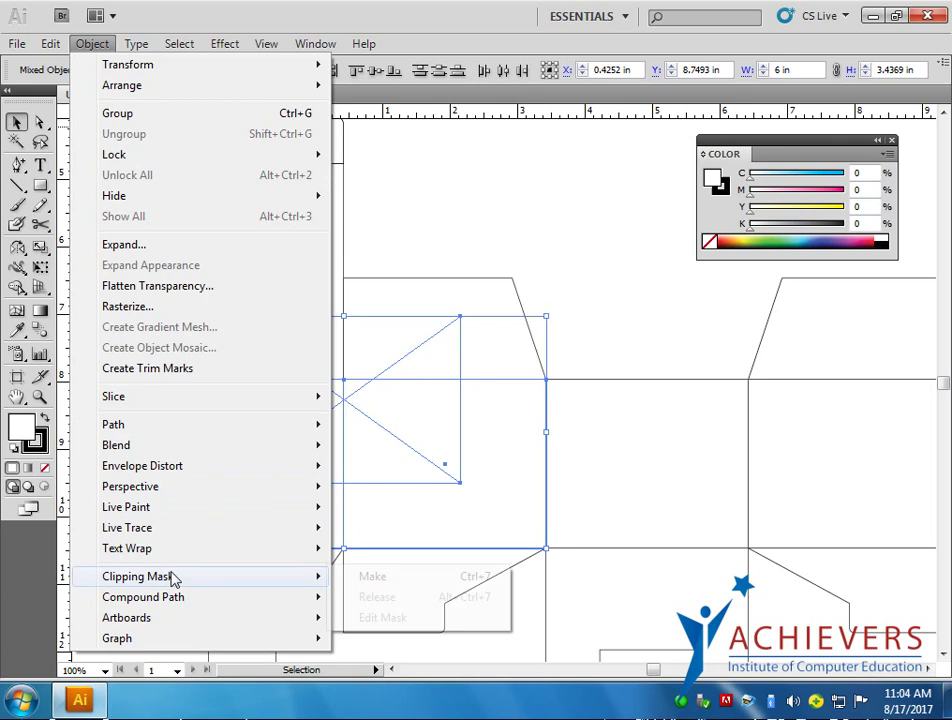
click(390, 576)
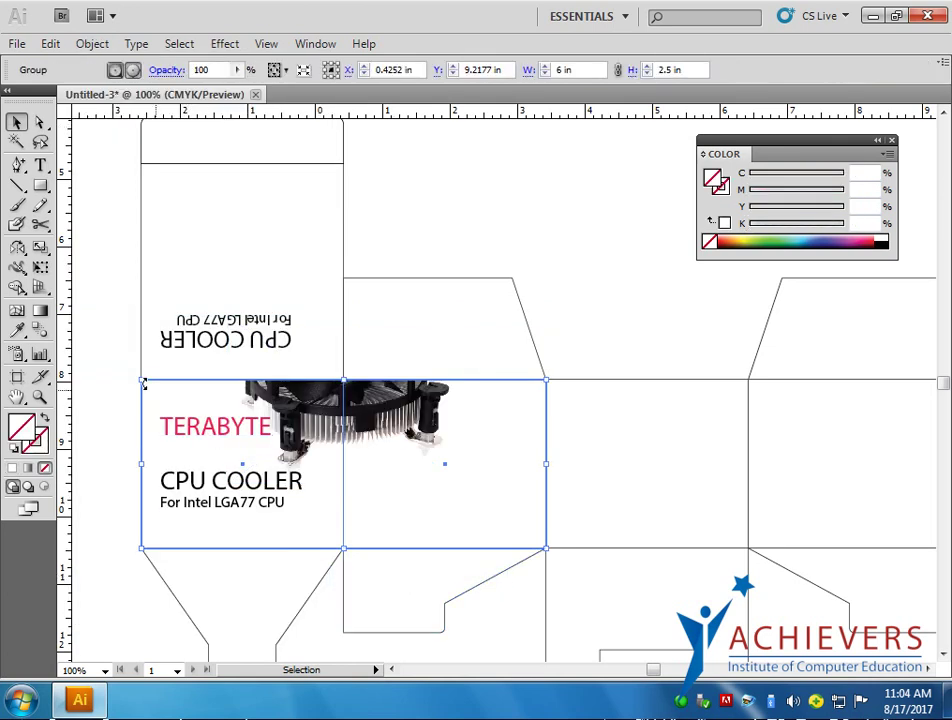
click(143, 600)
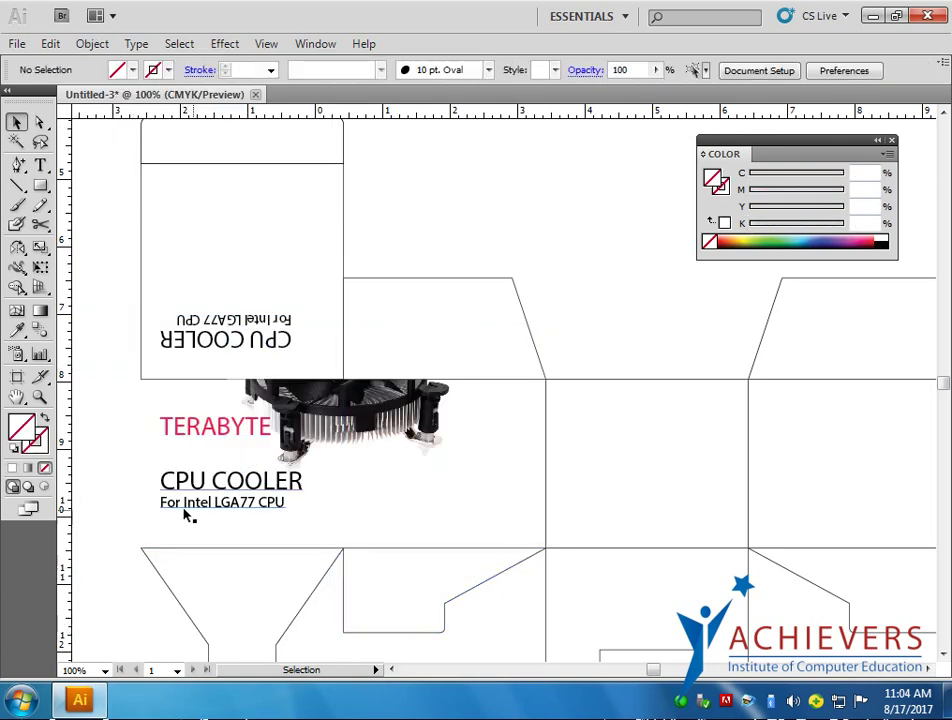
click(325, 457)
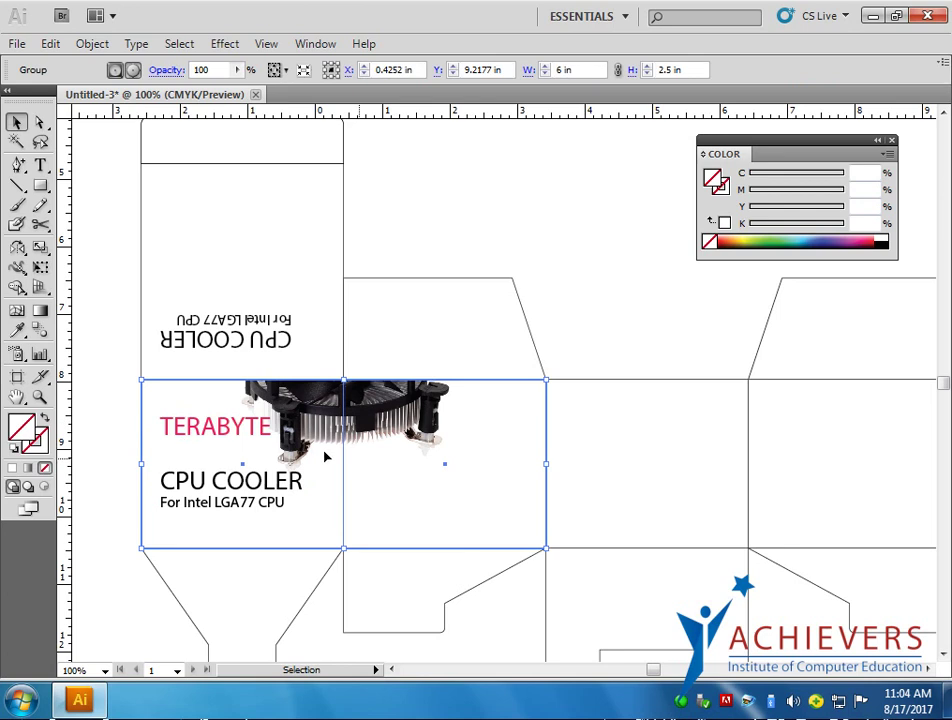
Step: Give the panel outline a near-black 070707 stroke using Direct Selection
key(a)
click(141, 486)
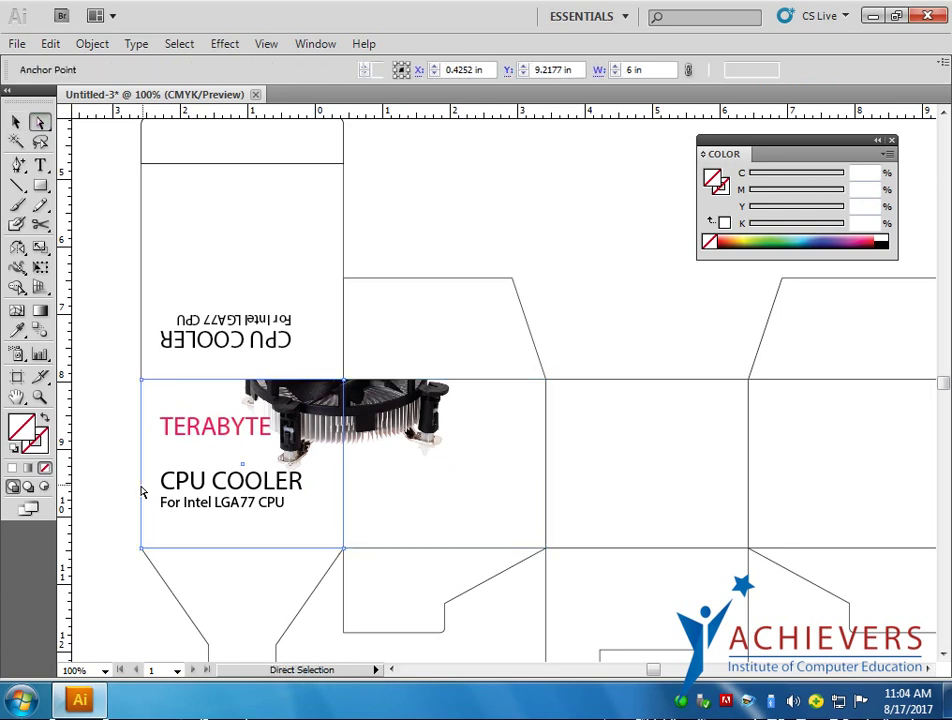
click(142, 548)
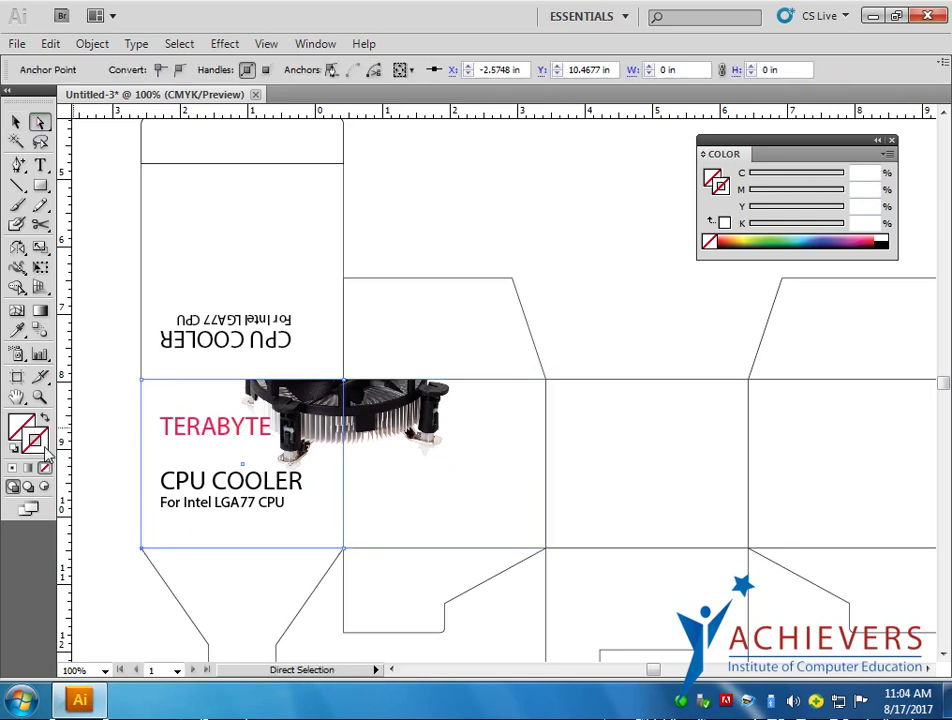
double_click(45, 452)
mouse_move(357, 431)
mouse_down()
mouse_move(240, 453)
mouse_move(240, 466)
mouse_up()
click(650, 240)
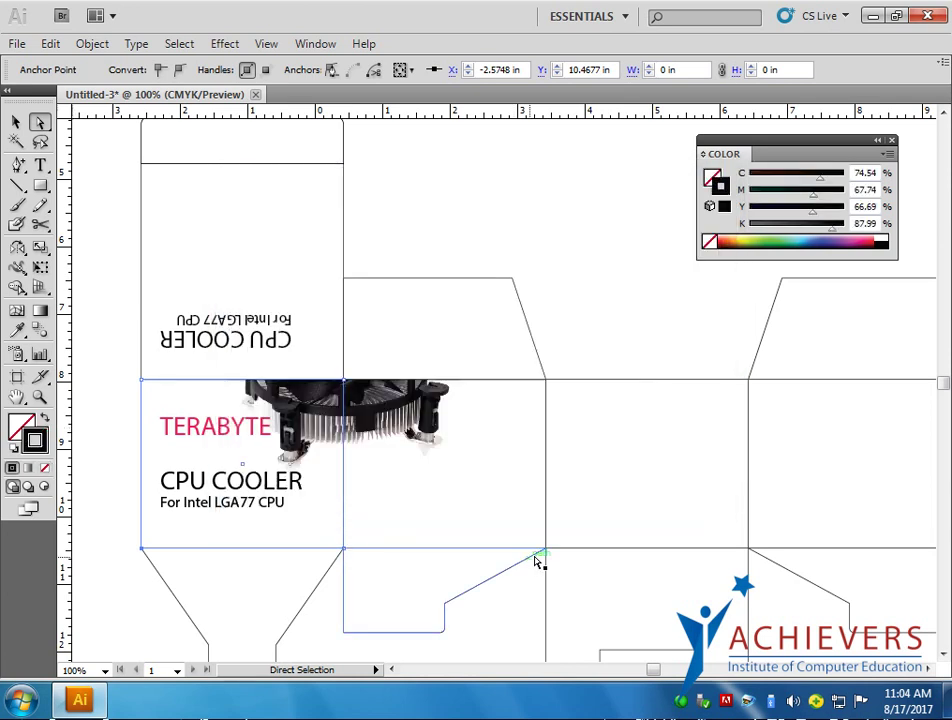
click(548, 551)
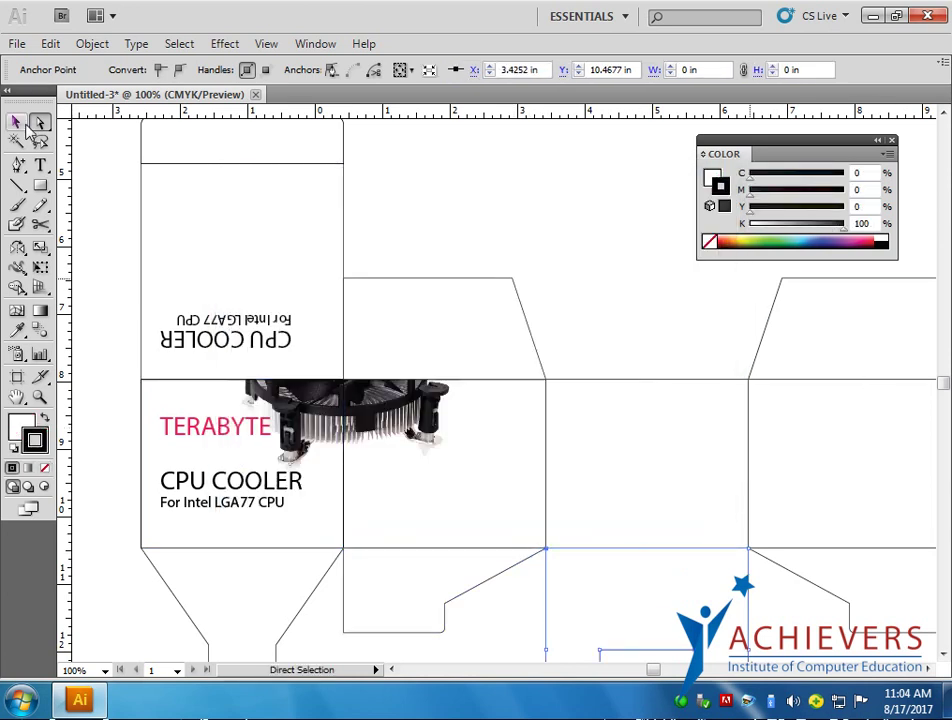
click(16, 121)
click(79, 174)
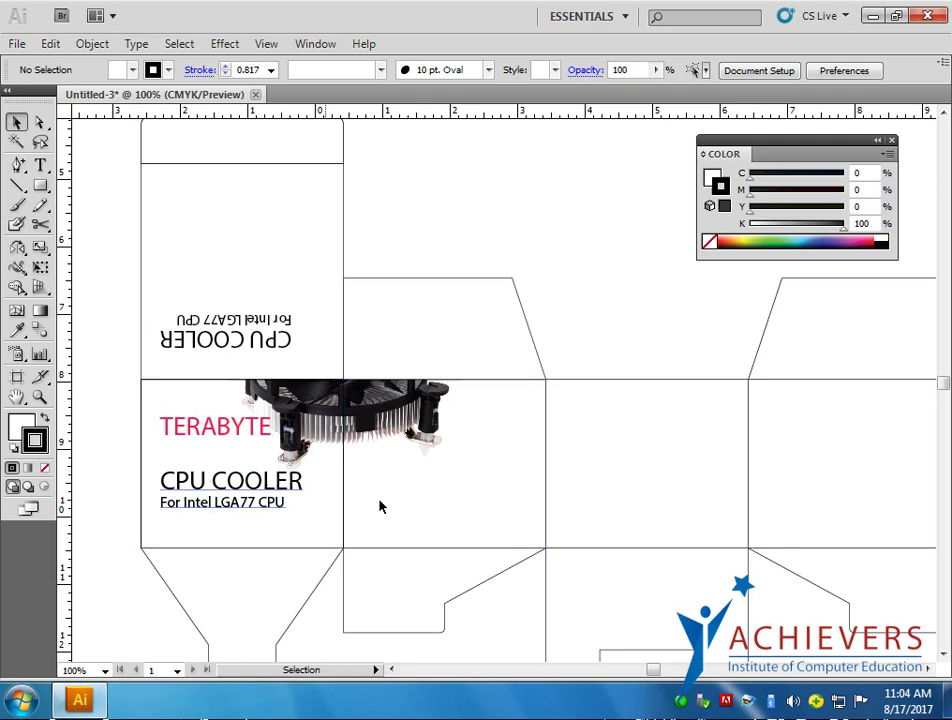
Step: Zoom out to 66.67% and pan to view the entire box die-line
scroll(438, 484, down, 1)
drag(510, 538, 506, 586)
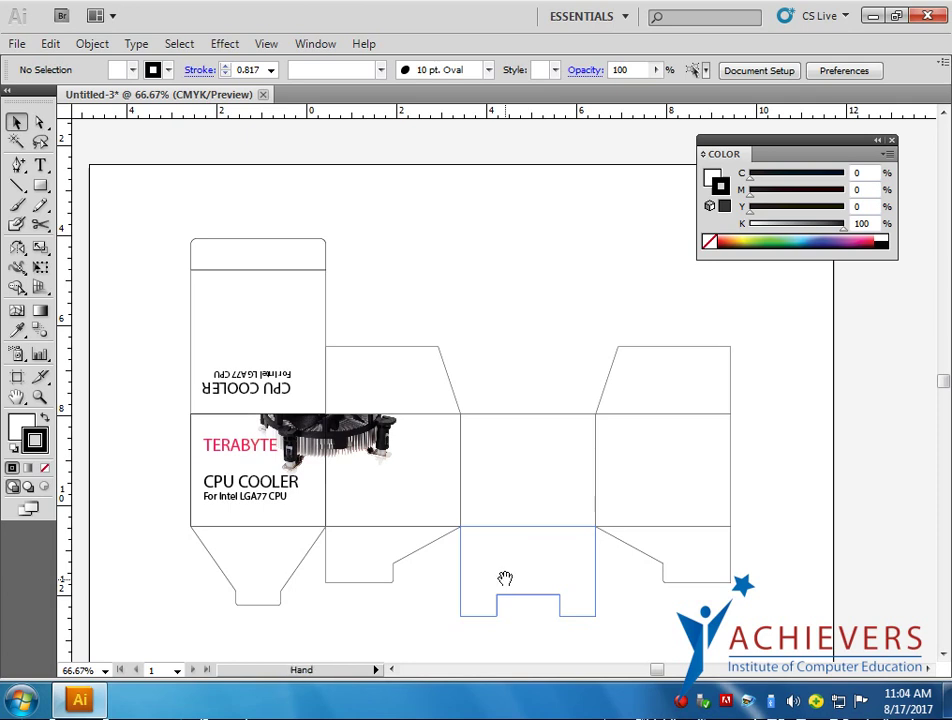
drag(507, 586, 452, 538)
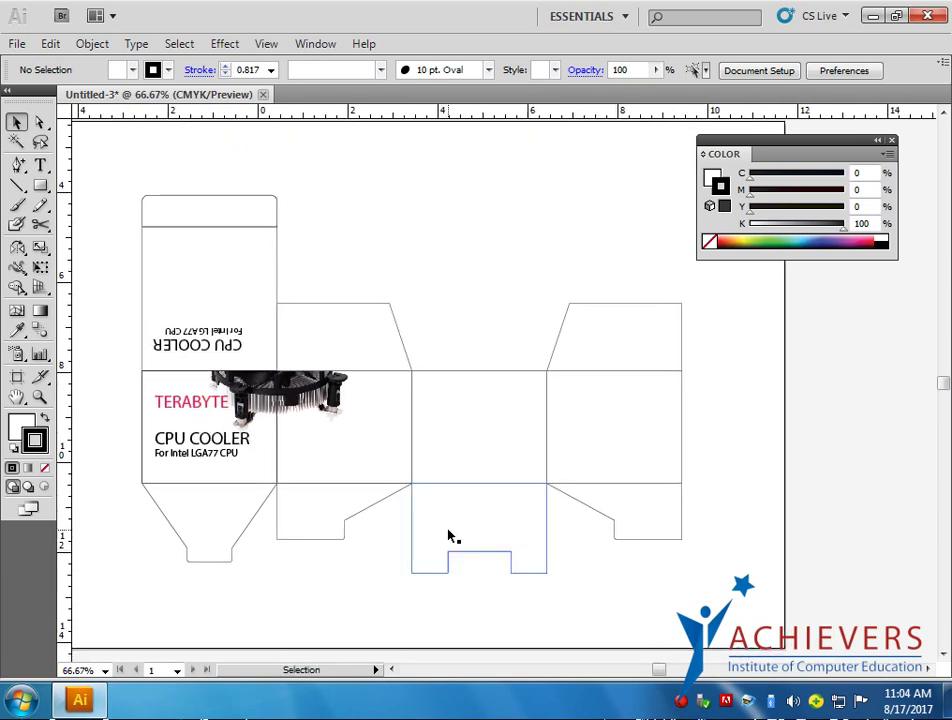